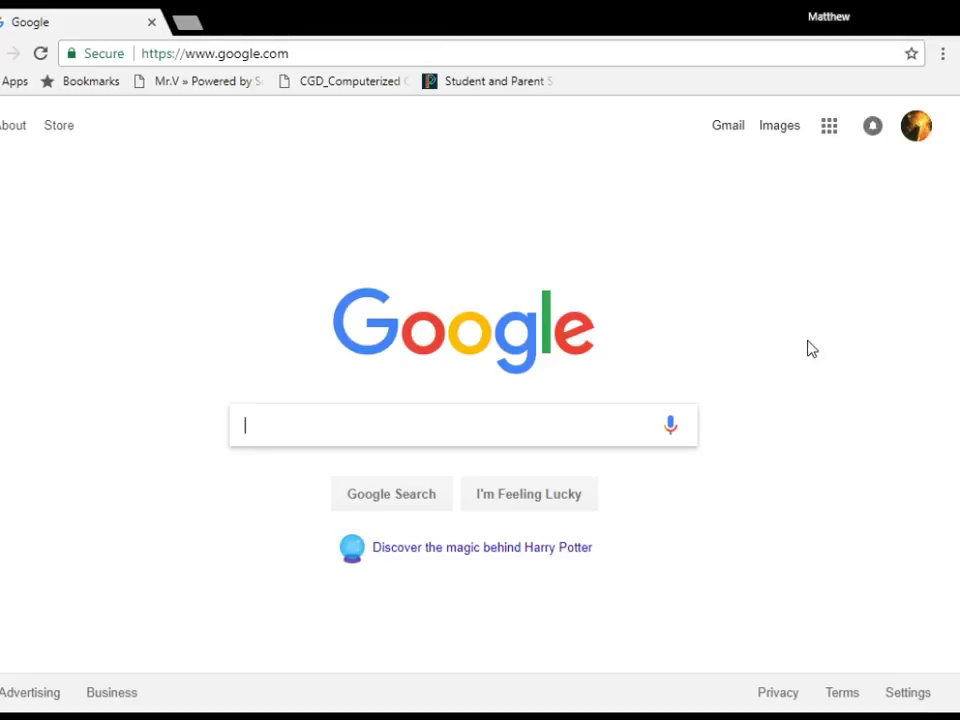
- Search Google for 'weebly' using the autocomplete suggestion
text(wee)
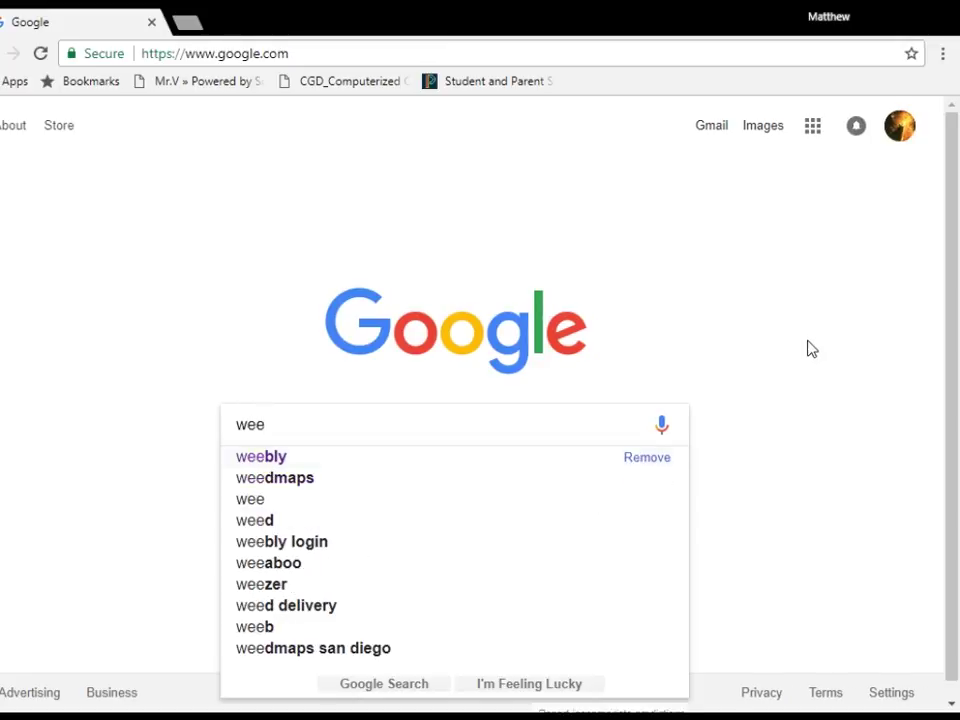
key(Down)
key(Return)
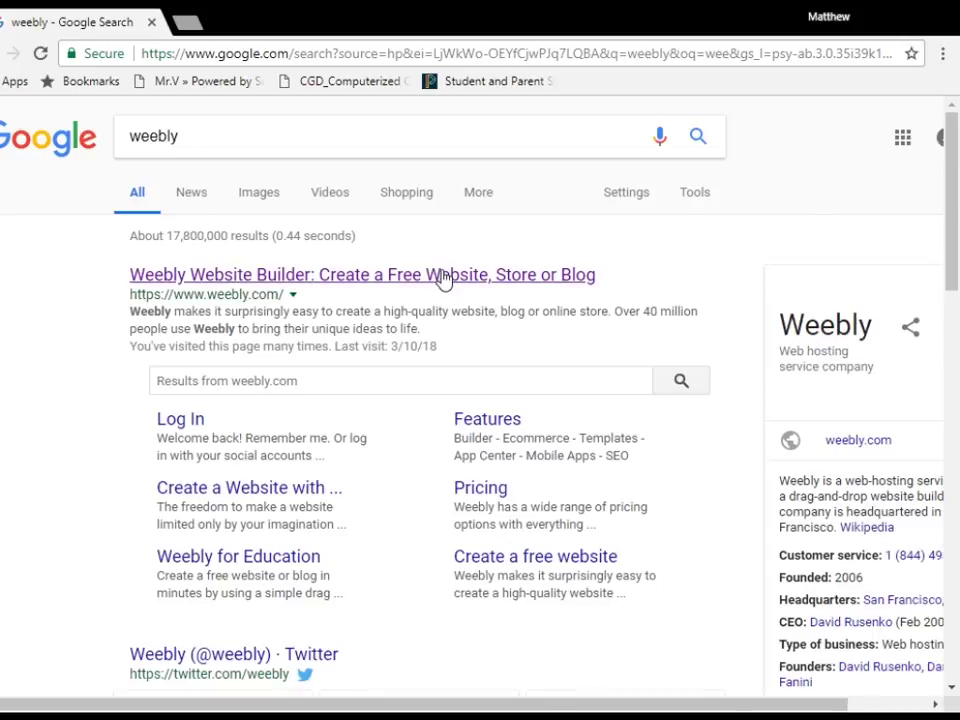
- Open the Weebly Website Builder result and log in with the saved account details
click(444, 275)
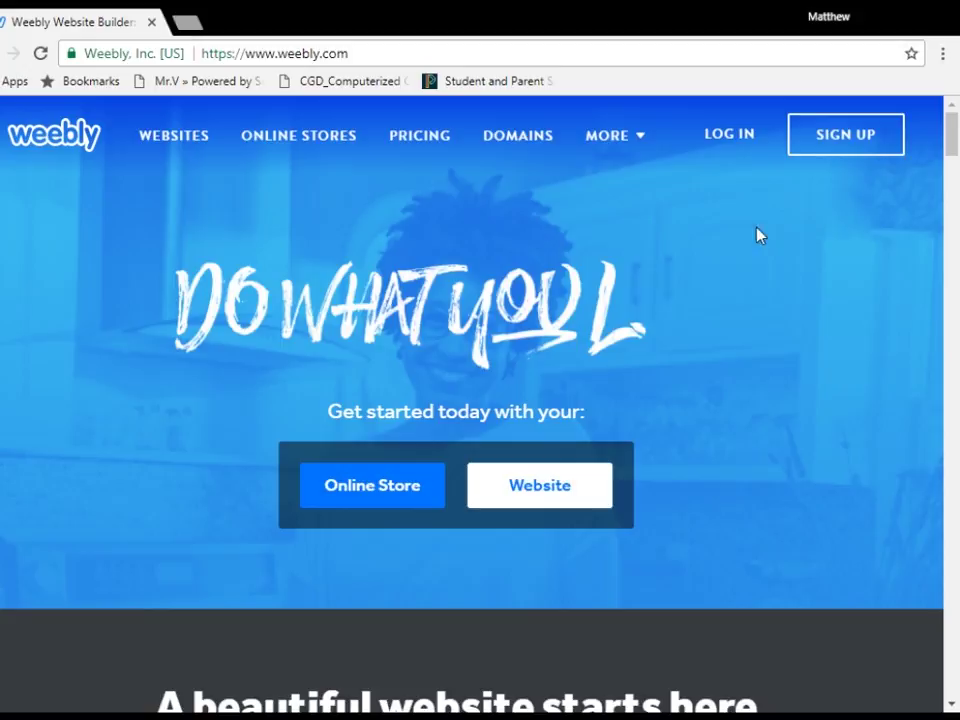
click(827, 133)
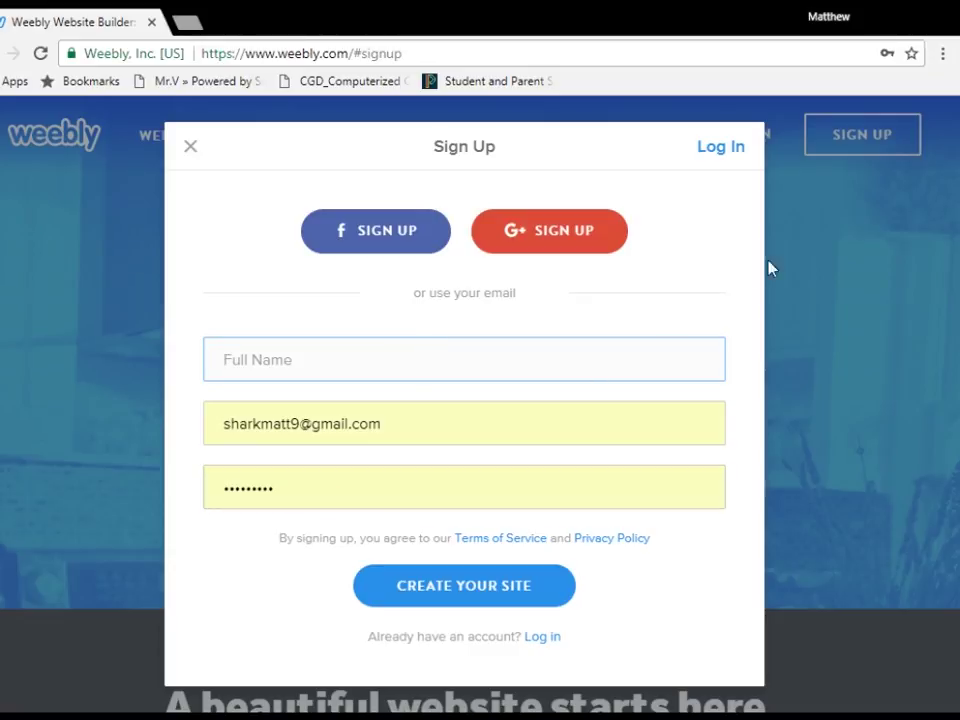
click(741, 148)
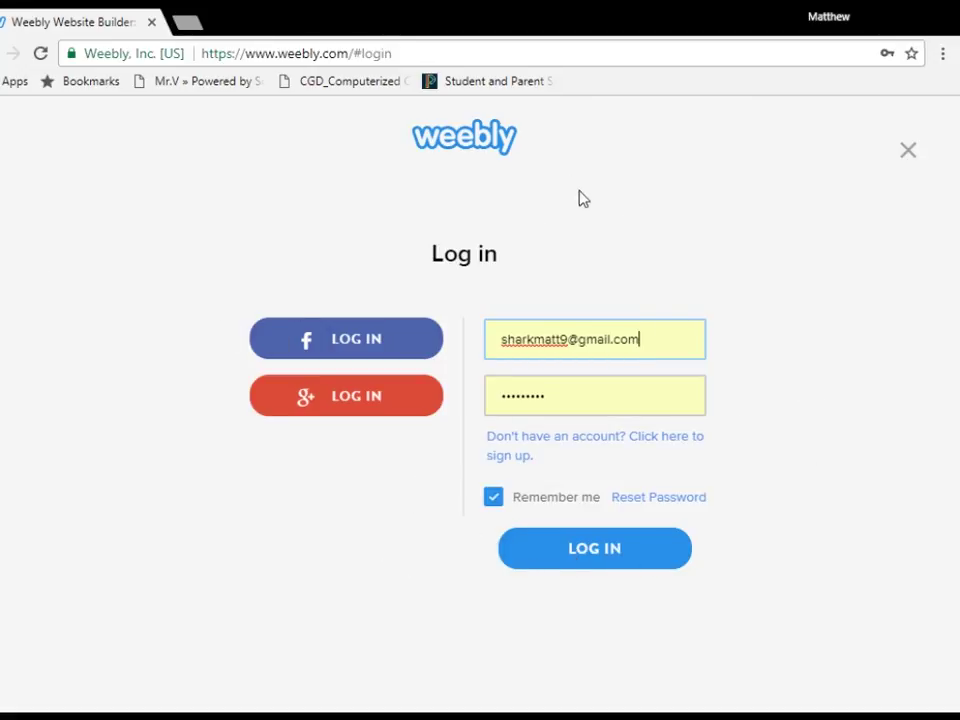
click(596, 566)
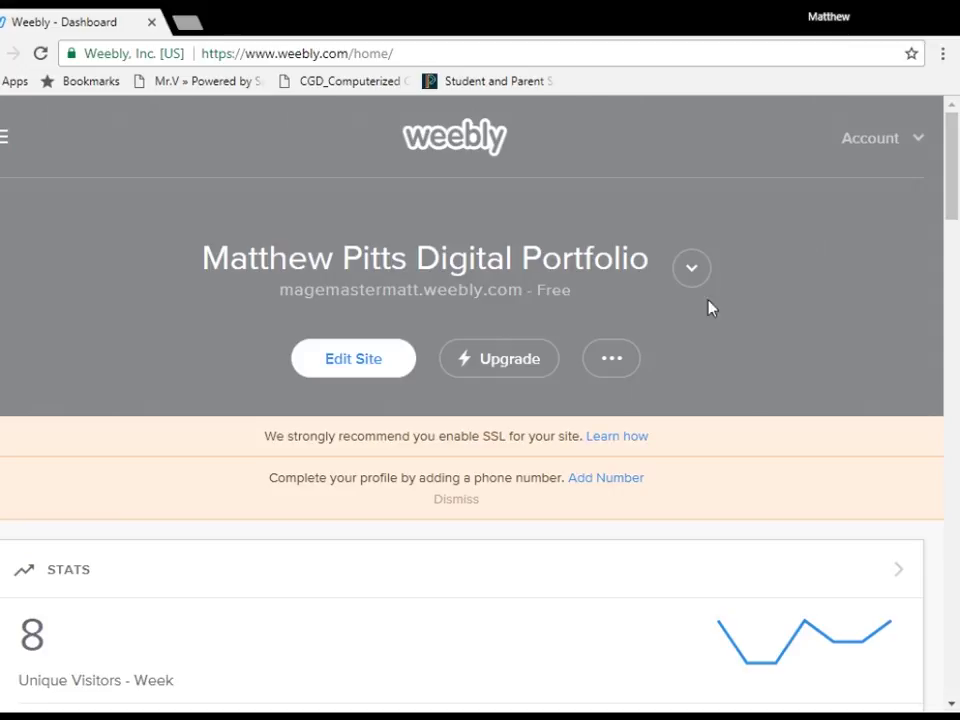
- Add a new site from the dashboard's site list, choosing Not Now for selling online
scroll(759, 339, down, 5)
scroll(718, 429, up, 5)
click(703, 271)
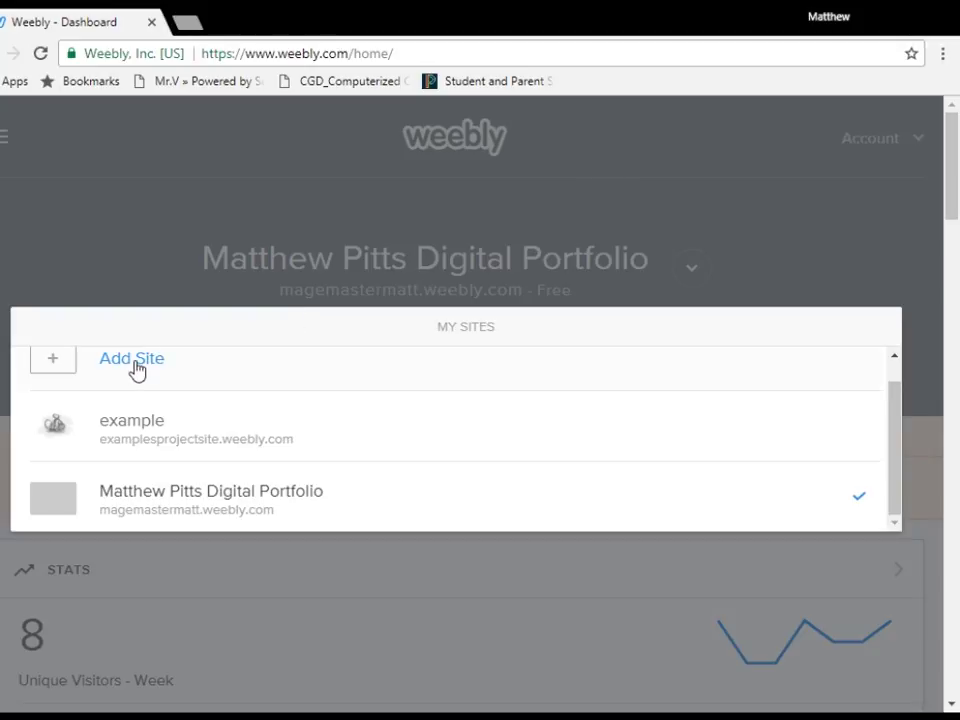
click(132, 360)
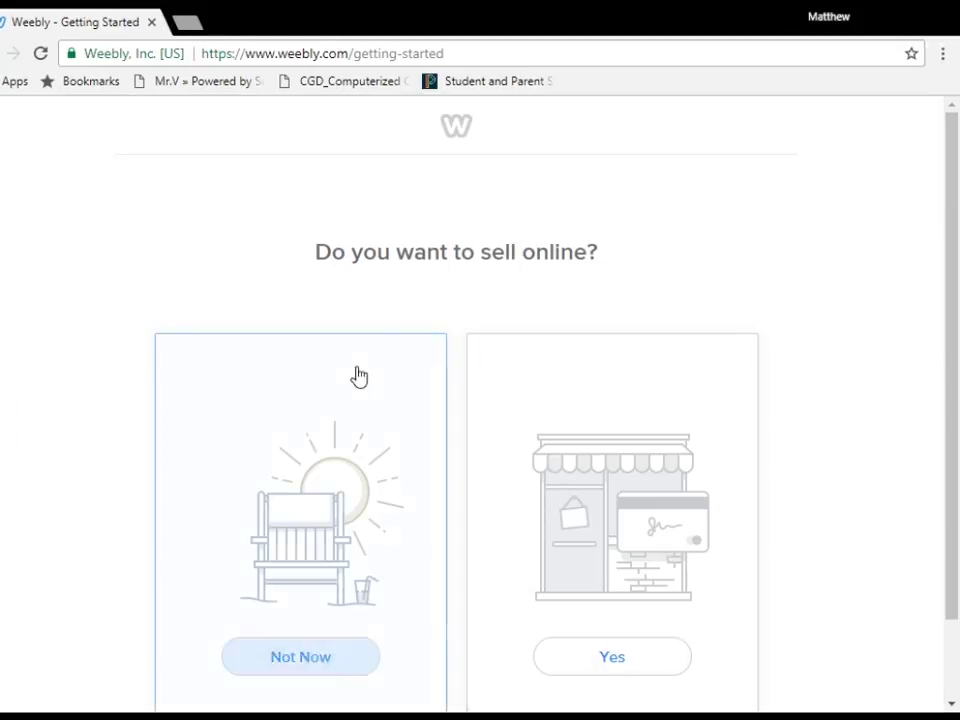
scroll(808, 262, down, 2)
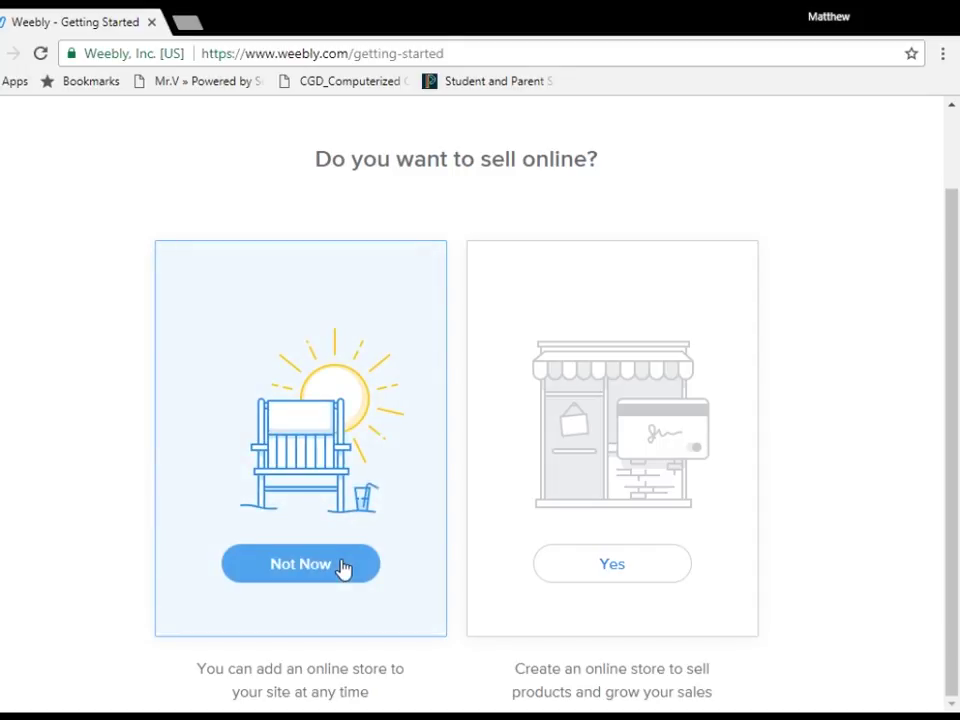
click(343, 567)
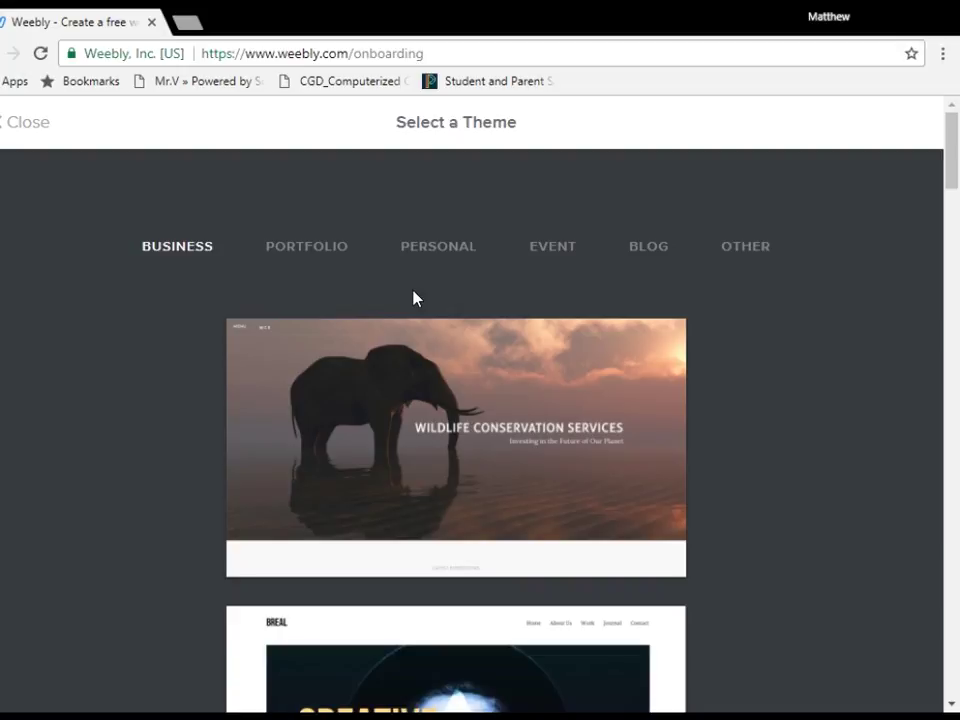
- Scroll through the theme gallery and load more with View More Themes
scroll(758, 330, down, 9)
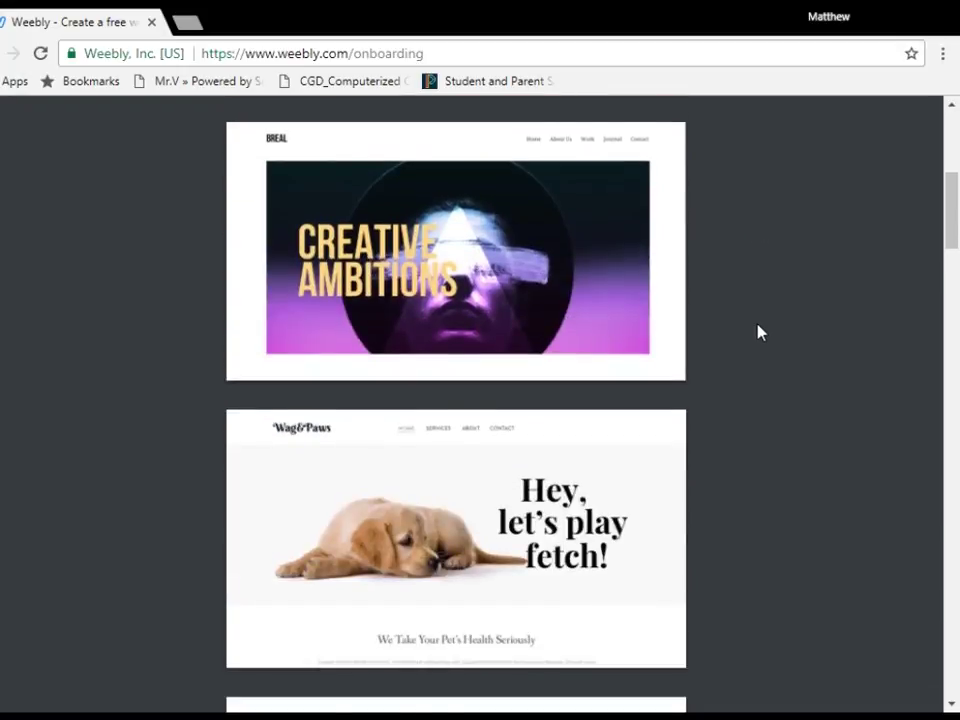
scroll(758, 332, down, 7)
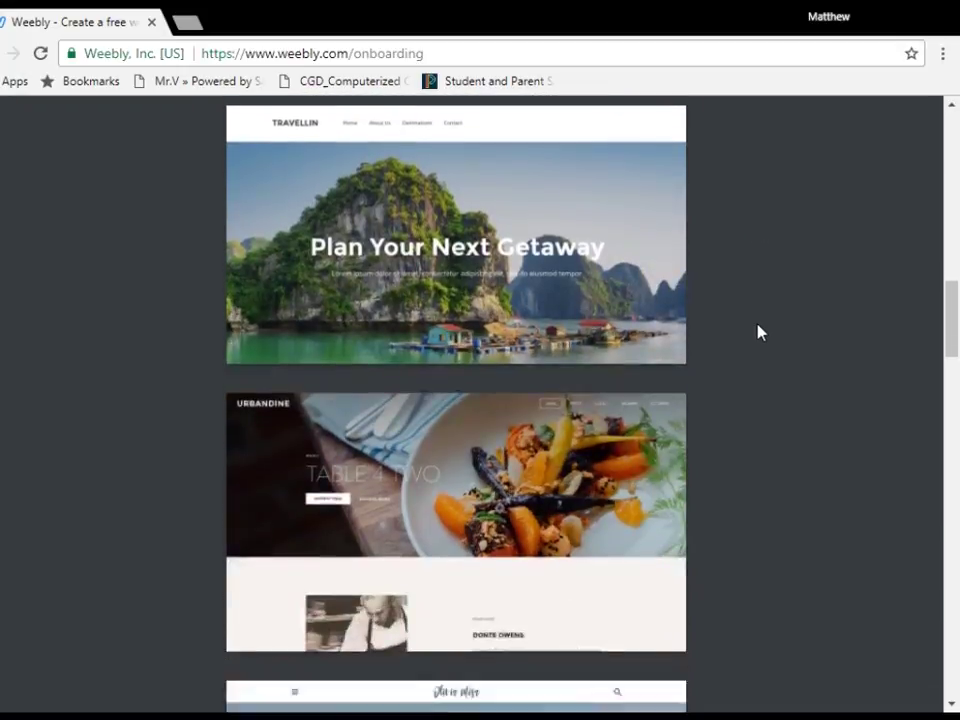
scroll(758, 332, down, 10)
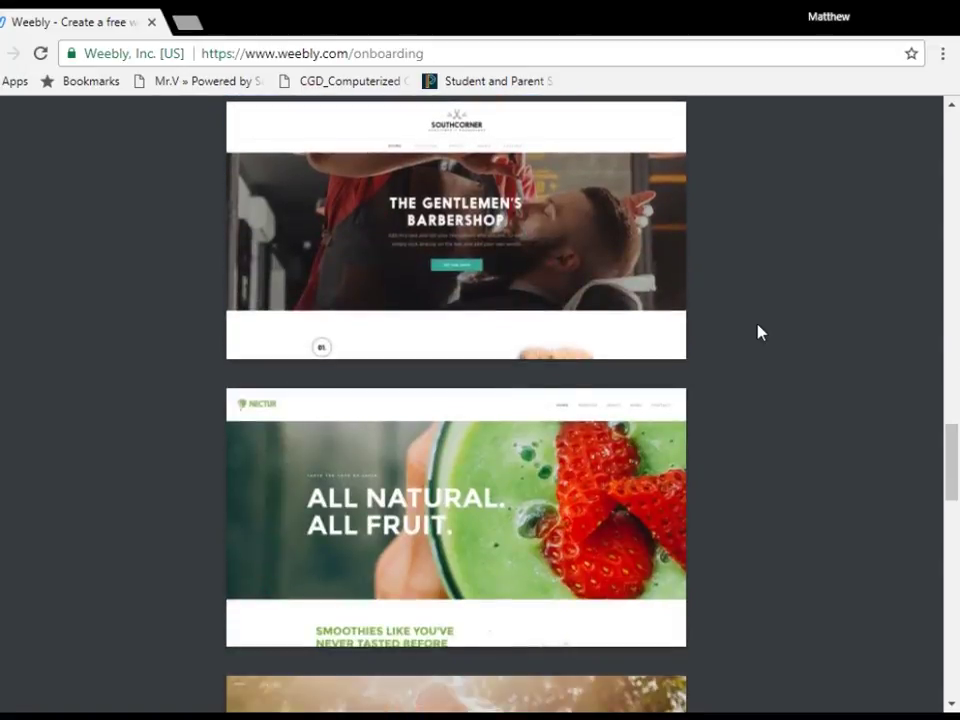
scroll(758, 332, down, 10)
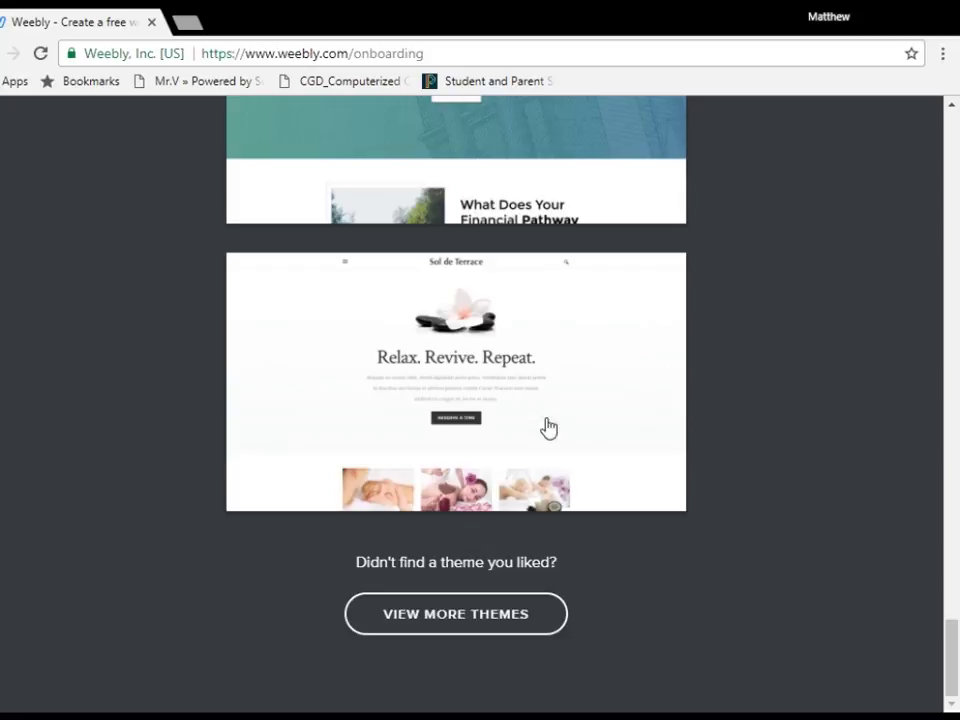
click(533, 614)
scroll(720, 503, down, 10)
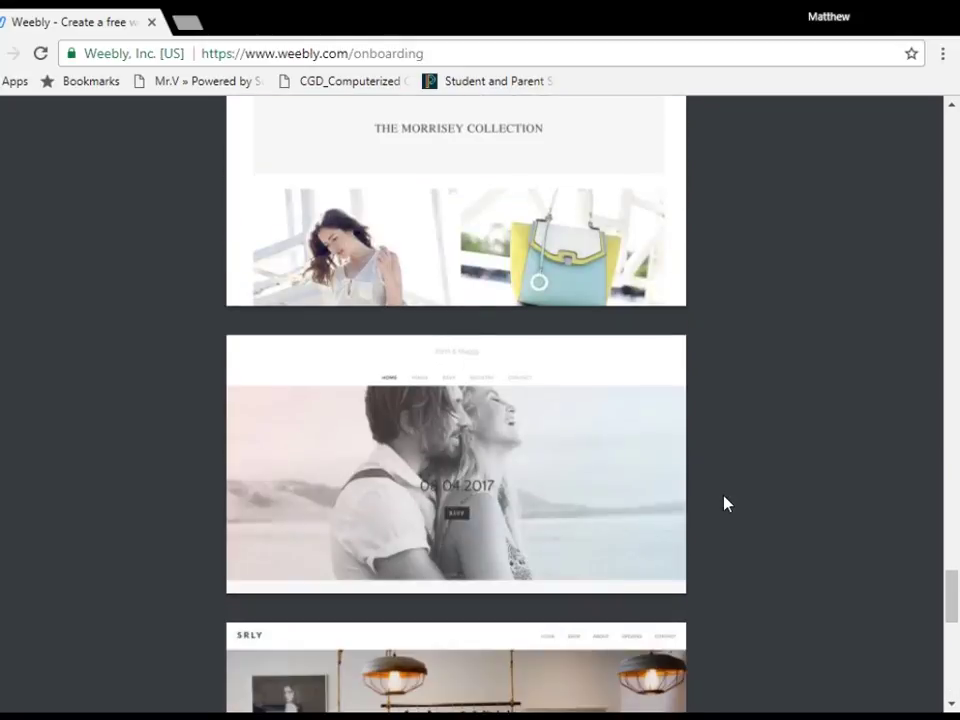
scroll(726, 503, down, 15)
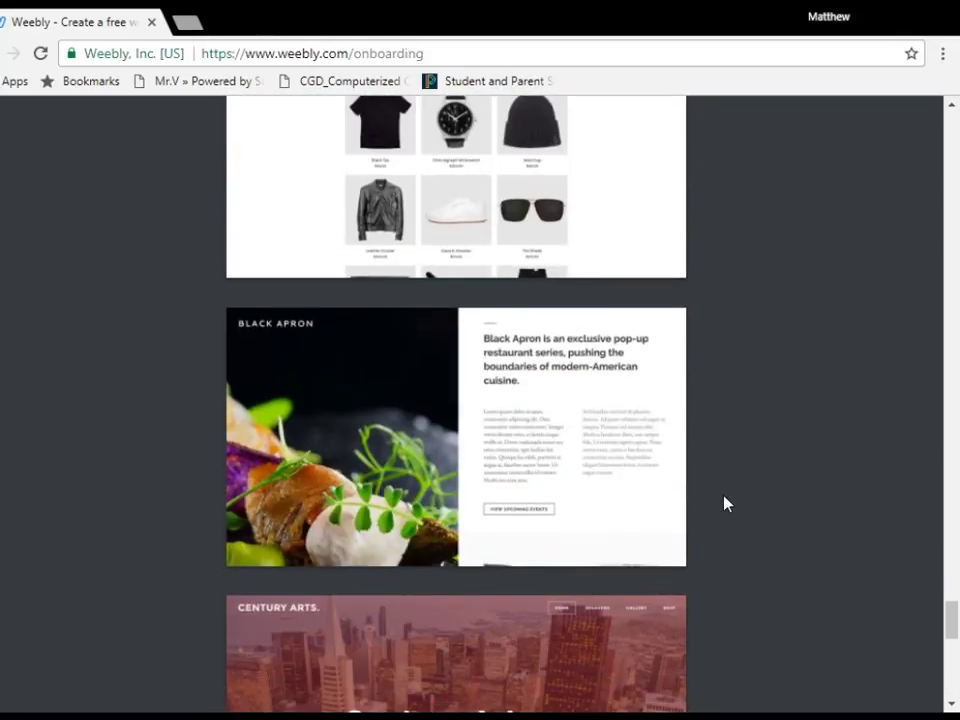
scroll(726, 503, down, 5)
drag(949, 675, 932, 90)
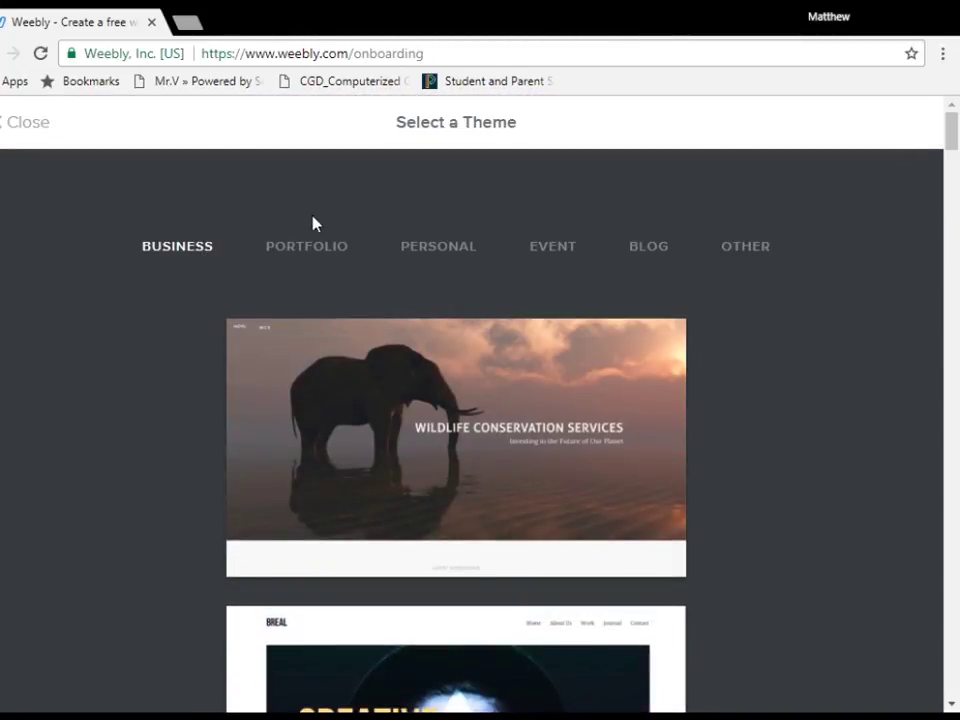
- Browse the Portfolio, Personal, Event, Blog and Other theme categories, ending on Portfolio
click(314, 252)
click(442, 248)
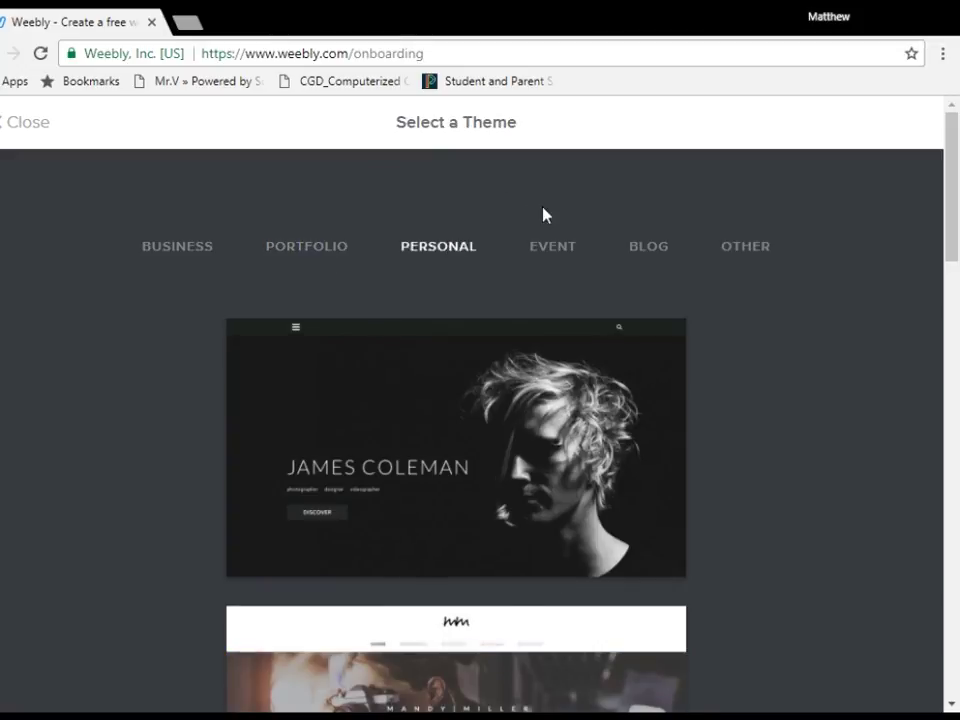
click(550, 262)
click(644, 251)
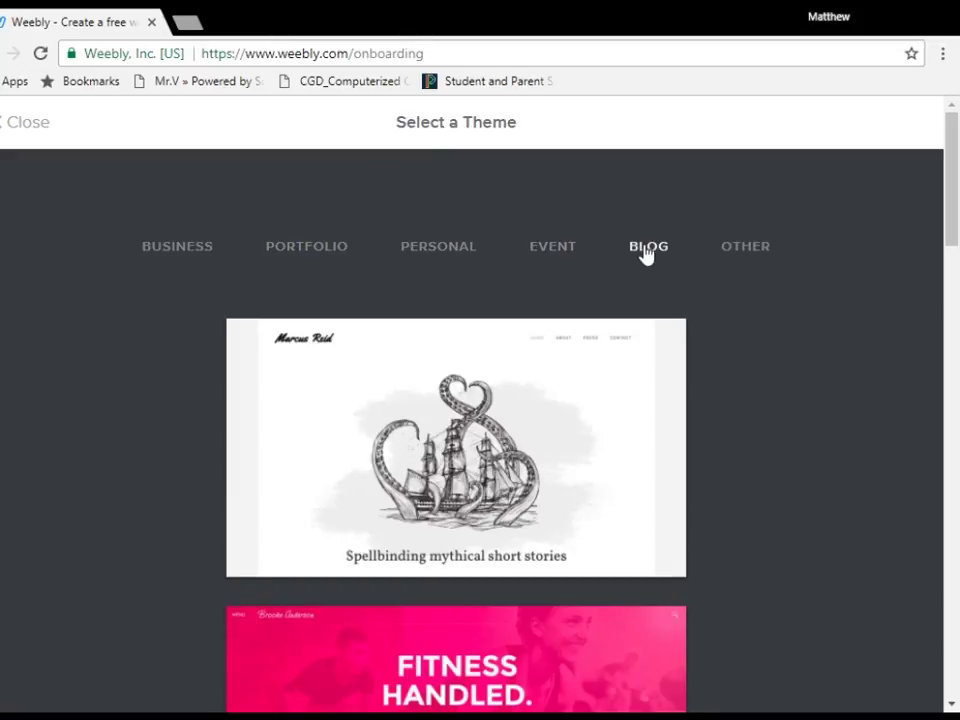
click(745, 250)
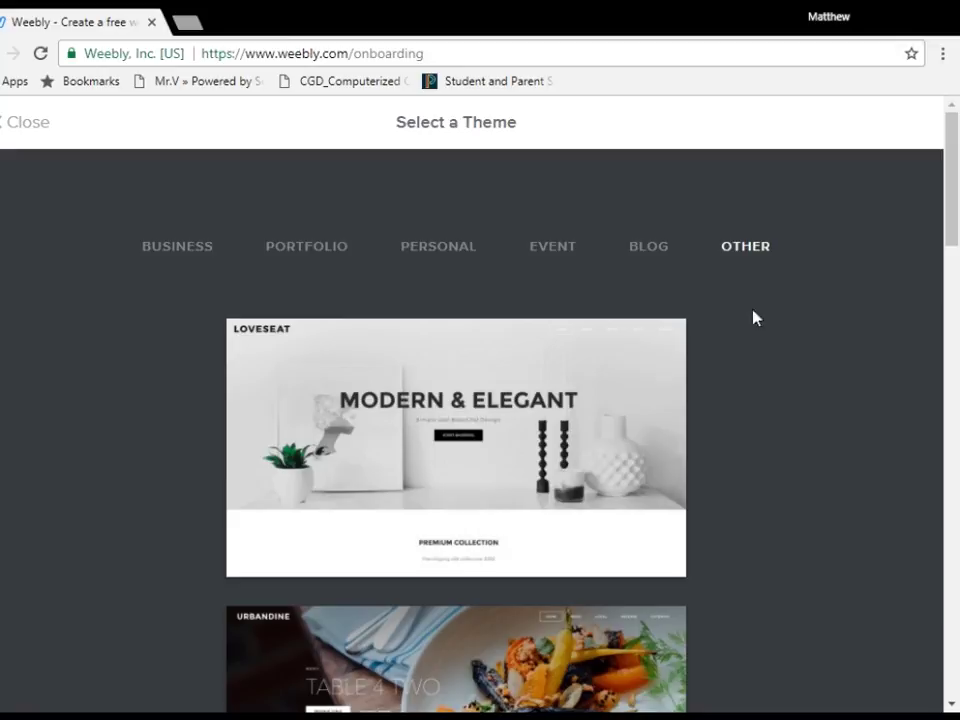
click(638, 250)
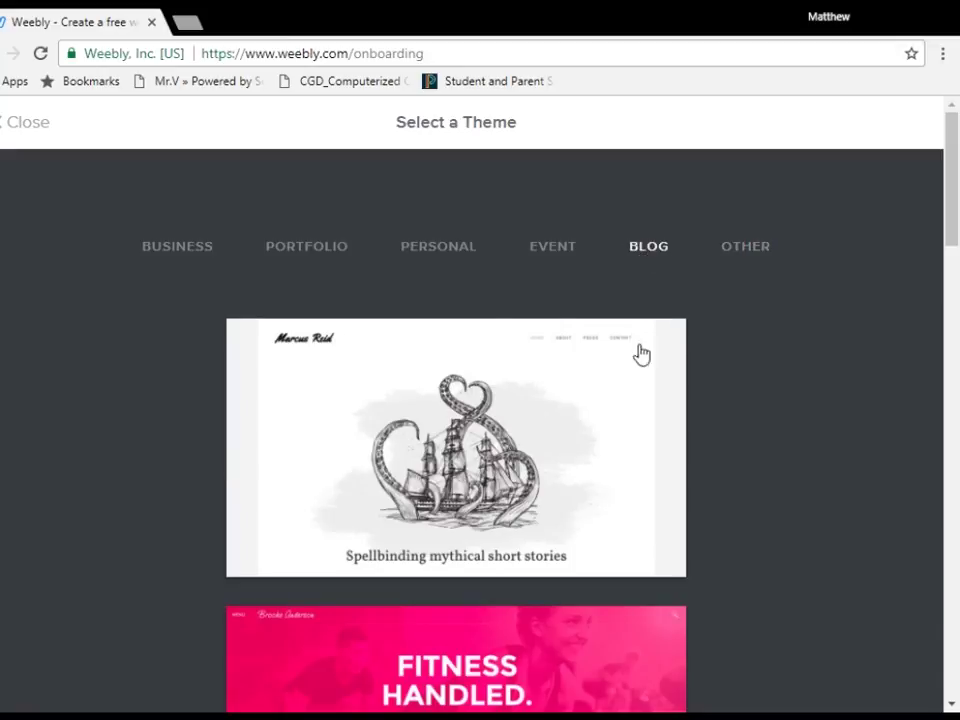
click(315, 252)
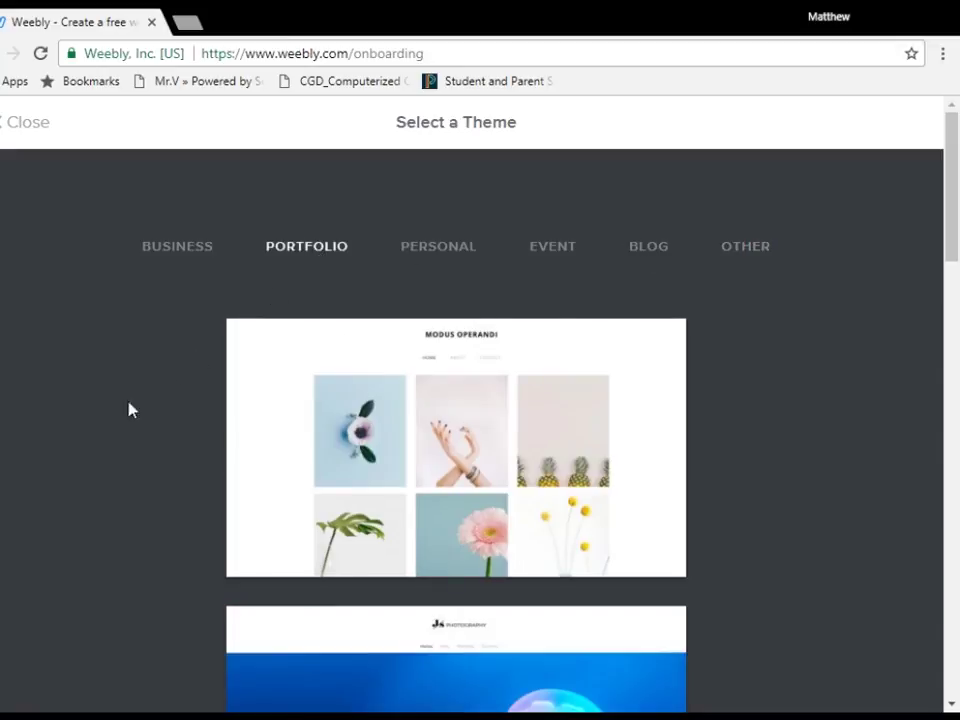
scroll(81, 424, down, 4)
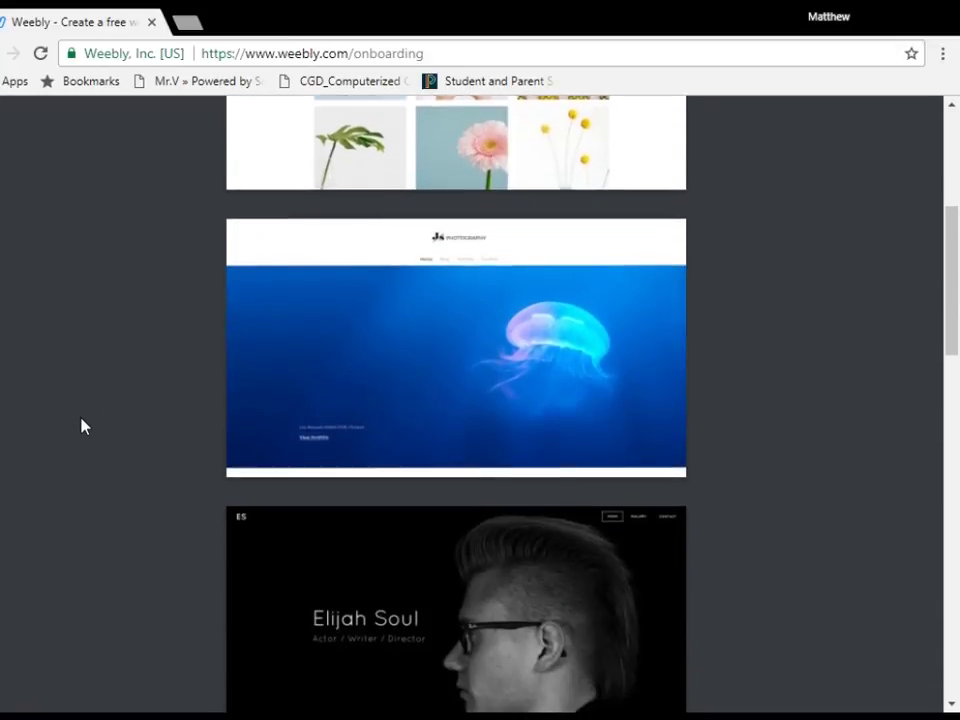
- Preview the jellyfish photography theme, then close the preview
click(369, 366)
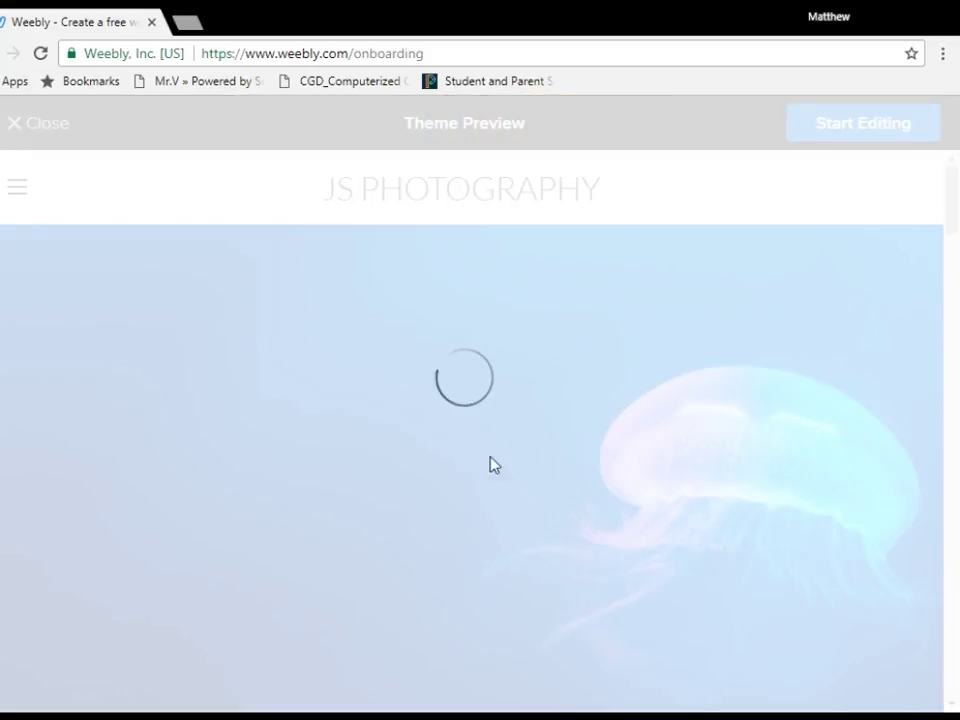
scroll(516, 414, down, 12)
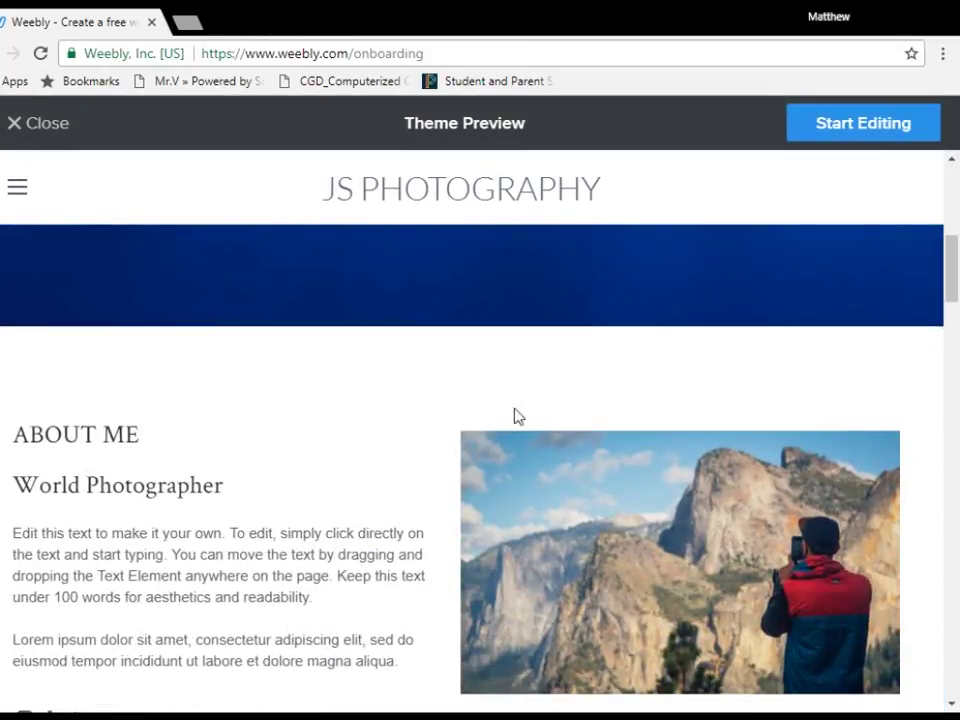
scroll(531, 454, down, 15)
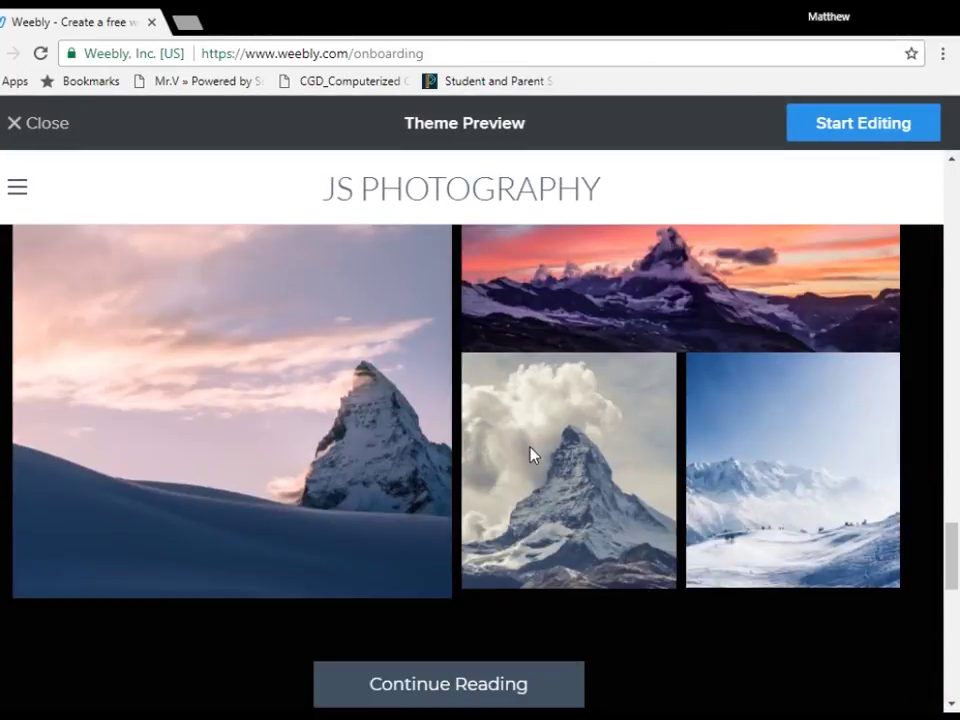
scroll(531, 454, down, 5)
scroll(529, 454, up, 20)
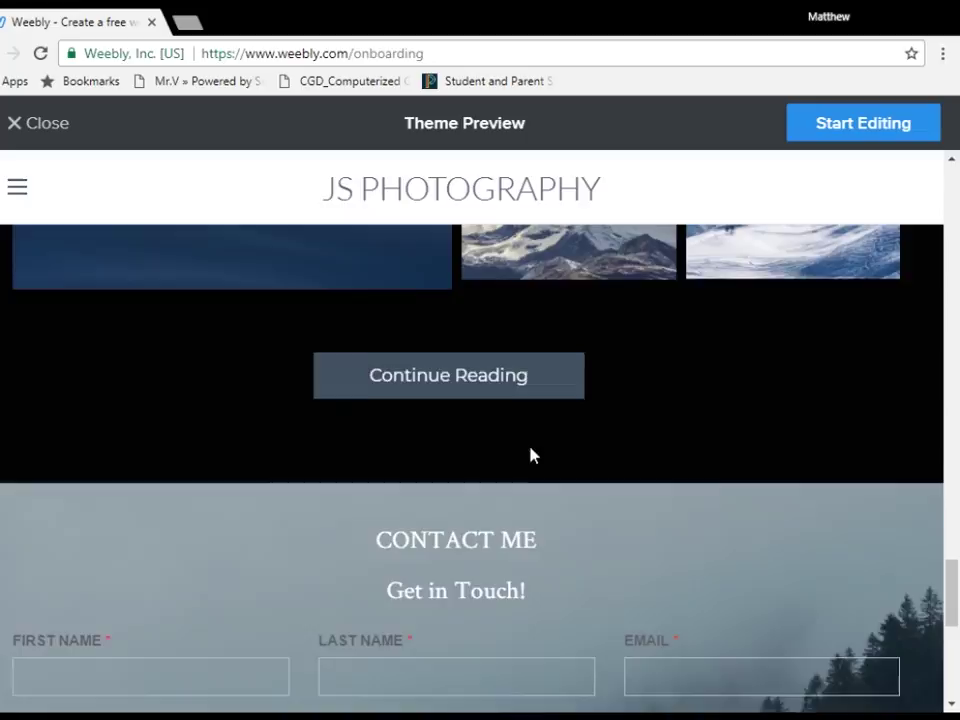
scroll(540, 456, up, 10)
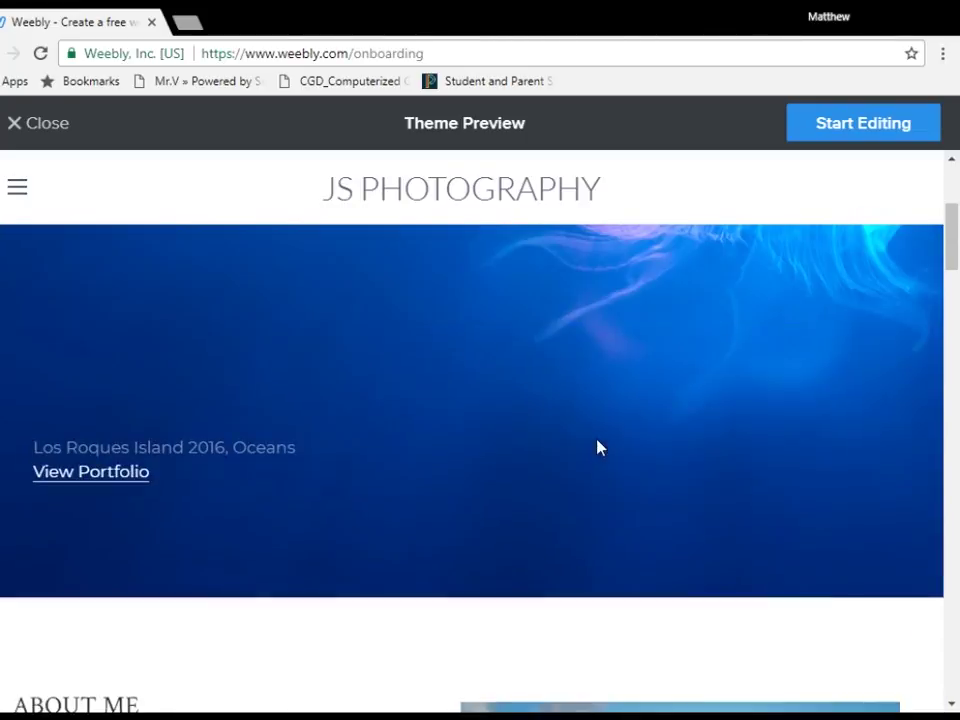
click(14, 124)
scroll(645, 439, up, 3)
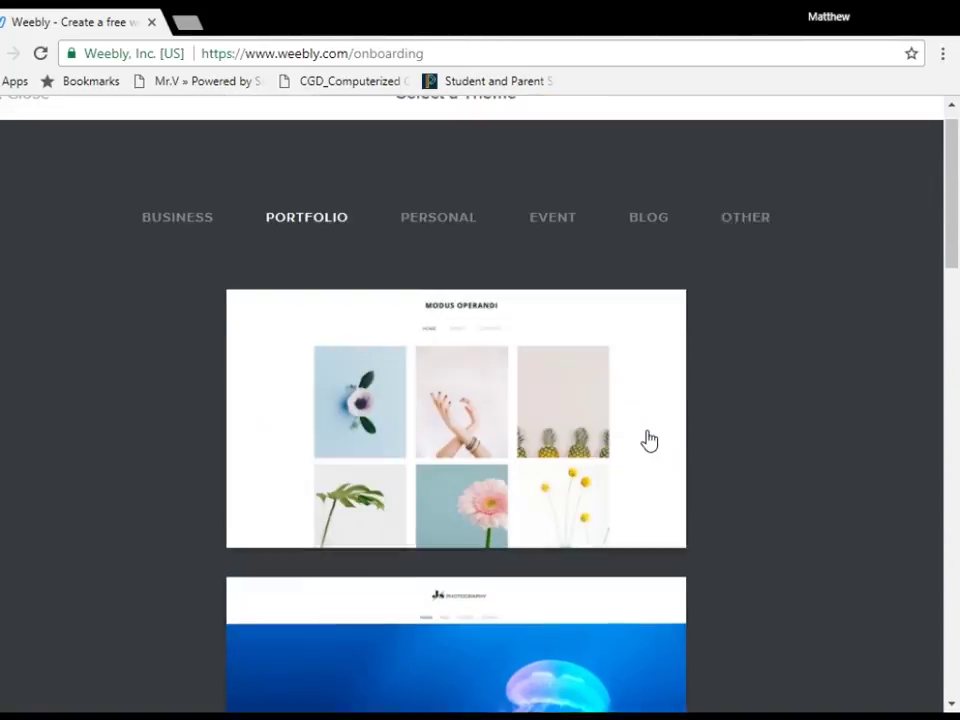
- Preview the ship-drawing short-stories blog theme and start editing a site with it
click(661, 258)
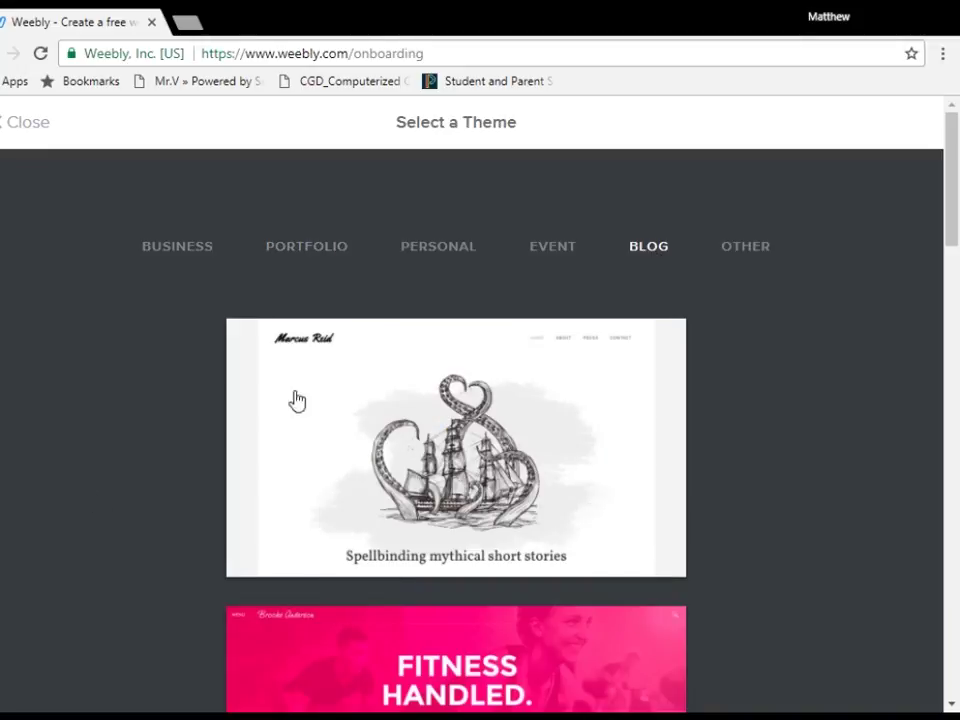
click(503, 454)
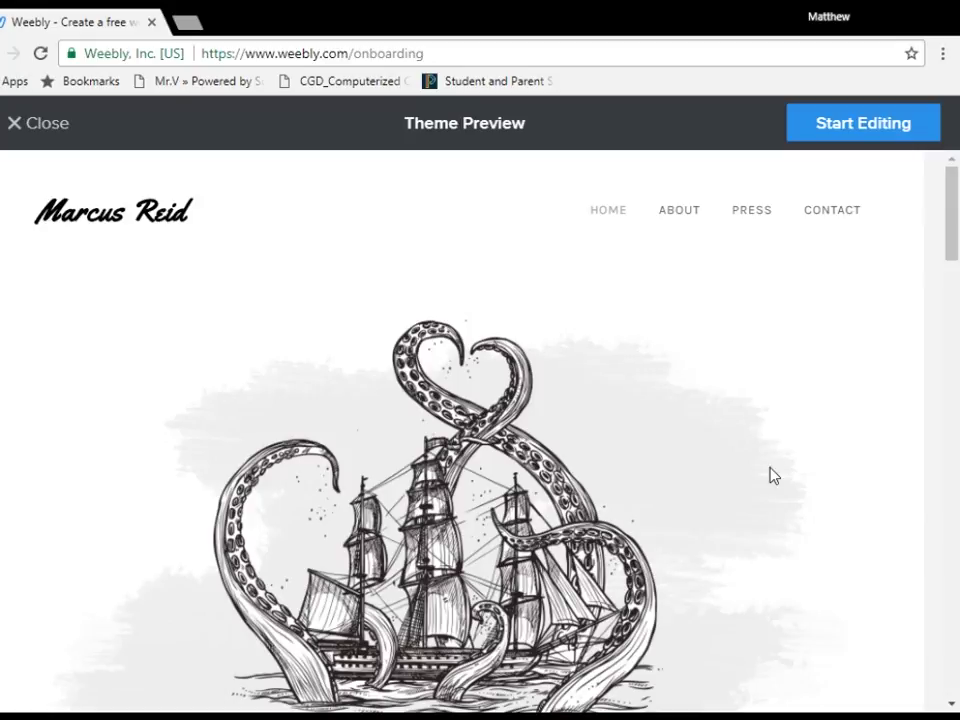
scroll(677, 414, down, 15)
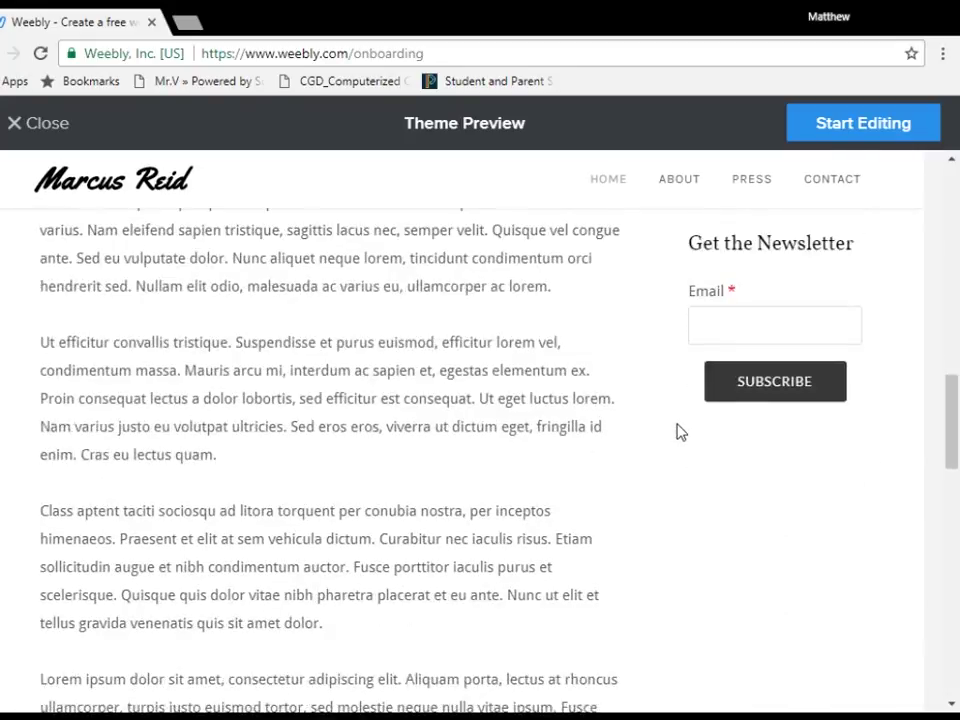
scroll(677, 429, up, 15)
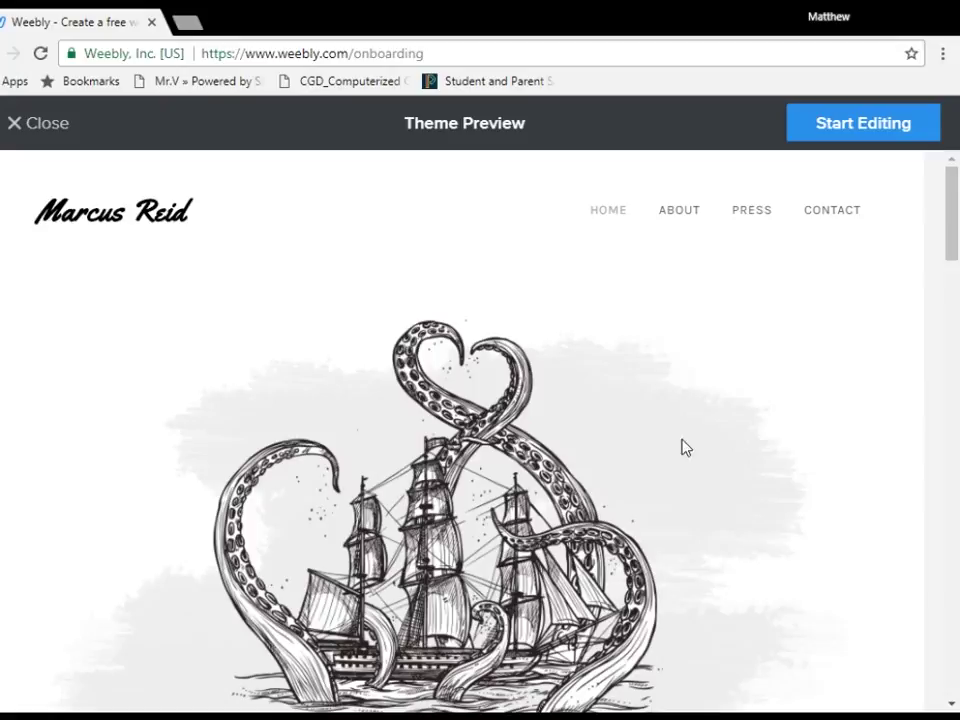
click(846, 128)
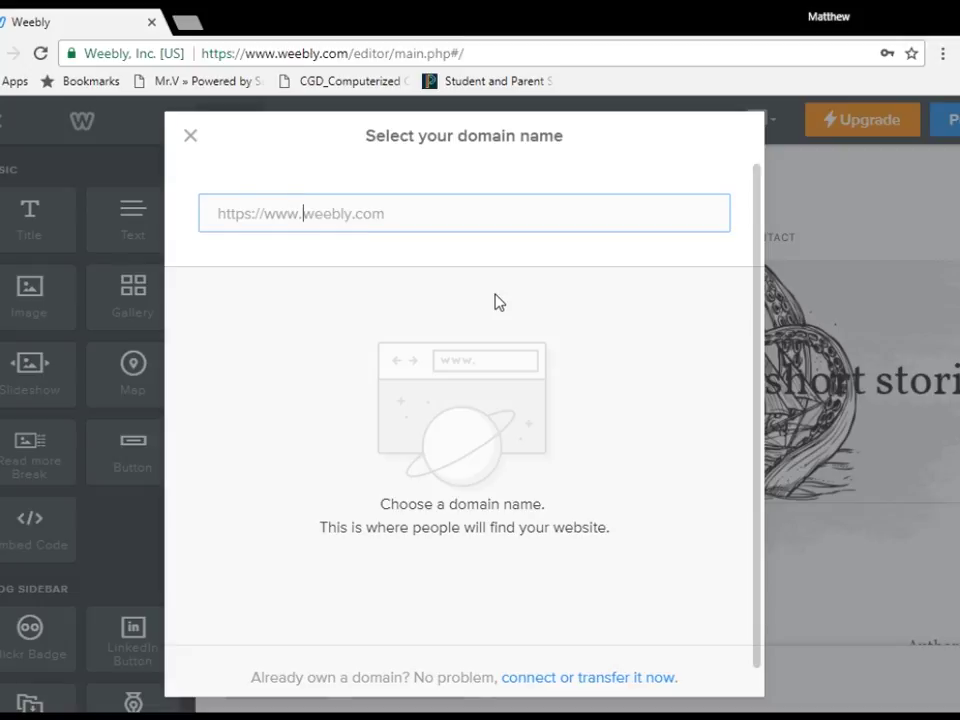
- Claim the free subdomain donutshark97.weebly.com for the site
text(d)
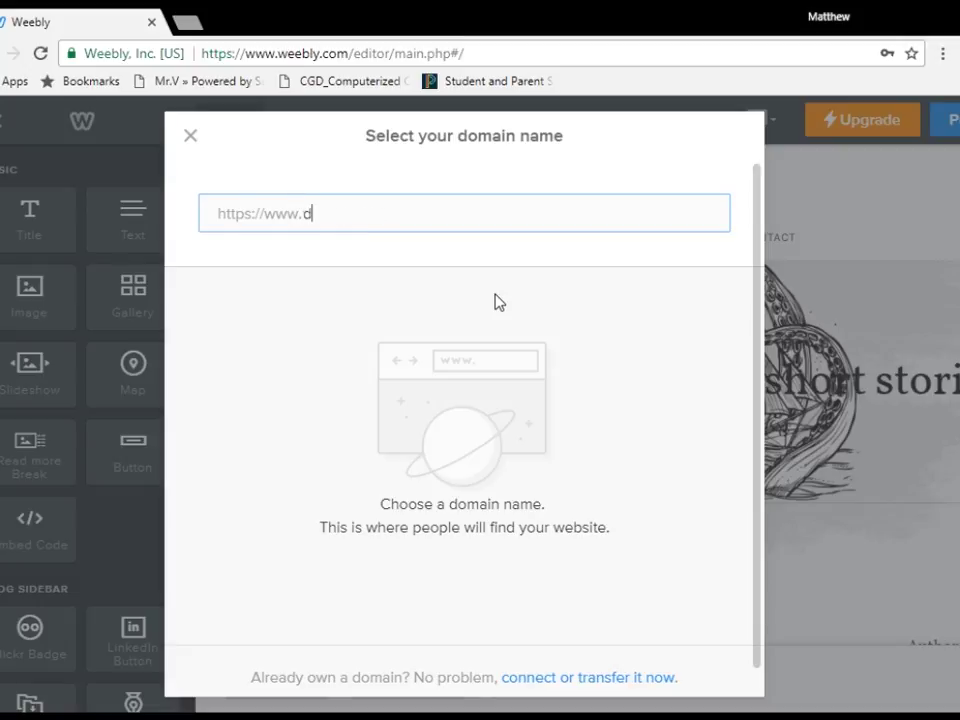
text(onut)
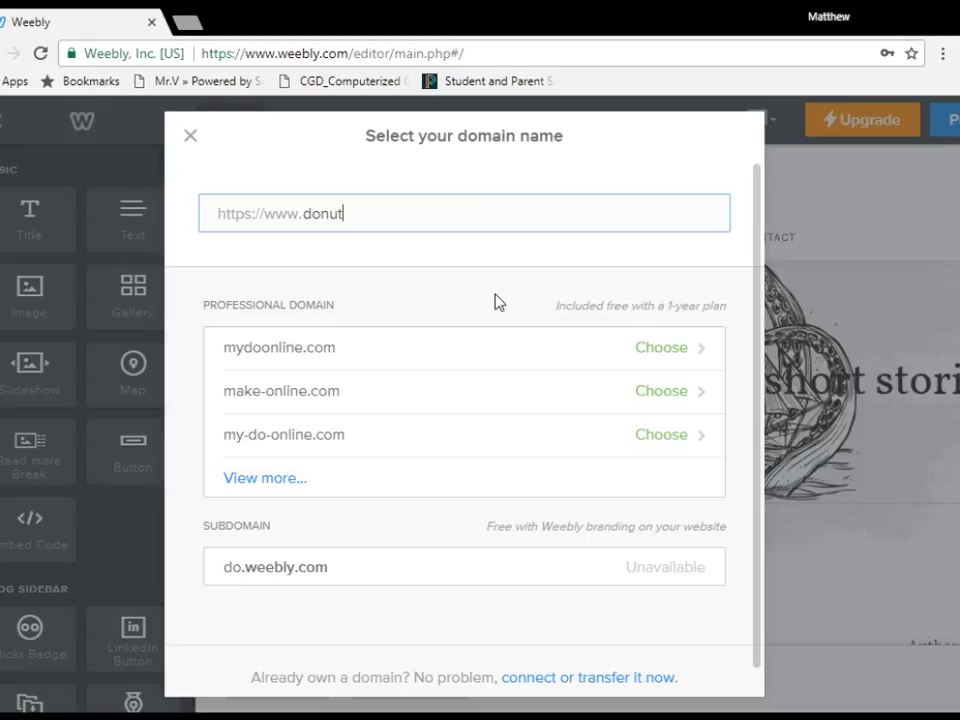
text(sha)
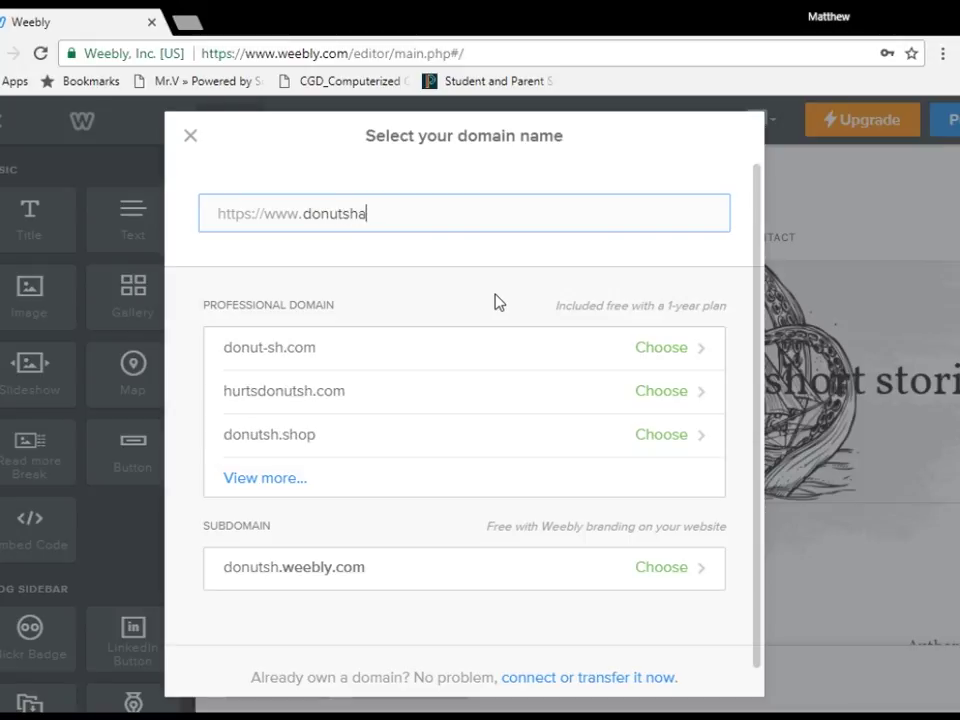
text(rk97)
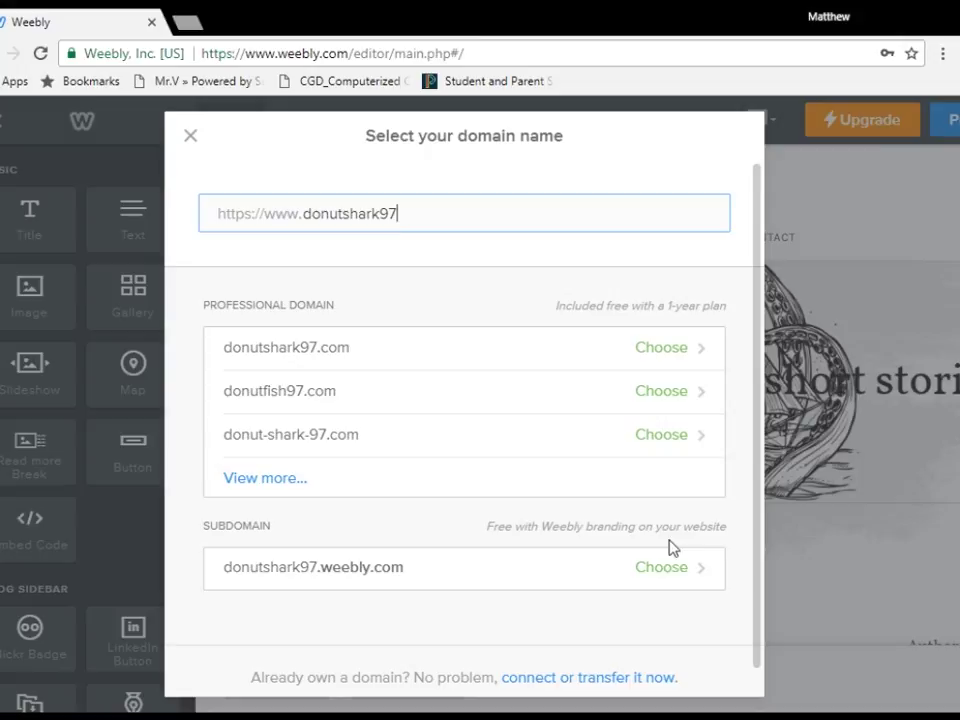
click(674, 574)
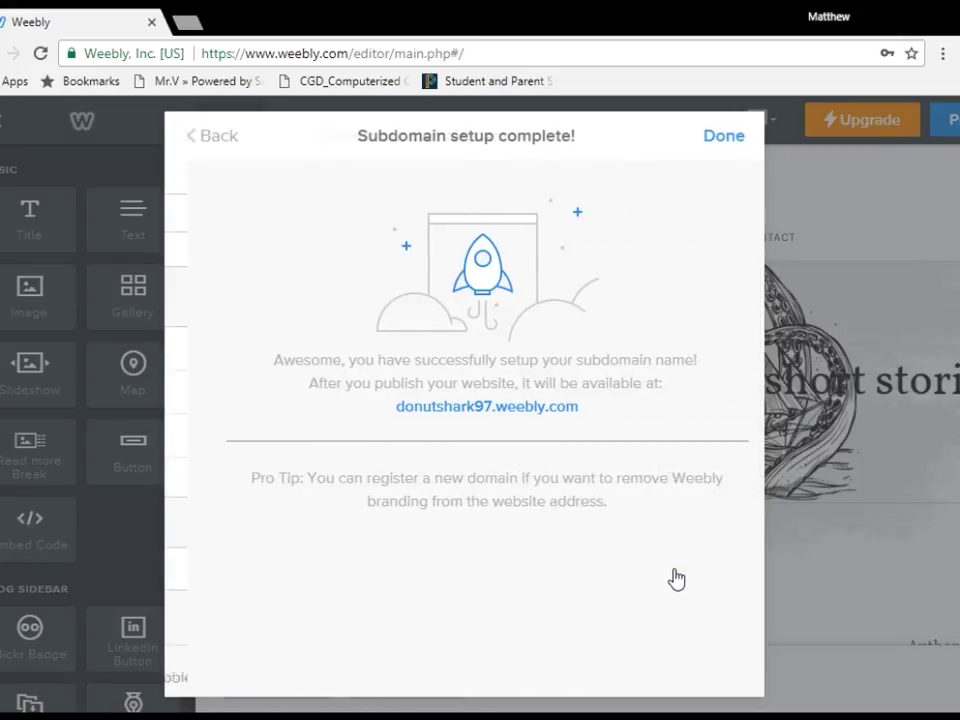
- Close the setup-complete dialog and look over the home page and site title options
click(738, 136)
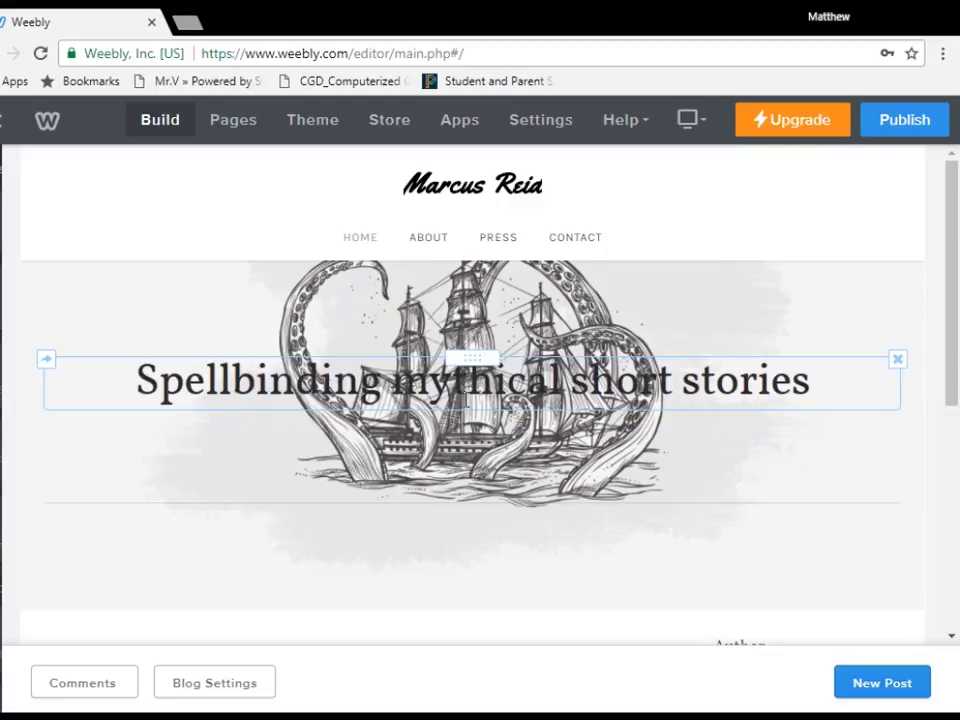
click(514, 176)
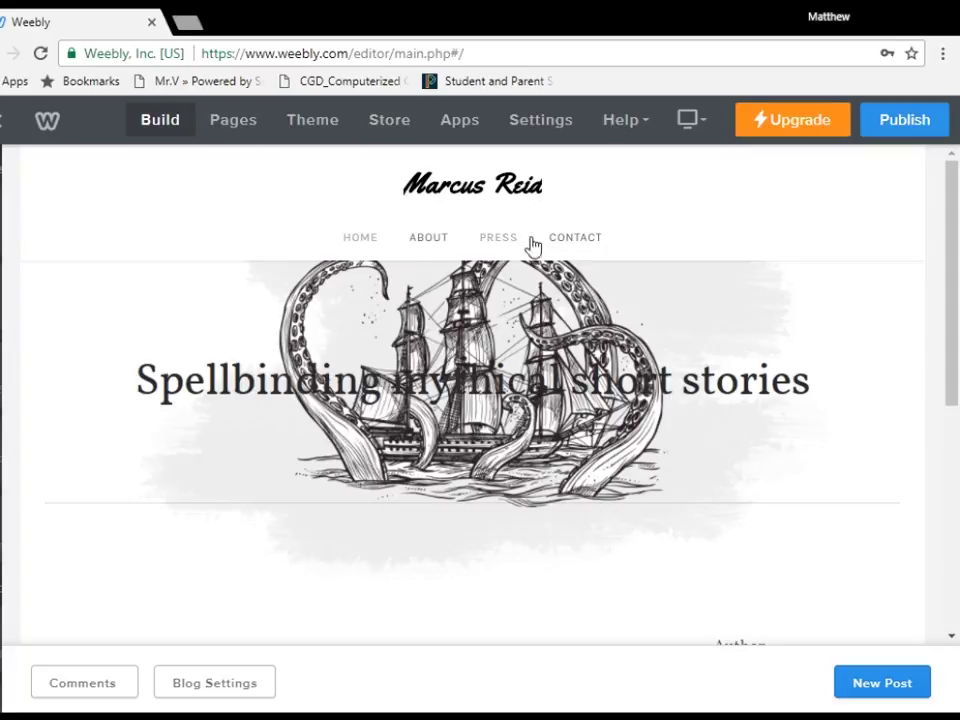
scroll(336, 331, down, 5)
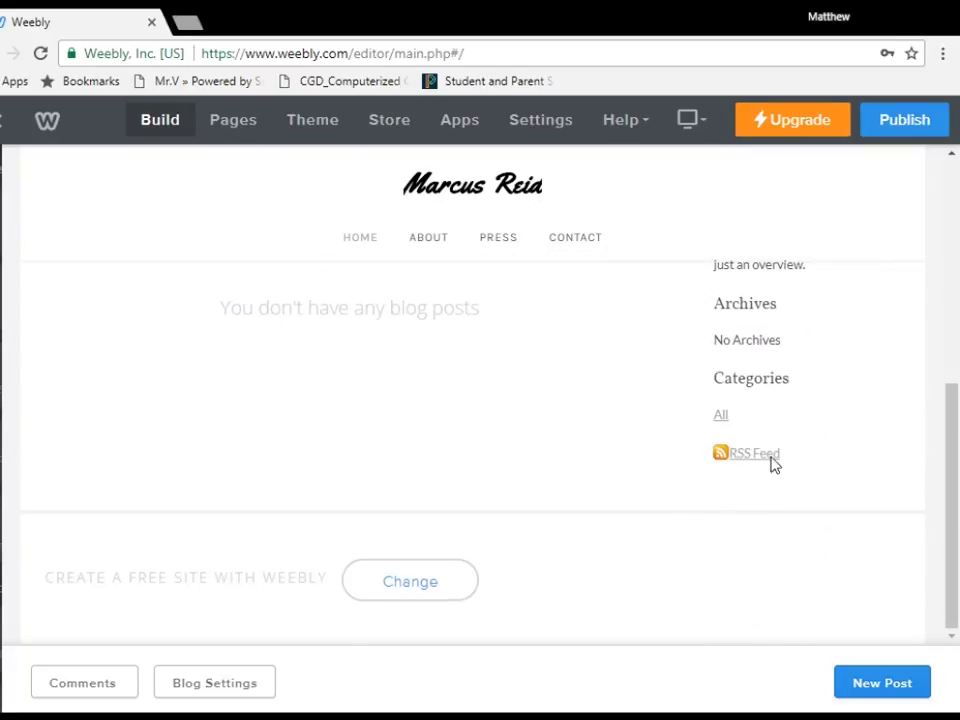
scroll(772, 463, up, 5)
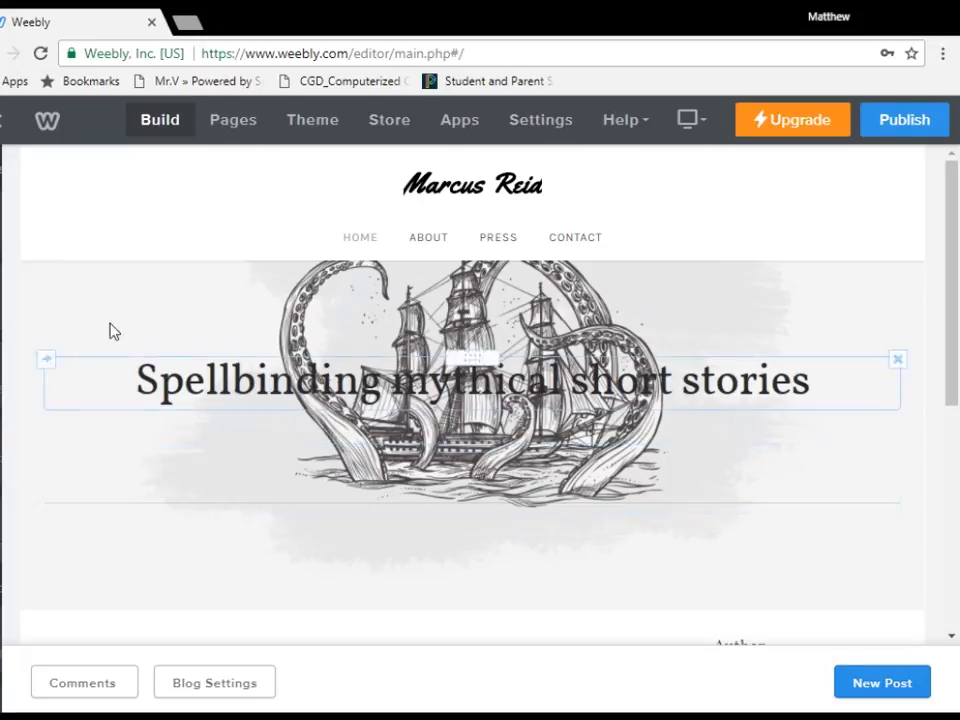
mouse_move(10, 340)
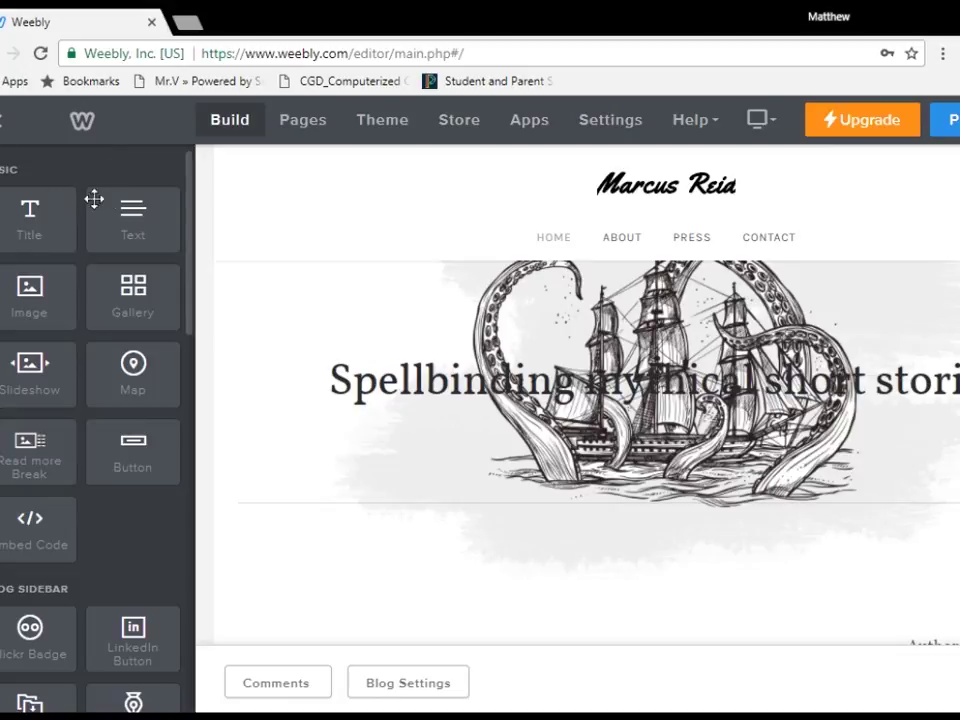
scroll(145, 270, down, 10)
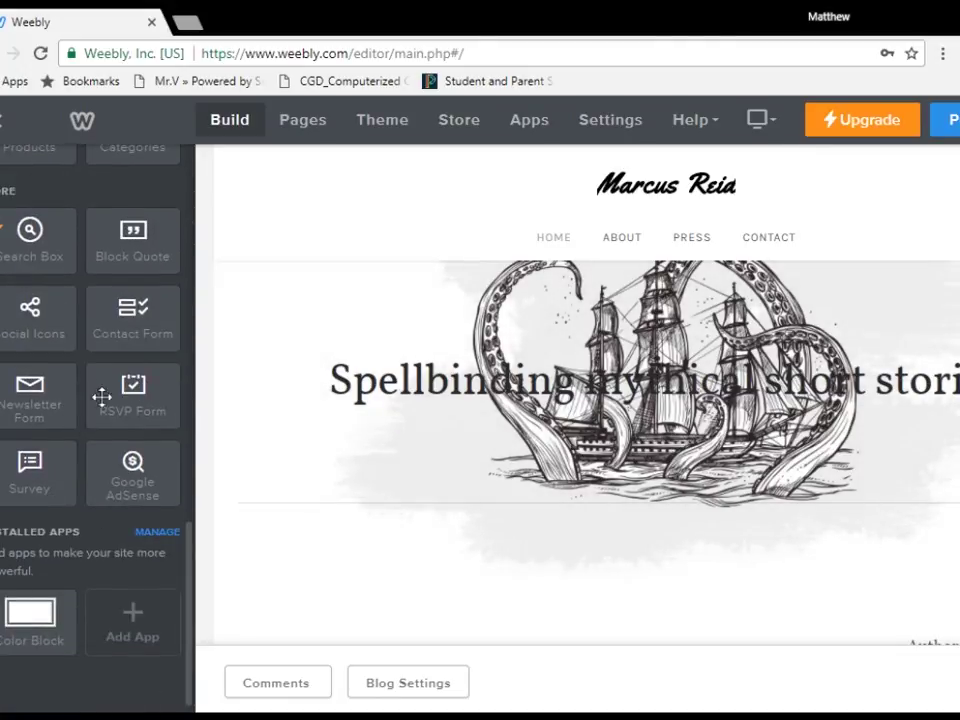
scroll(100, 394, up, 5)
scroll(100, 500, up, 5)
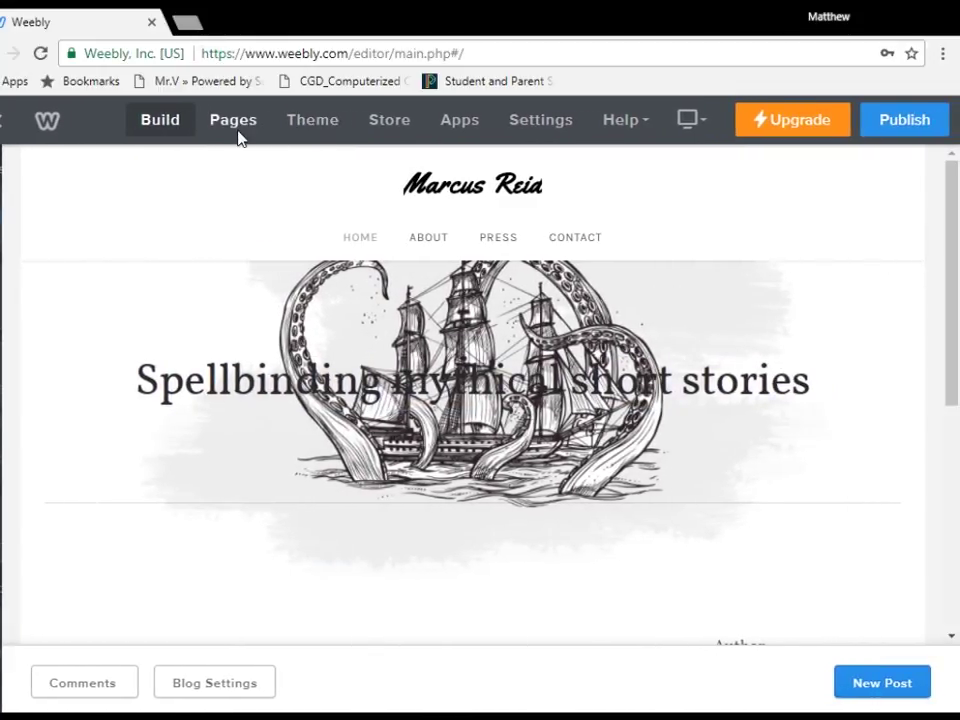
- Delete the Press page and rename the Contact page to 'chicken'
click(237, 130)
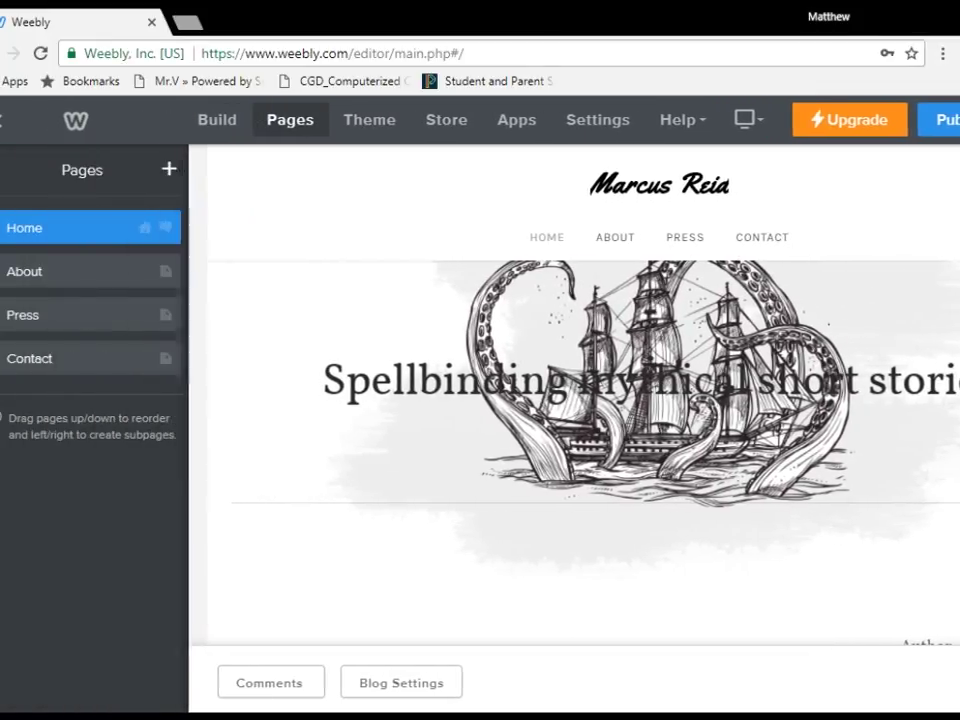
click(127, 322)
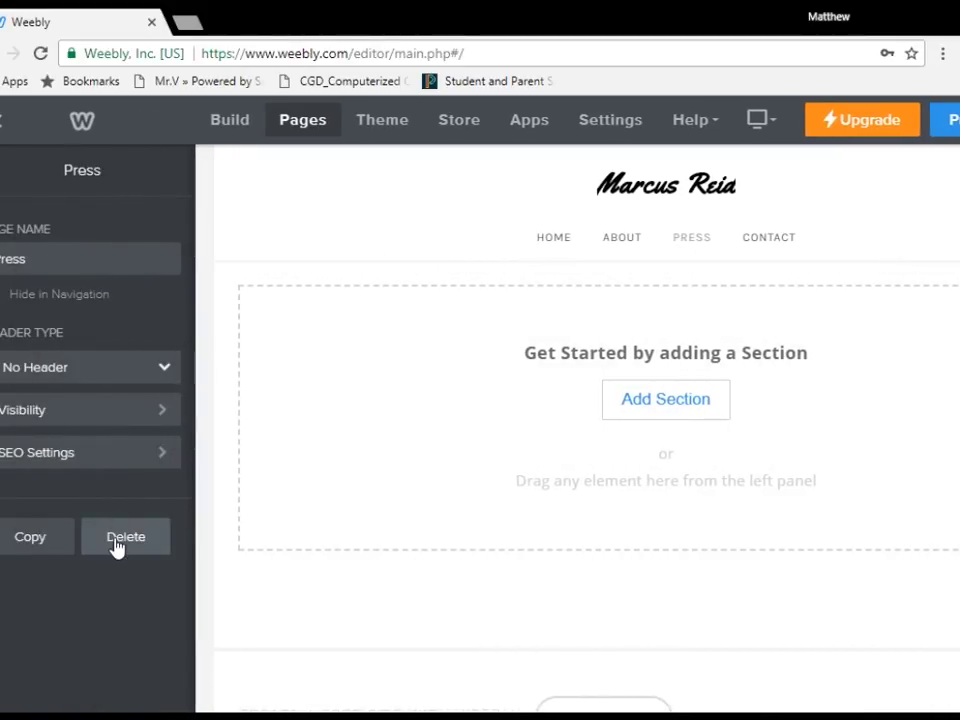
click(118, 545)
click(548, 433)
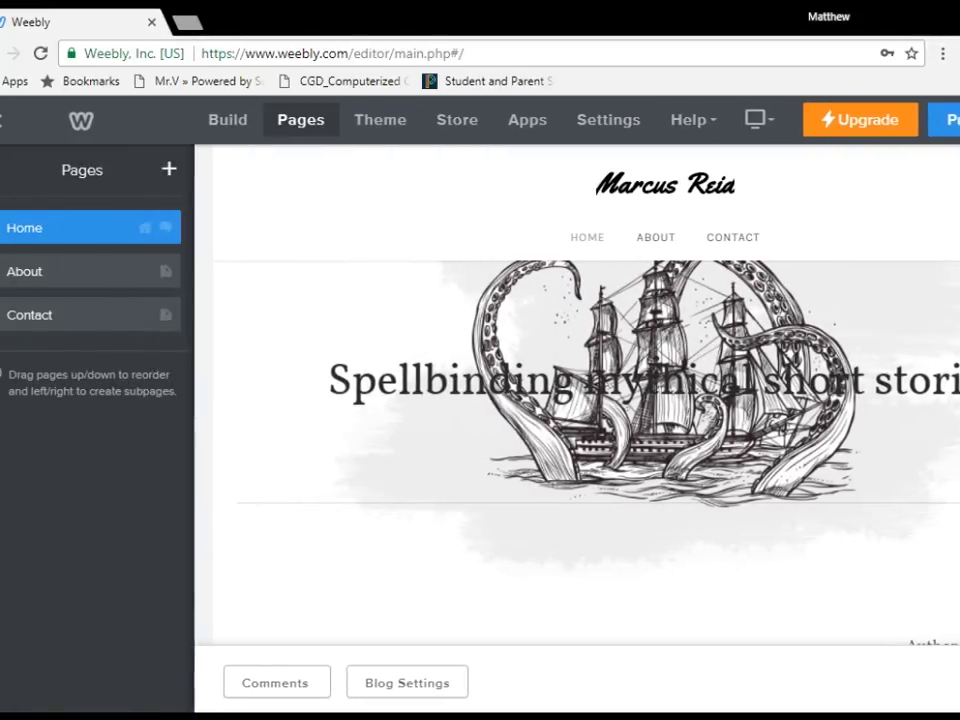
click(51, 318)
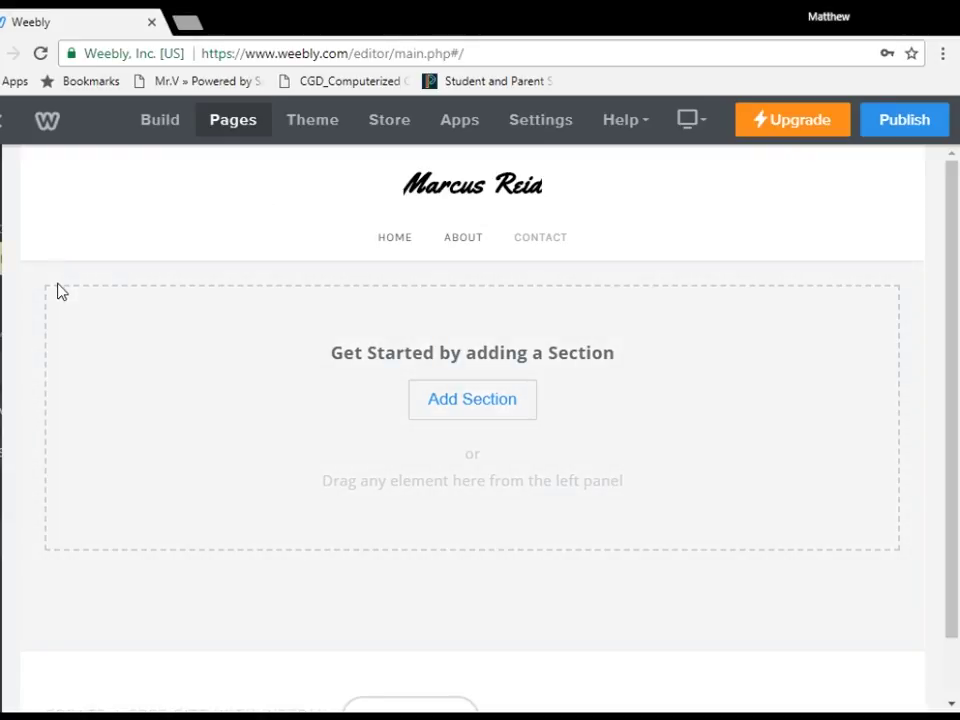
mouse_move(60, 300)
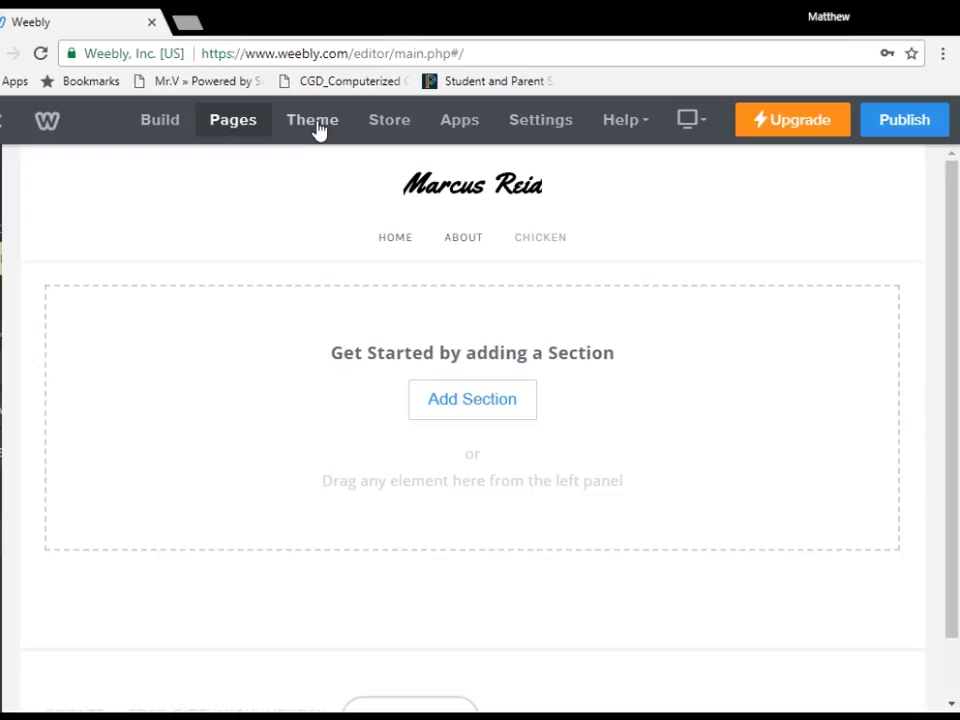
- Switch the theme to the beige colour scheme and open the font Design Options
click(319, 127)
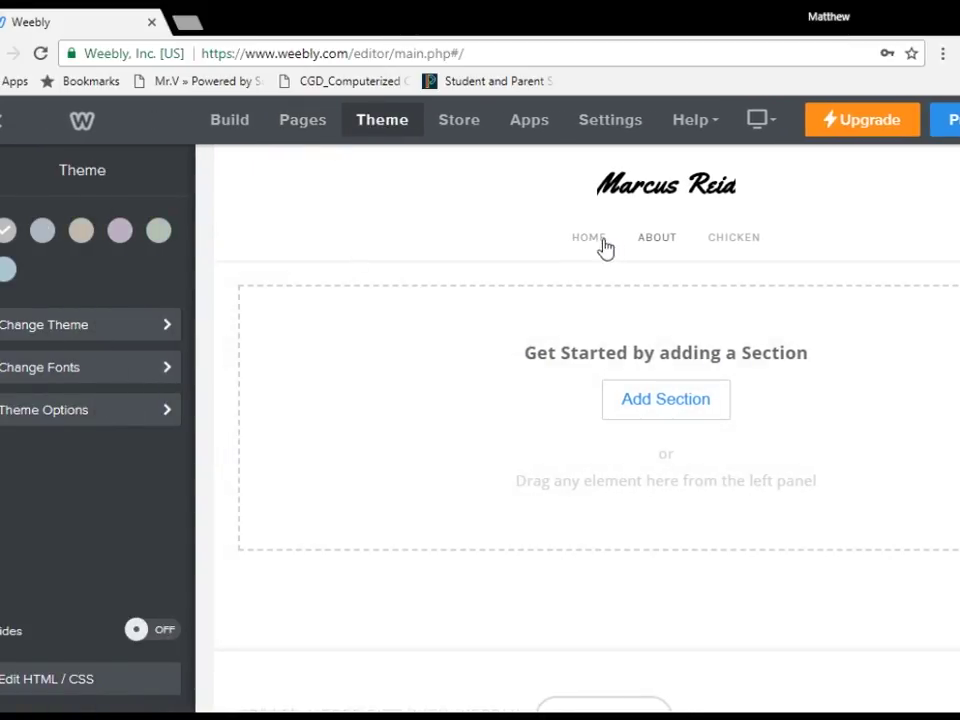
click(602, 248)
click(391, 243)
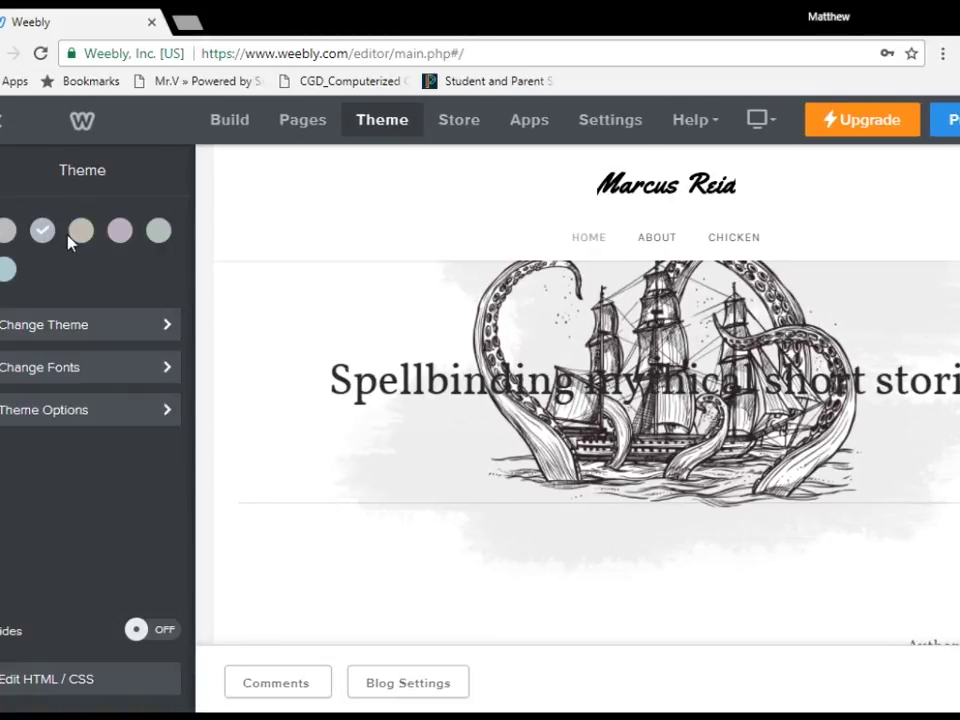
click(84, 236)
click(148, 367)
scroll(98, 420, down, 3)
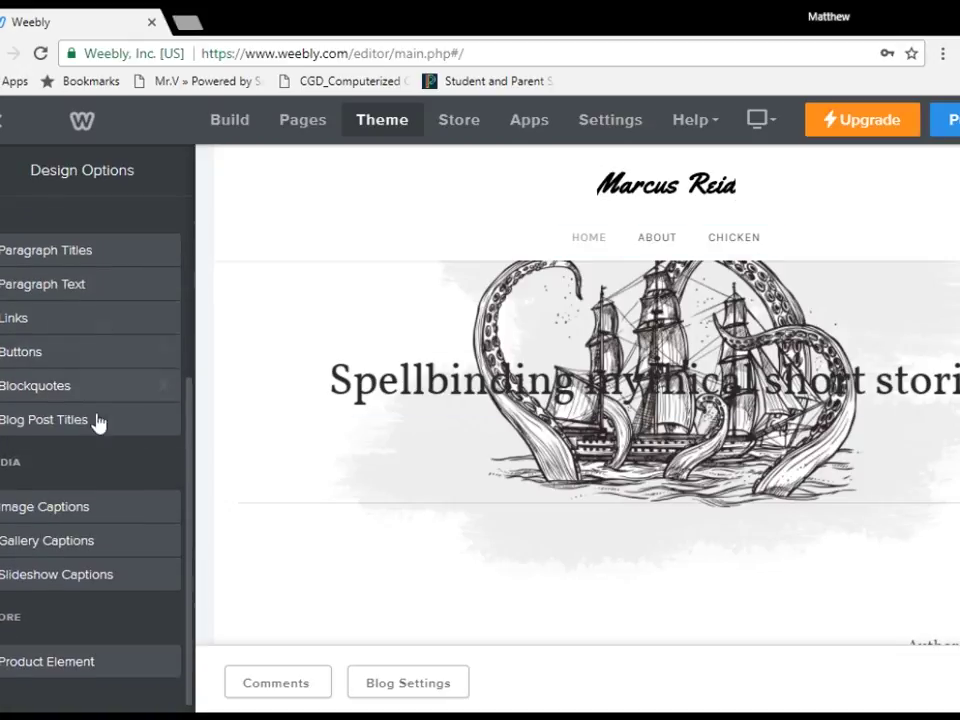
scroll(94, 471, up, 3)
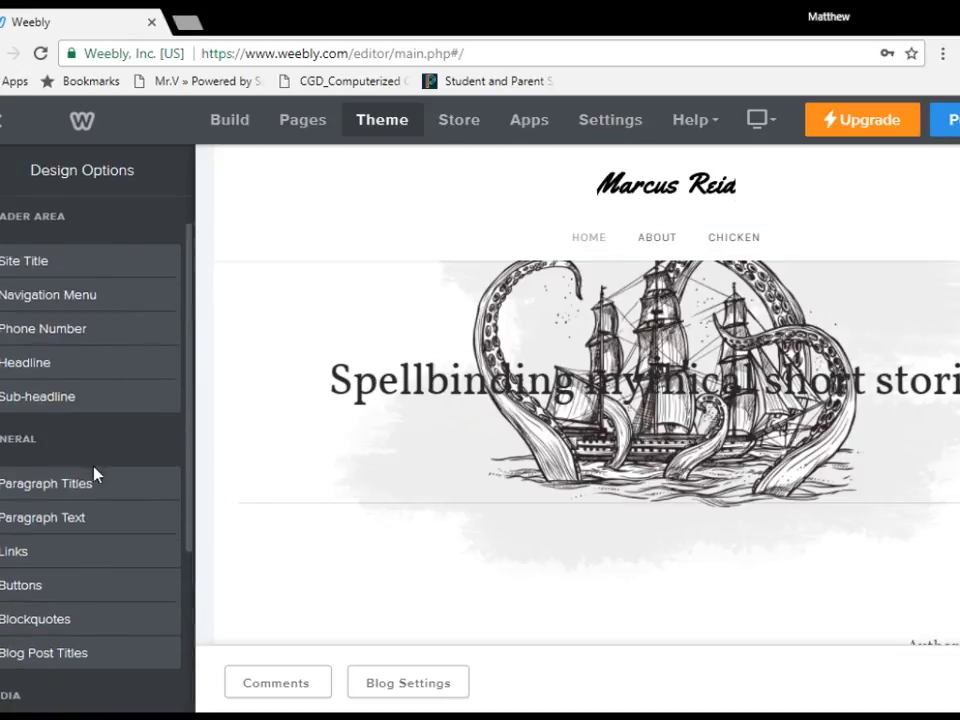
- Set the site title font to Oswald and adjust its size
click(92, 268)
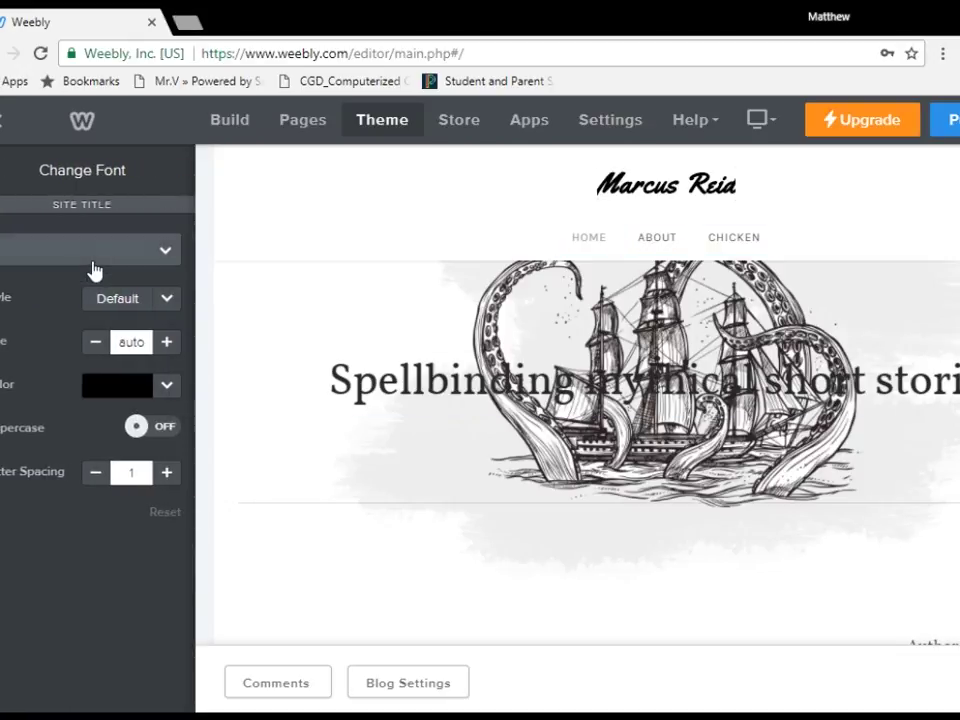
click(790, 188)
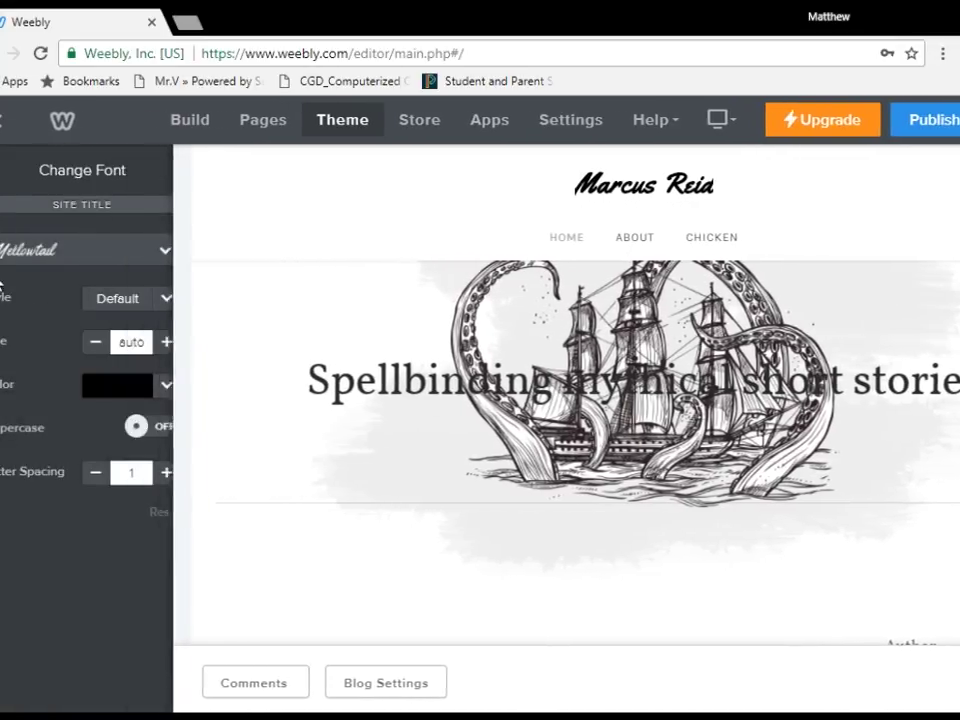
click(60, 252)
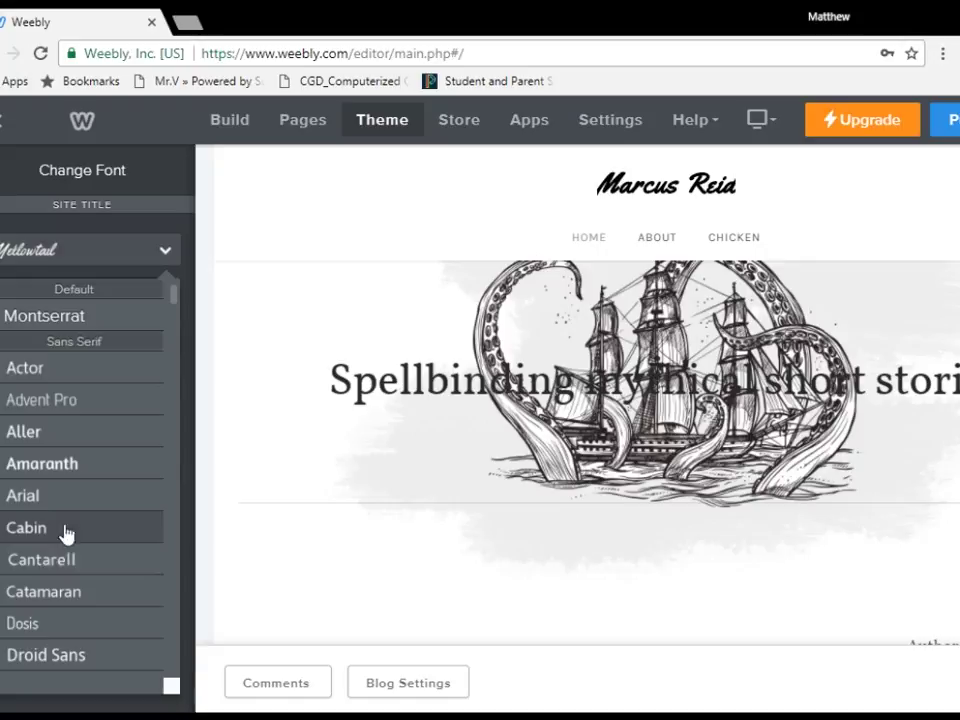
scroll(80, 500, down, 10)
scroll(88, 492, down, 2)
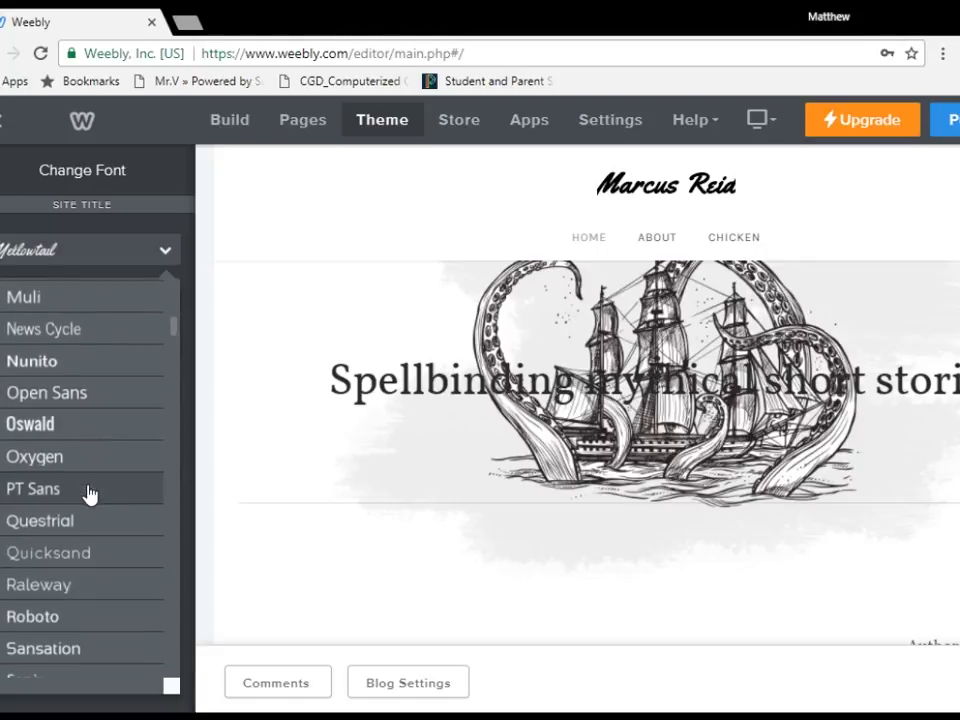
click(86, 430)
click(640, 185)
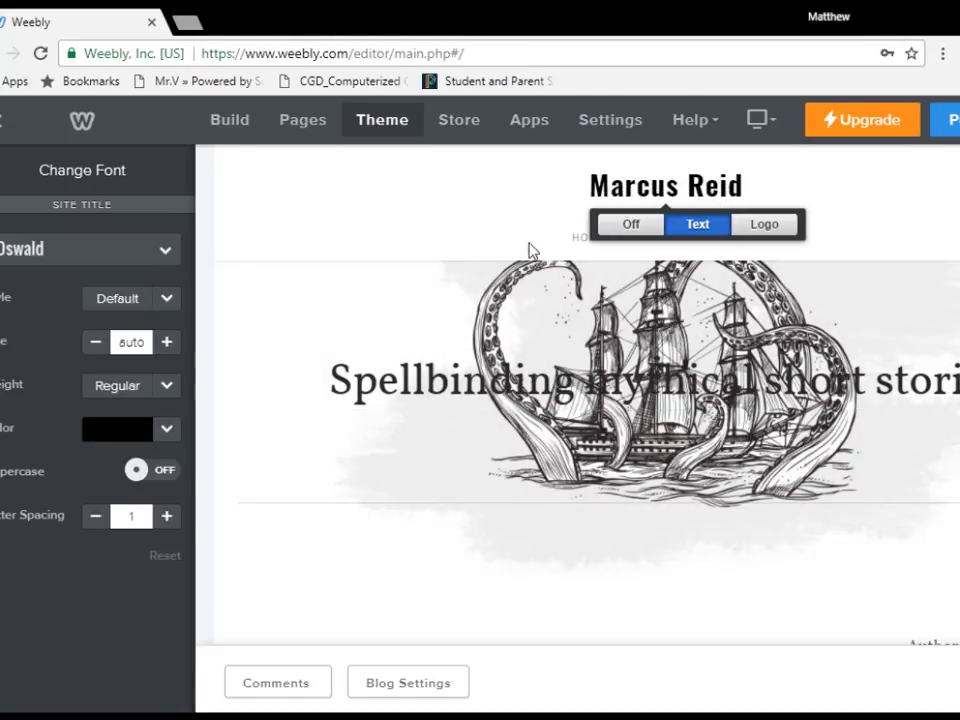
click(519, 190)
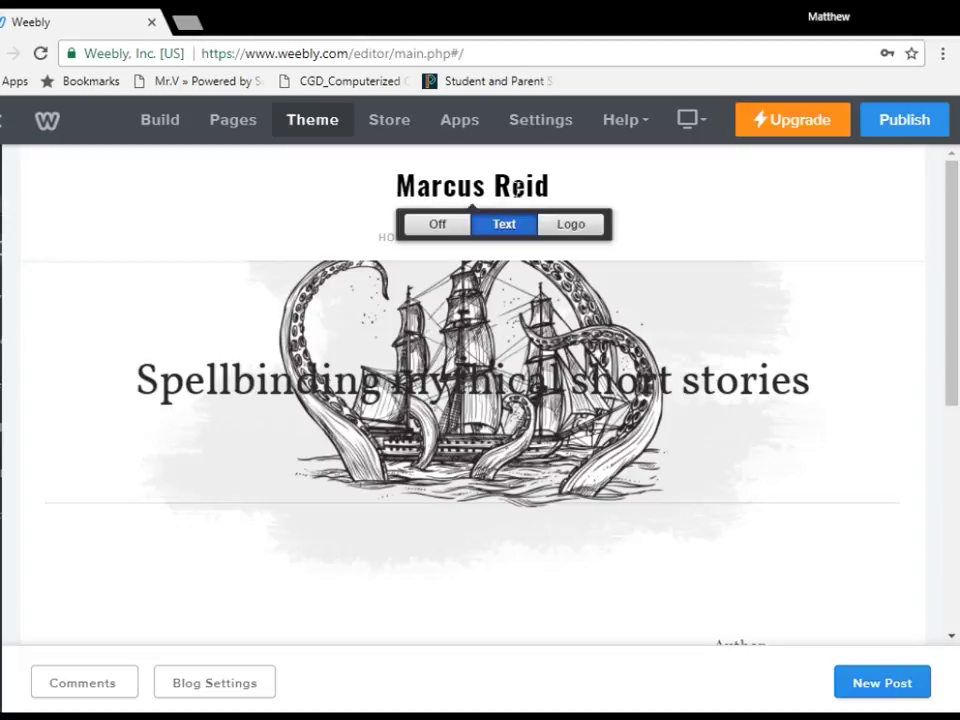
click(464, 185)
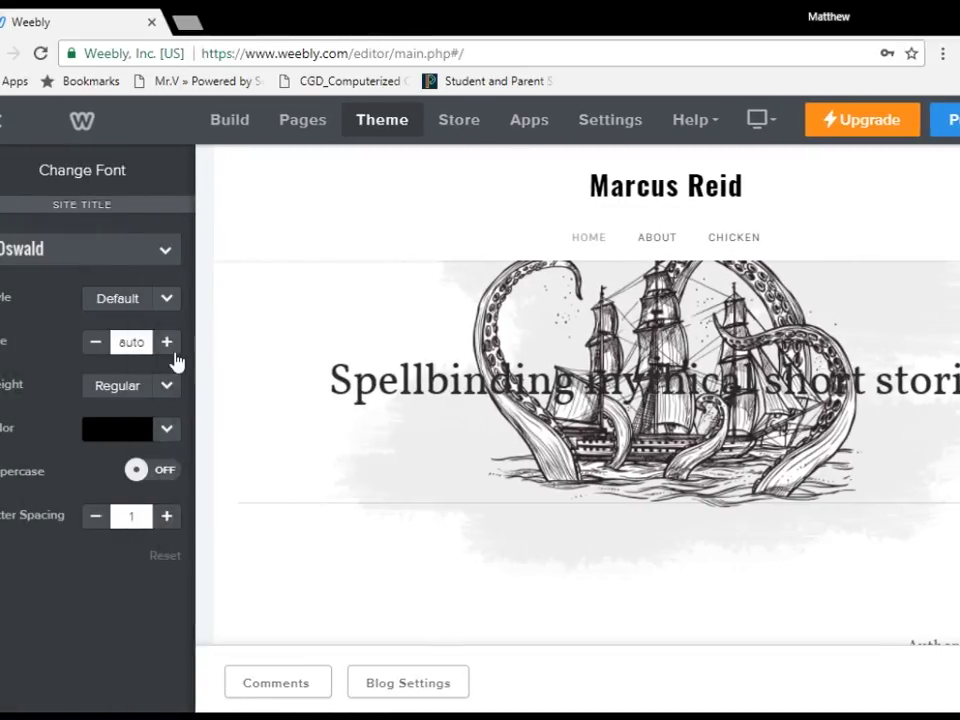
click(168, 343)
- Try italic and uppercase on the title, revert both, and set letter spacing to 5
click(172, 299)
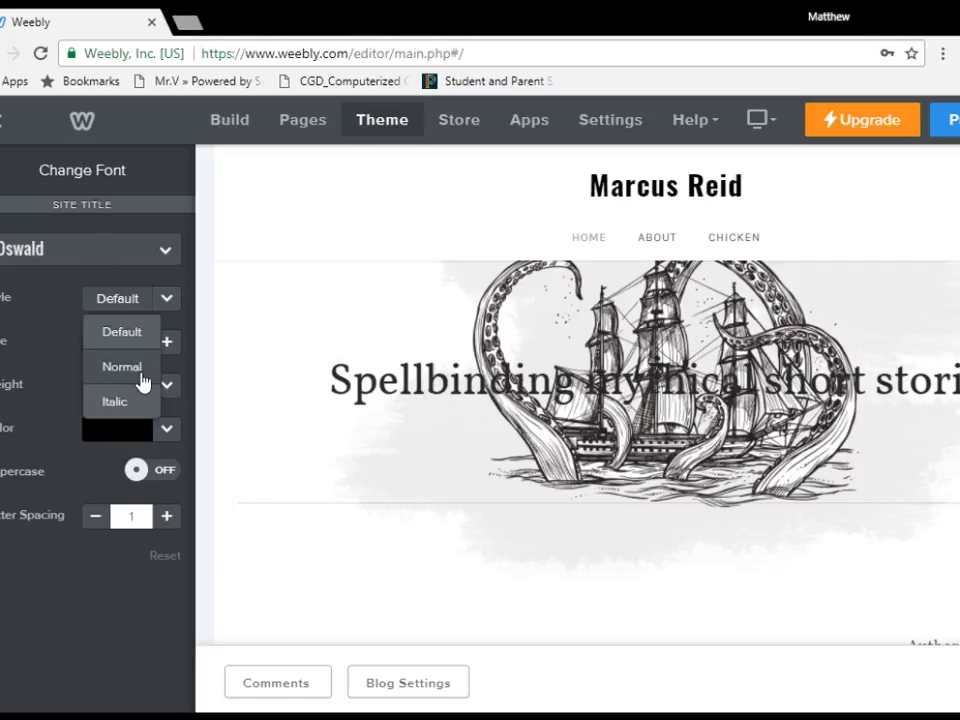
click(139, 400)
click(167, 300)
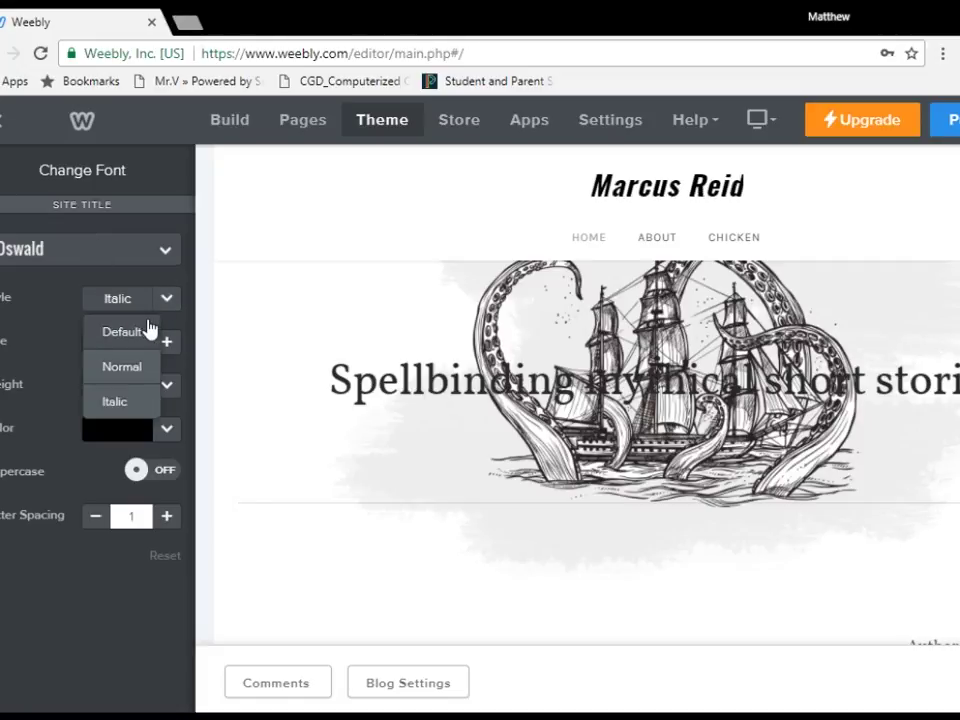
click(150, 330)
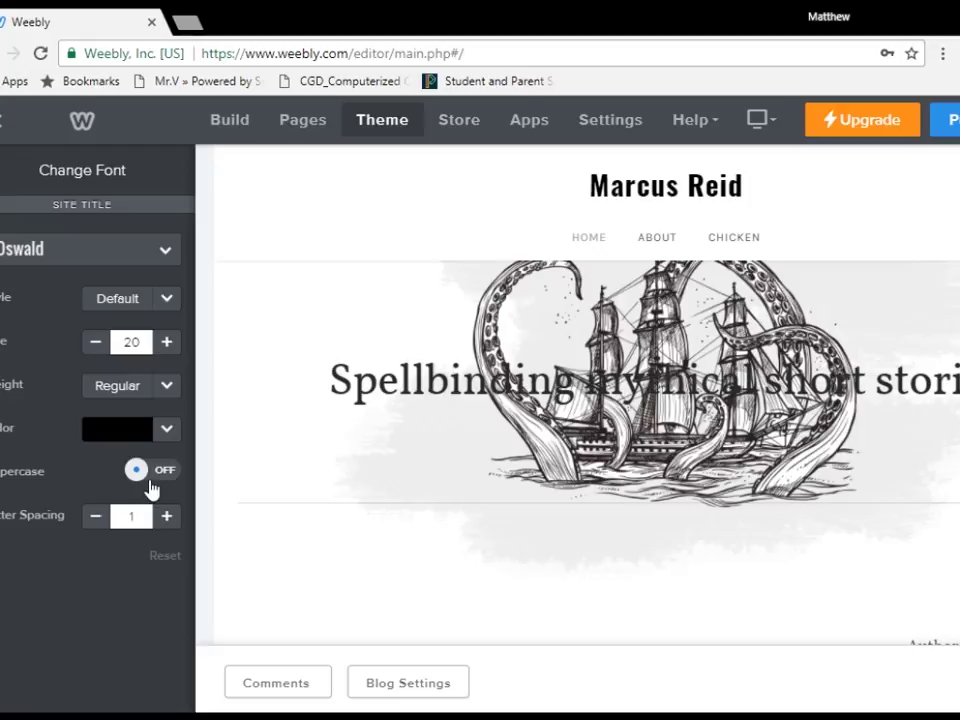
click(151, 480)
click(148, 480)
click(168, 516)
click(168, 516)
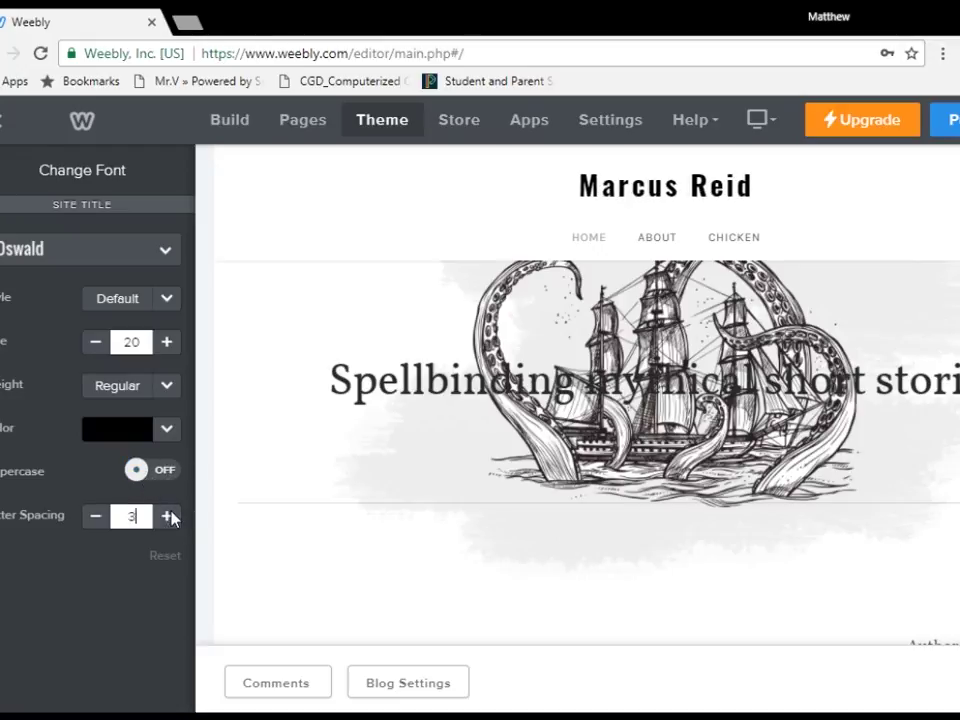
click(168, 516)
click(168, 516)
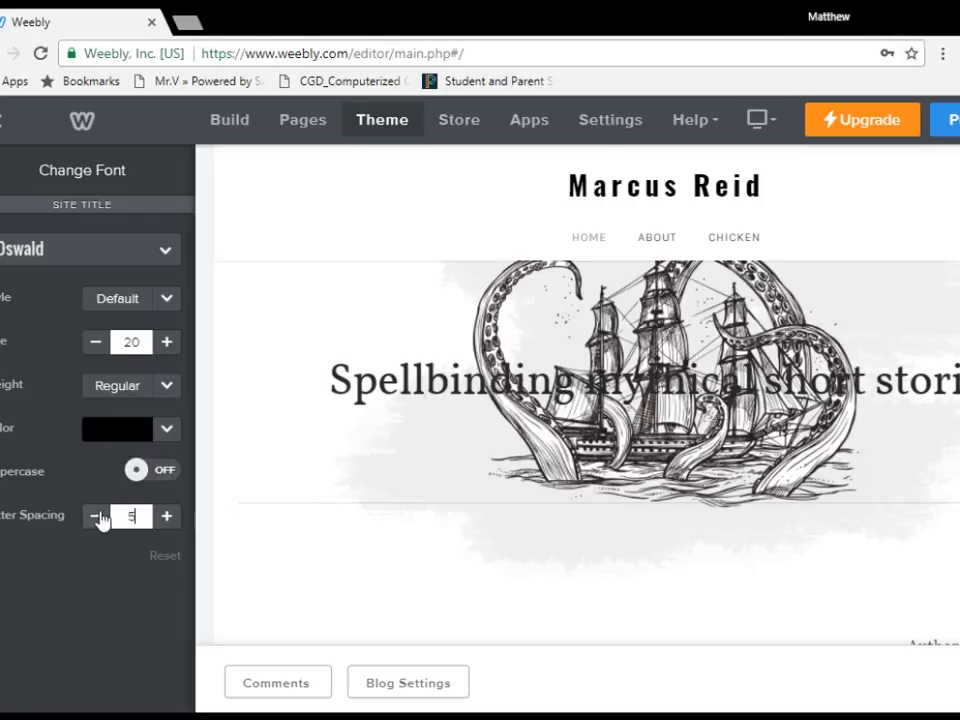
- Colour the site title purple (#5040ae) after briefly trying light pink
click(167, 428)
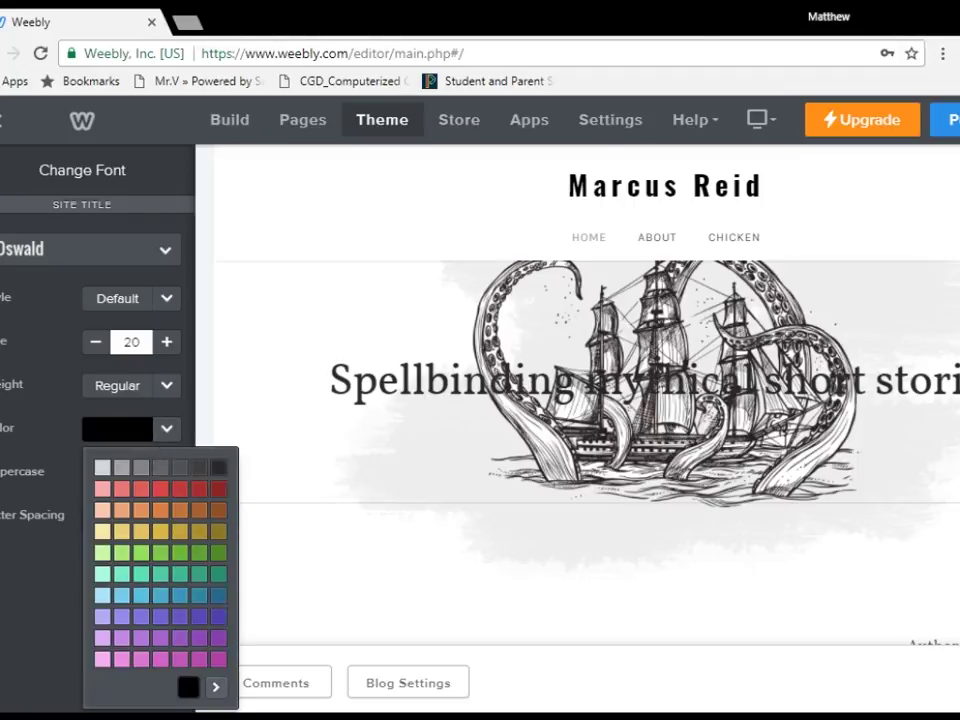
click(218, 688)
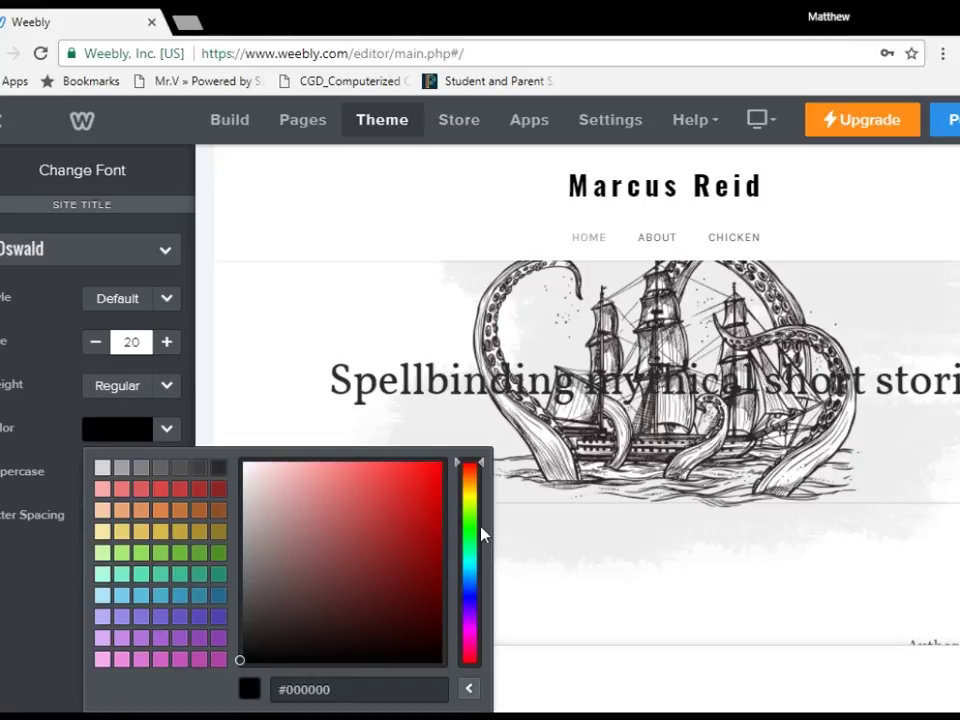
click(104, 490)
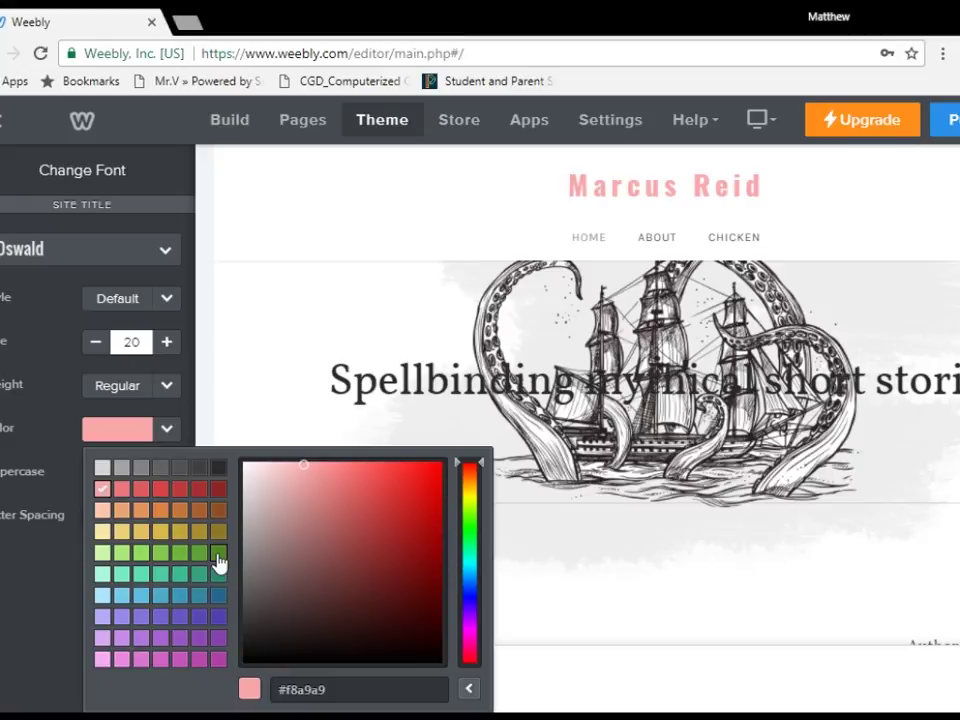
click(219, 618)
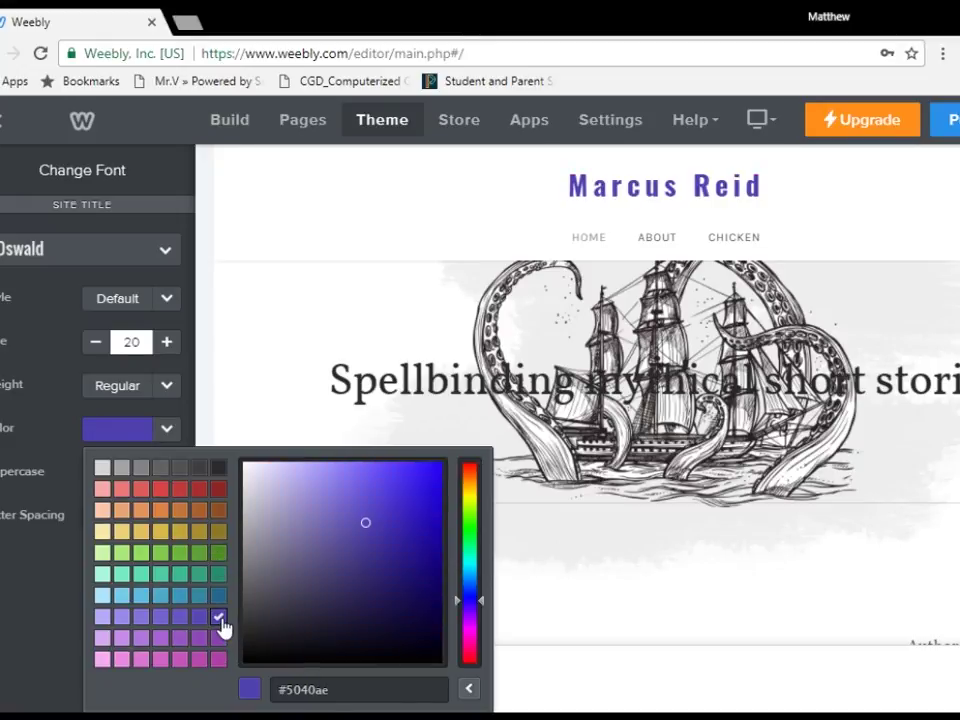
click(470, 688)
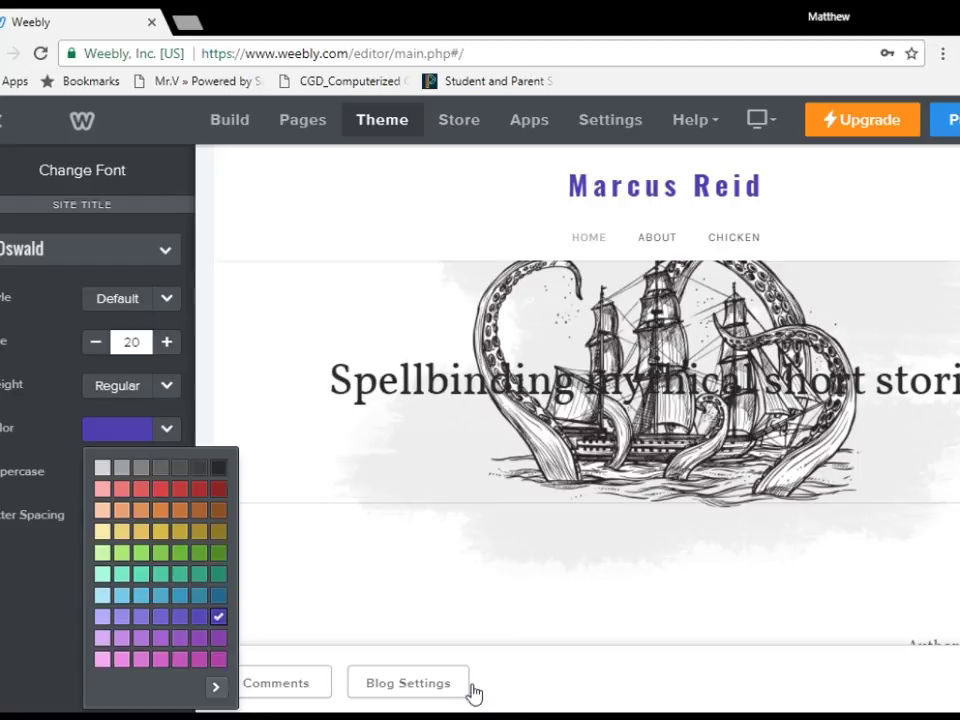
click(264, 223)
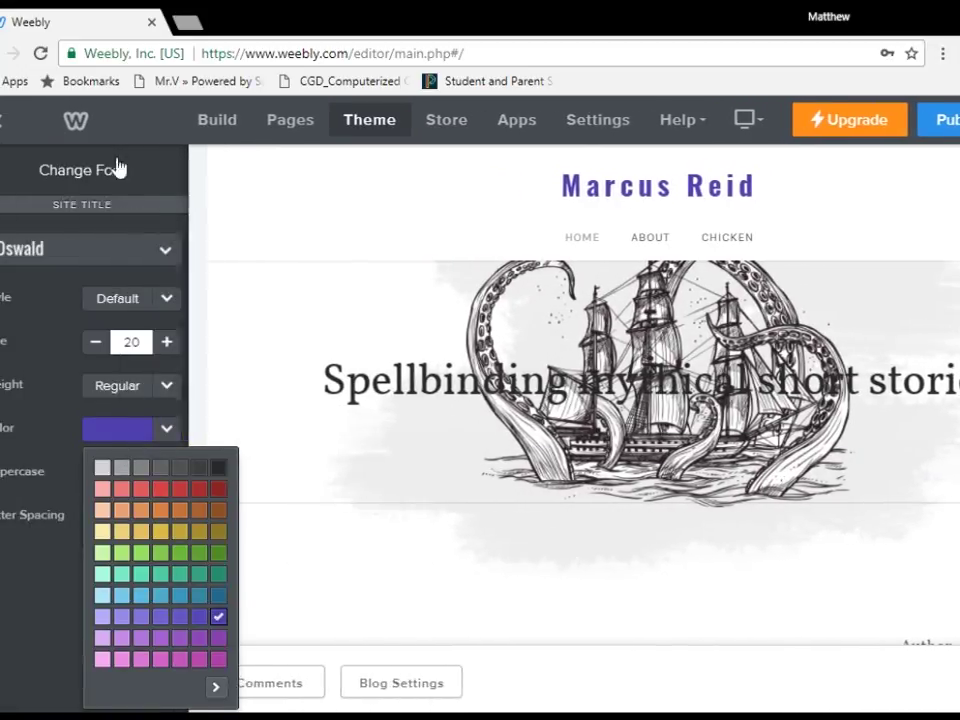
- Close the design sidebar and review the store Overview page
click(8, 170)
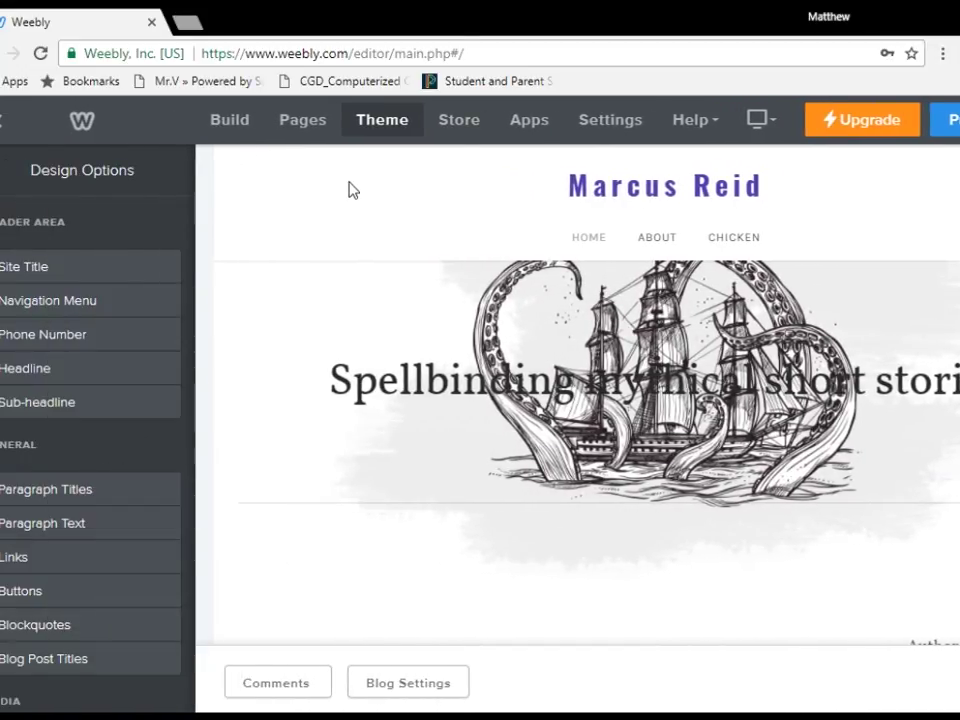
click(349, 189)
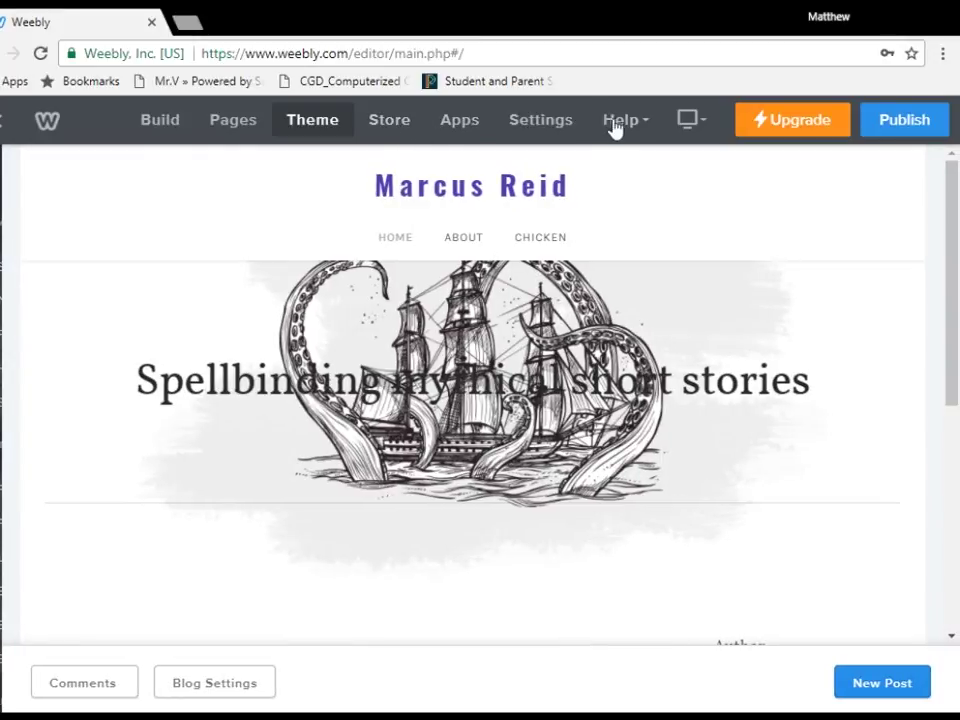
click(387, 121)
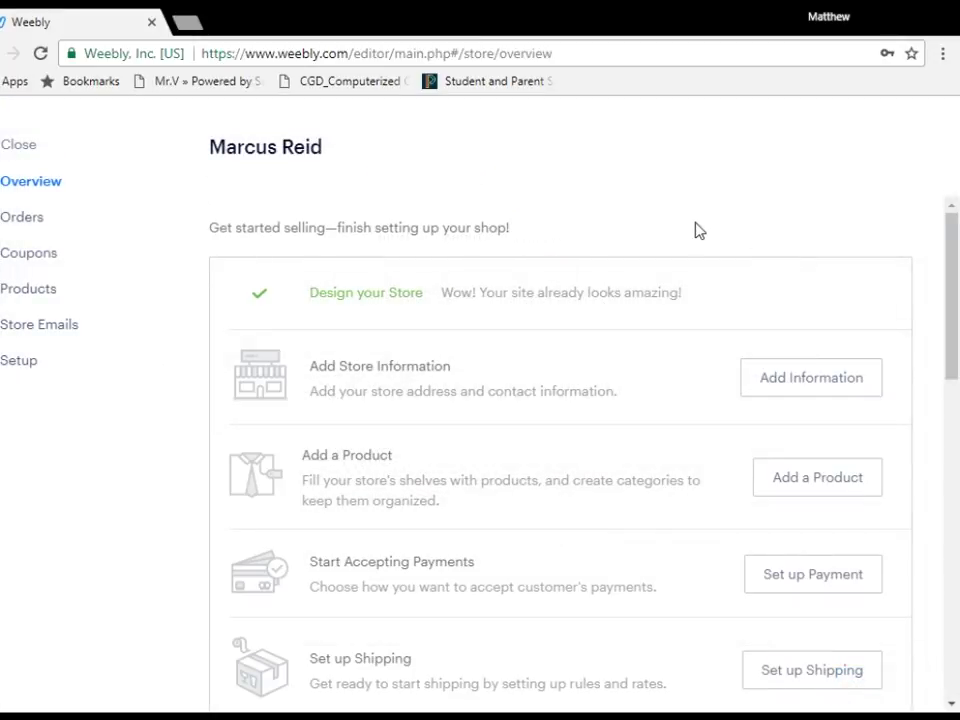
scroll(480, 240, down, 10)
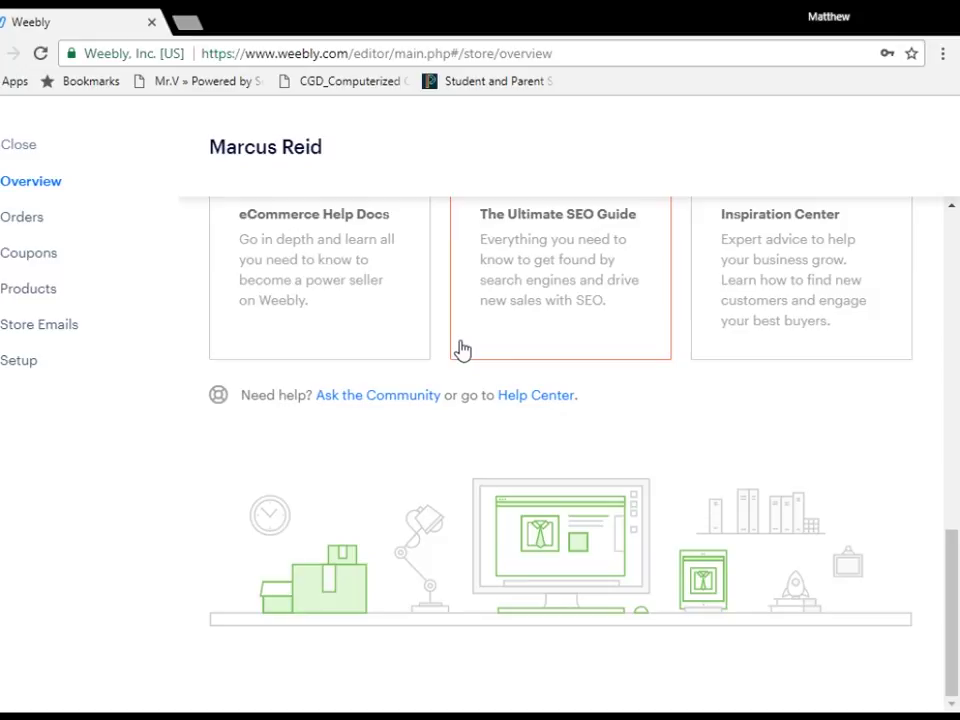
scroll(400, 390, up, 6)
scroll(364, 410, up, 4)
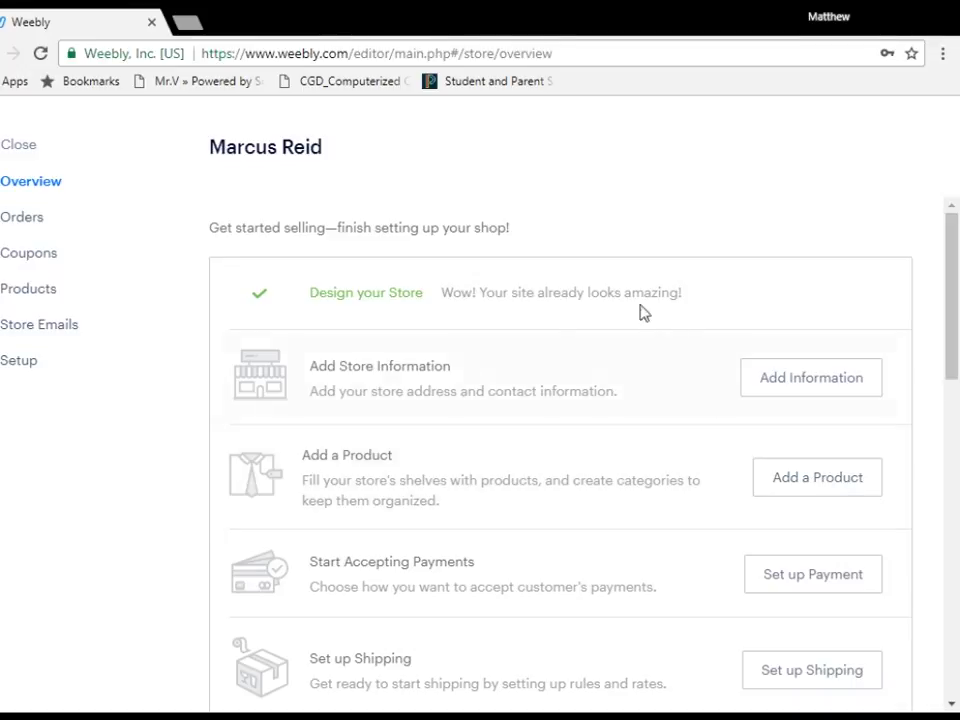
- Look through the store's Orders, Coupons and Store Emails, then close the store area
click(23, 219)
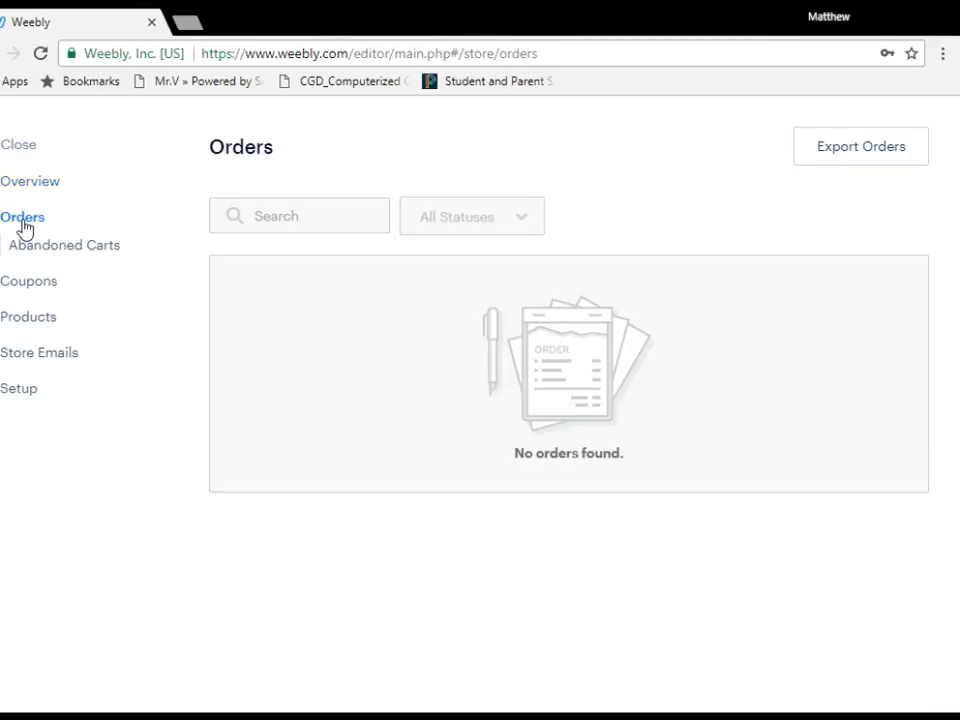
click(28, 281)
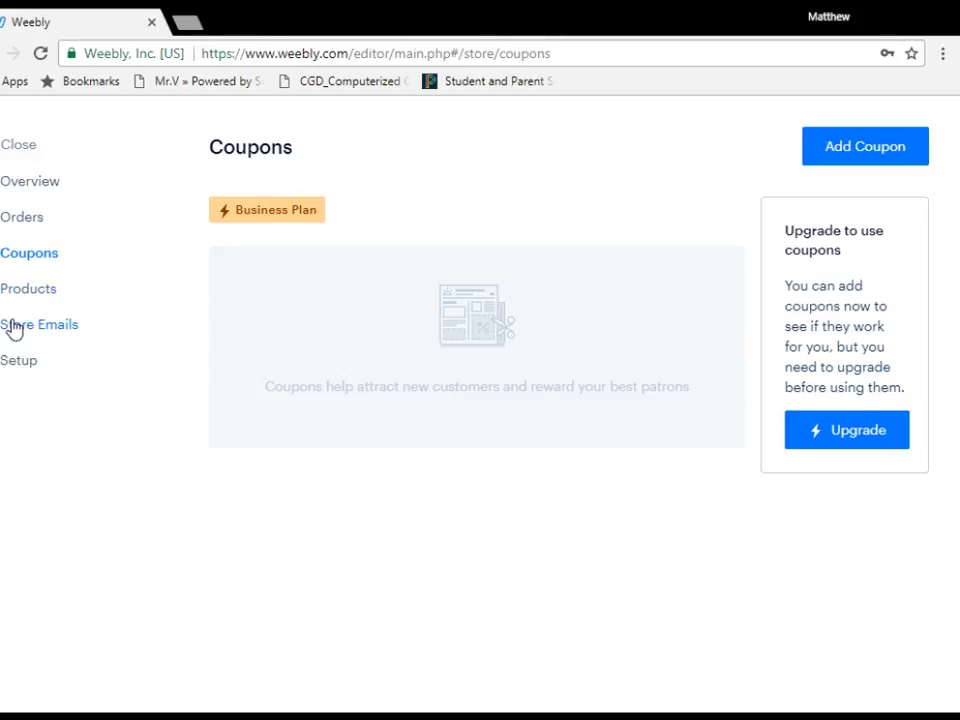
click(13, 330)
scroll(311, 561, down, 2)
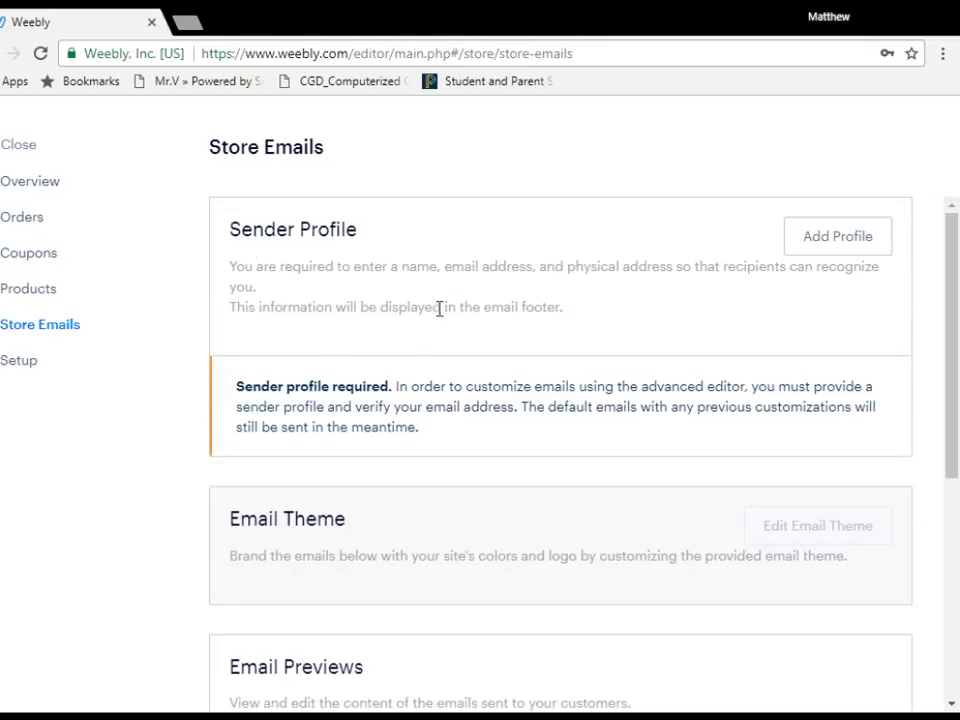
click(10, 150)
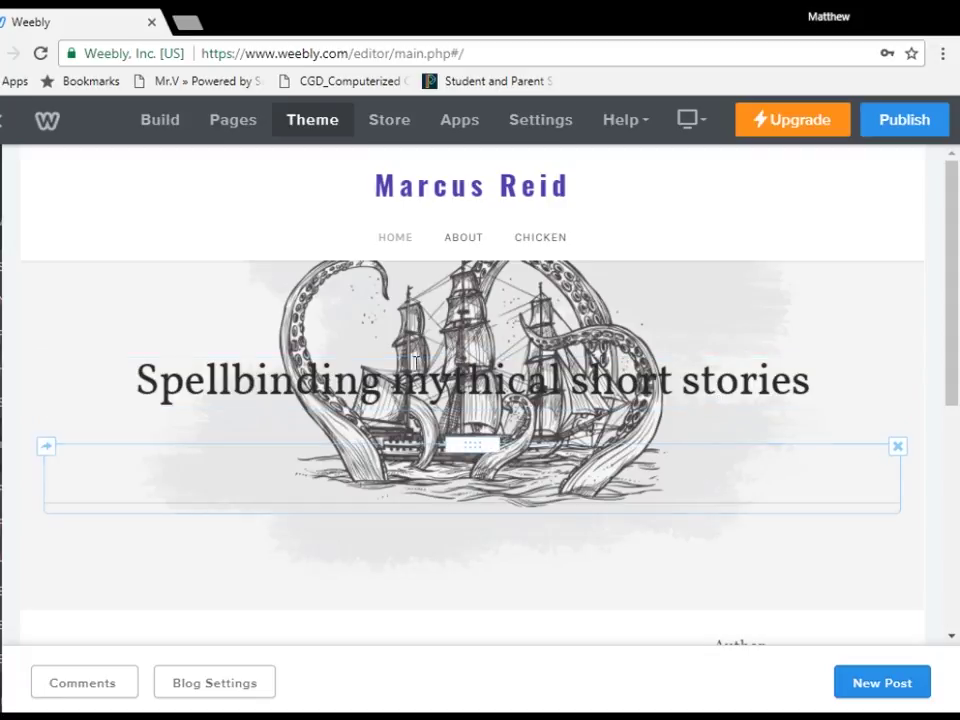
mouse_move(450, 180)
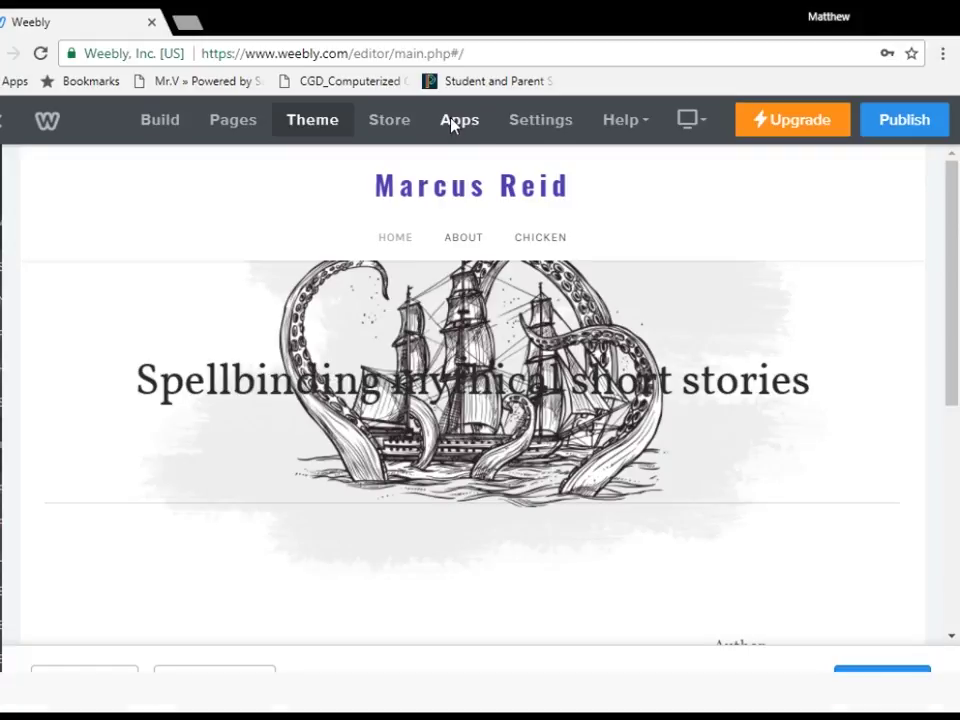
- Open the App Center and browse its featured apps
click(456, 123)
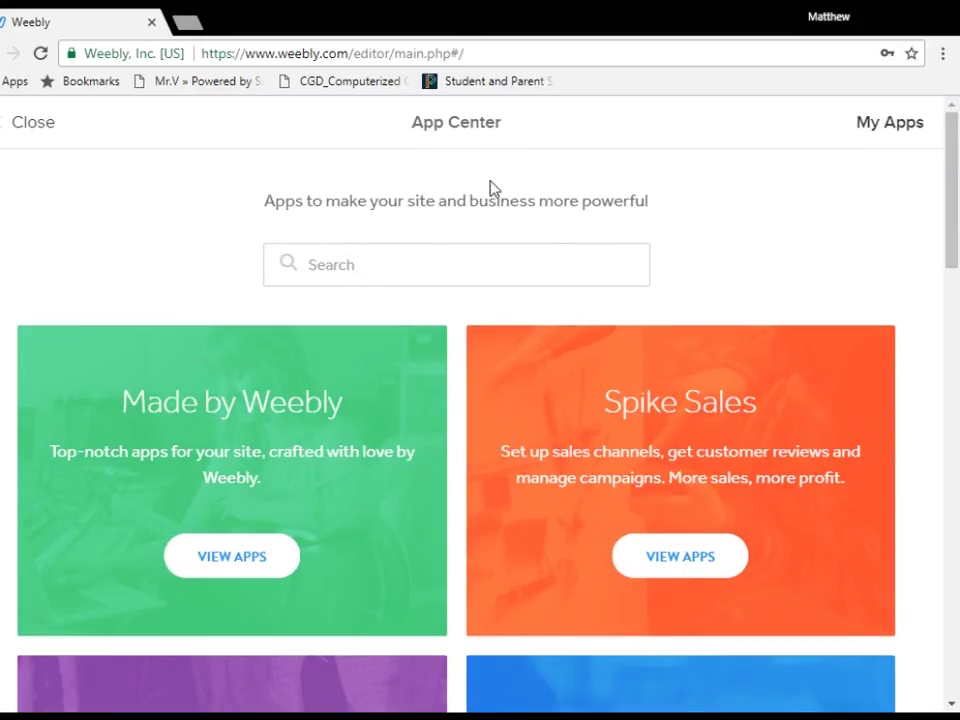
scroll(589, 221, down, 4)
scroll(268, 392, down, 4)
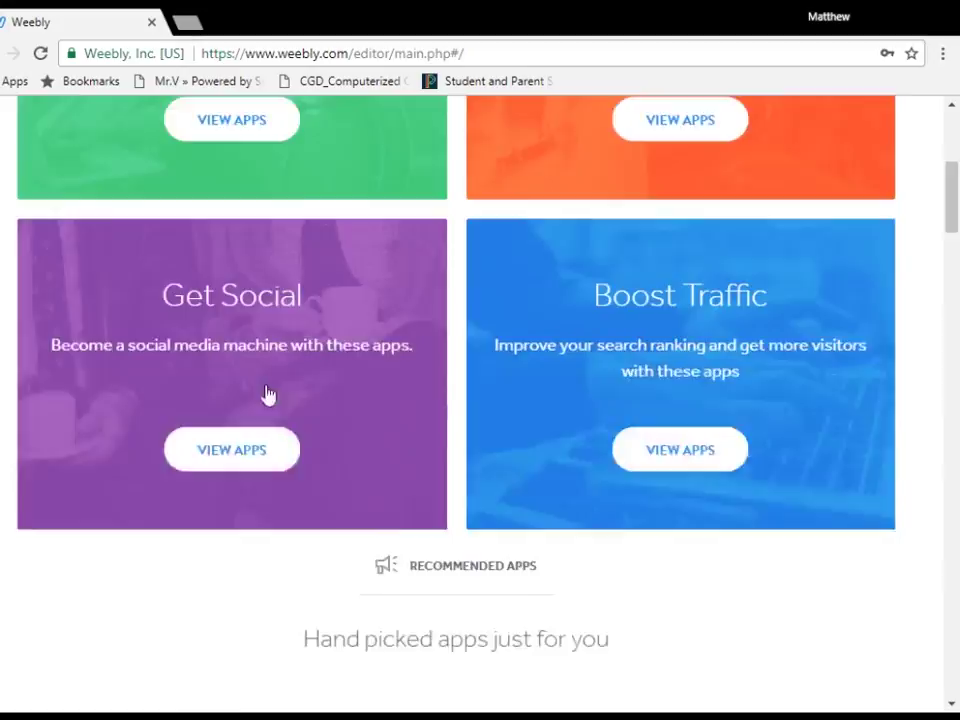
scroll(940, 480, up, 2)
scroll(927, 486, up, 3)
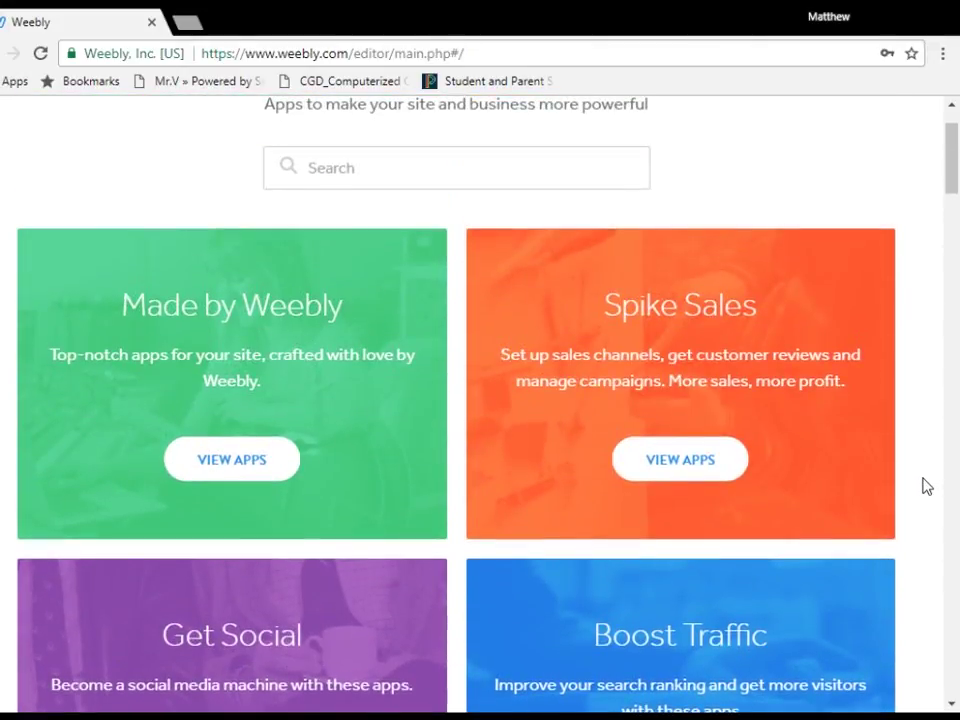
scroll(924, 486, down, 7)
scroll(921, 458, down, 5)
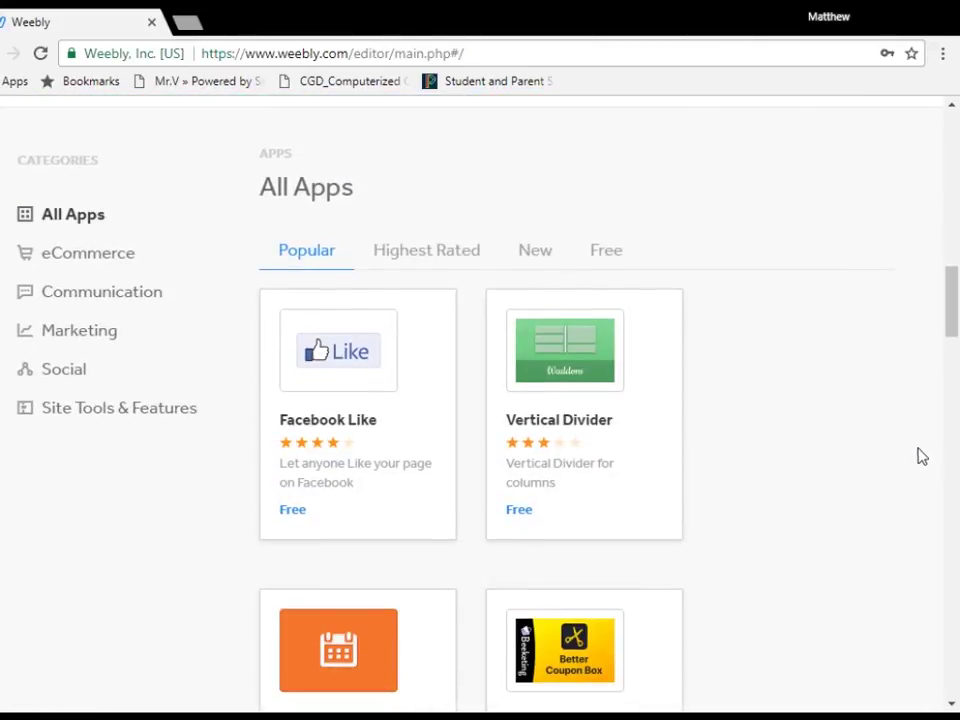
scroll(735, 441, down, 3)
scroll(735, 441, down, 4)
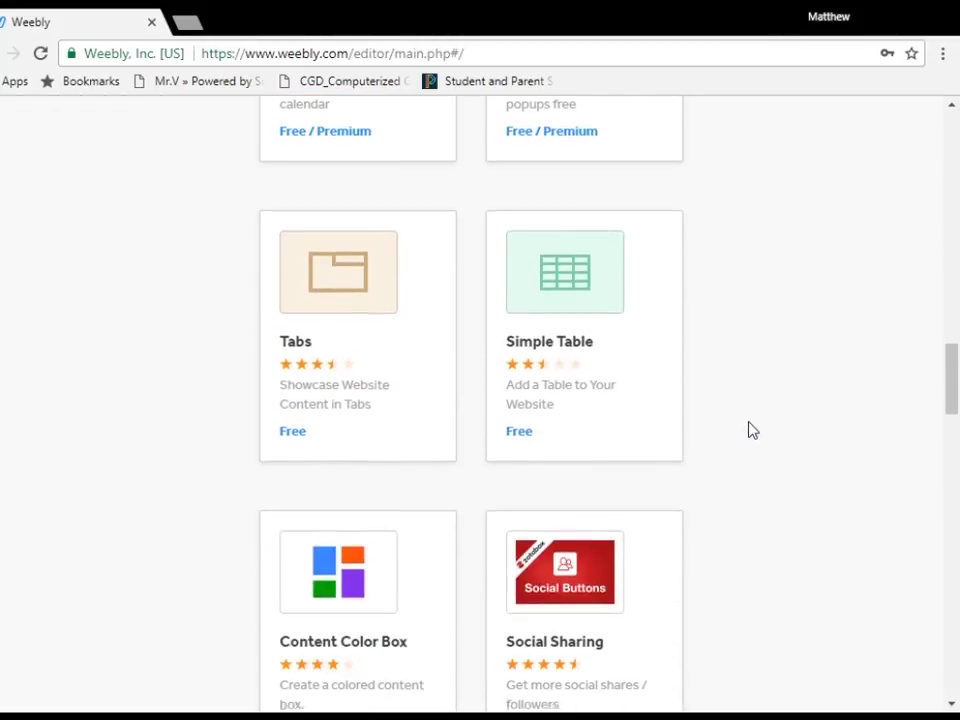
scroll(751, 431, down, 8)
scroll(751, 431, down, 4)
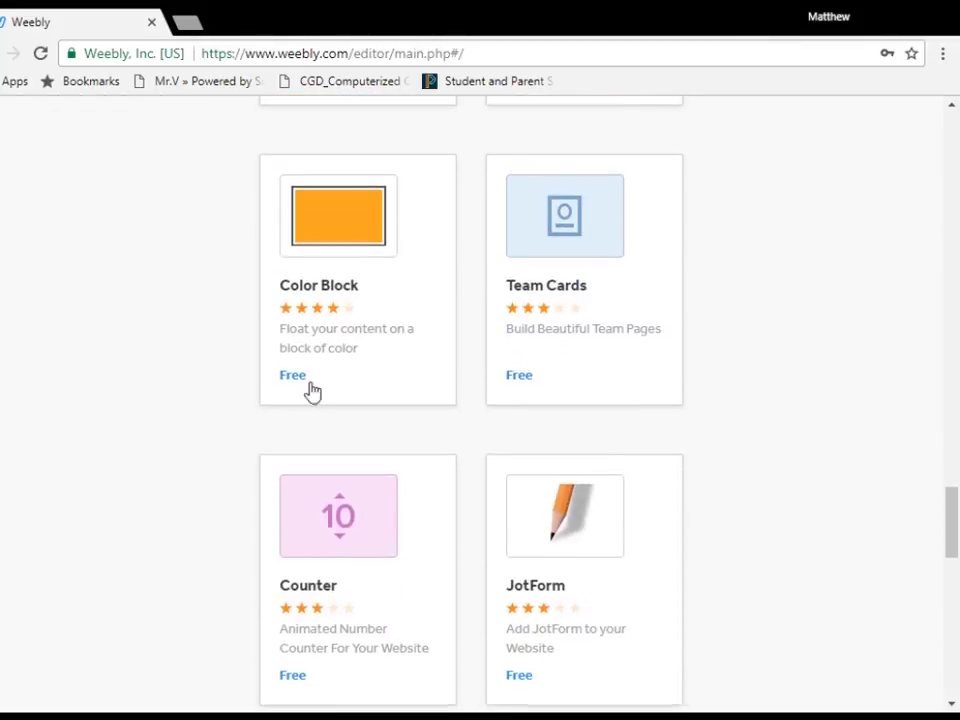
scroll(118, 403, up, 20)
scroll(77, 385, up, 3)
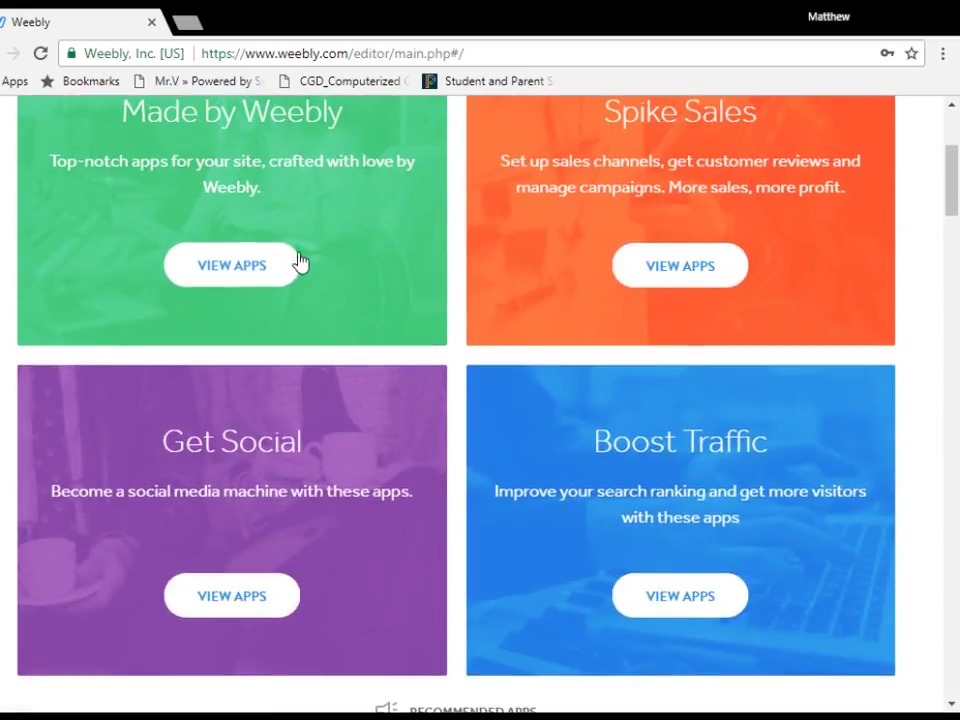
scroll(259, 343, down, 8)
scroll(174, 403, down, 1)
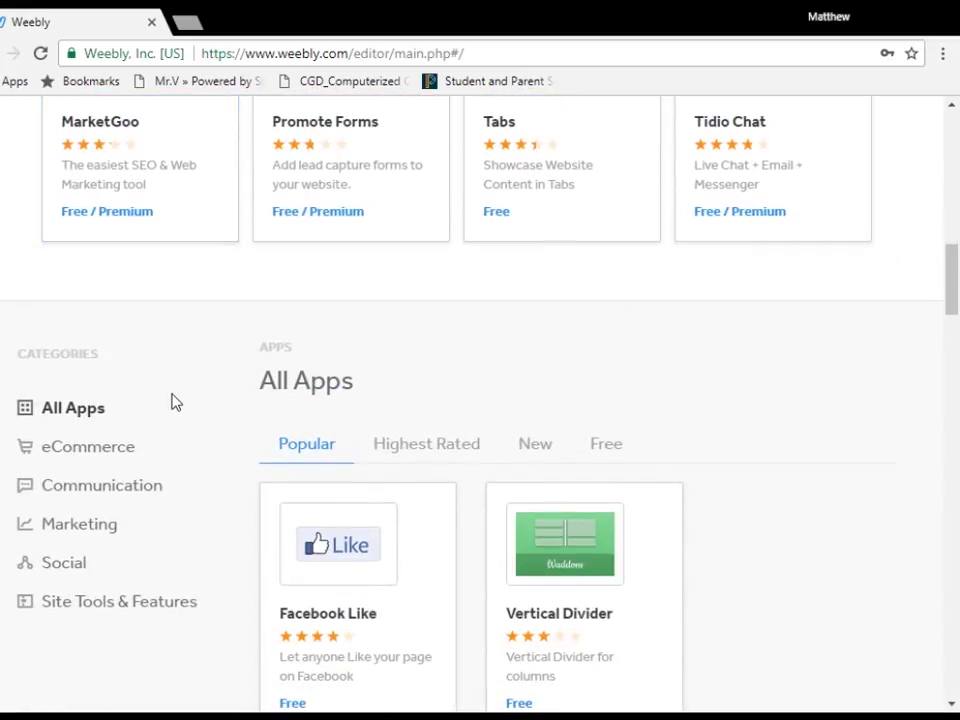
scroll(700, 402, down, 3)
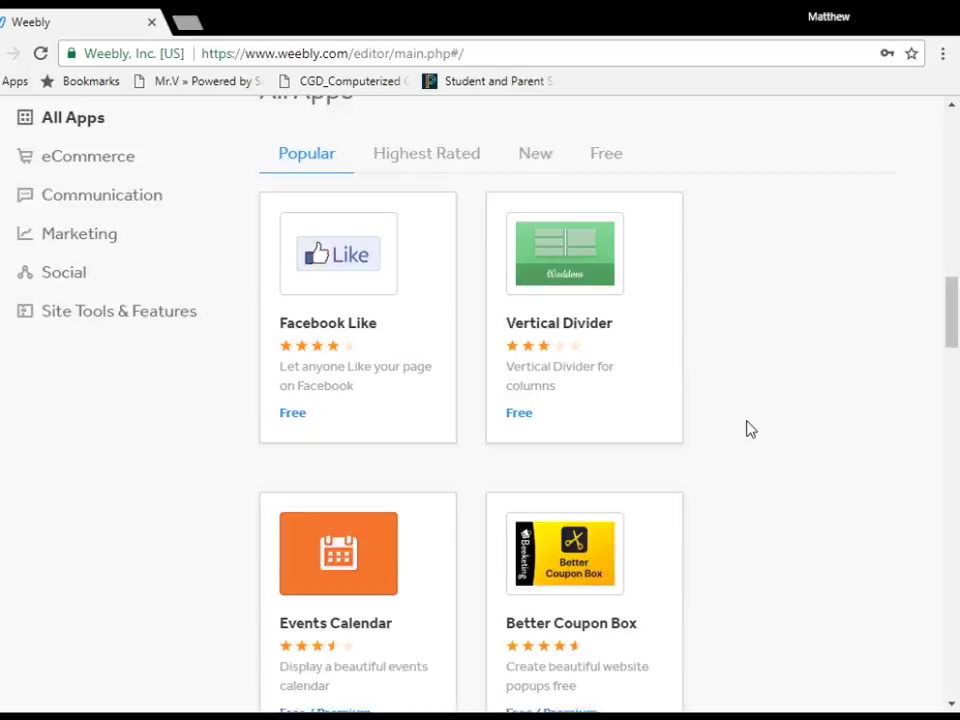
scroll(795, 407, up, 10)
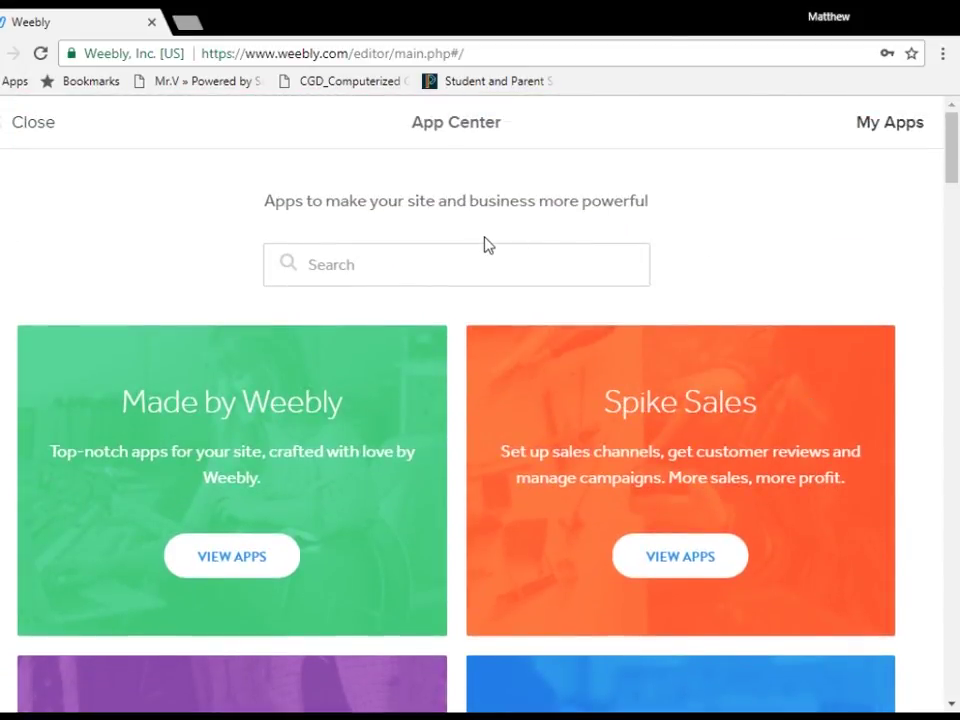
- Search the App Center for 'poll' and scroll through the 9 results
click(423, 255)
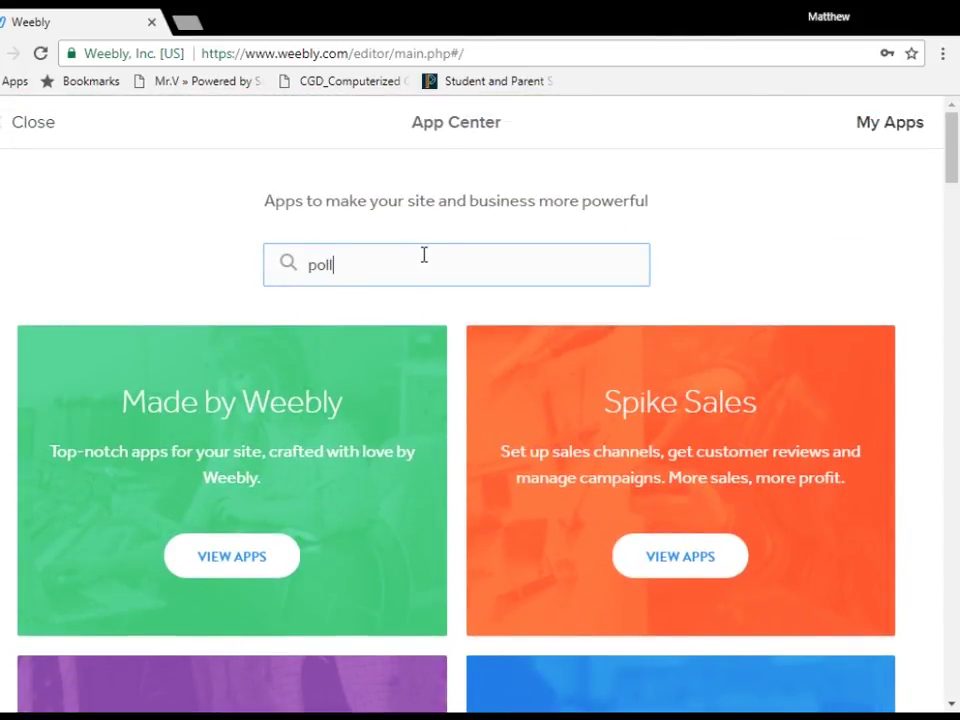
key(Return)
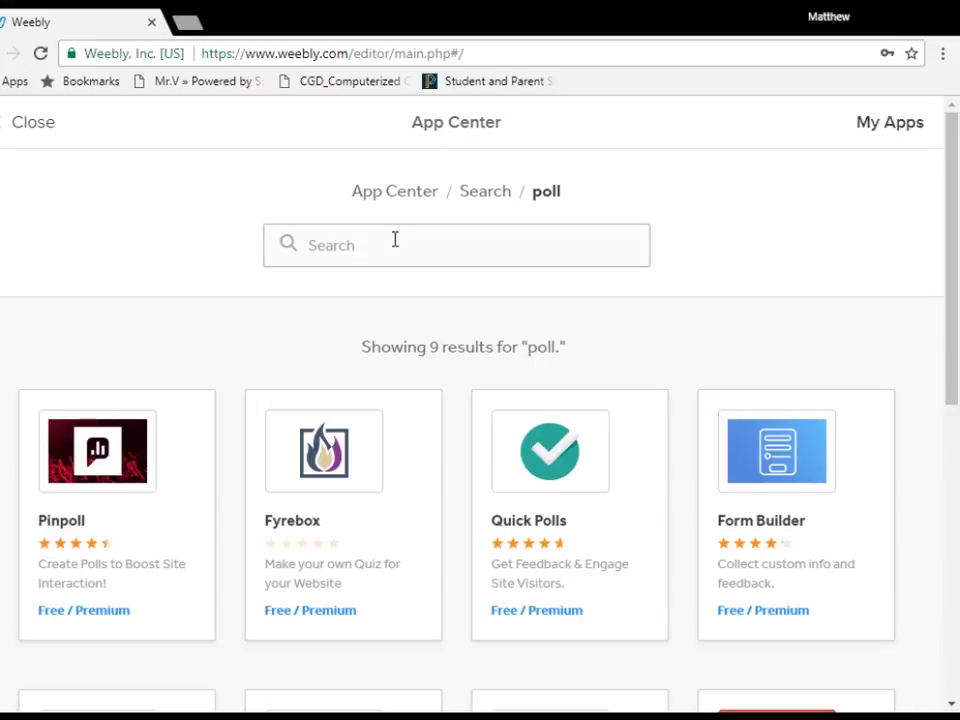
scroll(405, 240, down, 2)
scroll(364, 240, down, 2)
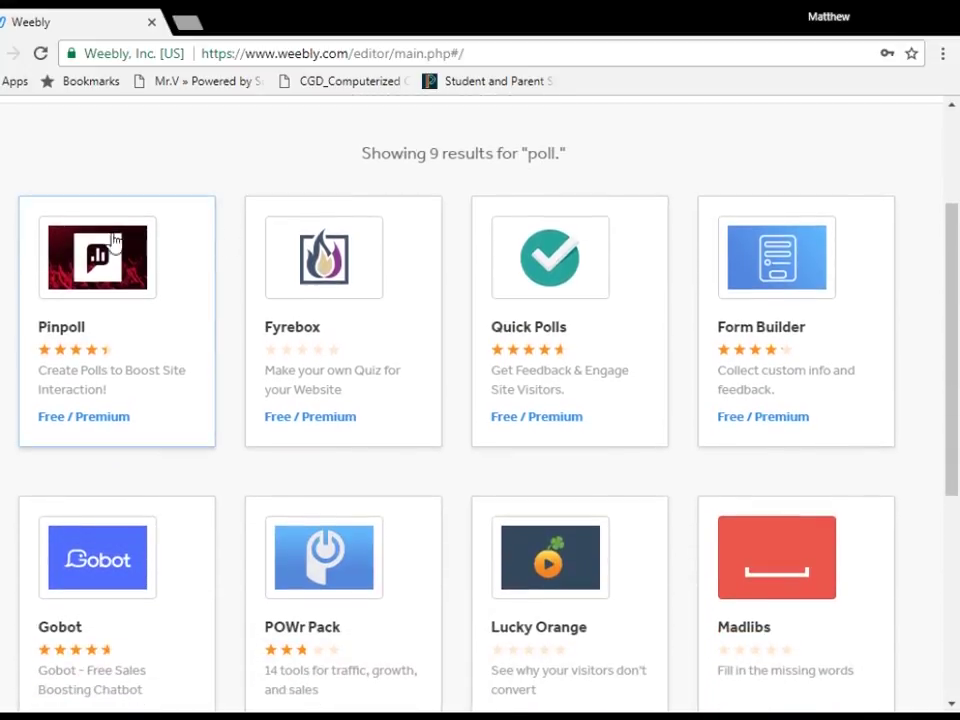
scroll(468, 510, down, 4)
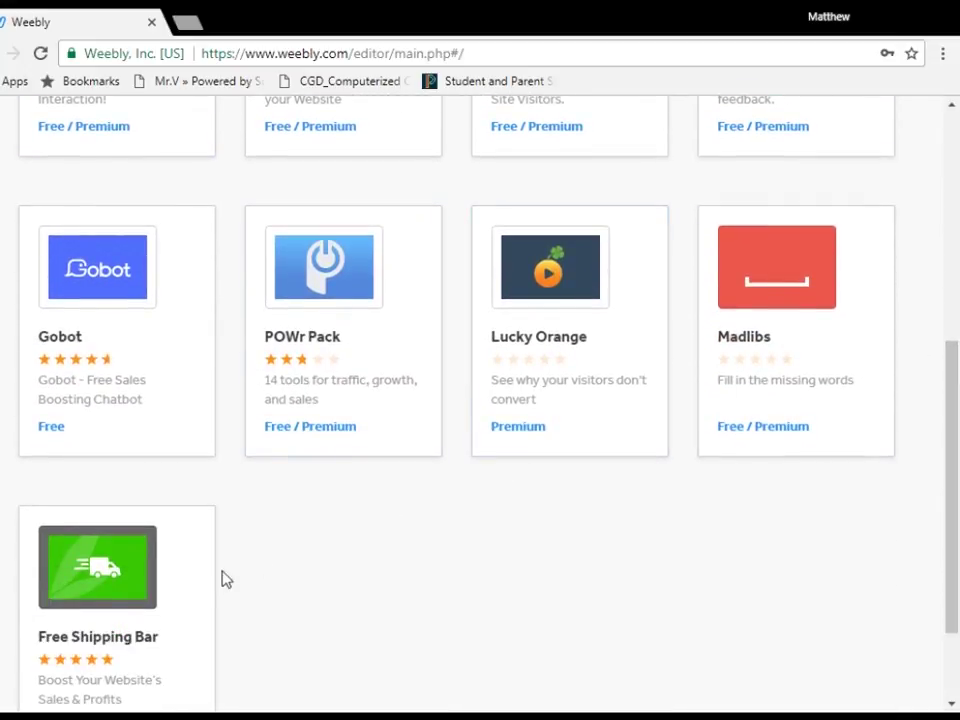
scroll(200, 585, down, 2)
scroll(619, 566, up, 4)
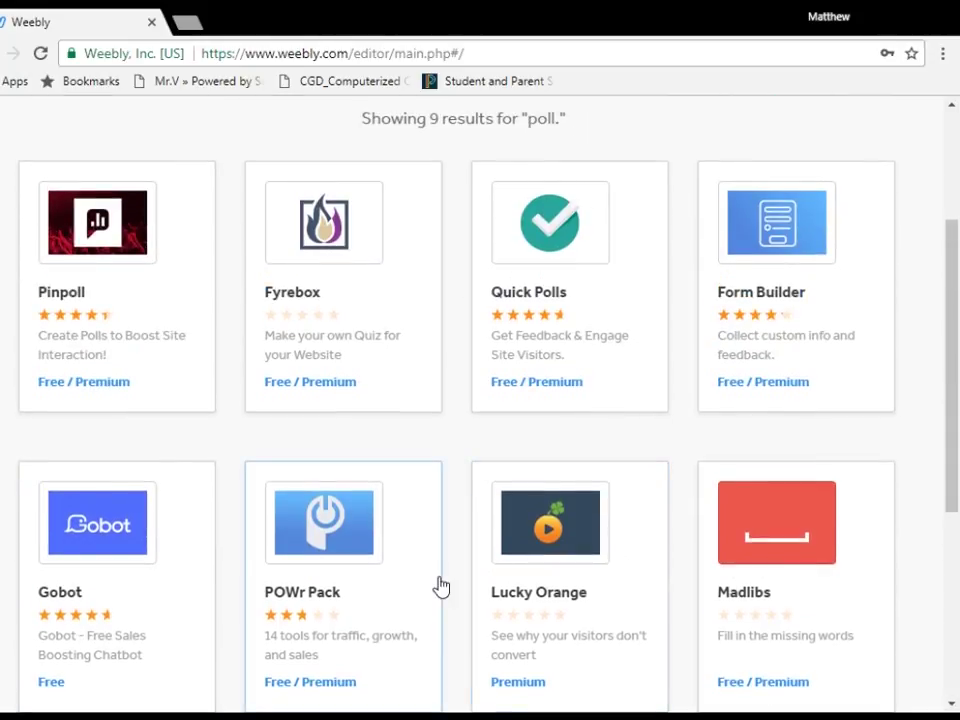
scroll(455, 562, up, 2)
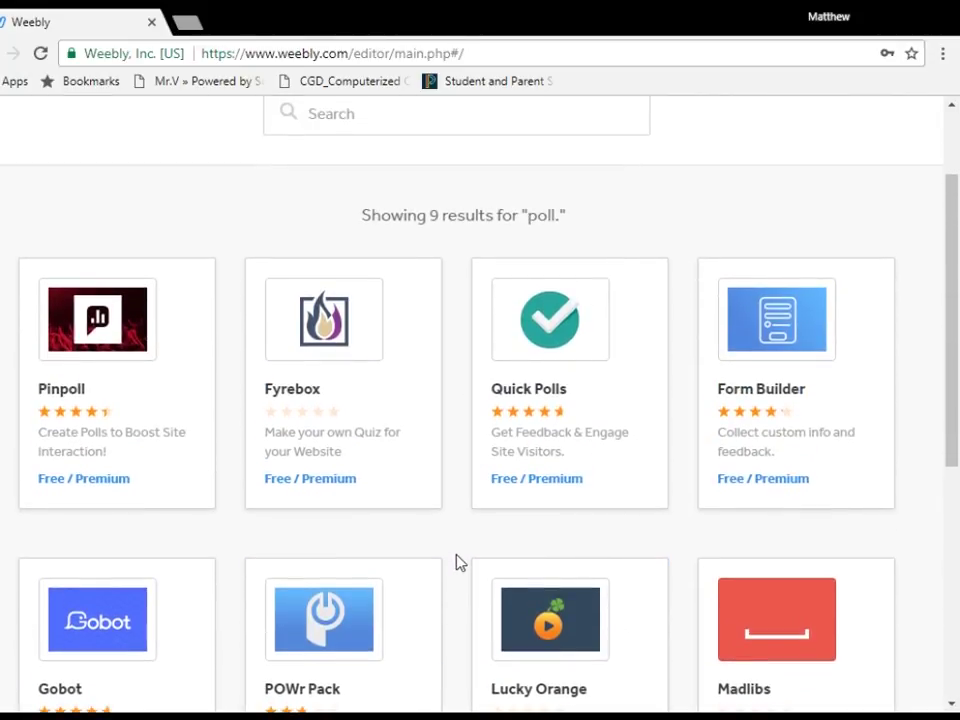
- Open the Quick Polls app page and step through its screenshots to the results chart
click(598, 386)
scroll(246, 508, down, 1)
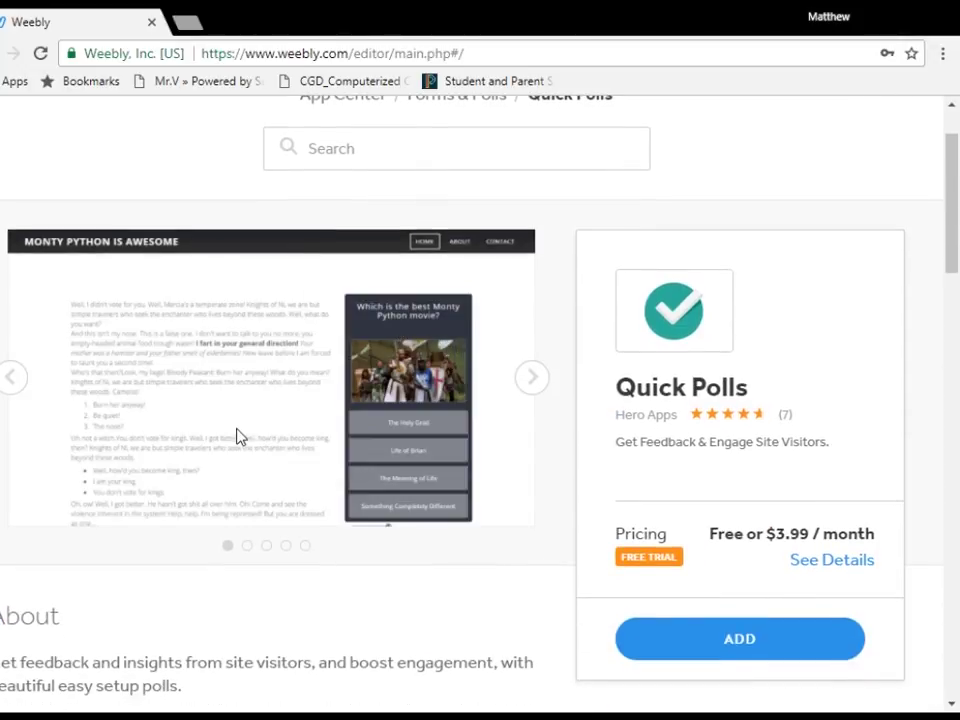
scroll(246, 438, down, 1)
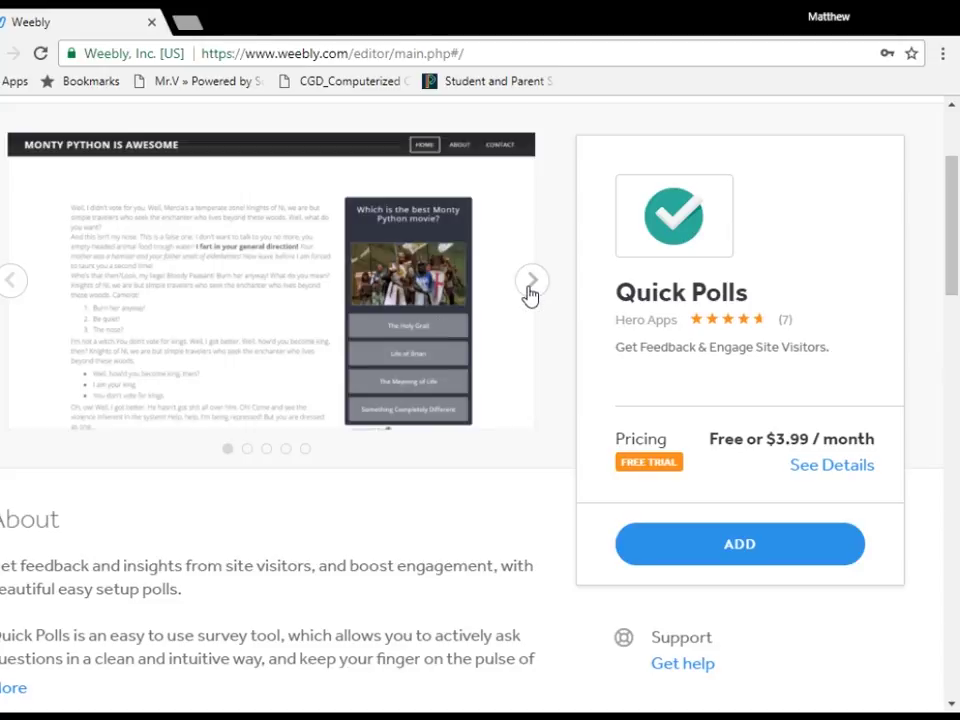
click(533, 280)
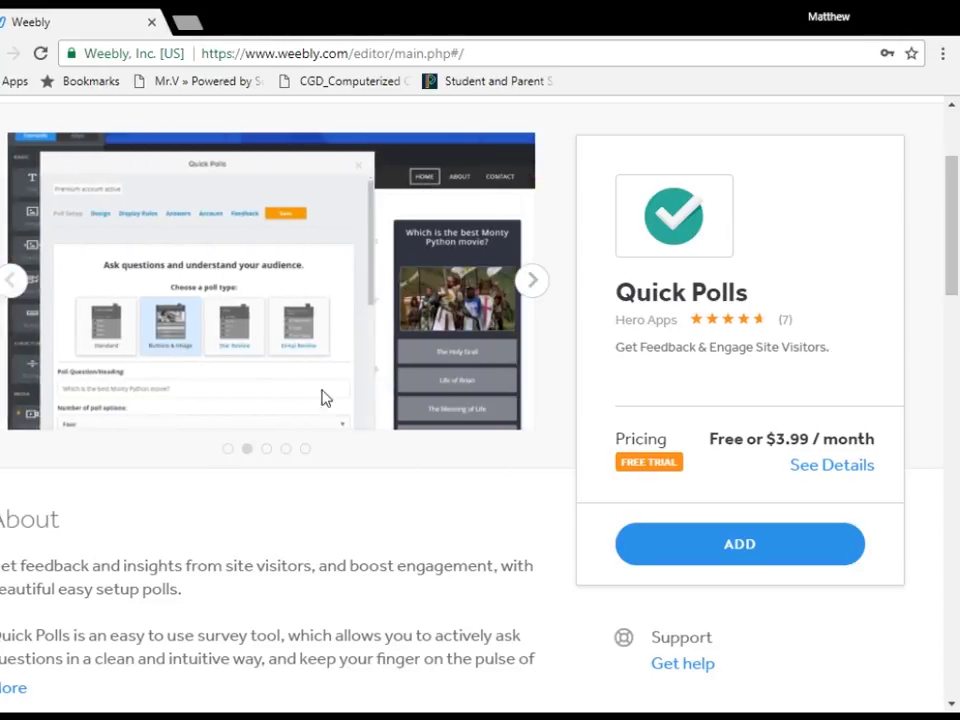
click(530, 281)
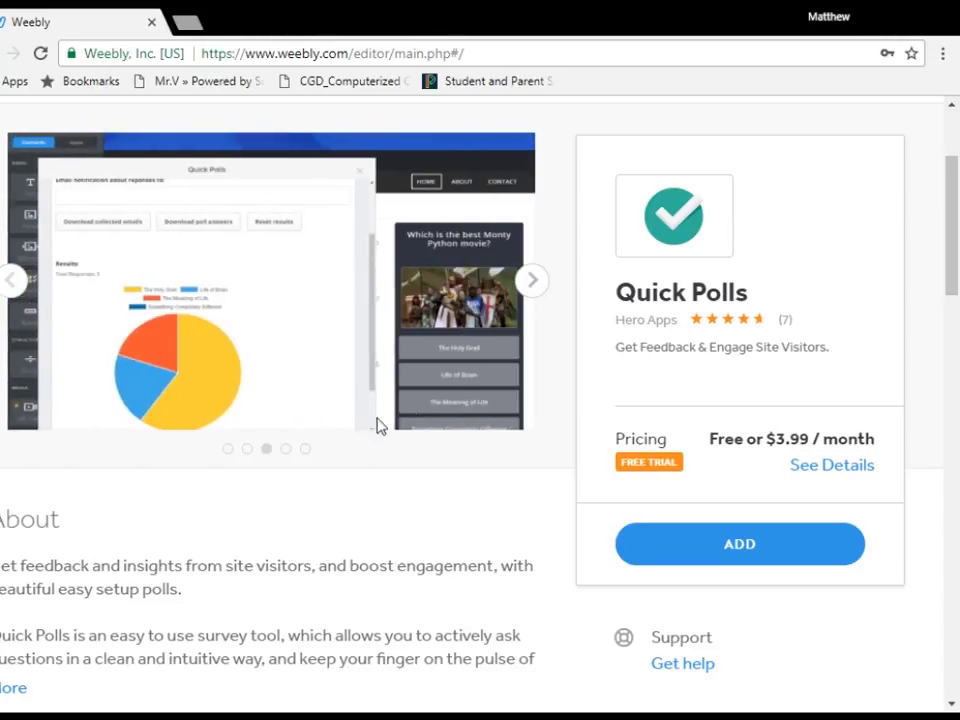
- Scroll to the Quick Polls pricing: Free or $3.99/month with a 7-day trial
scroll(463, 449, down, 6)
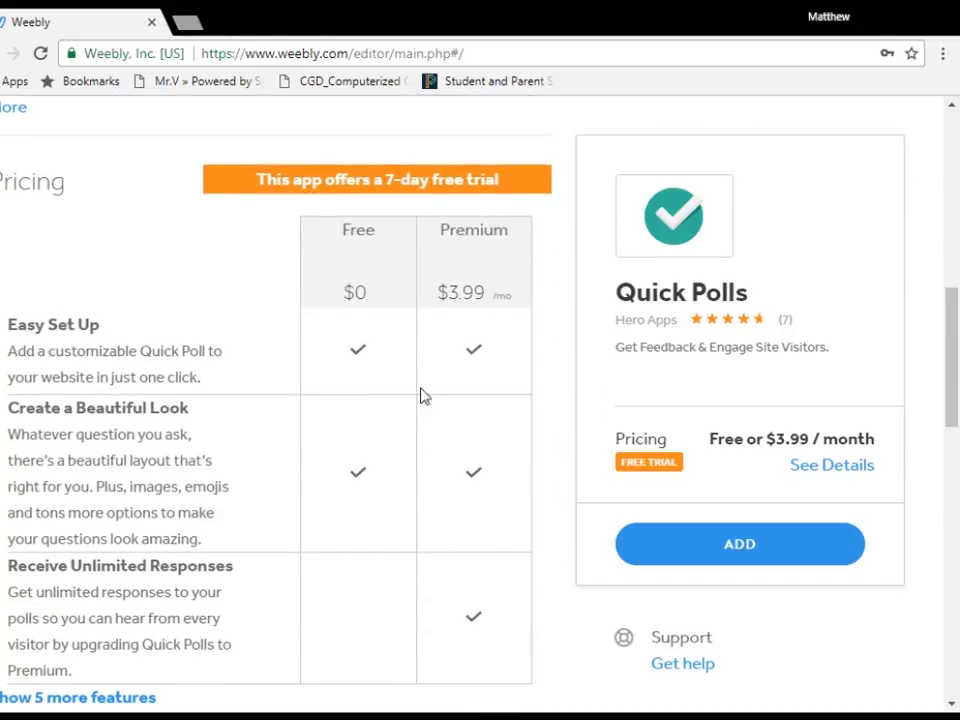
scroll(228, 410, up, 6)
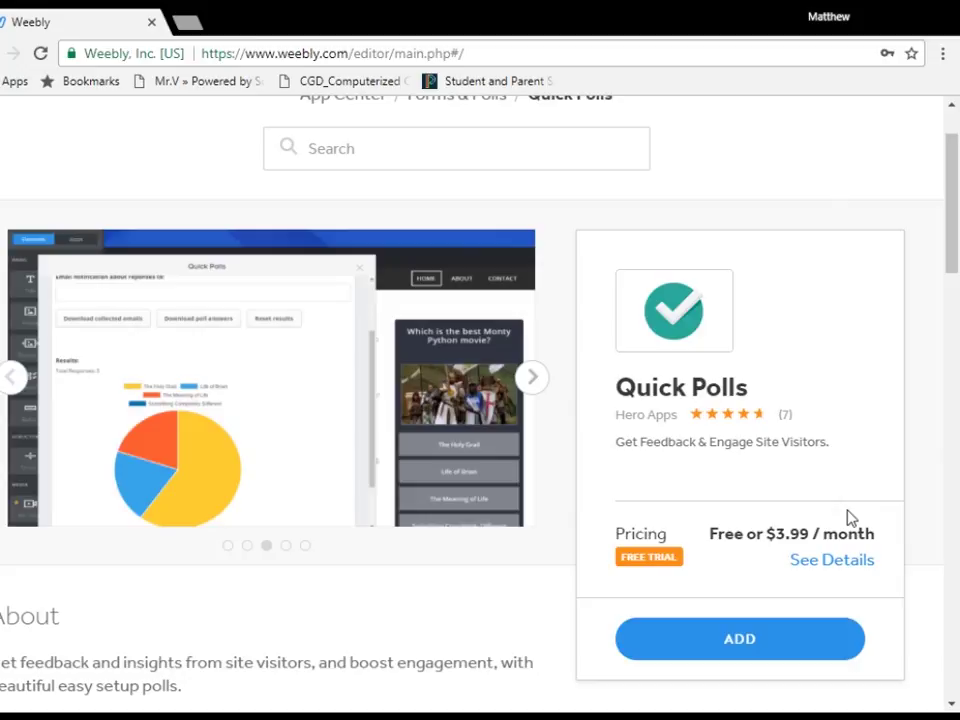
scroll(414, 540, down, 7)
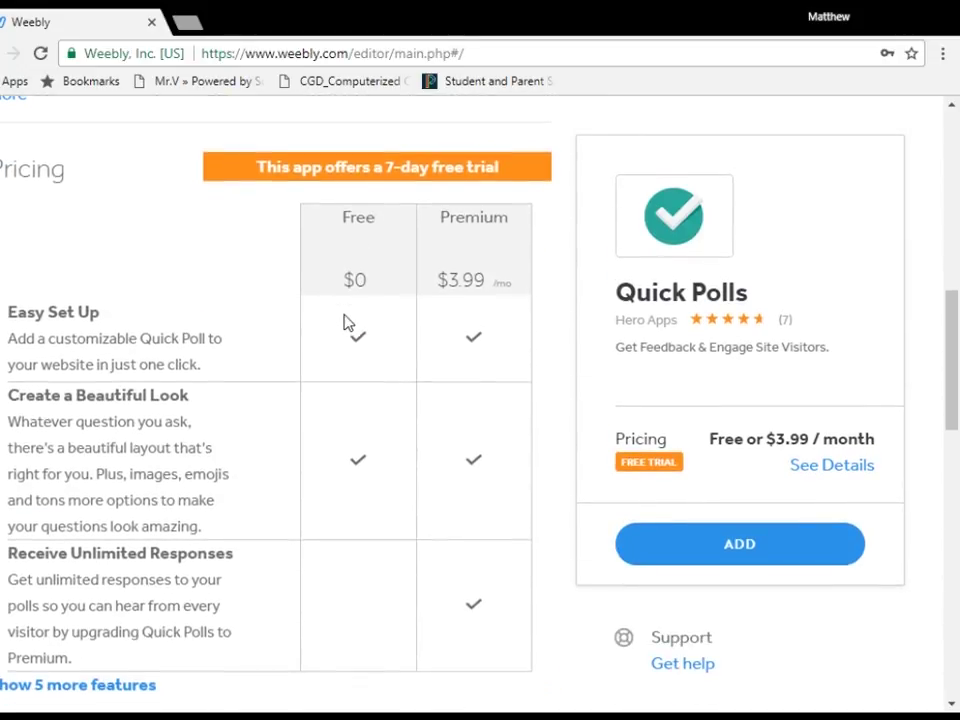
scroll(347, 321, down, 4)
scroll(347, 321, up, 12)
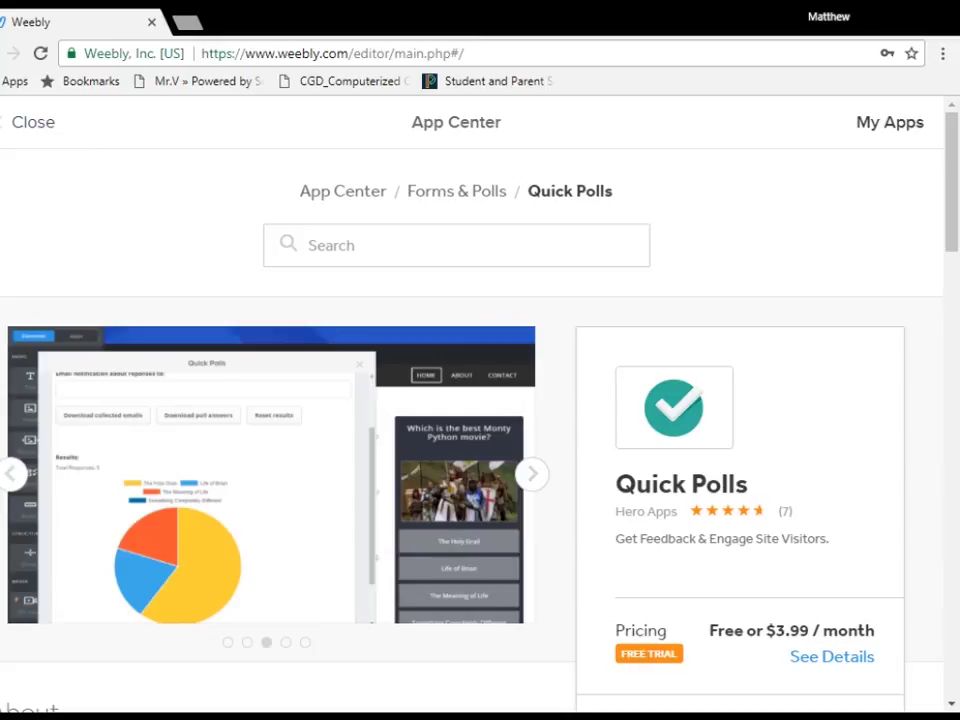
- Close the App Center and save 'Ultimate Donut Shark King' as the site title
click(33, 121)
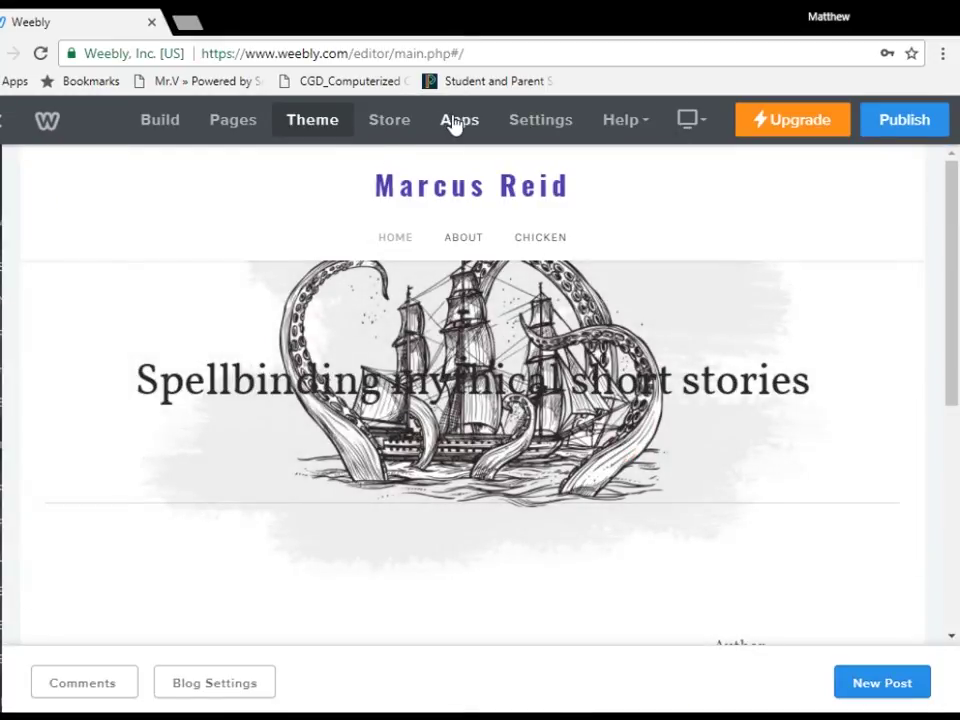
click(545, 122)
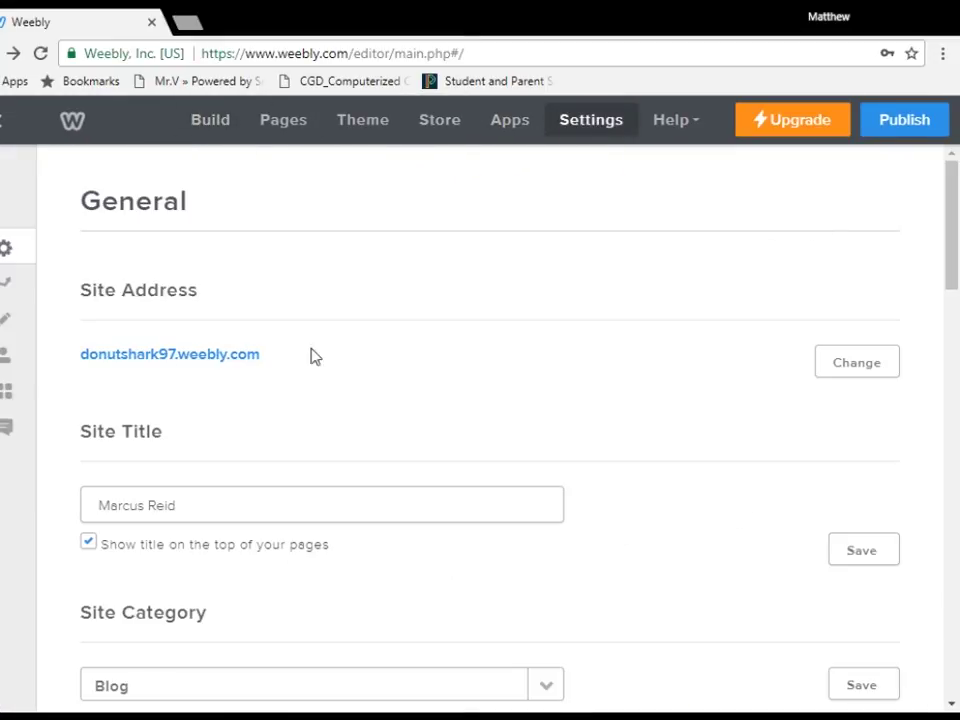
scroll(321, 314, down, 2)
triple_click(208, 312)
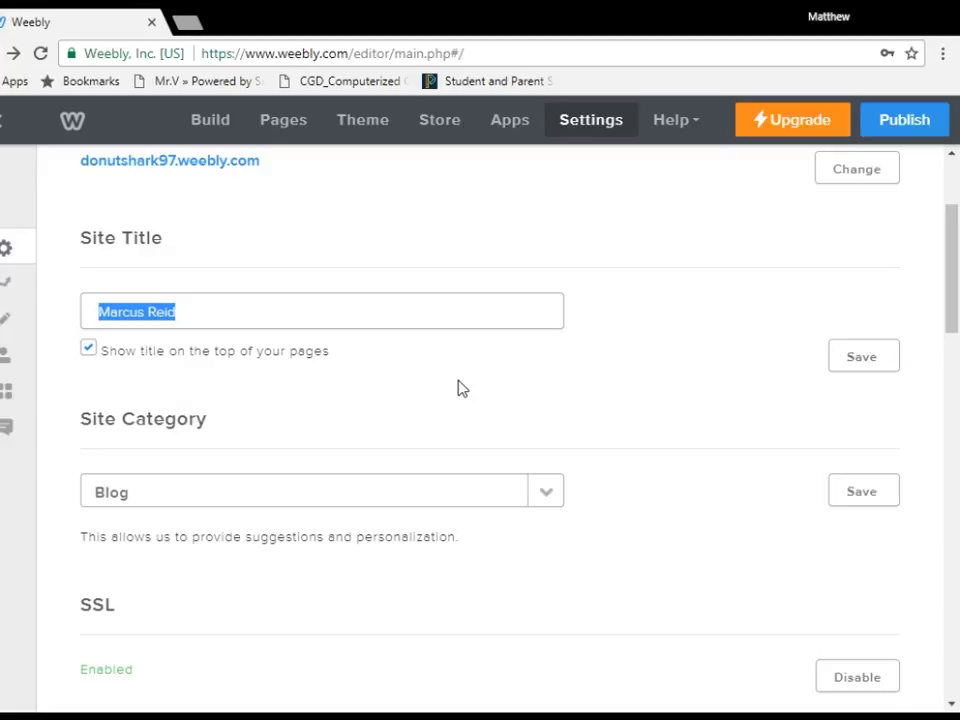
text(Ultimate Donut Shark King)
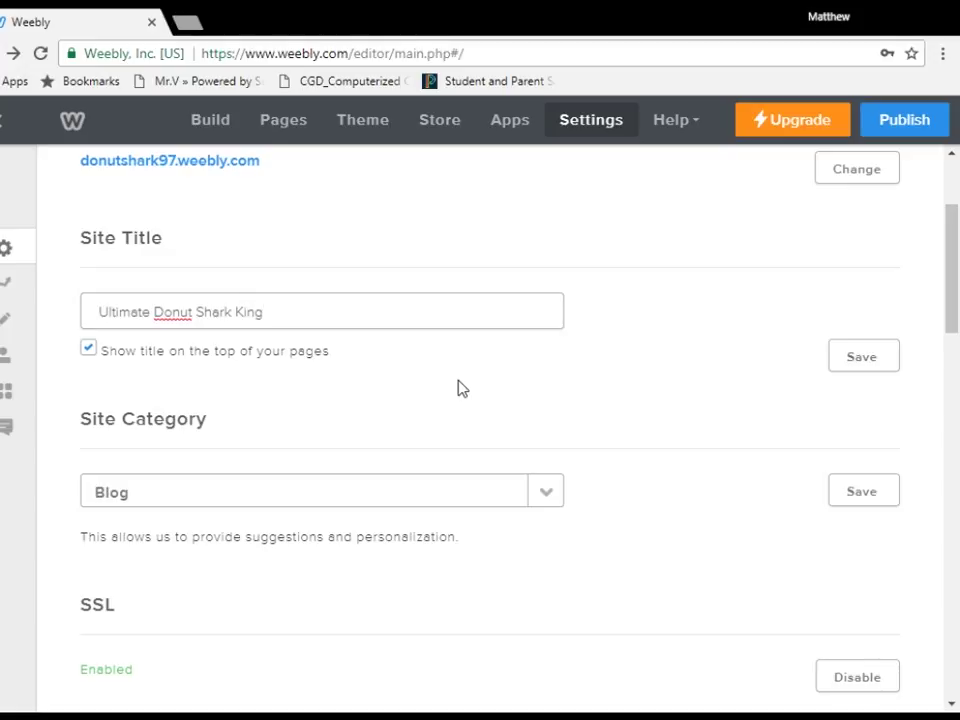
click(866, 369)
- Change the site category from Blog to Portfolio and save it
scroll(630, 307, down, 3)
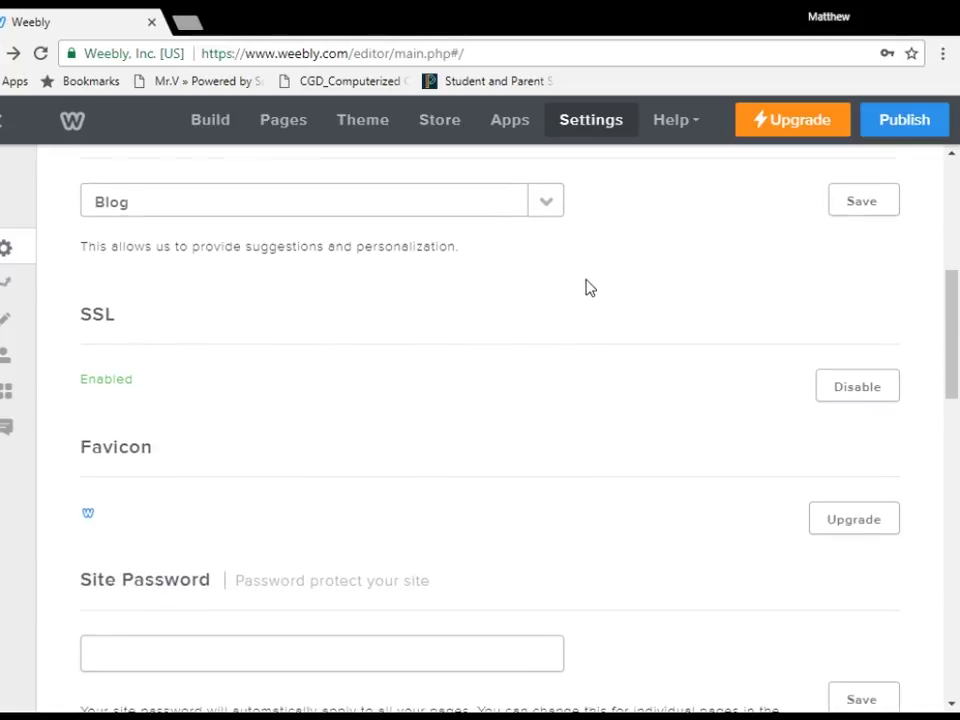
click(541, 205)
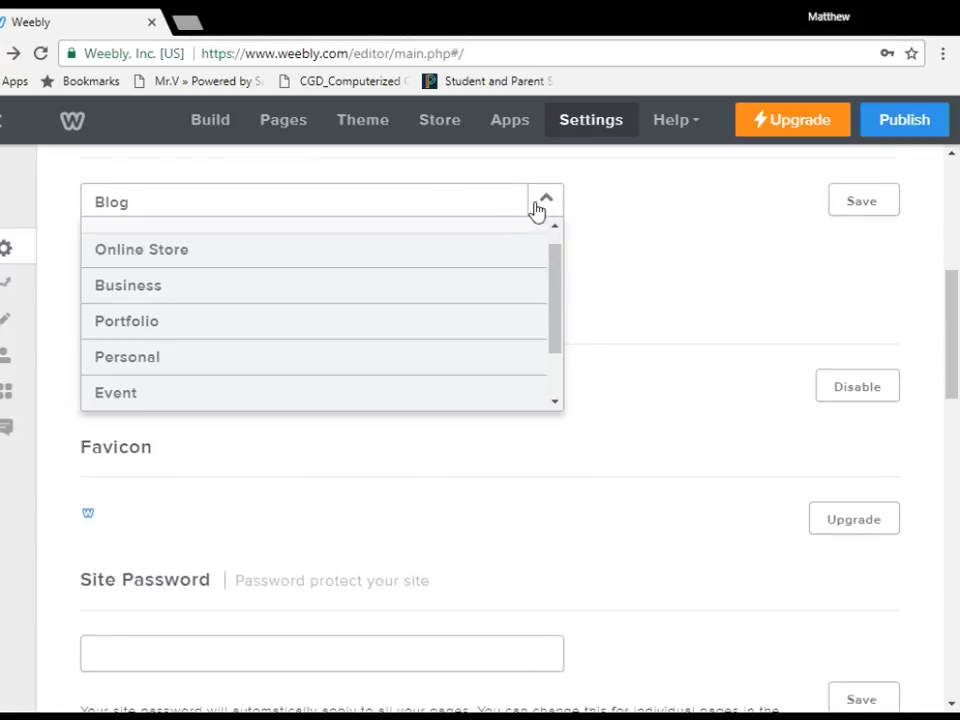
click(163, 321)
click(870, 208)
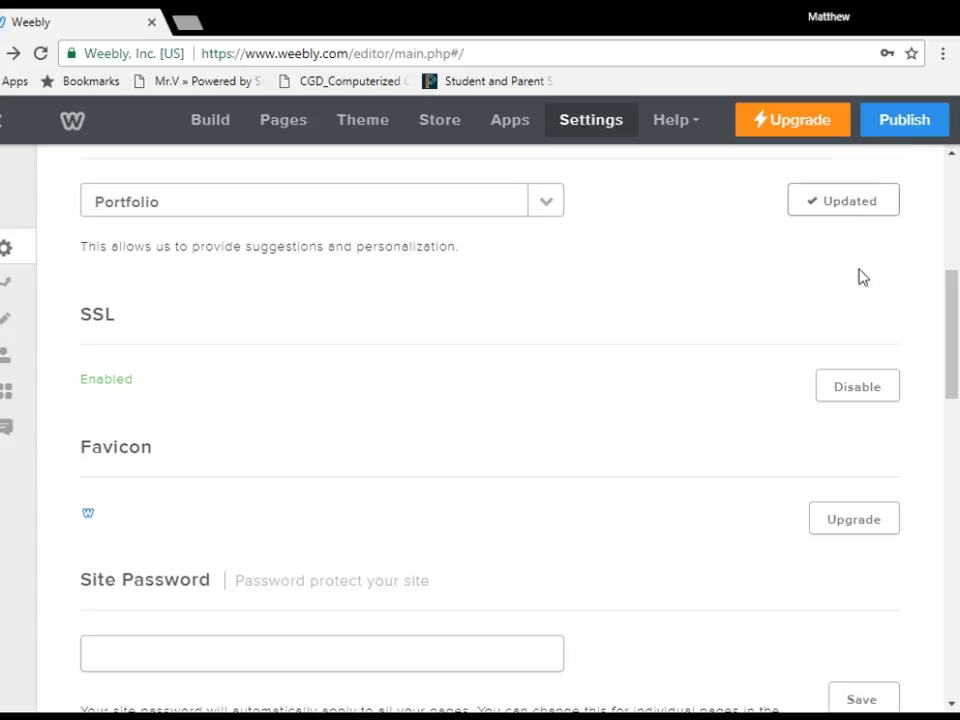
scroll(230, 300, down, 1)
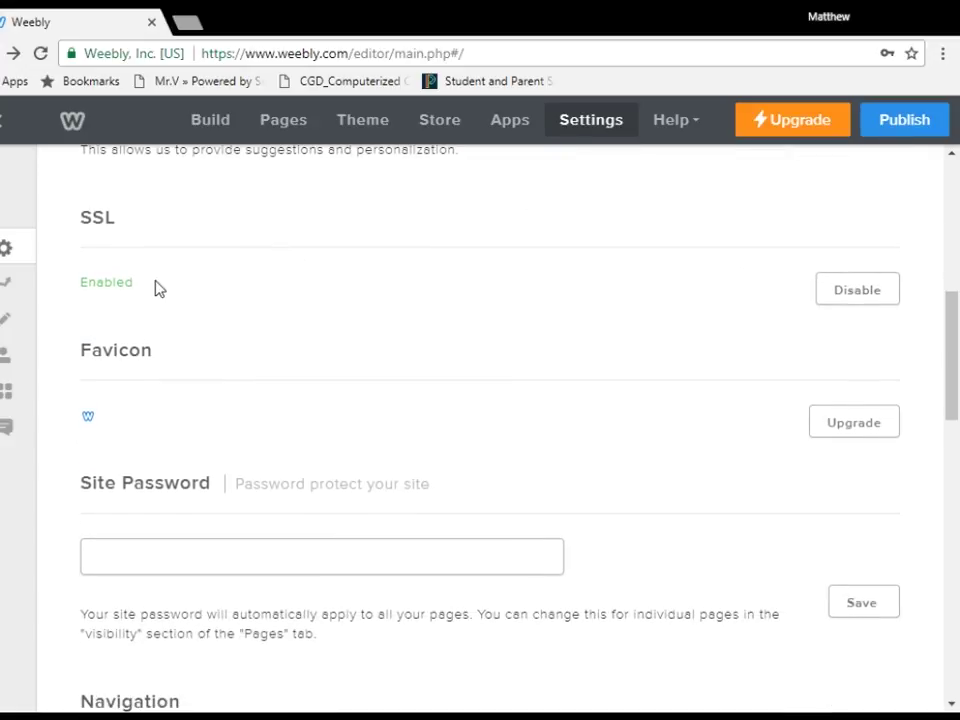
scroll(155, 288, up, 1)
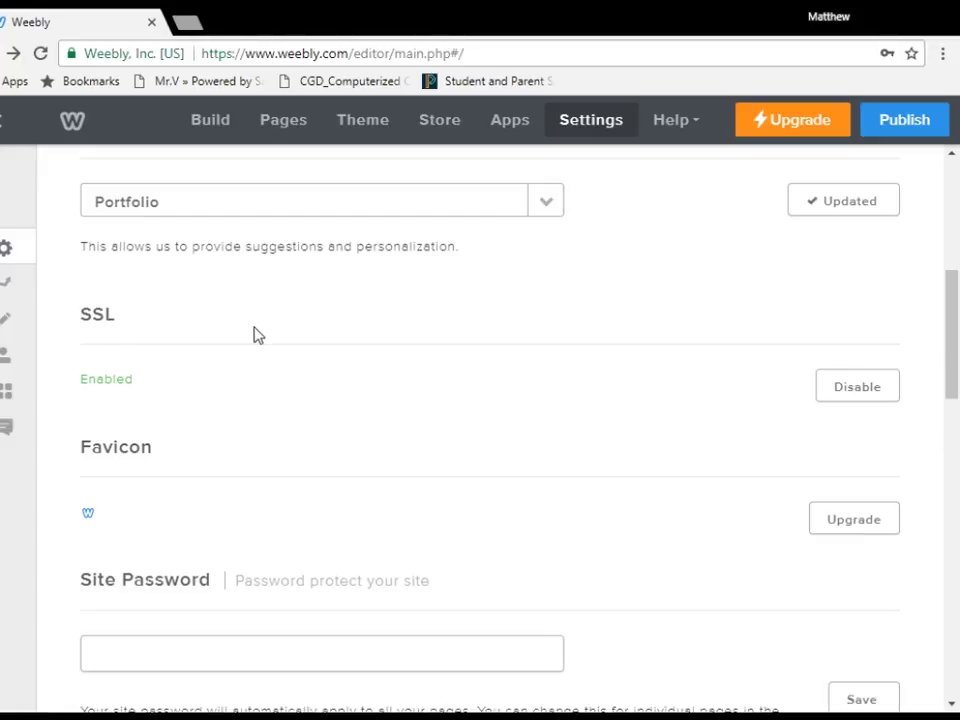
scroll(180, 330, down, 1)
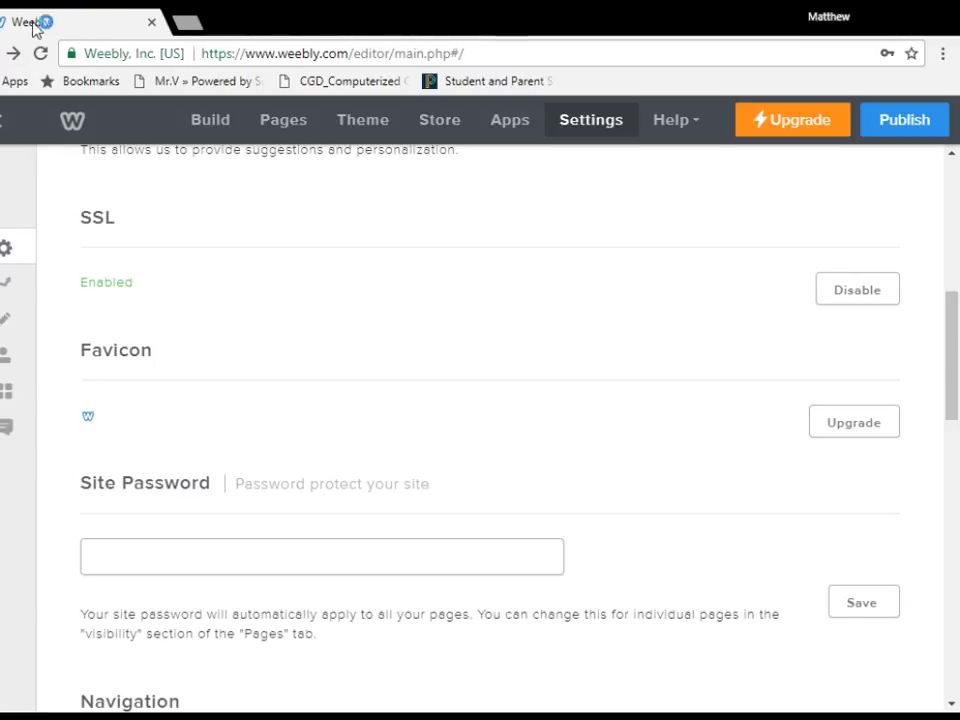
click(866, 432)
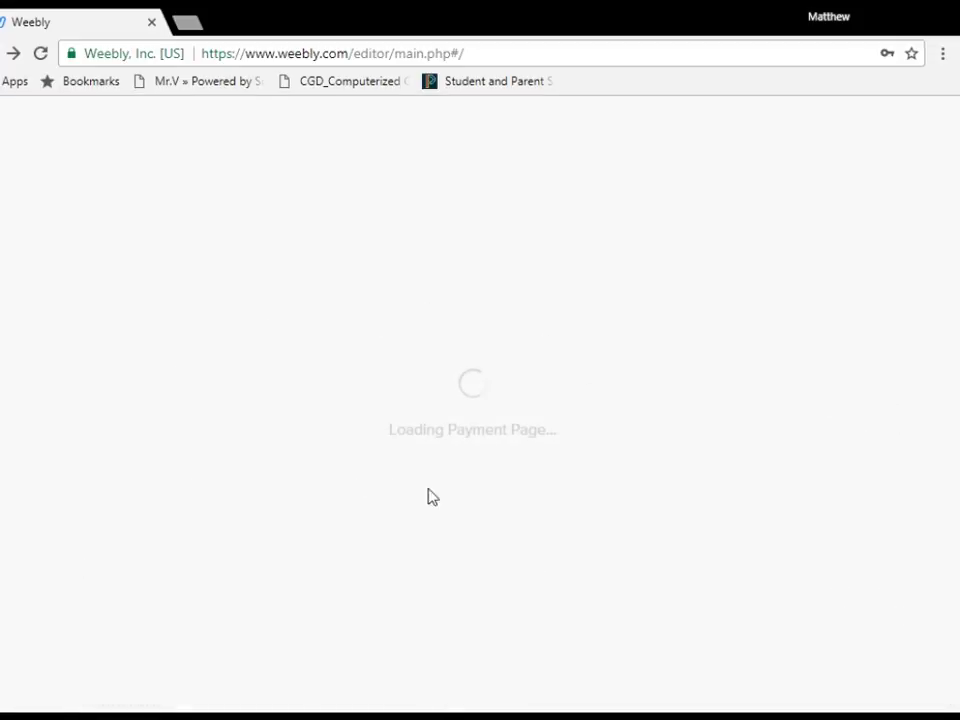
scroll(620, 400, down, 2)
scroll(656, 433, down, 8)
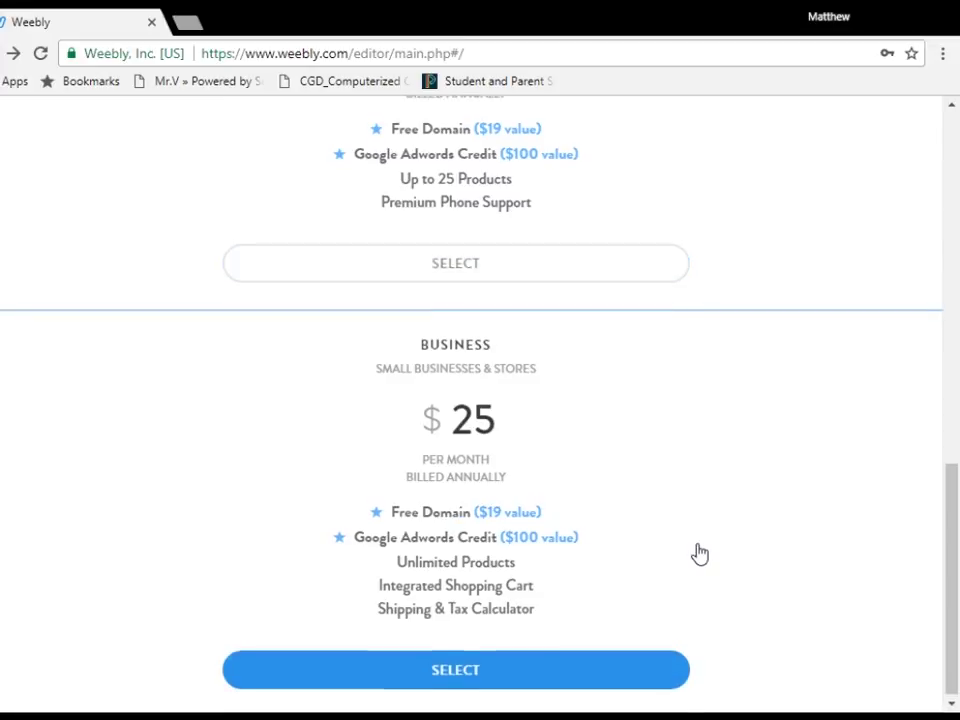
scroll(568, 540, up, 9)
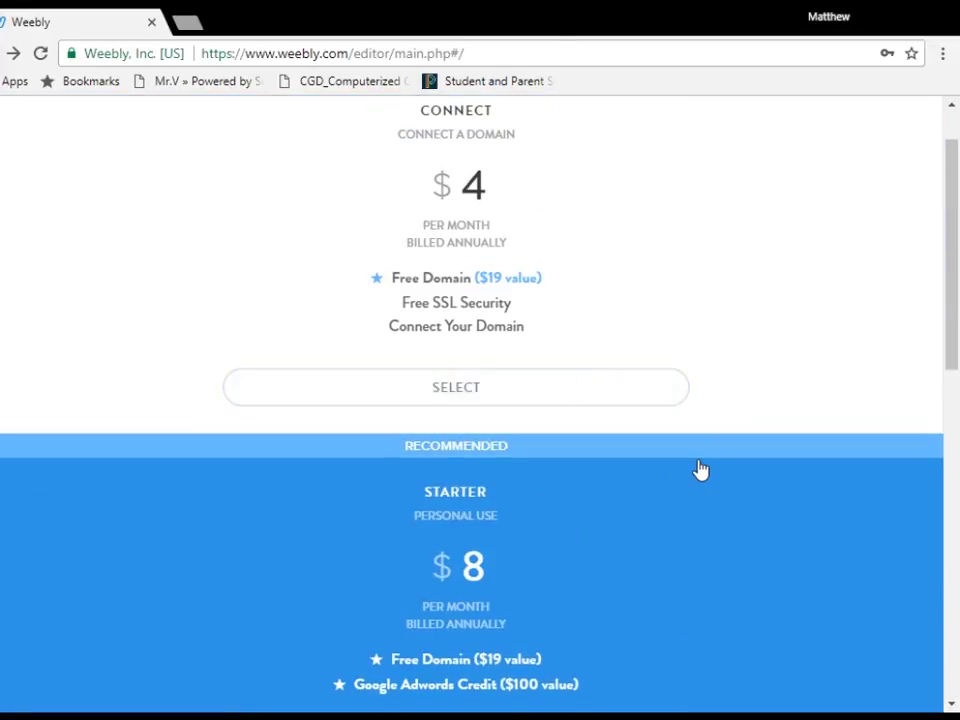
scroll(590, 293, down, 2)
scroll(590, 293, down, 8)
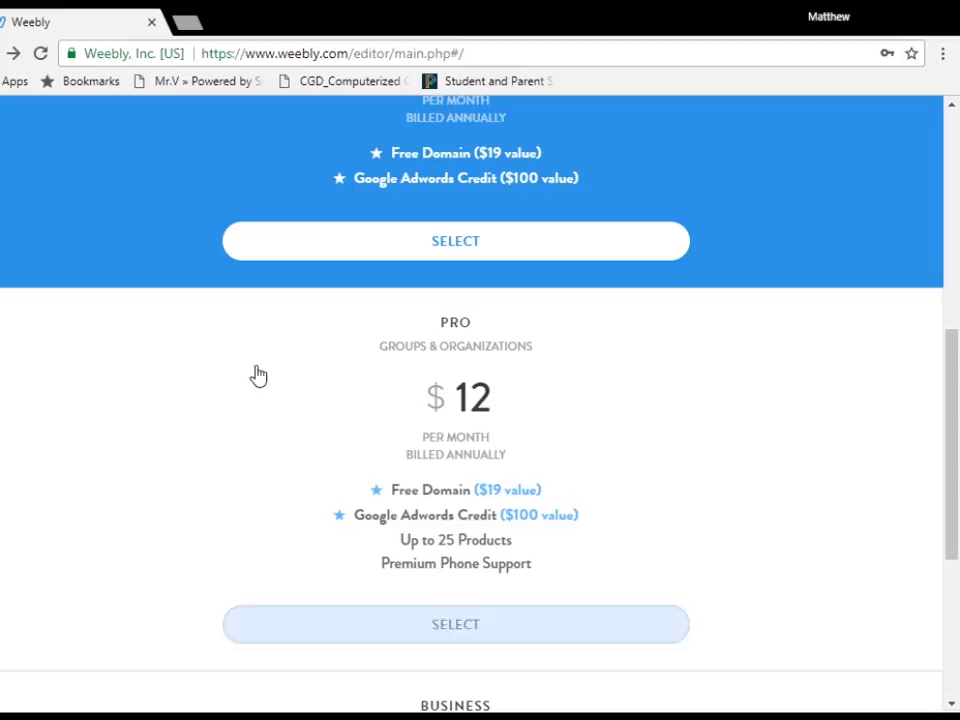
scroll(319, 322, up, 8)
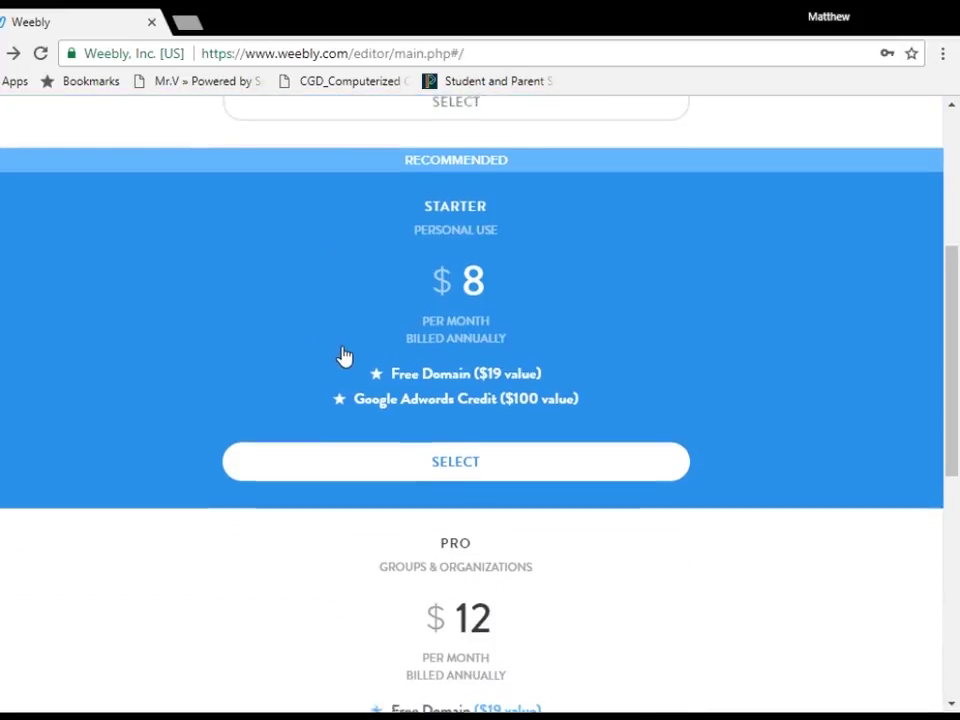
key(Escape)
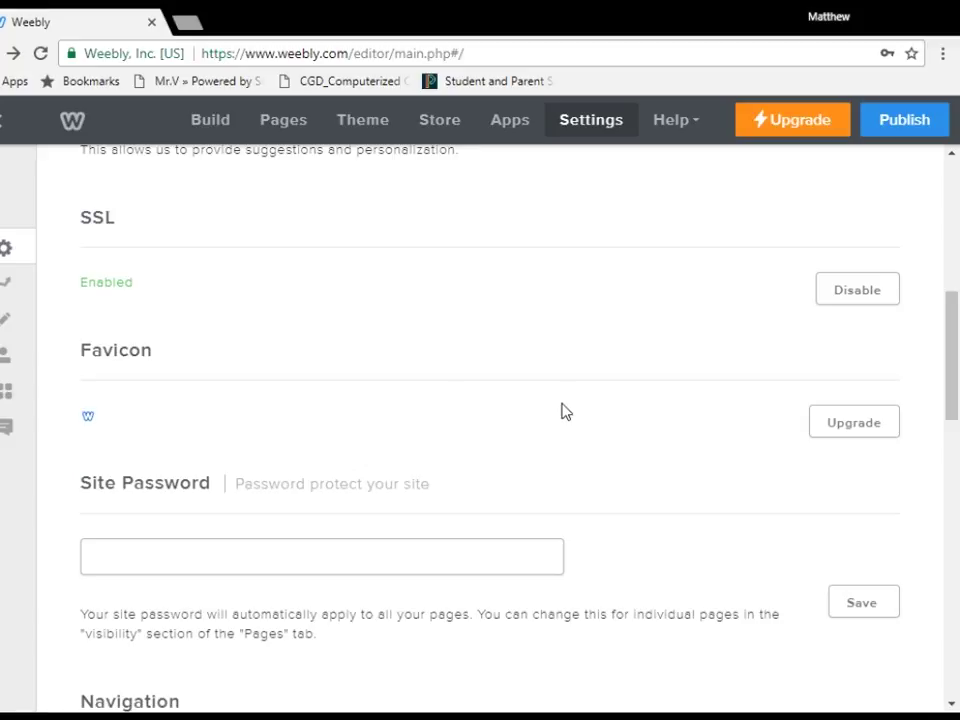
- In Site Formatting, keep the MM/DD/YYYY date format and 12 hour time format
scroll(563, 411, down, 3)
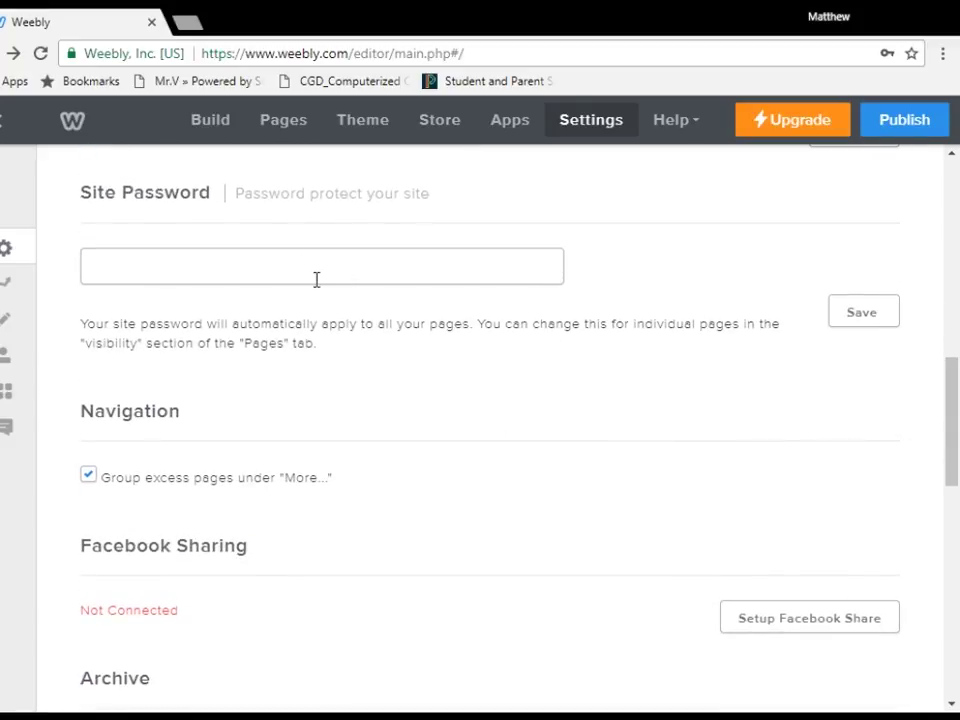
scroll(230, 475, down, 1)
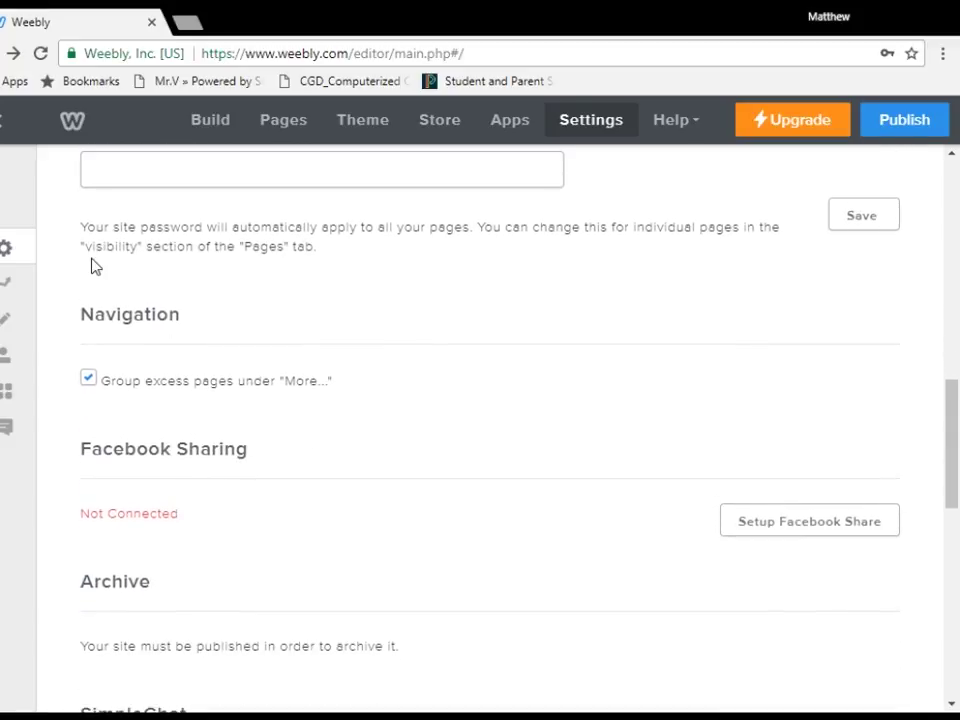
scroll(500, 476, down, 2)
scroll(380, 422, down, 5)
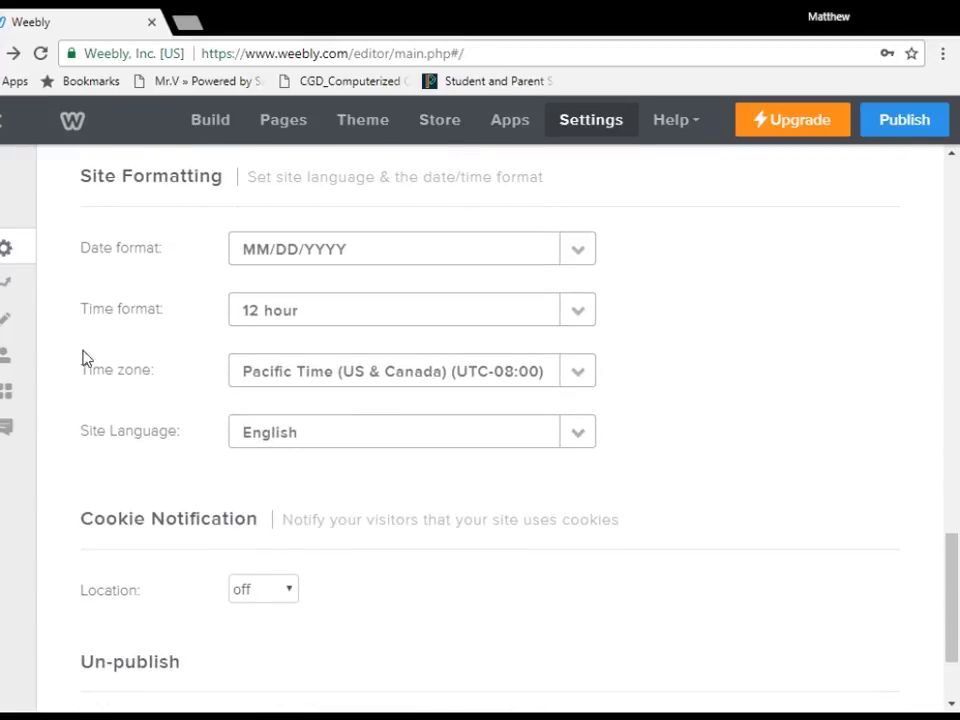
click(441, 256)
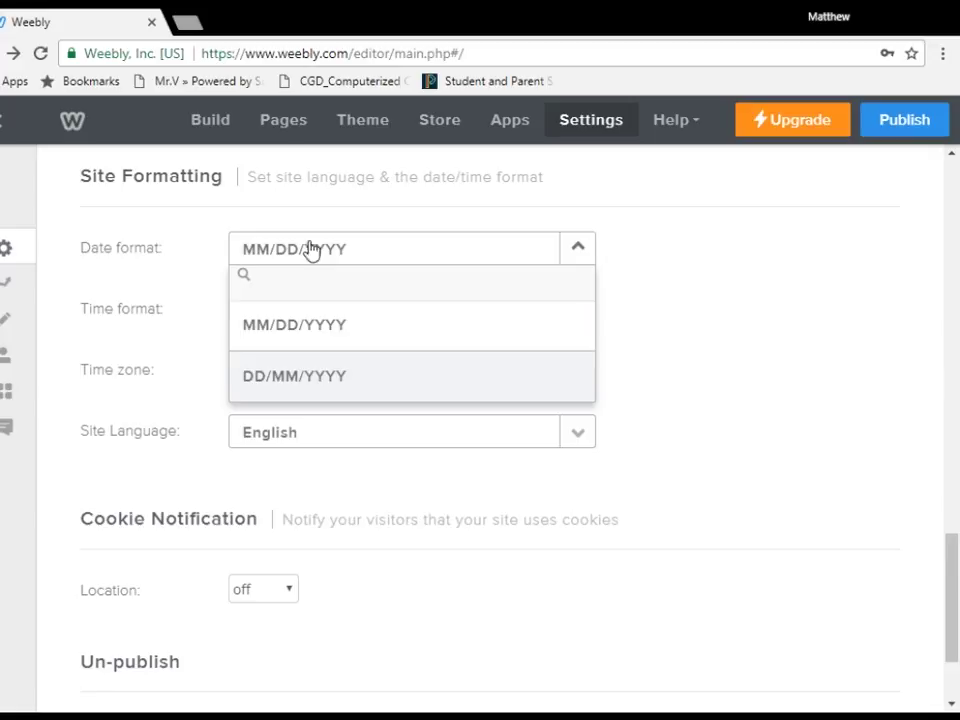
click(197, 317)
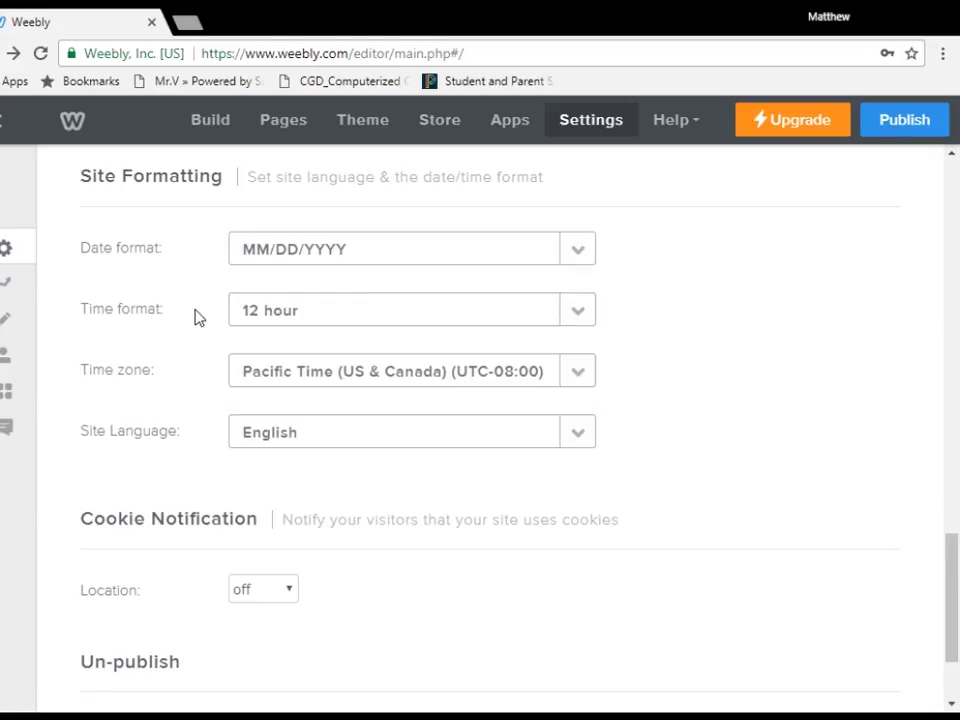
click(369, 304)
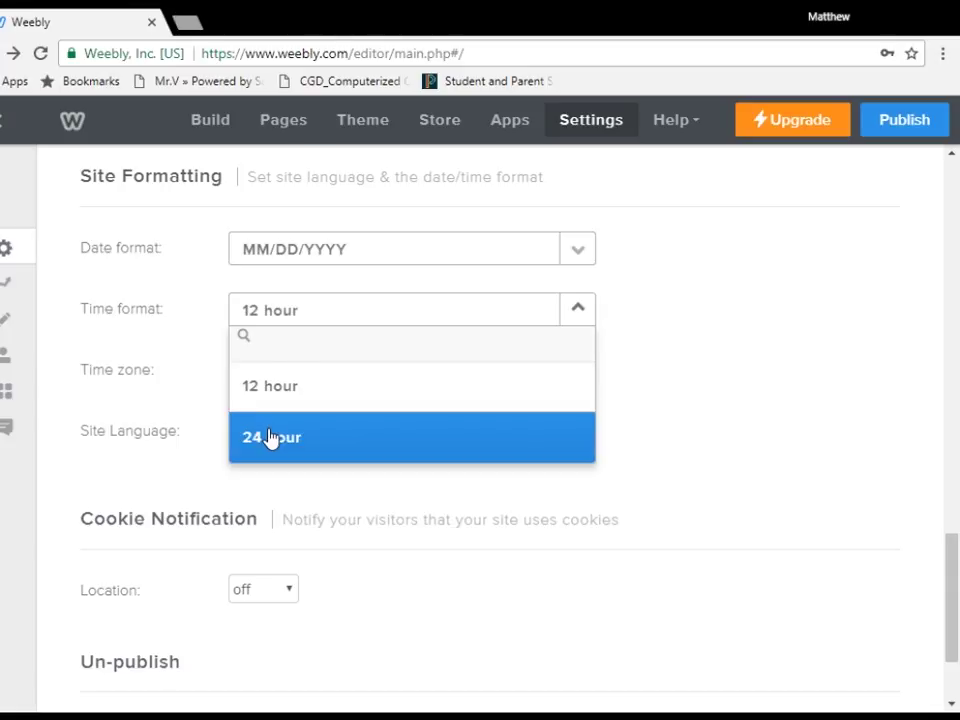
click(381, 311)
- Set the site time zone to Copenhagen (UTC+01:00)
click(461, 373)
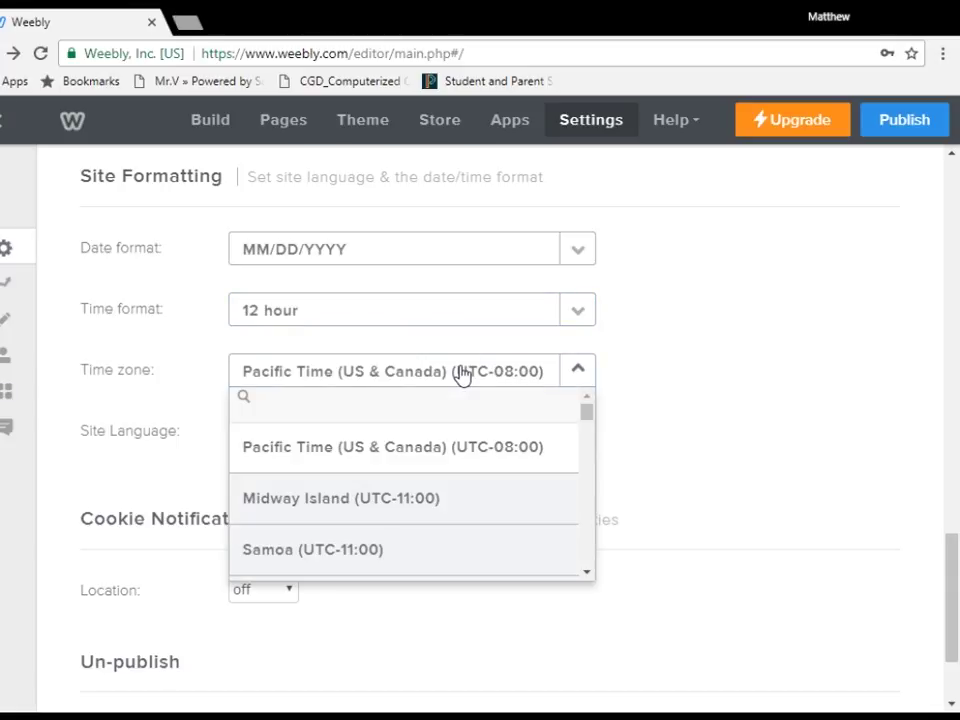
scroll(405, 525, down, 4)
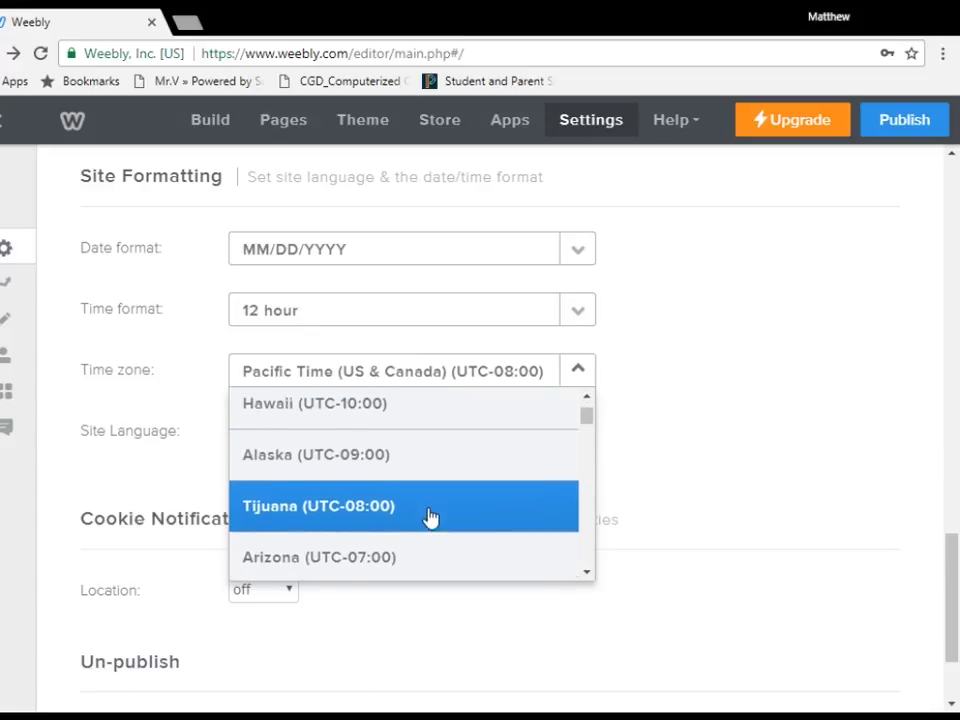
scroll(428, 515, down, 6)
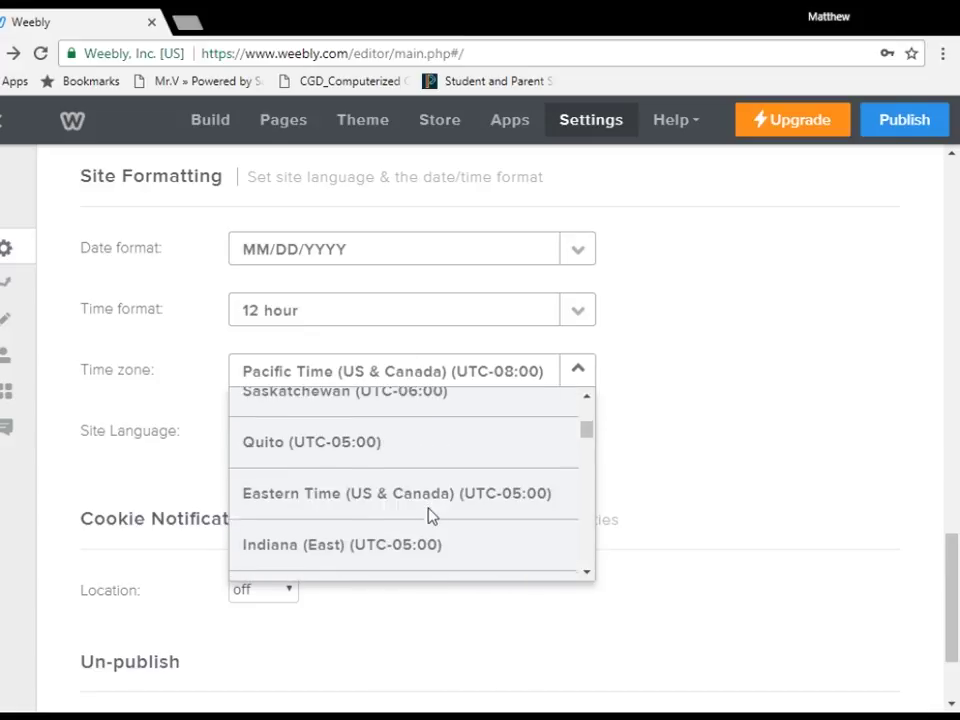
scroll(332, 476, down, 5)
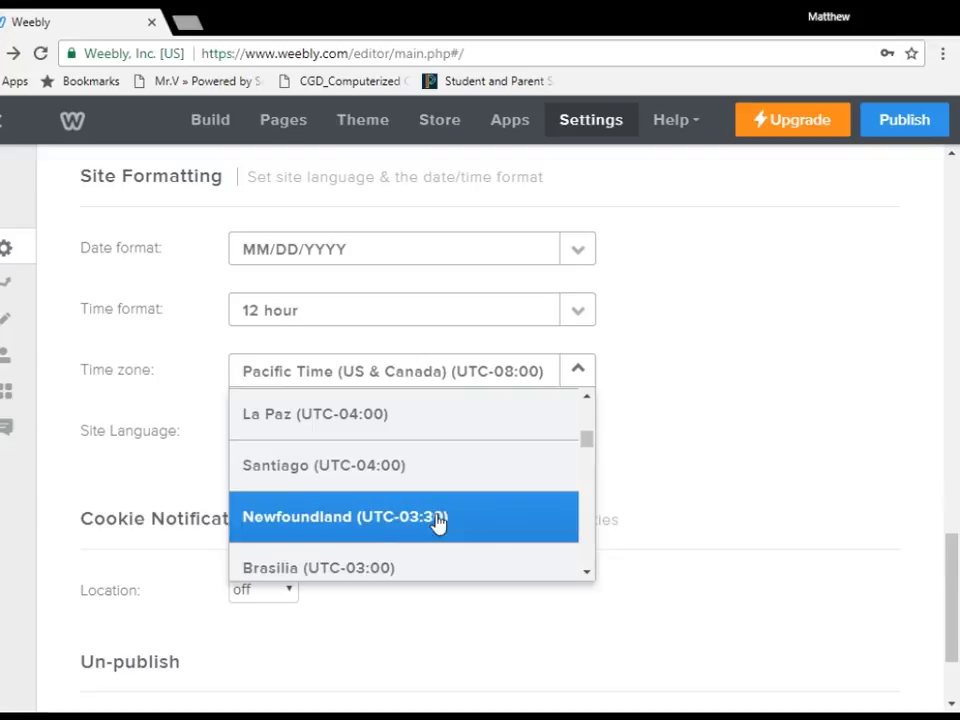
scroll(437, 522, down, 6)
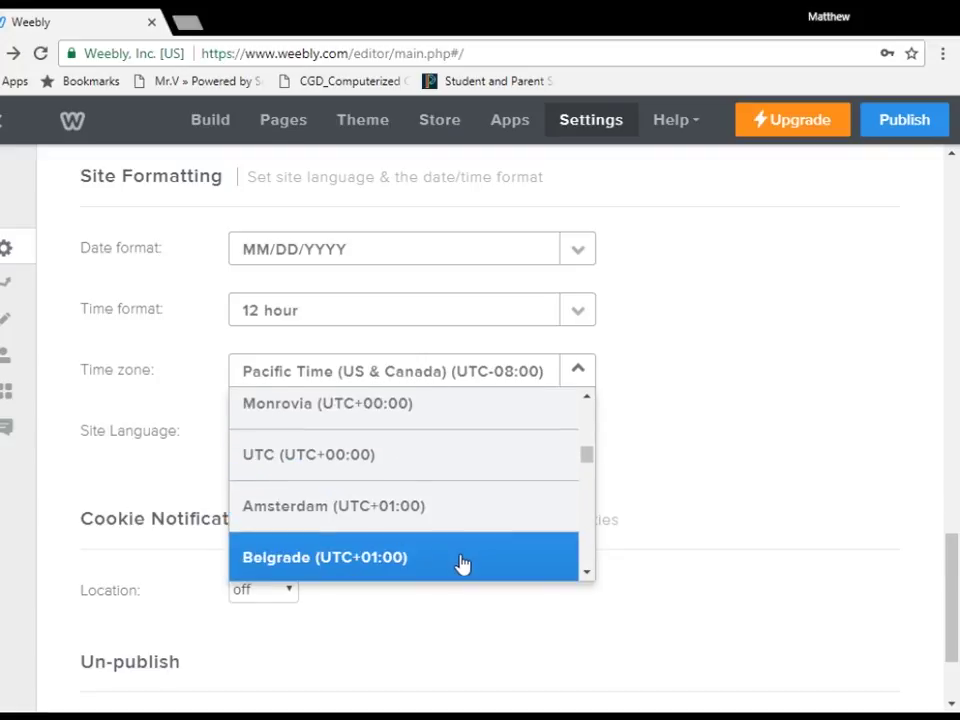
scroll(422, 568, down, 4)
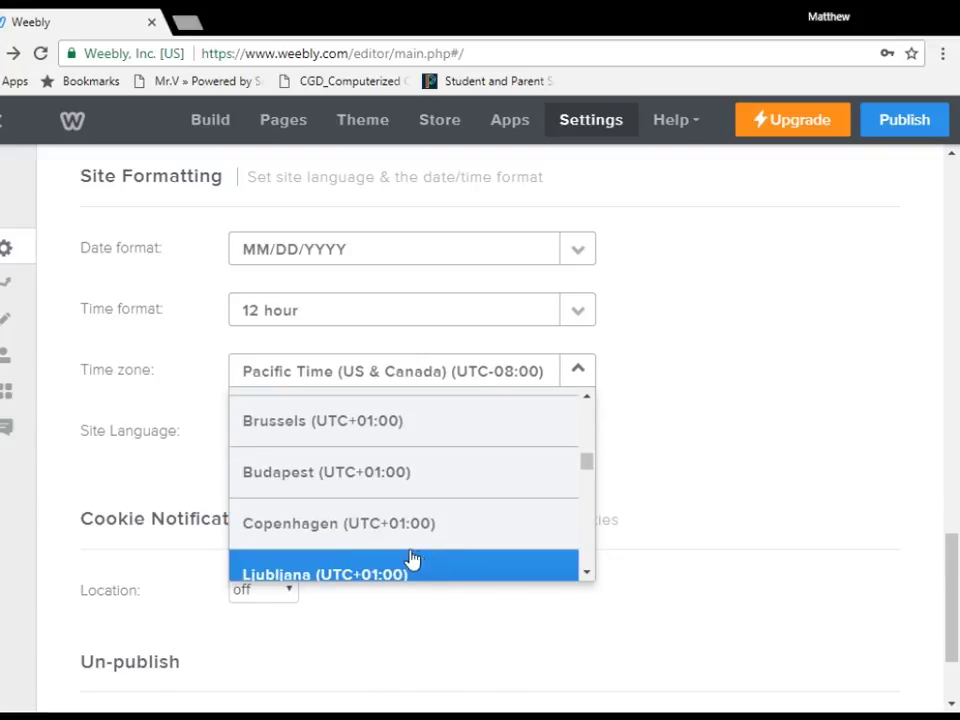
click(407, 538)
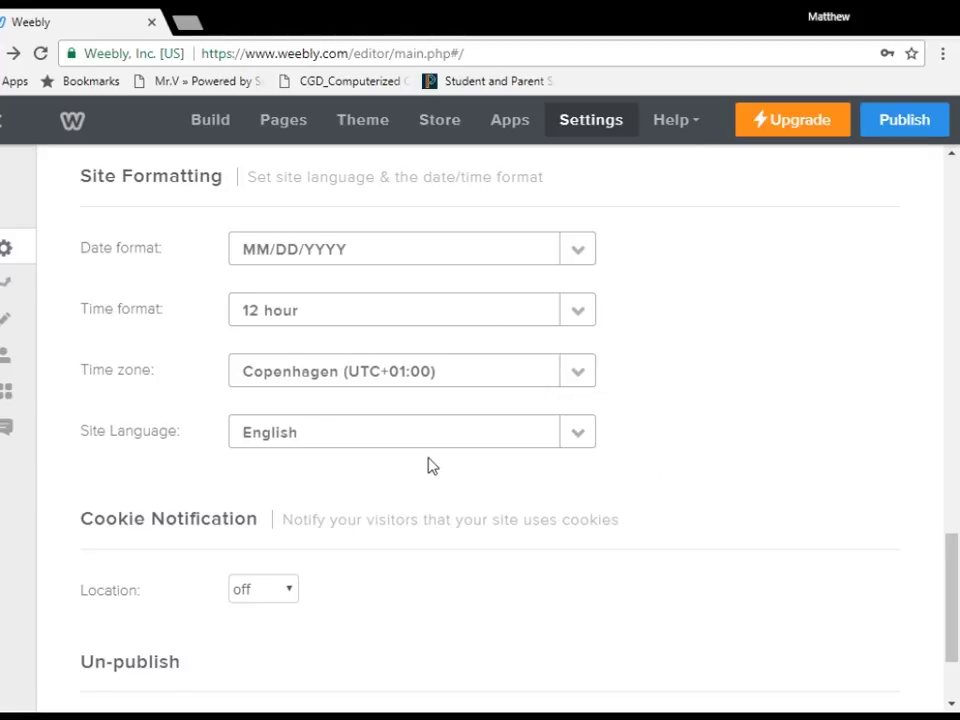
- Keep English as the site language
click(409, 432)
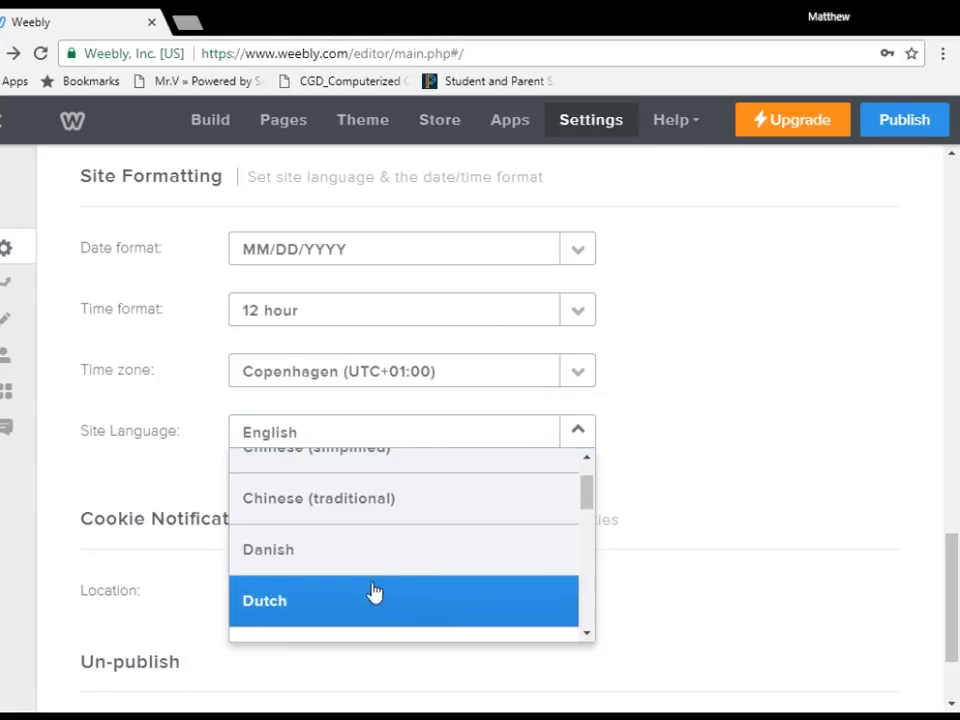
scroll(373, 592, down, 8)
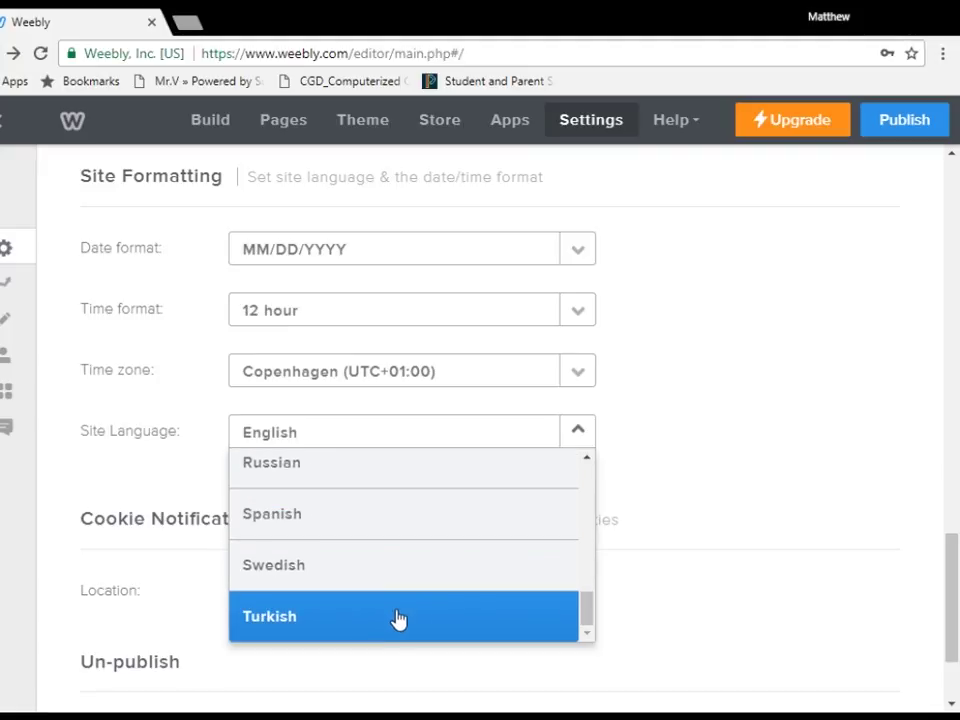
scroll(399, 615, up, 5)
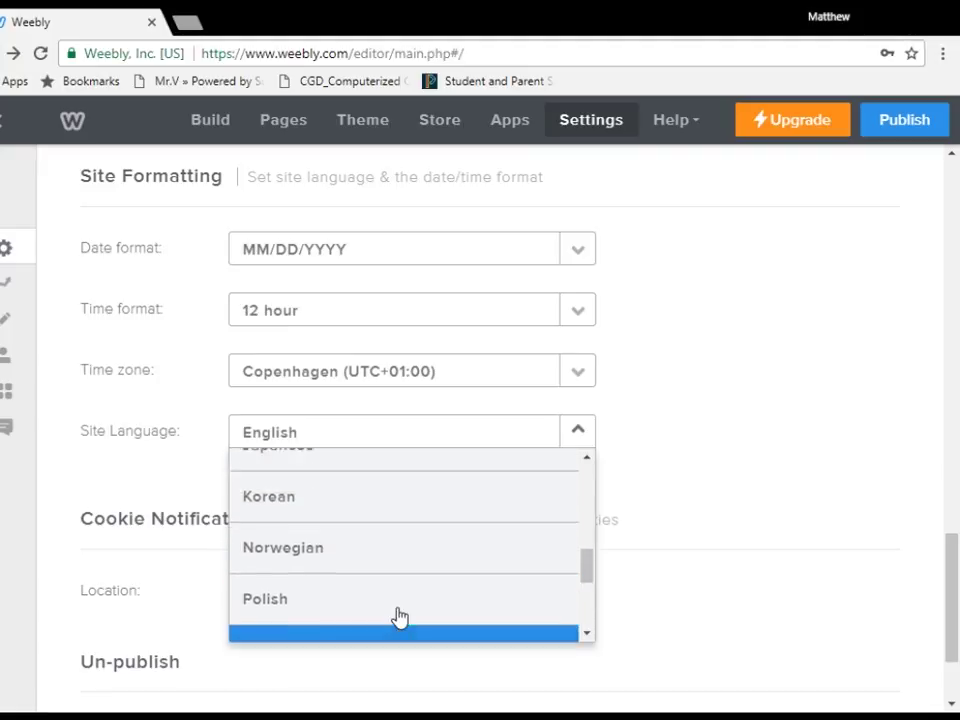
scroll(402, 618, up, 4)
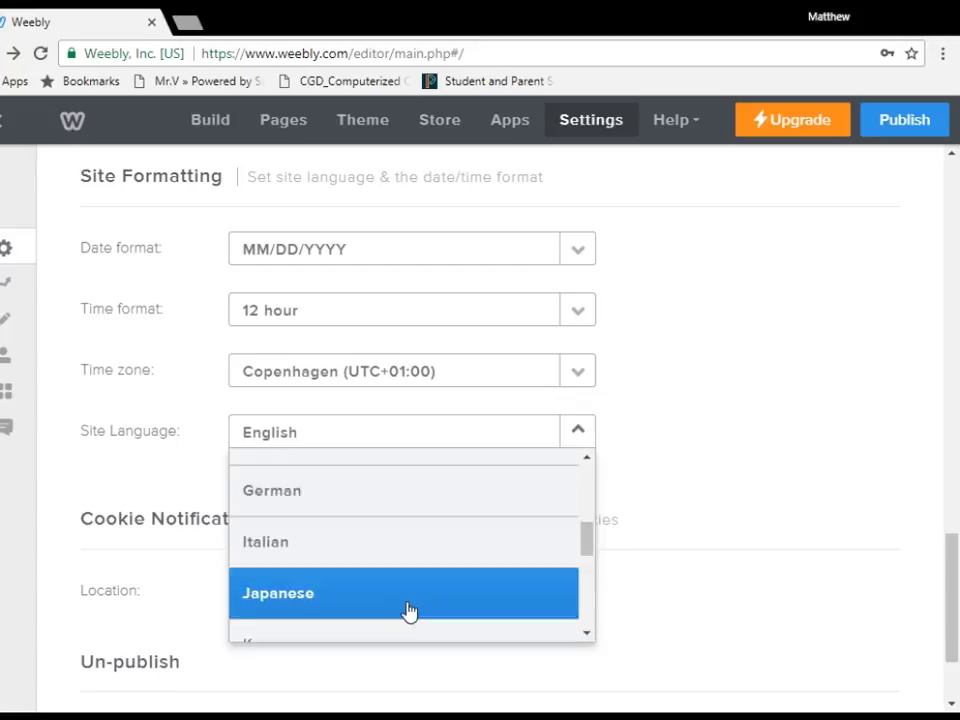
scroll(403, 630, up, 3)
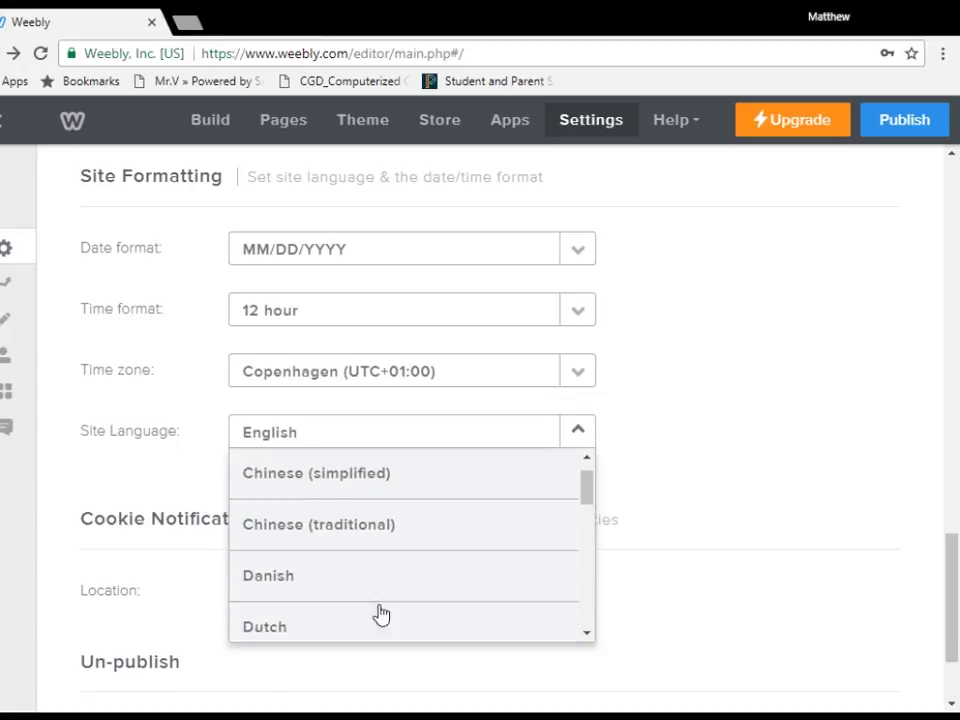
scroll(373, 577, down, 2)
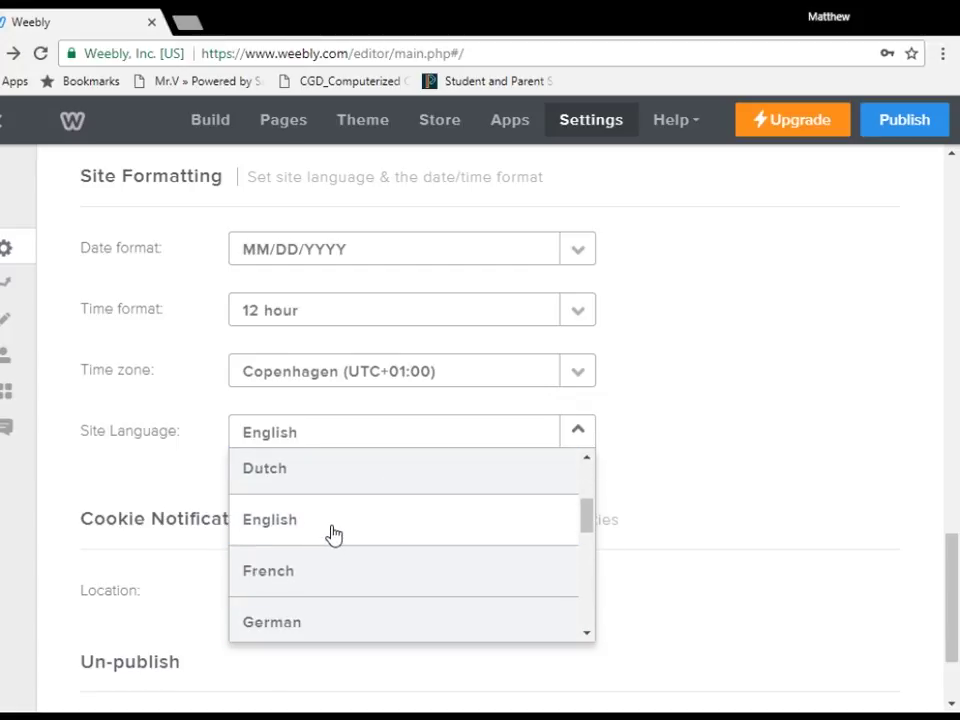
click(332, 534)
scroll(640, 370, down, 3)
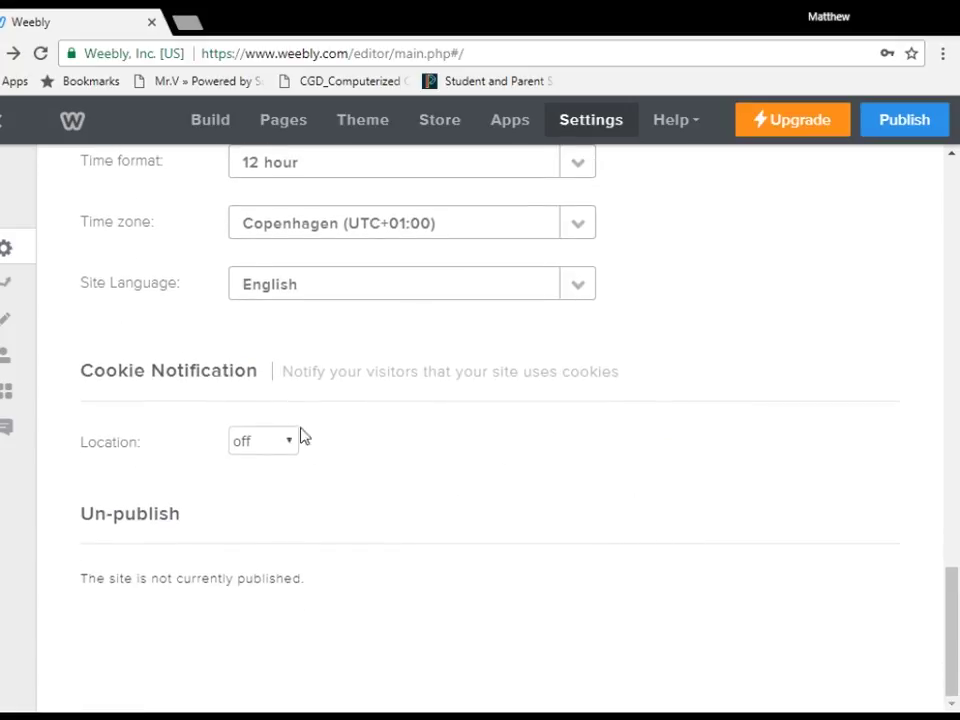
- Browse the SEO, Members, Editors and Blog settings pages
click(8, 282)
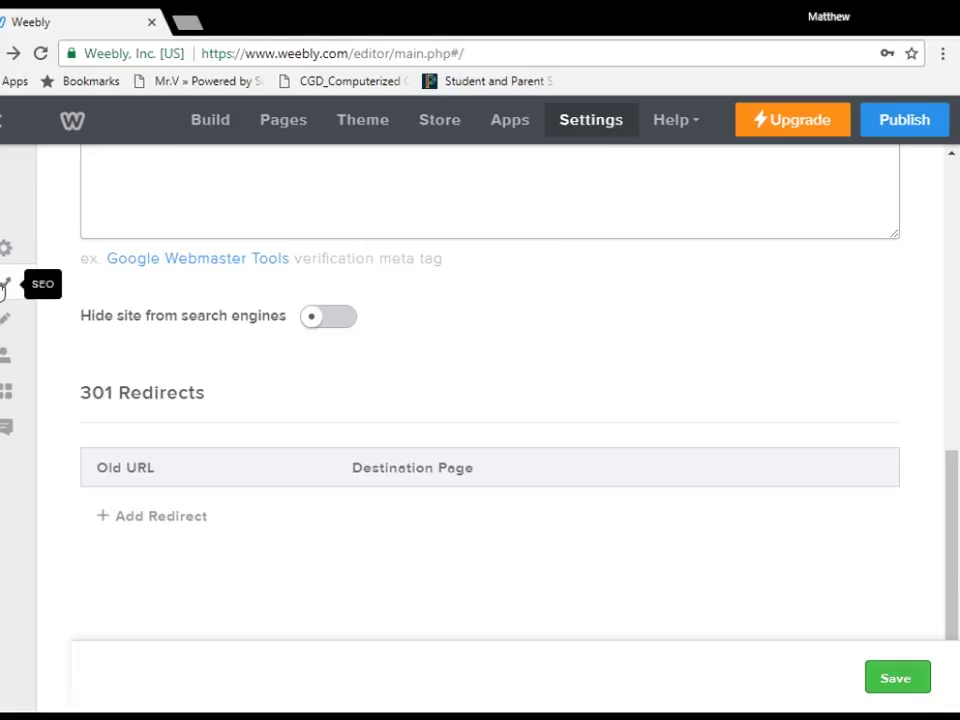
scroll(416, 452, up, 10)
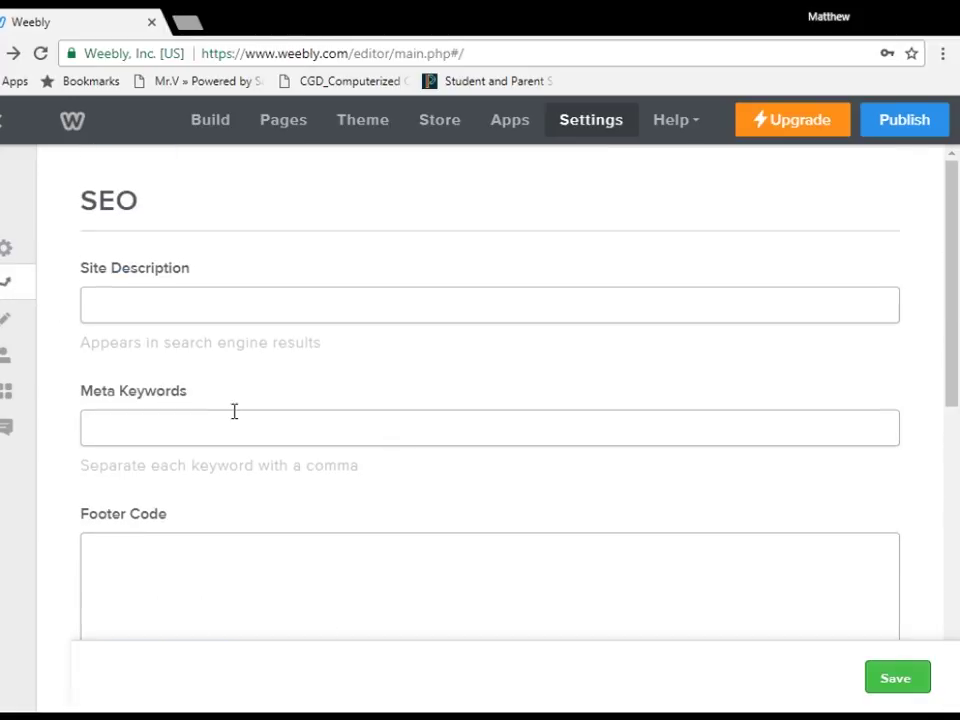
click(24, 354)
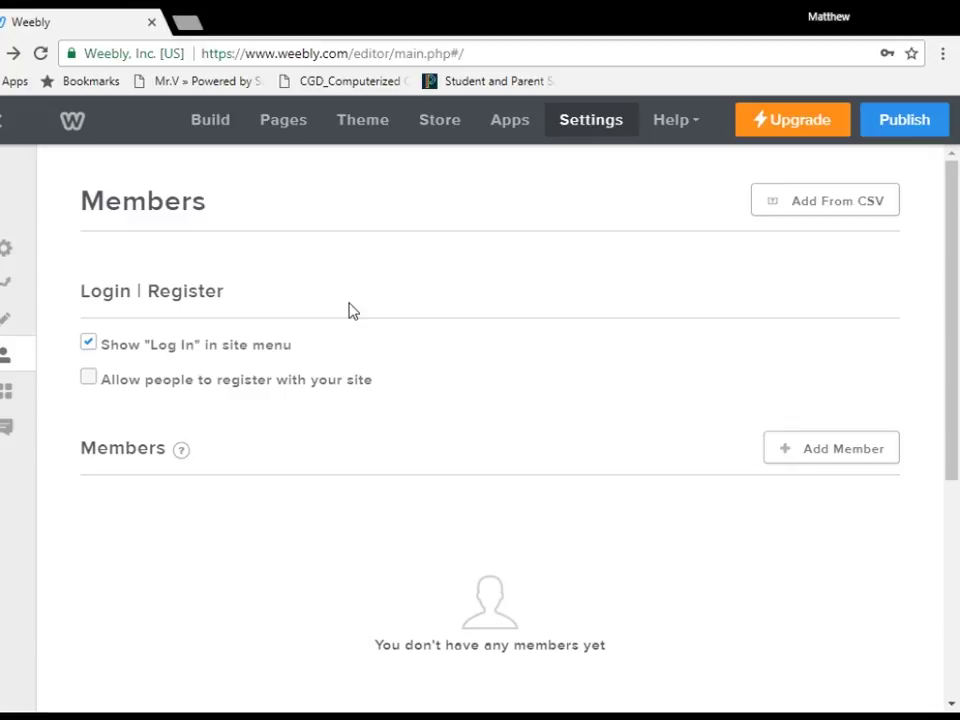
scroll(345, 320, down, 5)
scroll(345, 336, up, 5)
click(10, 322)
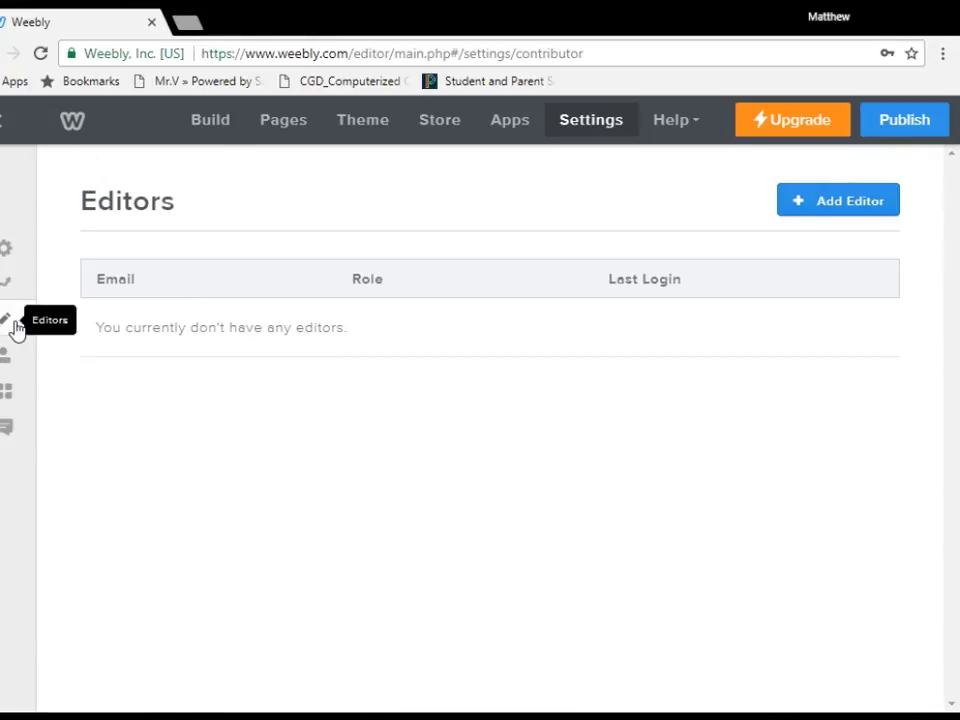
click(4, 428)
- Review the installed apps Color Block and Gobot, then return to the Build editor
click(8, 391)
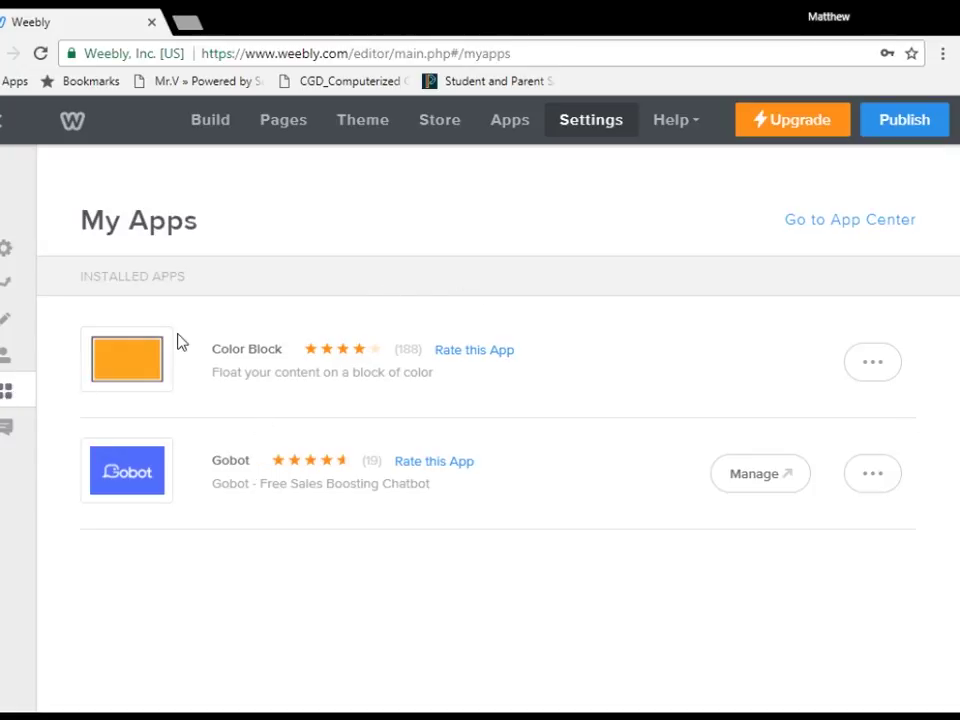
click(6, 247)
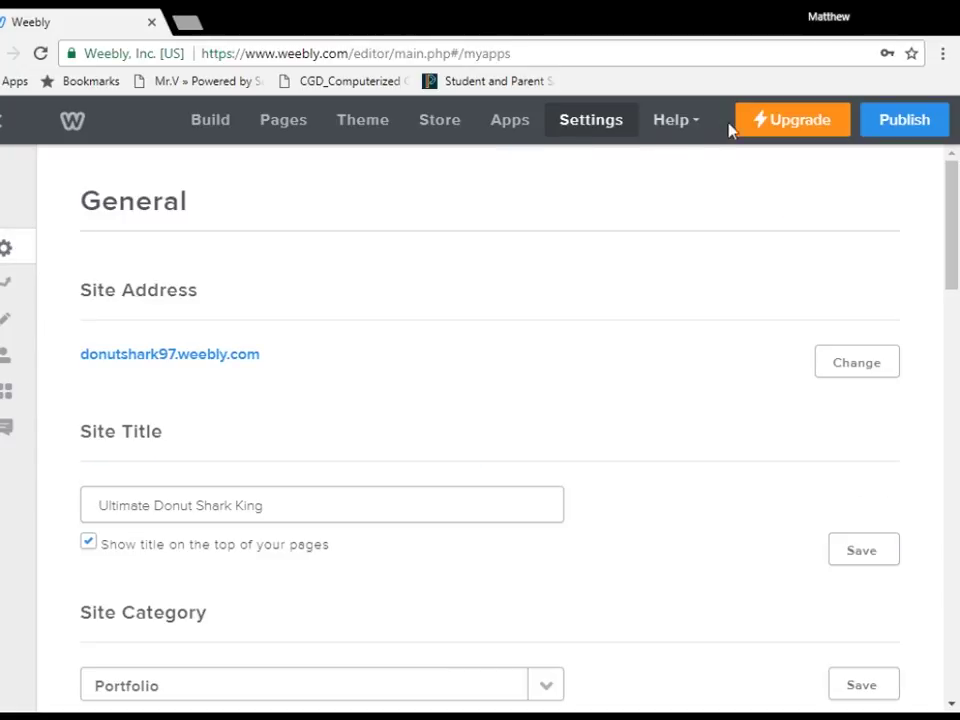
mouse_move(698, 124)
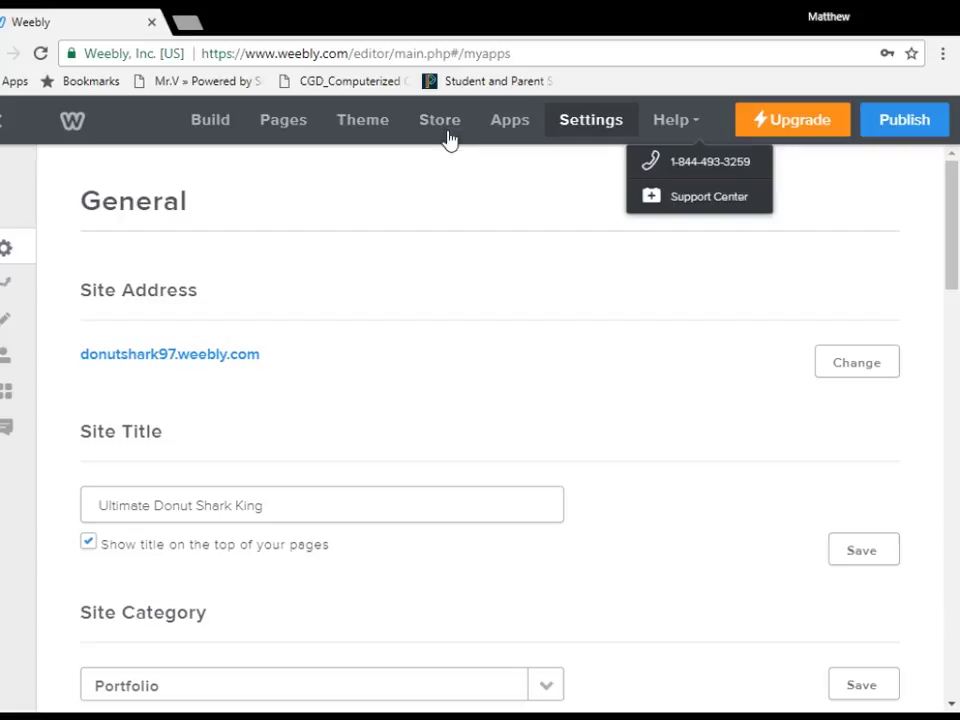
click(196, 117)
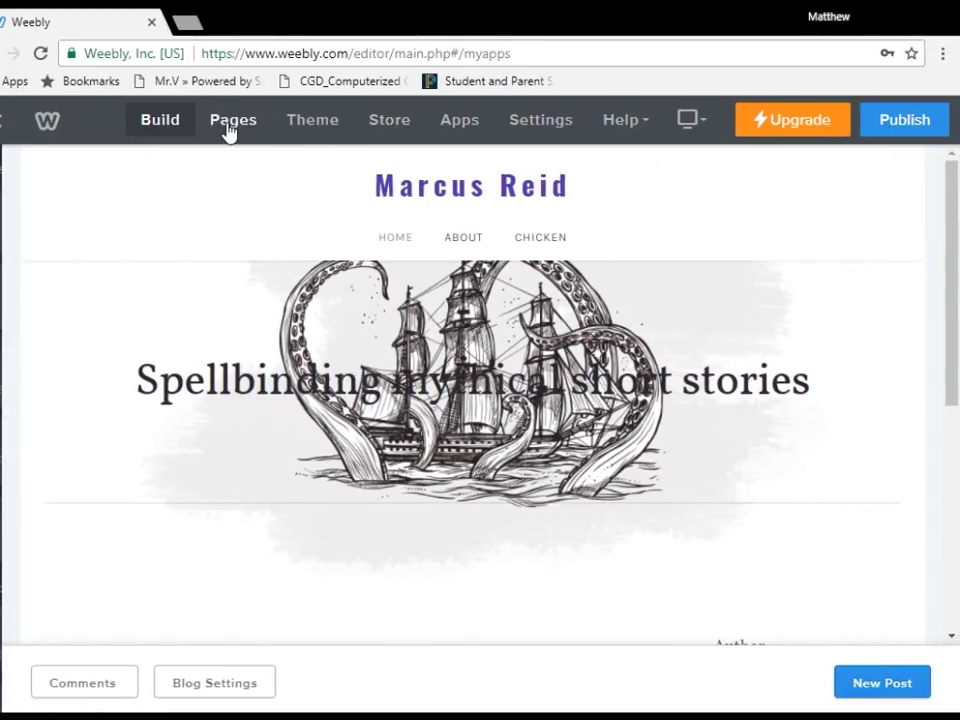
- Add a new standard page named 'Otter Lord' to the site navigation
click(228, 128)
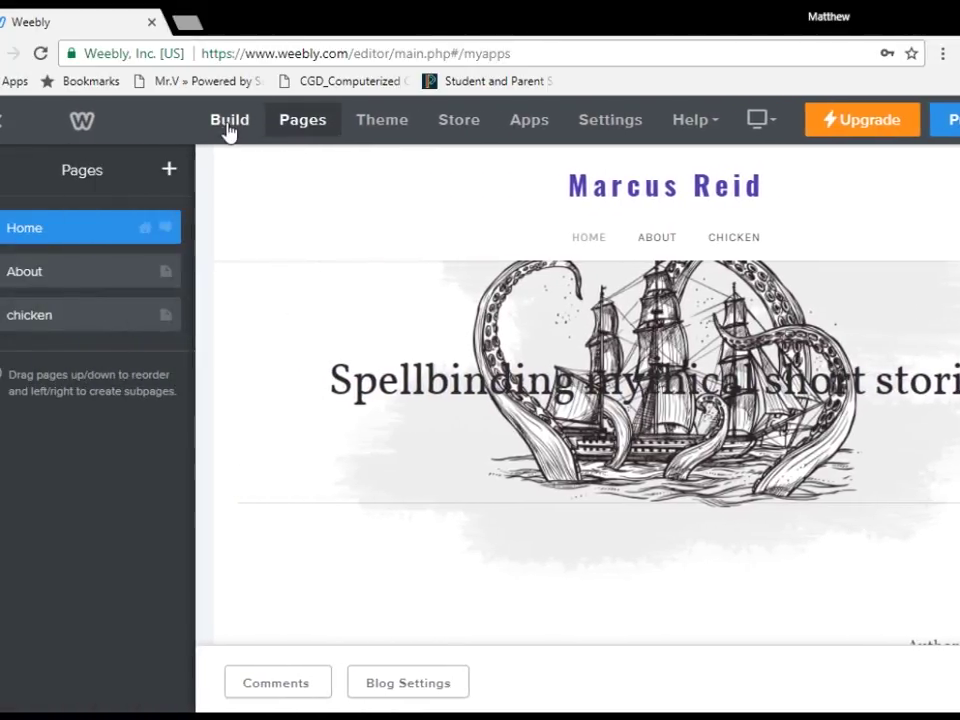
click(170, 172)
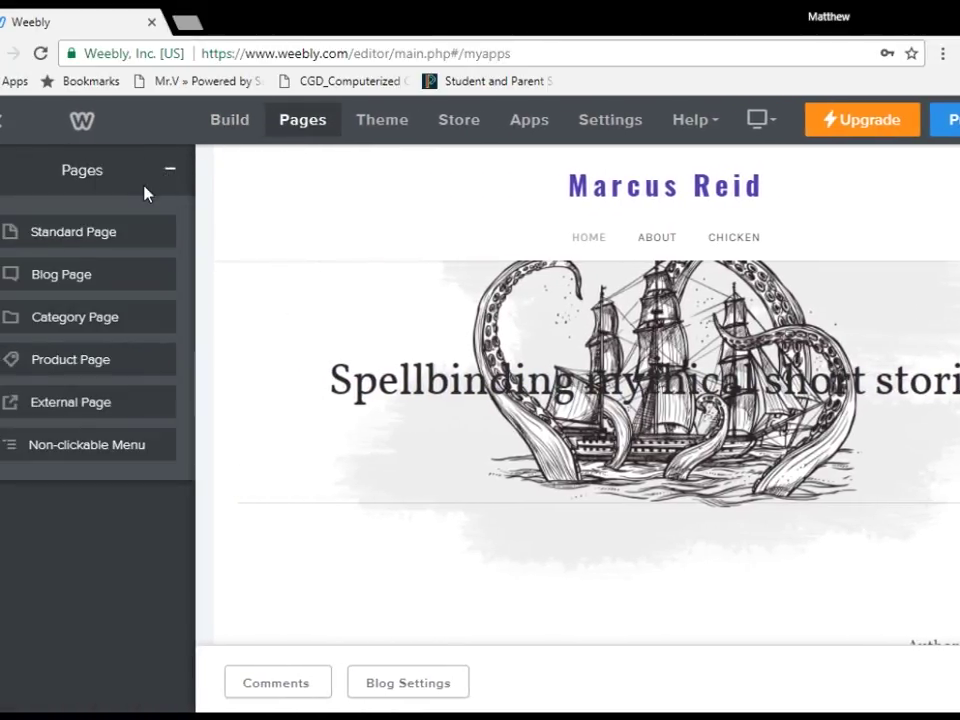
click(60, 231)
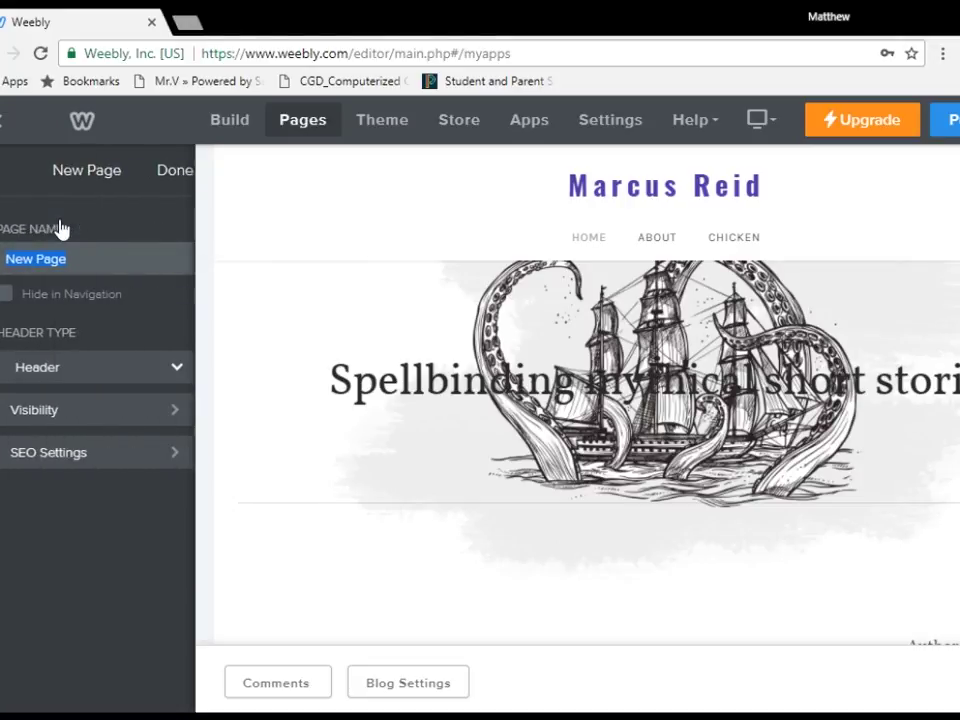
click(416, 229)
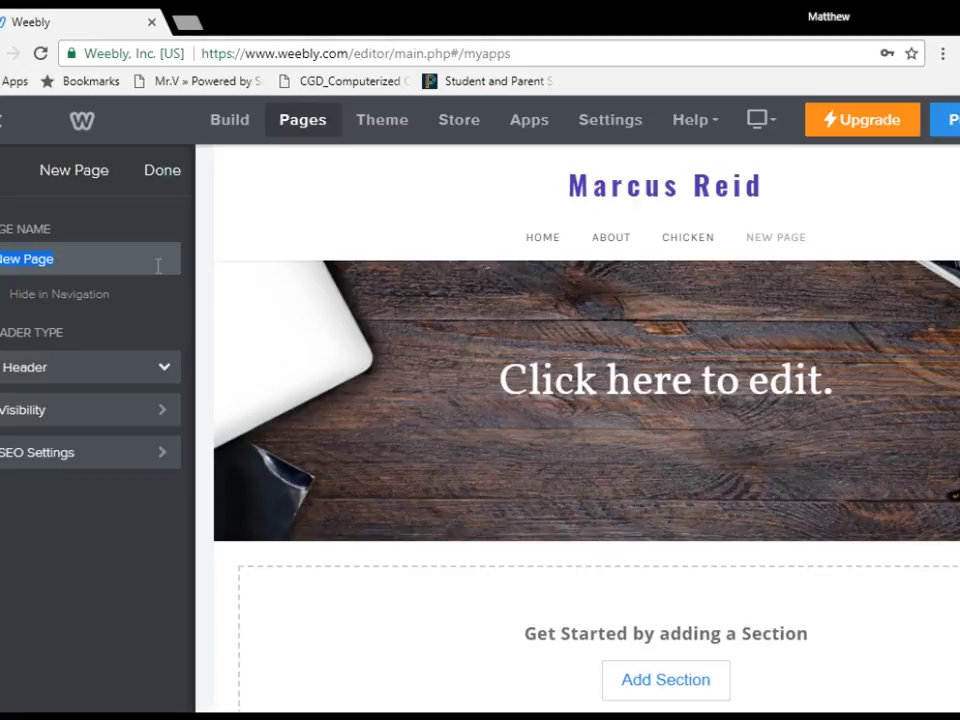
text(P)
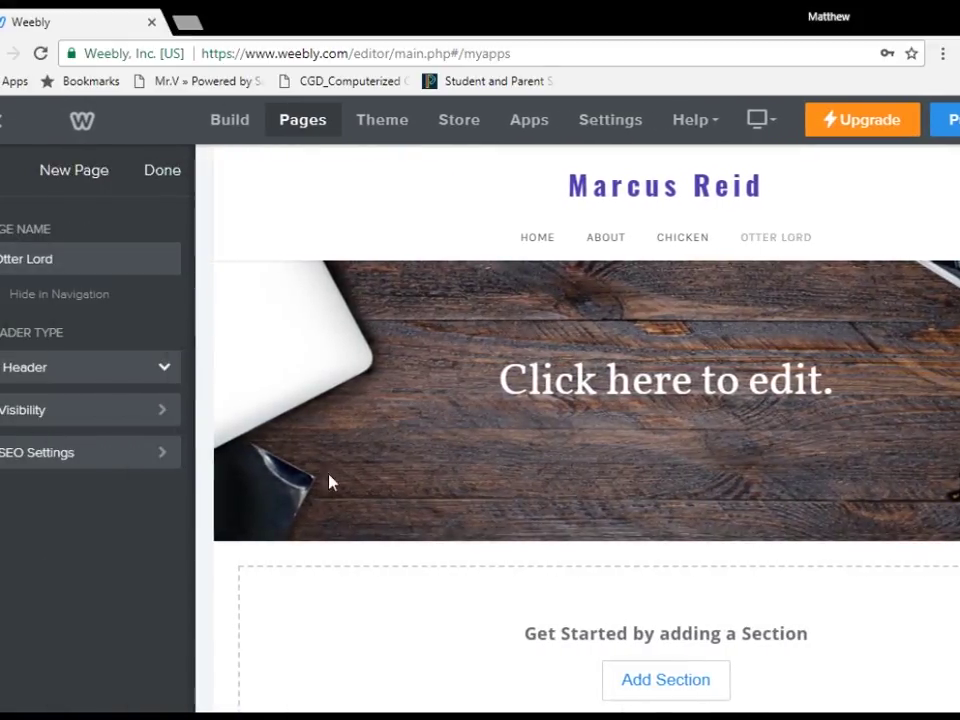
click(806, 242)
scroll(600, 350, down, 2)
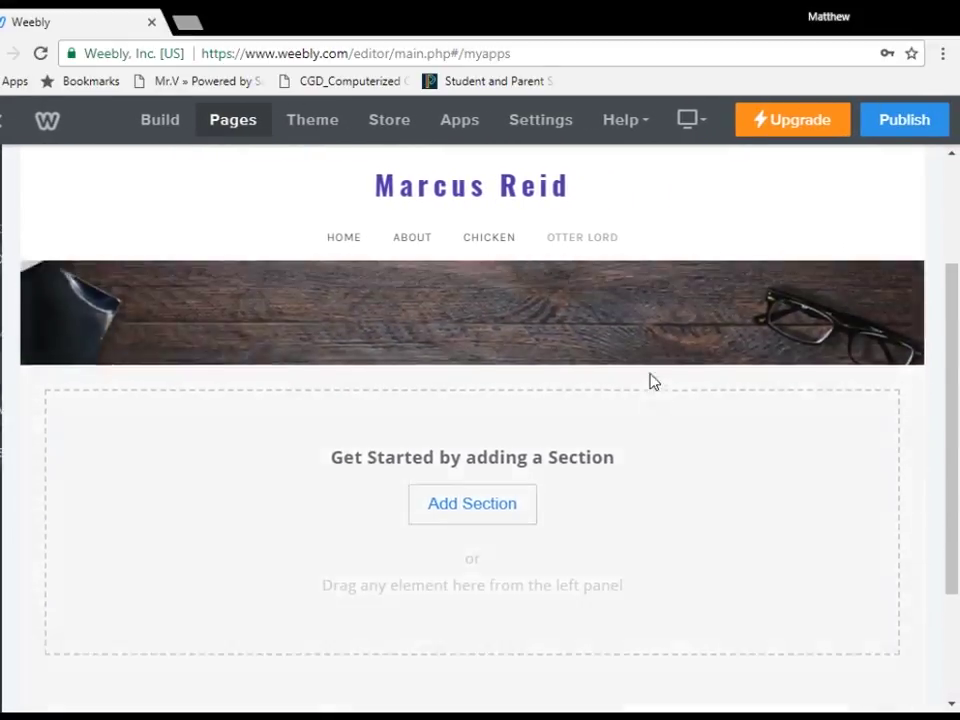
- Replace the Otter Lord header background image by searching free photos for 'otter'
scroll(649, 381, up, 2)
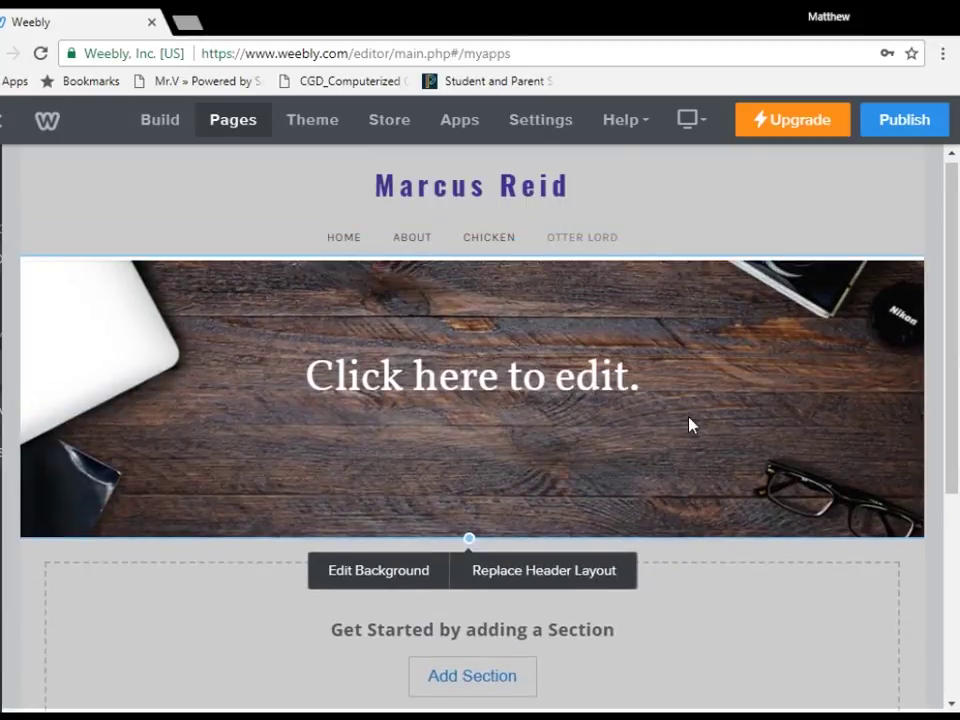
click(345, 578)
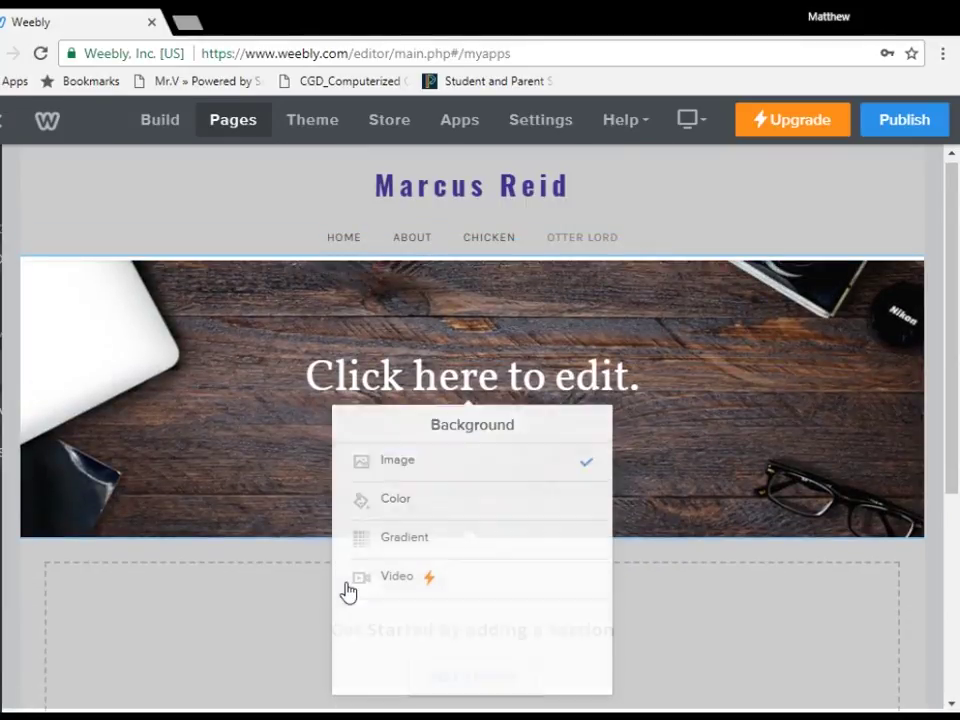
click(466, 463)
click(420, 535)
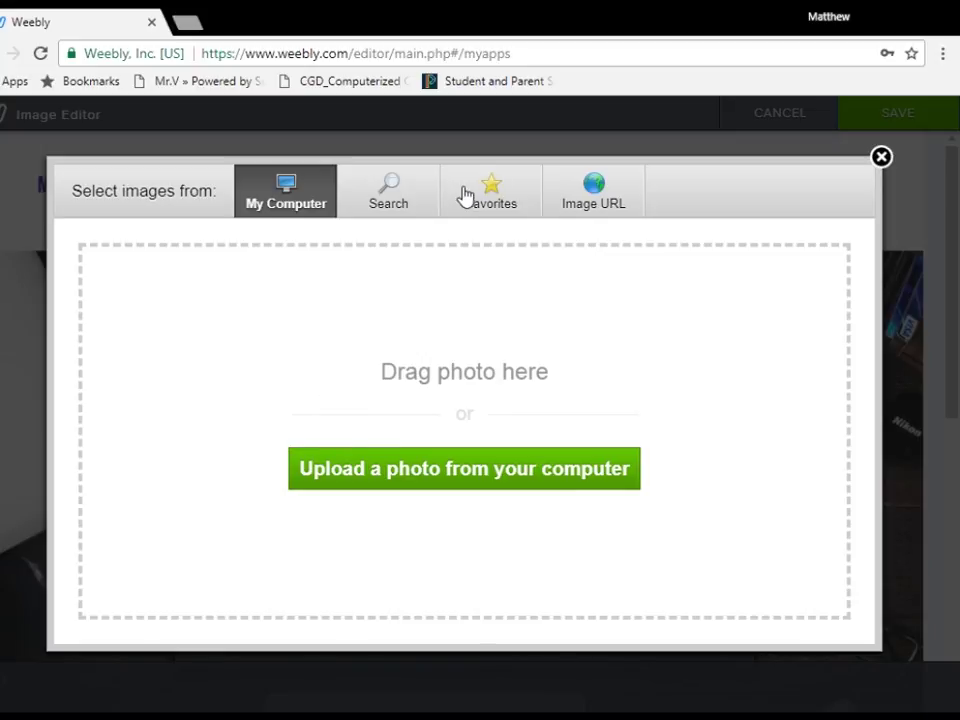
click(628, 204)
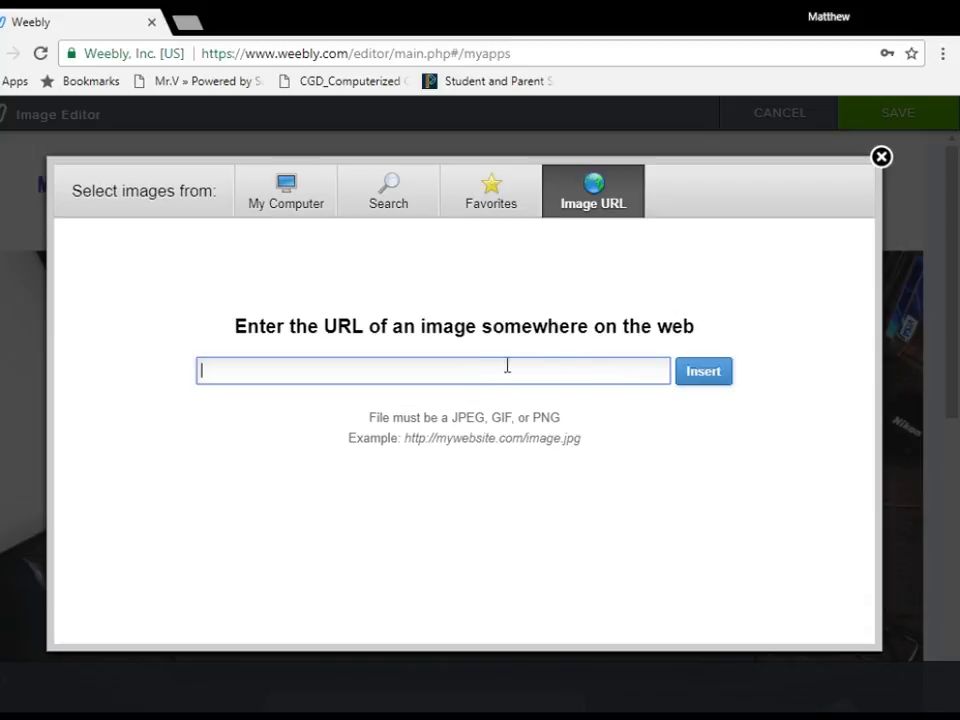
click(415, 213)
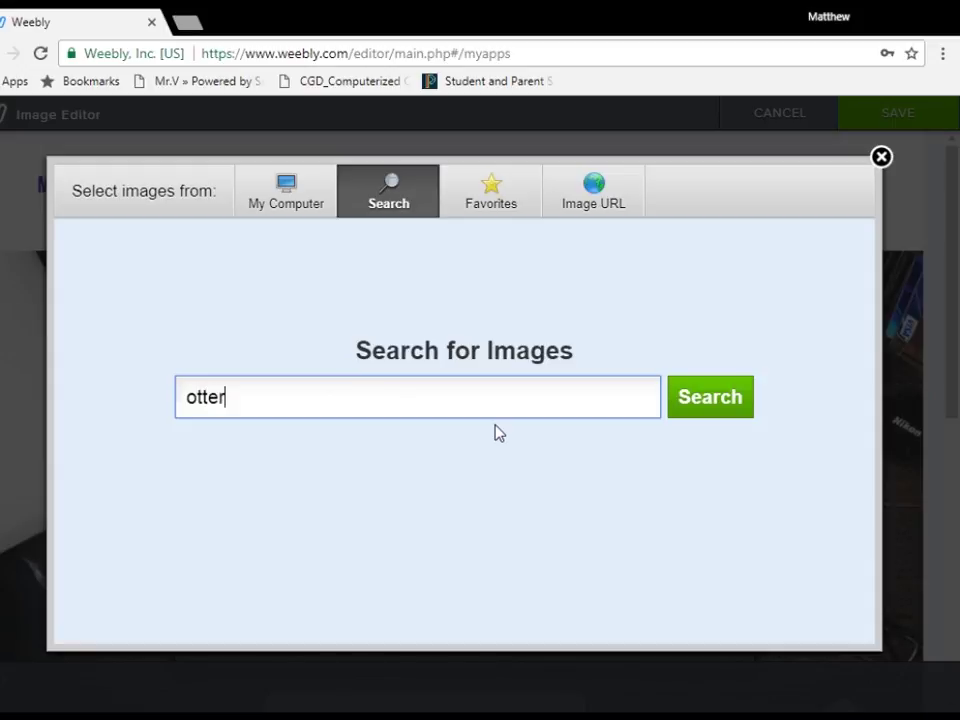
key(Return)
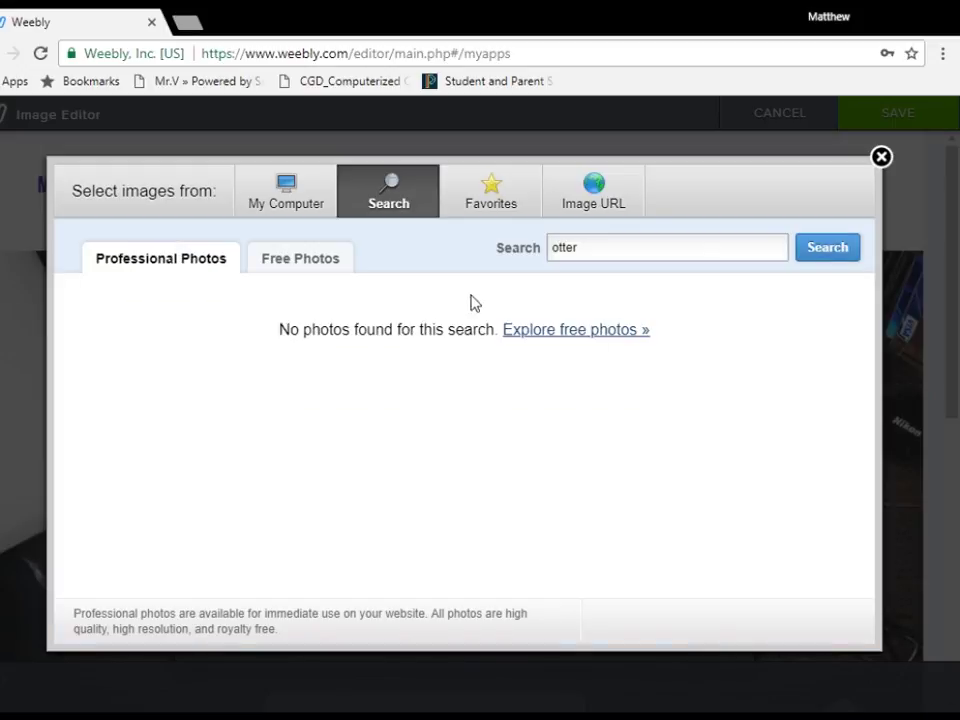
- Pick the otter-eating-a-fish photo, position it lower in the header, and save
click(326, 262)
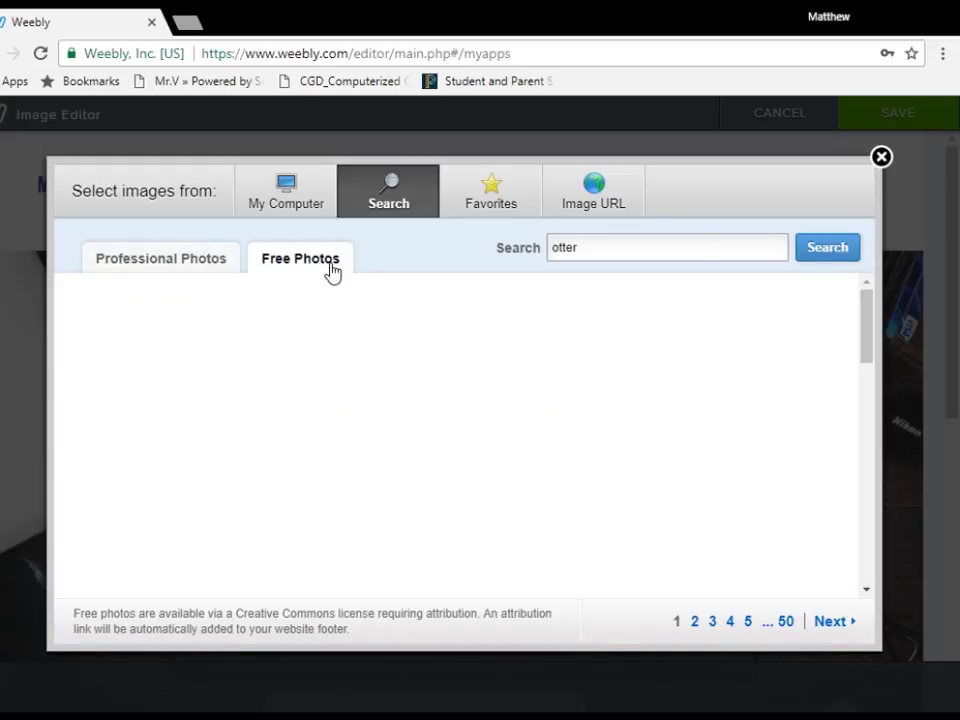
scroll(650, 320, down, 3)
mouse_move(343, 484)
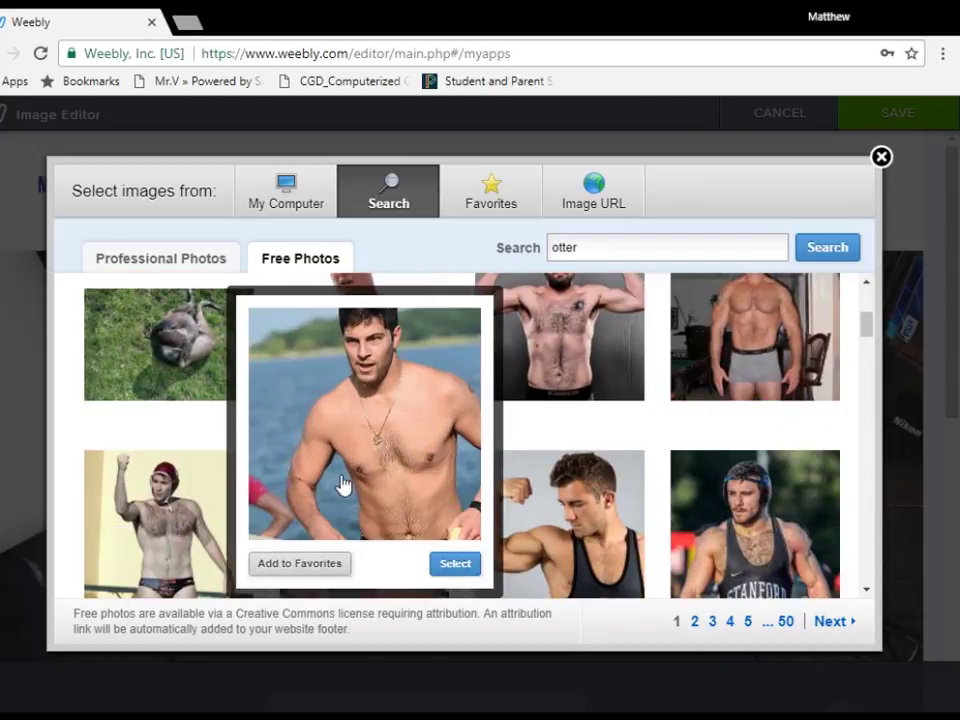
scroll(343, 484, down, 5)
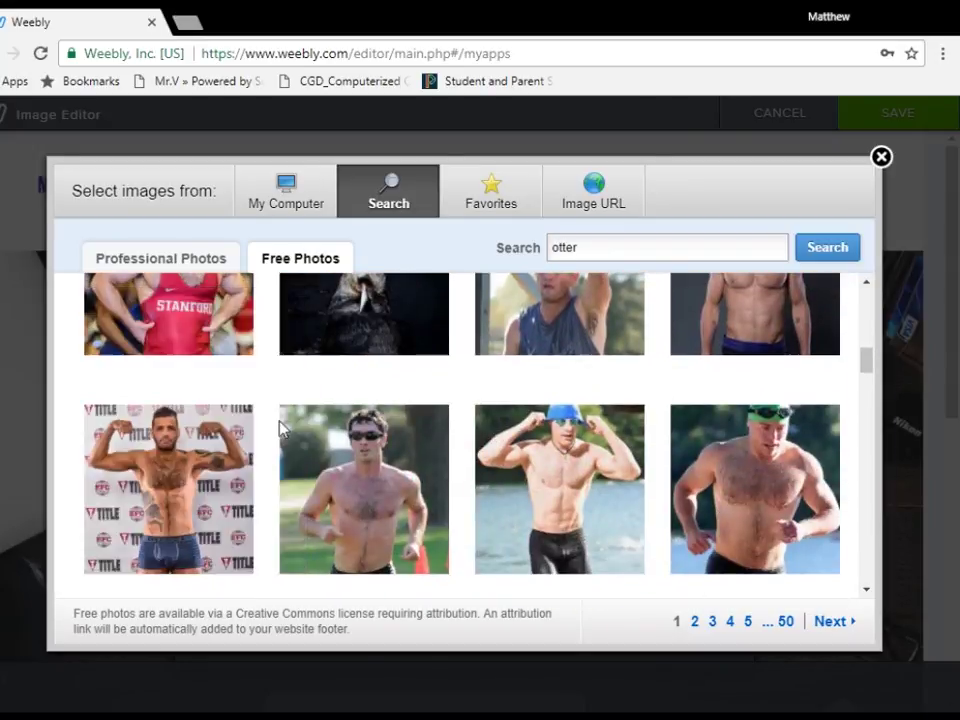
scroll(281, 428, up, 2)
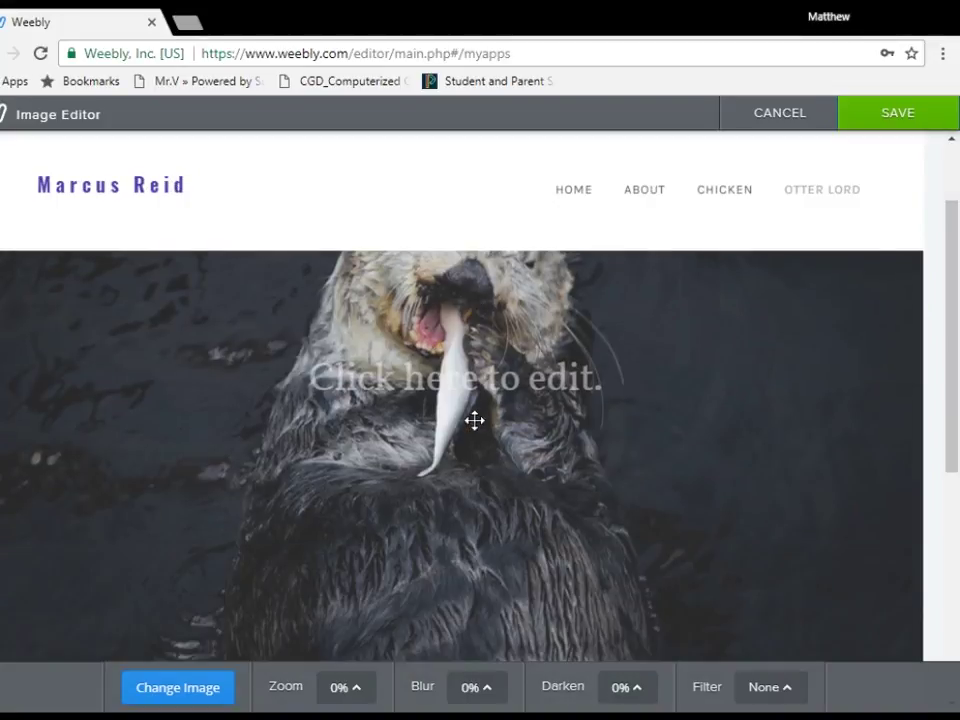
drag(557, 506, 560, 620)
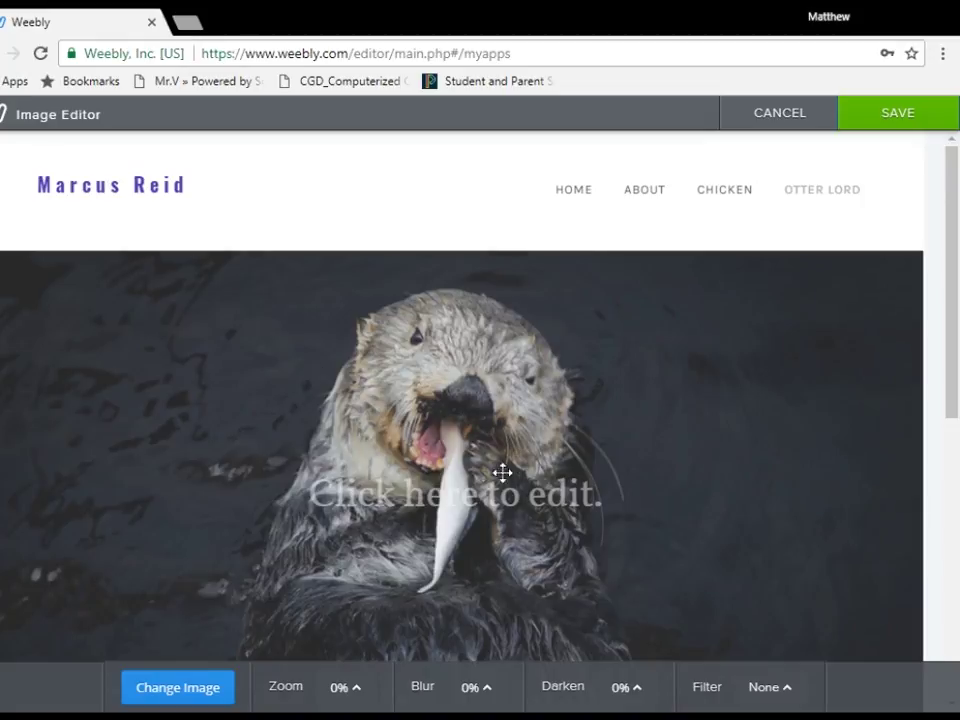
scroll(490, 476, down, 1)
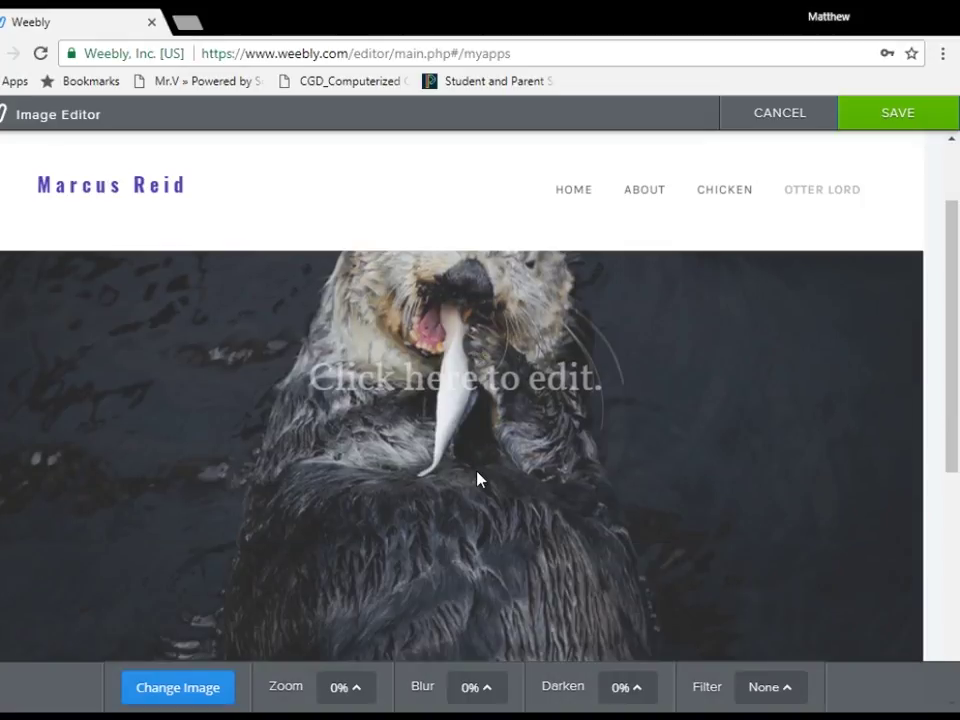
click(918, 120)
- Restyle the banner headline with a new alignment, italic and underline
scroll(660, 420, up, 1)
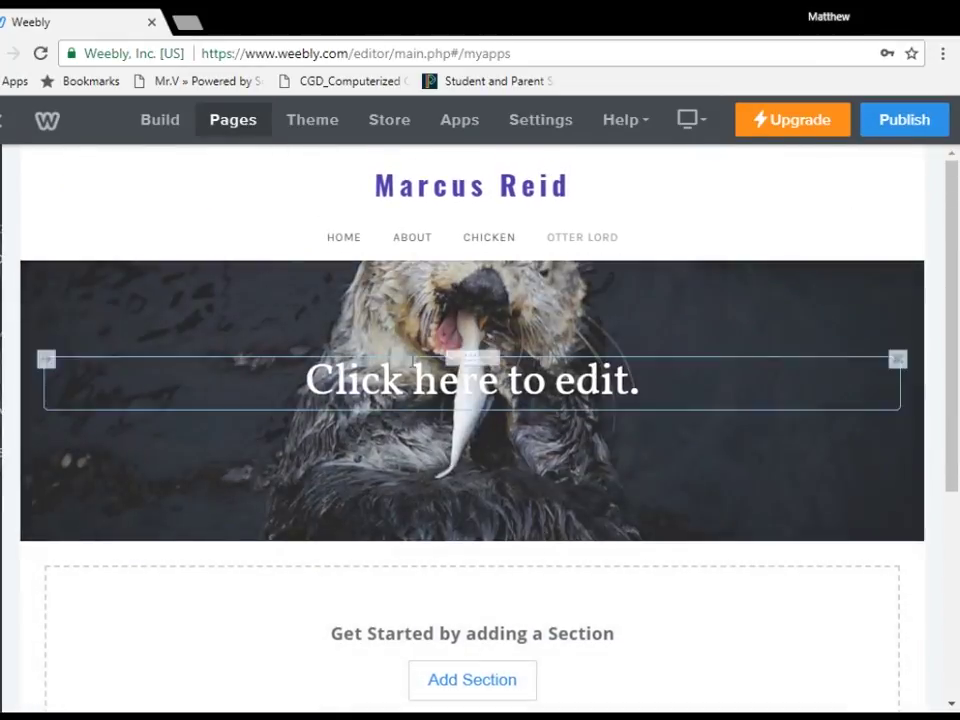
click(610, 380)
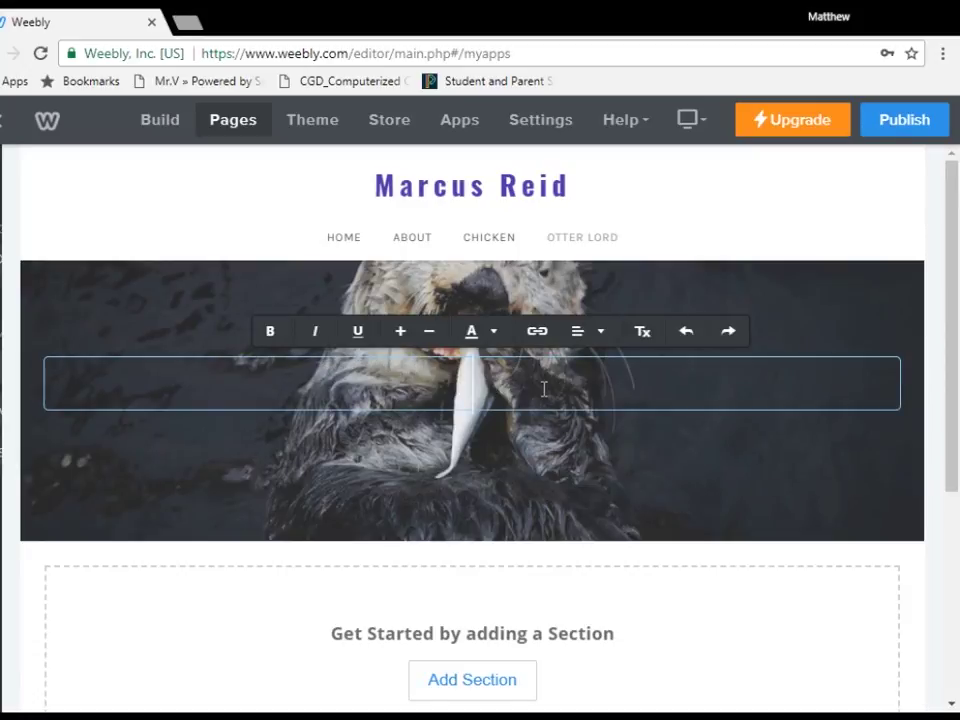
click(582, 340)
click(587, 362)
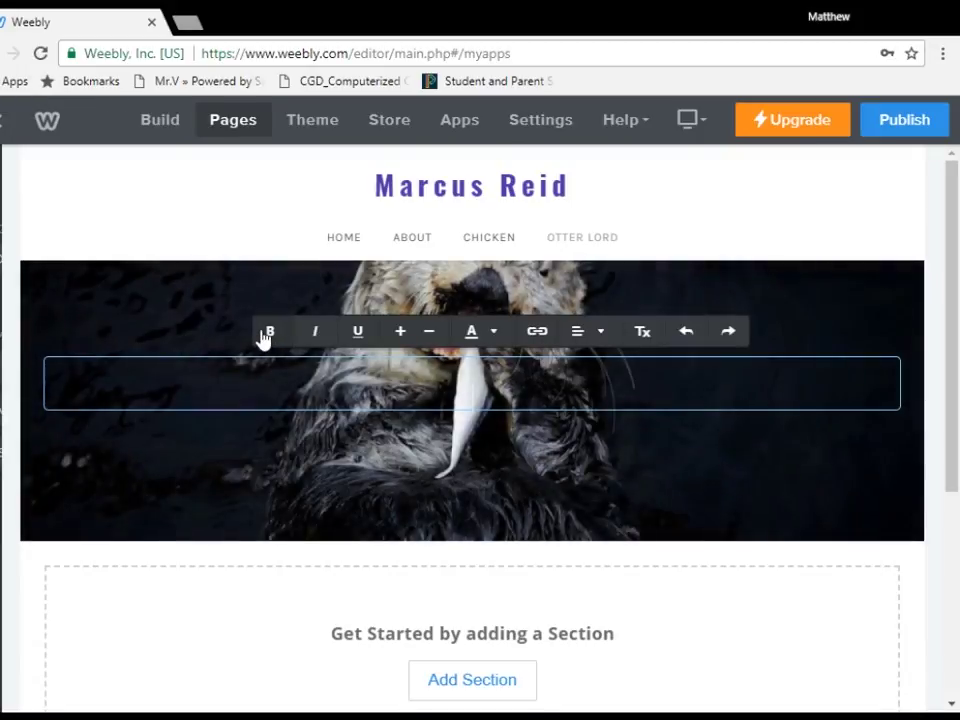
click(315, 341)
click(366, 343)
- Replace the headline with test text and colour it dark red
text(tuhiuhiuhyiuh)
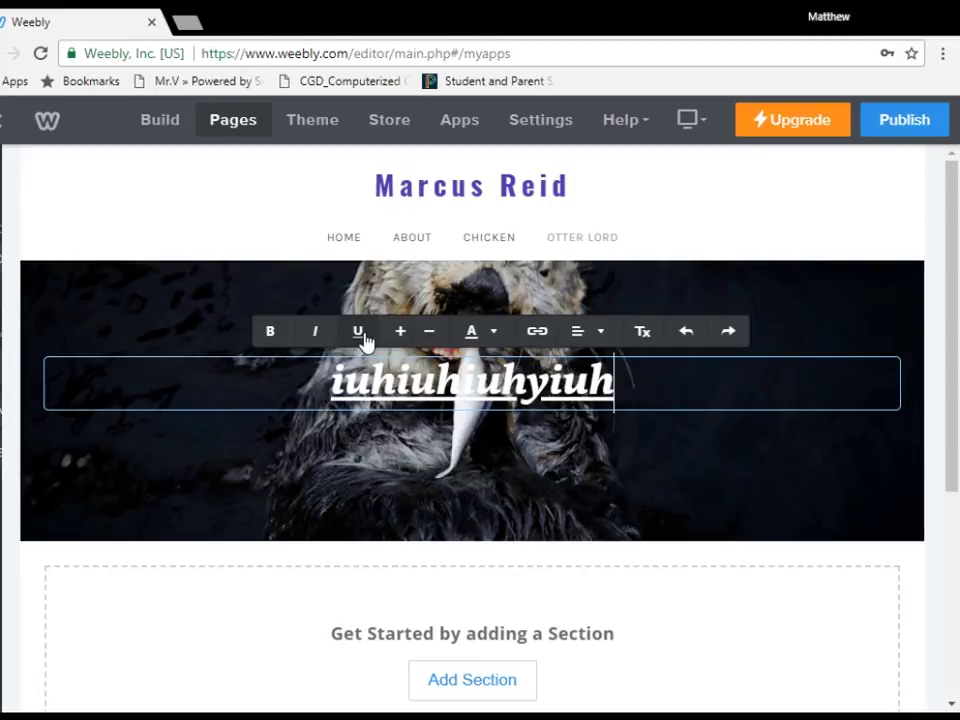
key(shift+Left)
key(shift+Left)
key(shift+Left)
key(shift+Left)
key(shift+Left)
key(shift+Left)
key(shift+Left)
key(shift+Left)
key(shift+Left)
key(shift+Left)
key(shift+Left)
key(shift+Left)
key(shift+Left)
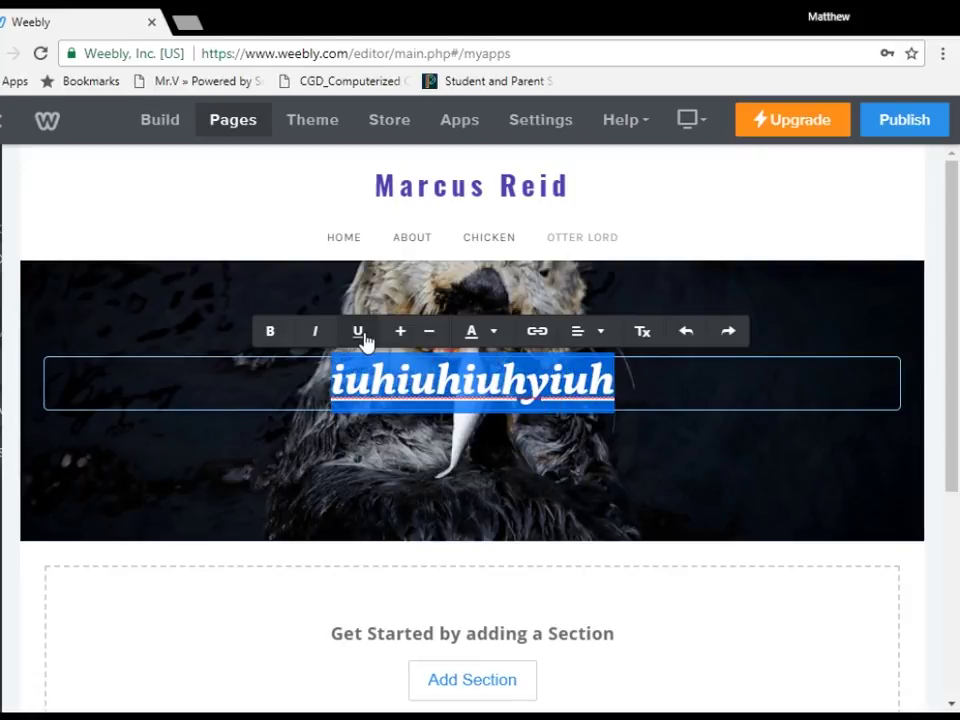
key(BackSpace)
click(493, 341)
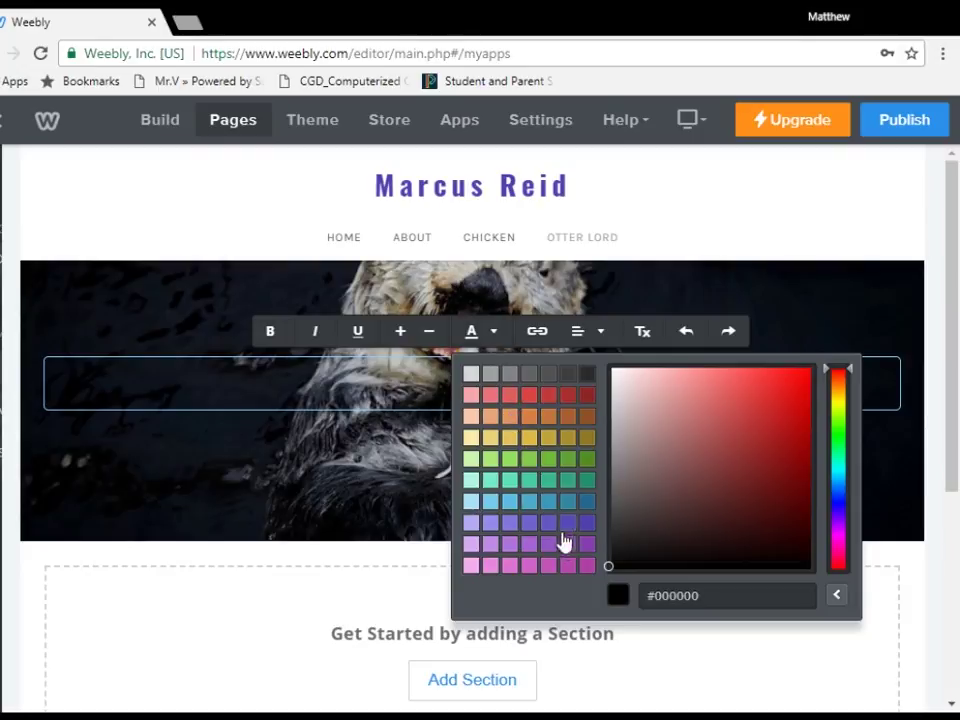
click(586, 397)
text(jkh)
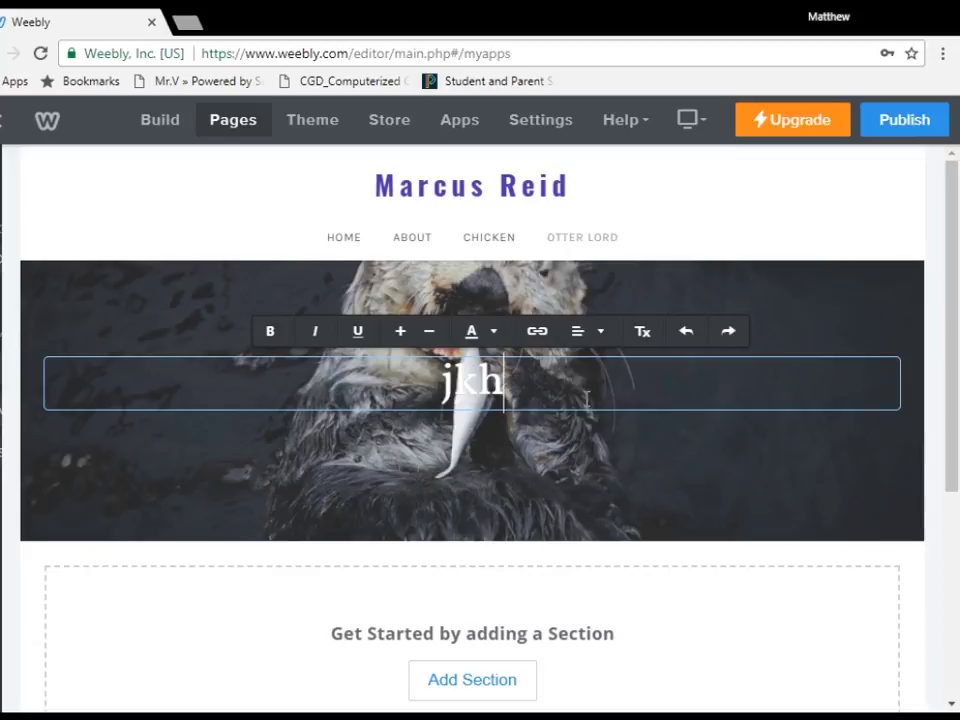
key(BackSpace)
key(BackSpace)
key(BackSpace)
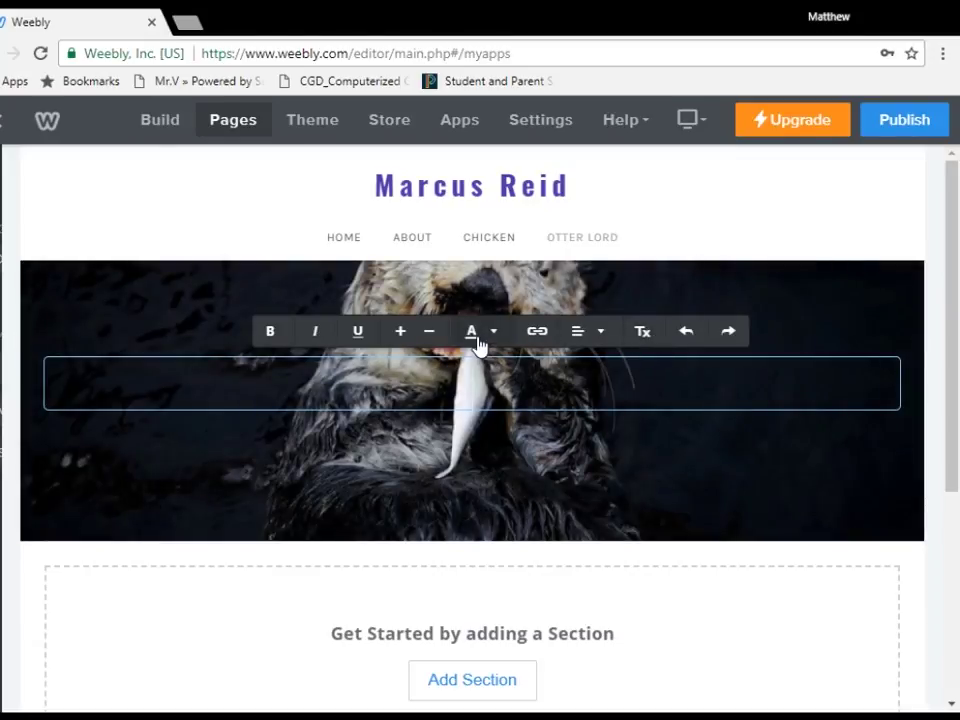
- Type 'lkjjlkjlkjlkj' as the headline after trying the custom colour picker
mouse_move(480, 338)
click(585, 594)
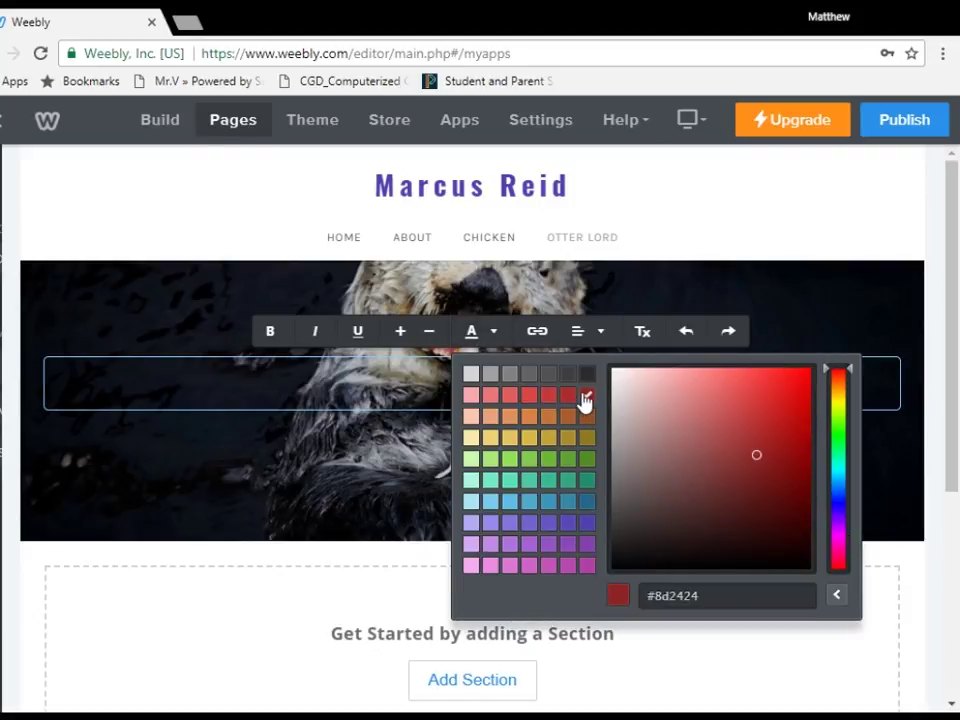
click(492, 340)
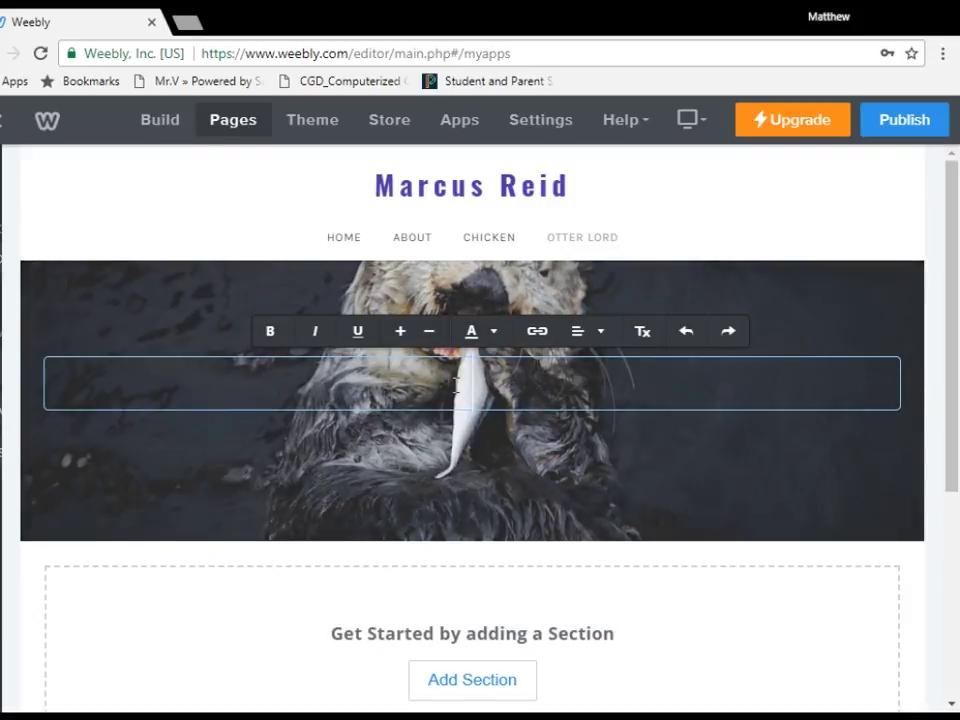
text(lkjjlkjlkjlkj)
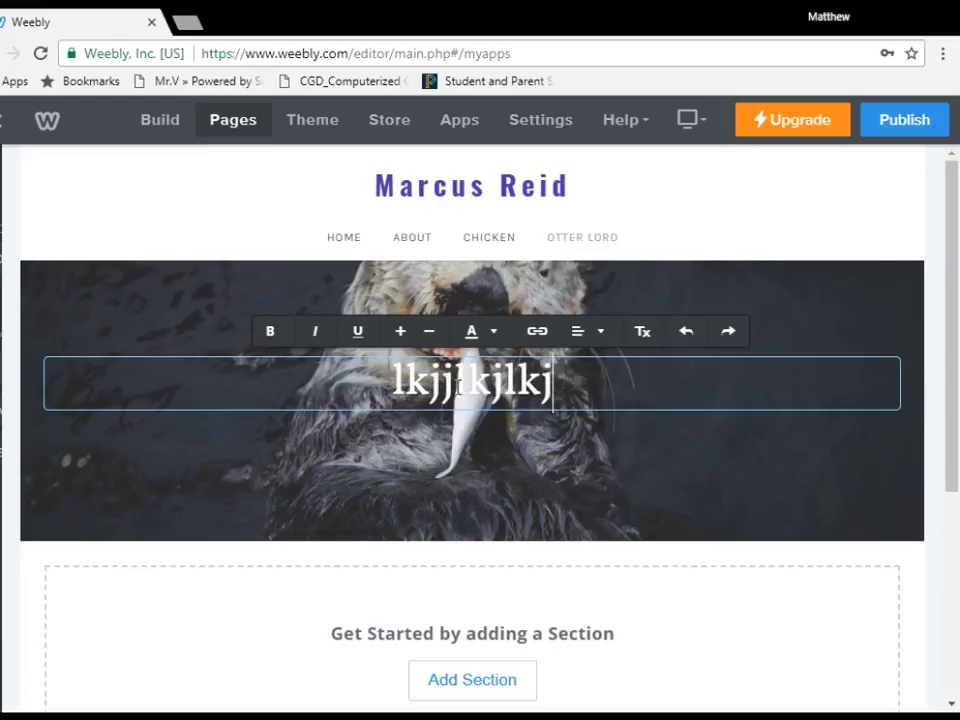
key(shift+Left)
key(shift+Left)
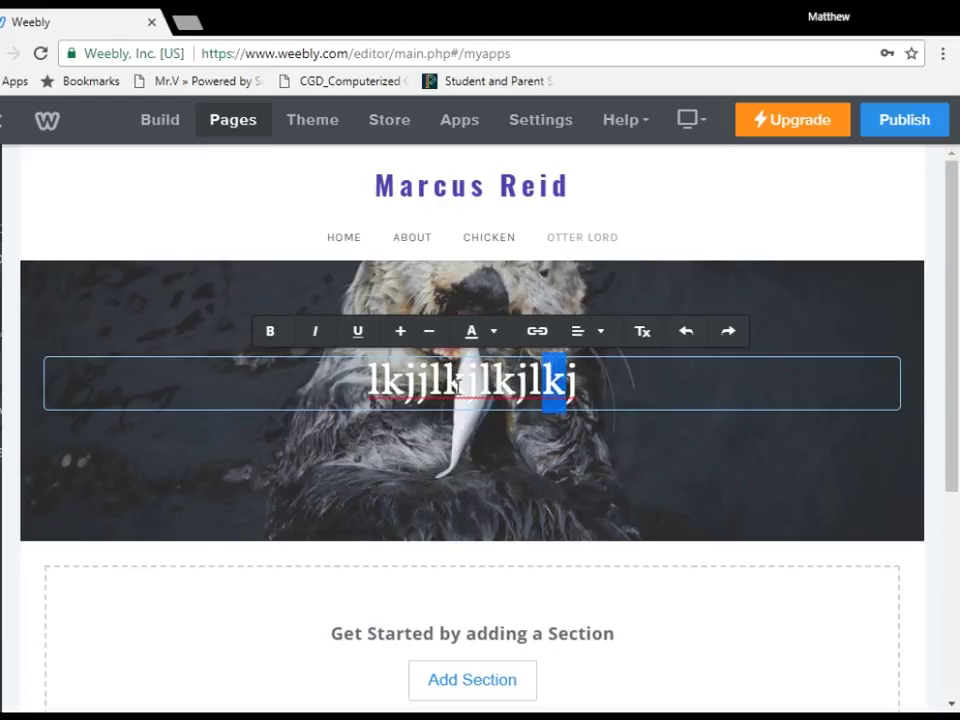
key(shift+Left)
key(shift+Left)
key(shift+Left)
key(shift+Left)
key(shift+Left)
key(shift+Left)
key(shift+Left)
key(shift+Left)
key(shift+Left)
key(shift+Left)
- Recolour and underline the headline, then trim its last letter to 'lkjjlkjlkjlk'
click(482, 332)
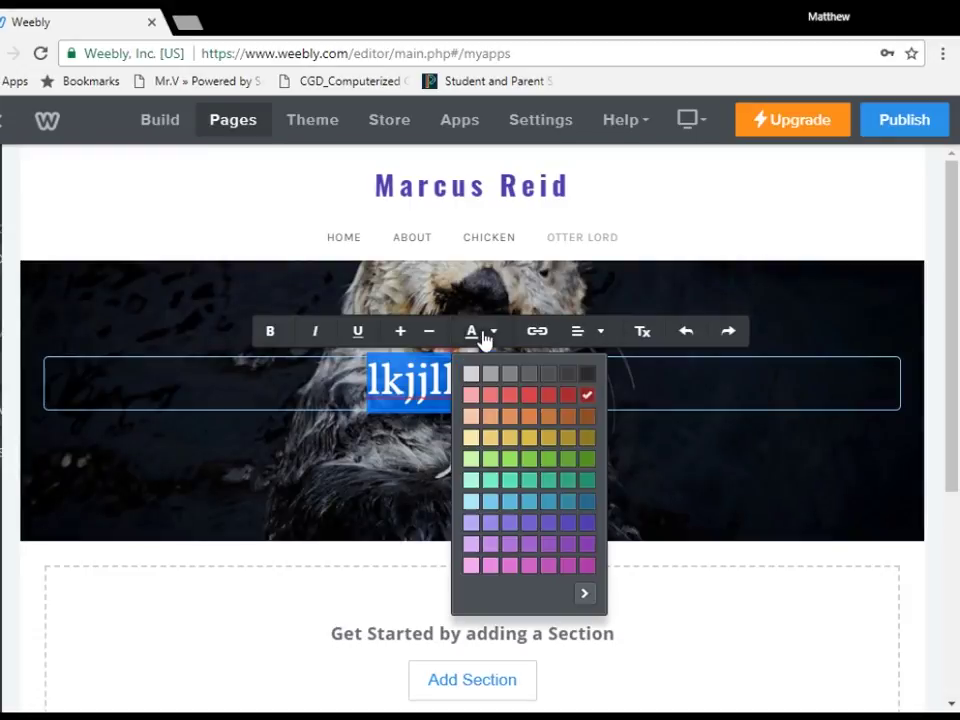
click(514, 376)
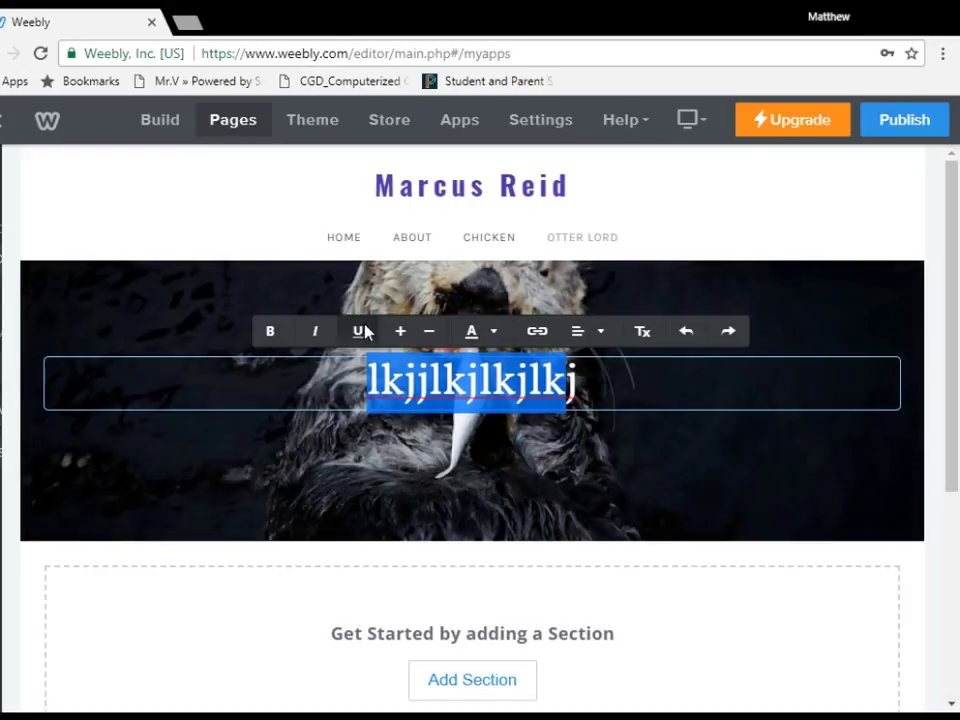
click(365, 332)
click(570, 382)
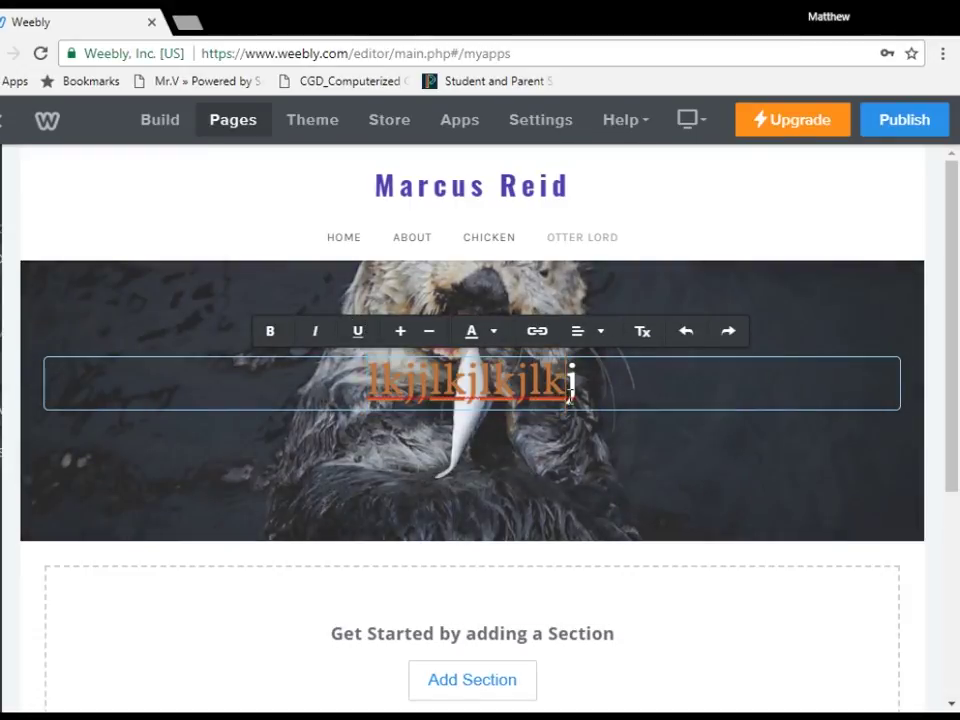
drag(588, 385, 242, 364)
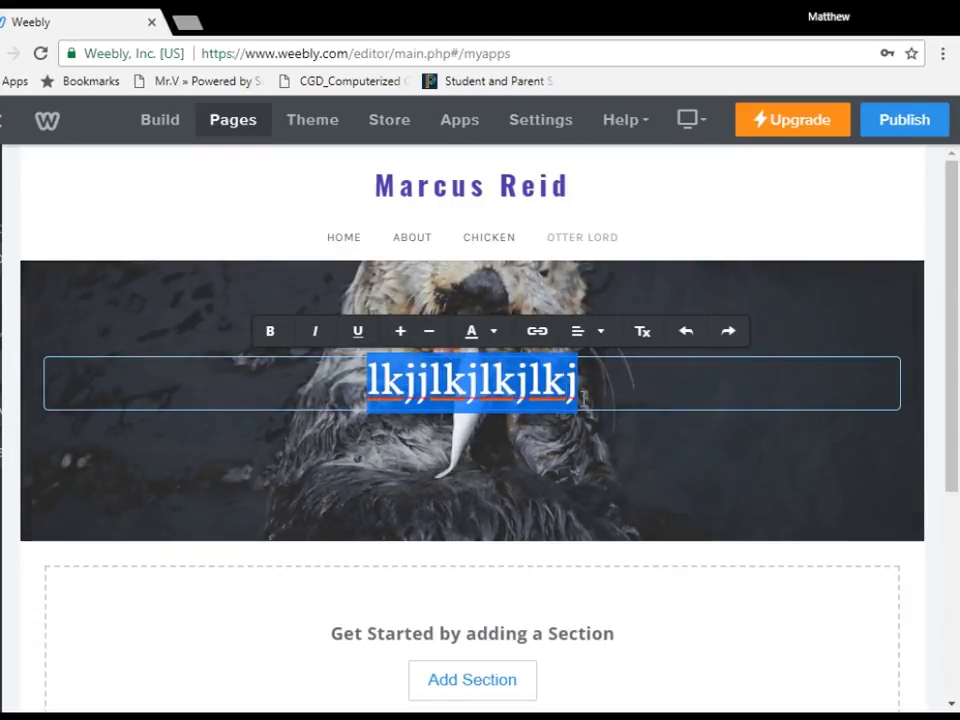
click(525, 357)
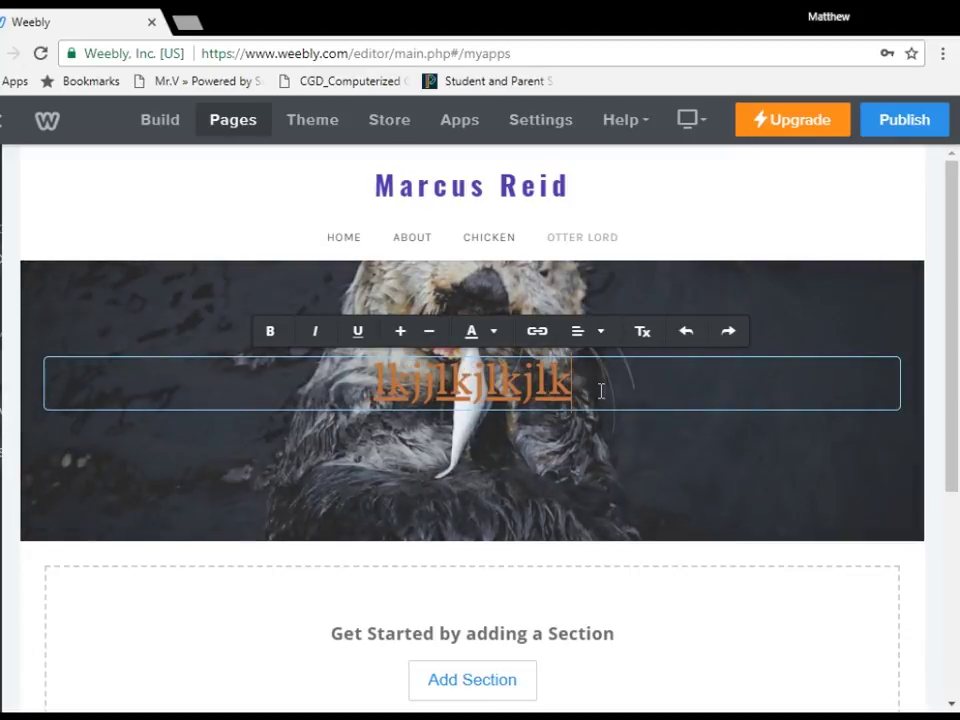
key(BackSpace)
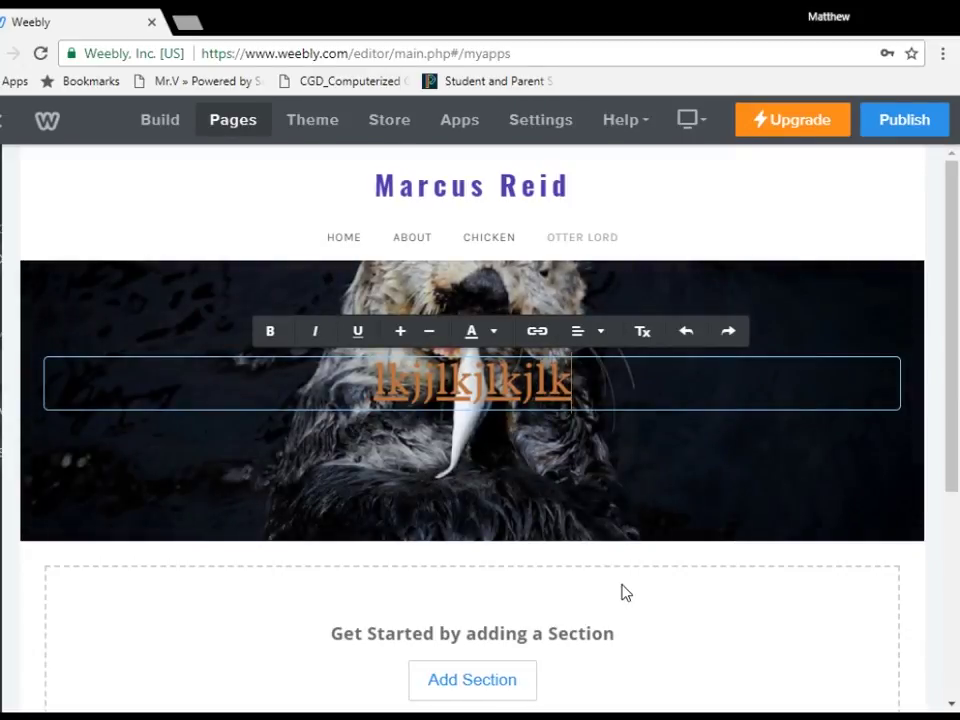
- Drop an Image element into the empty section below the otter banner, skipping the layout picker
click(621, 592)
scroll(519, 561, down, 3)
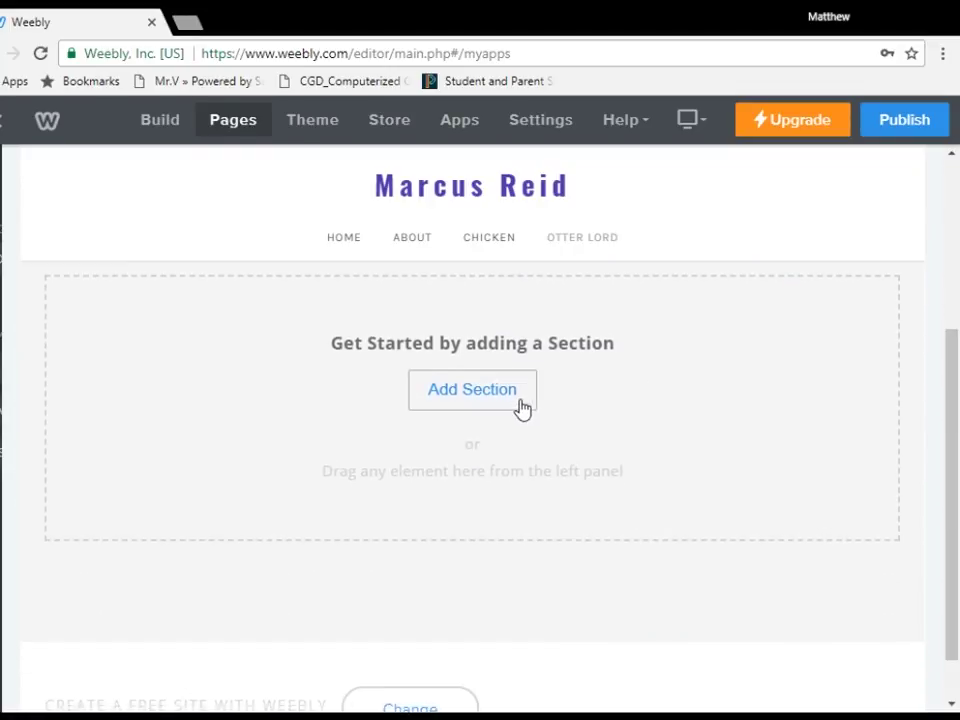
click(521, 408)
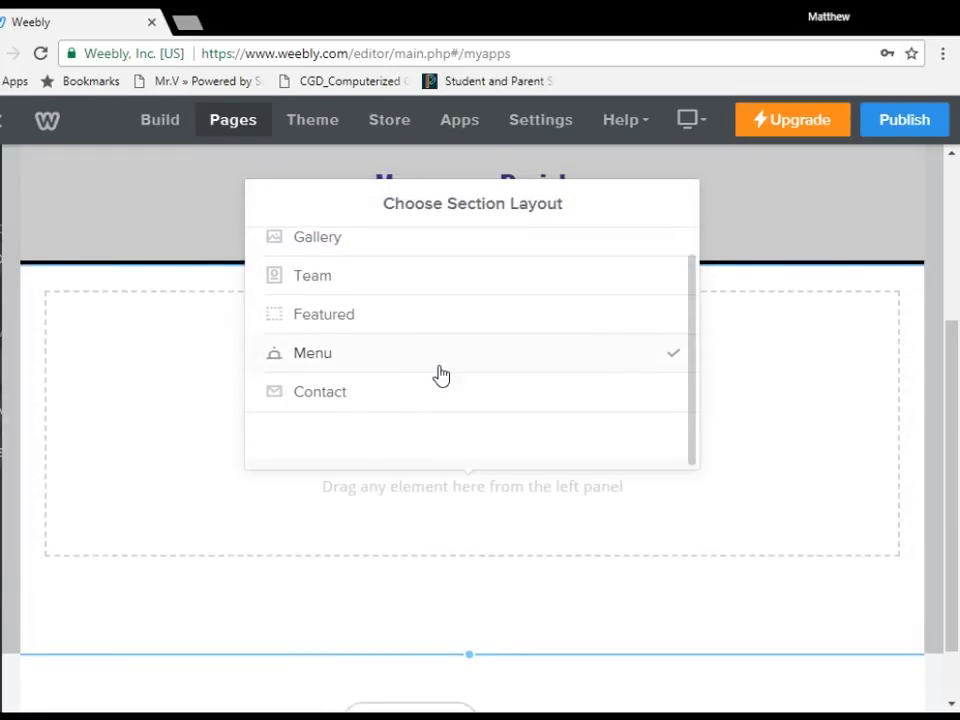
click(78, 423)
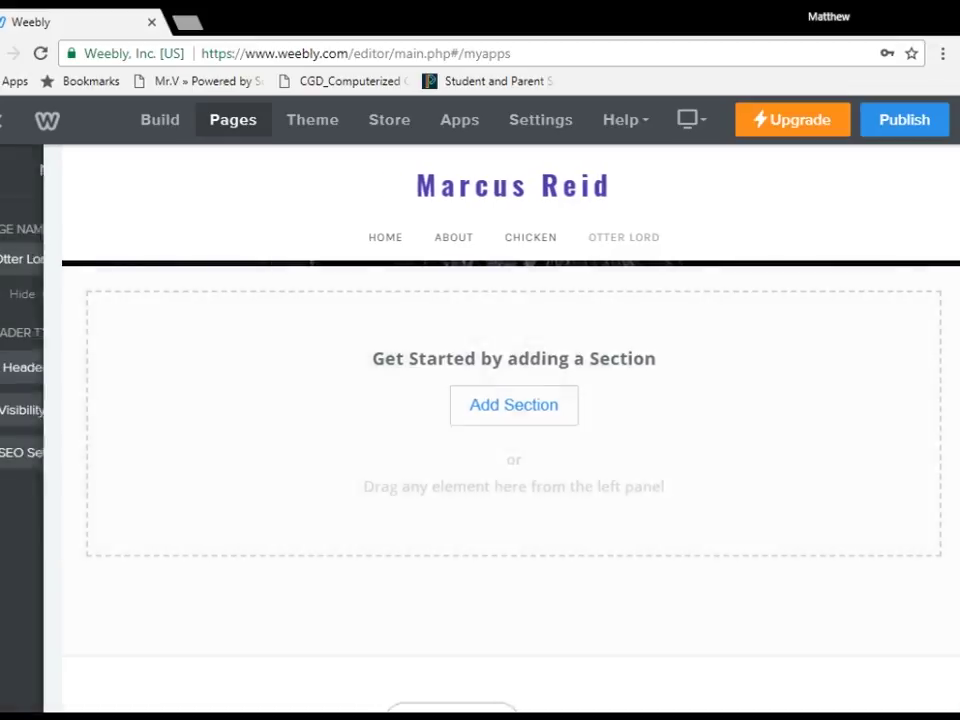
click(237, 121)
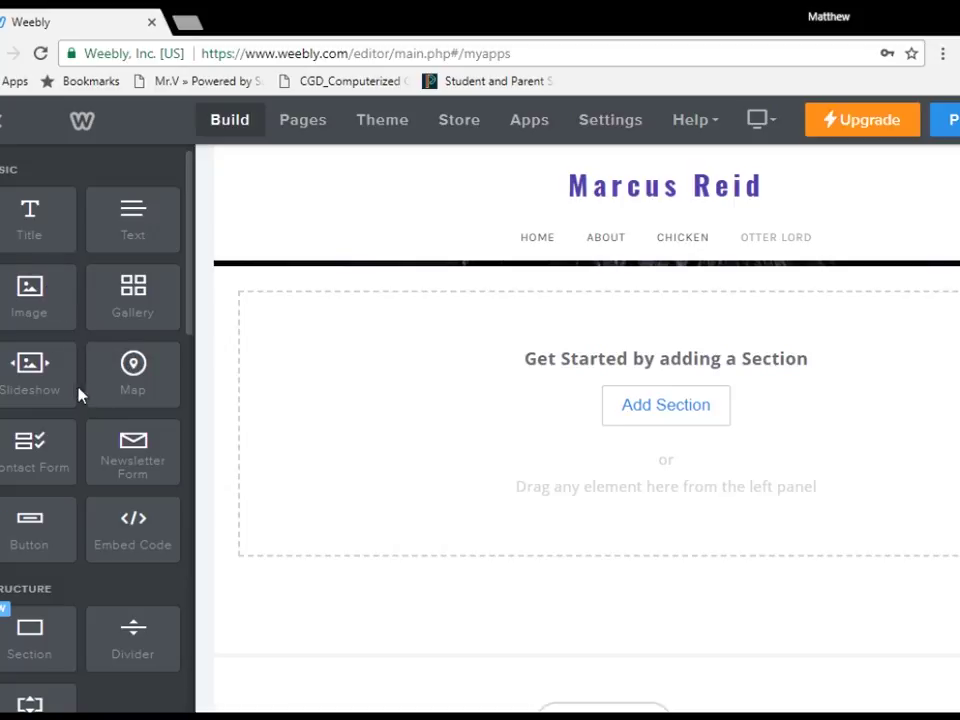
drag(5, 295, 410, 422)
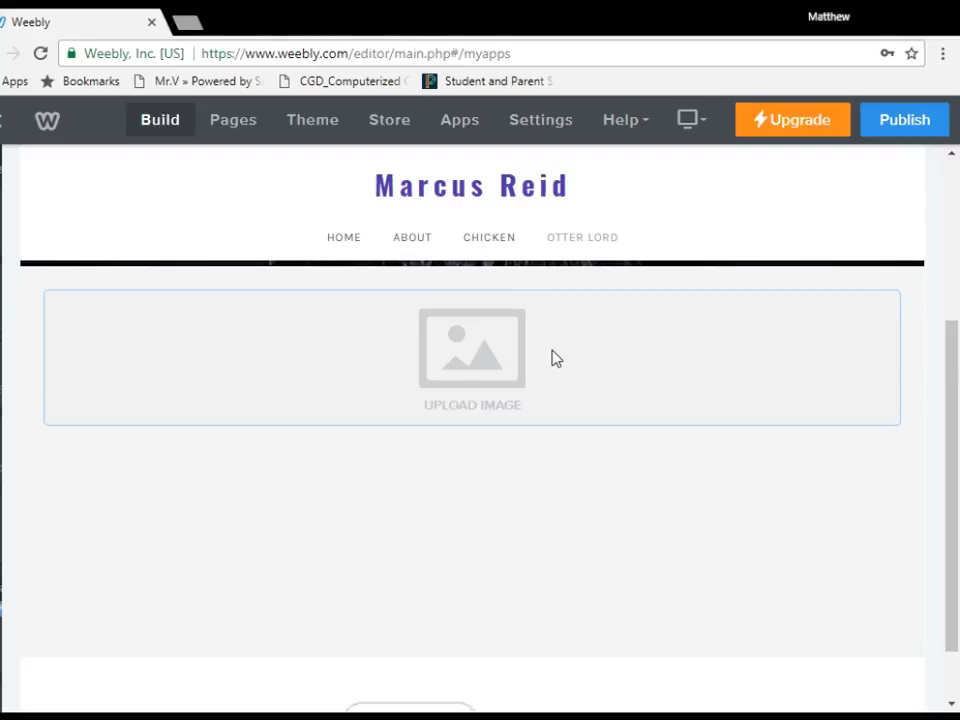
- Fill the image block with the red donut photo from a free-photo search for 'donut'
click(490, 358)
click(420, 198)
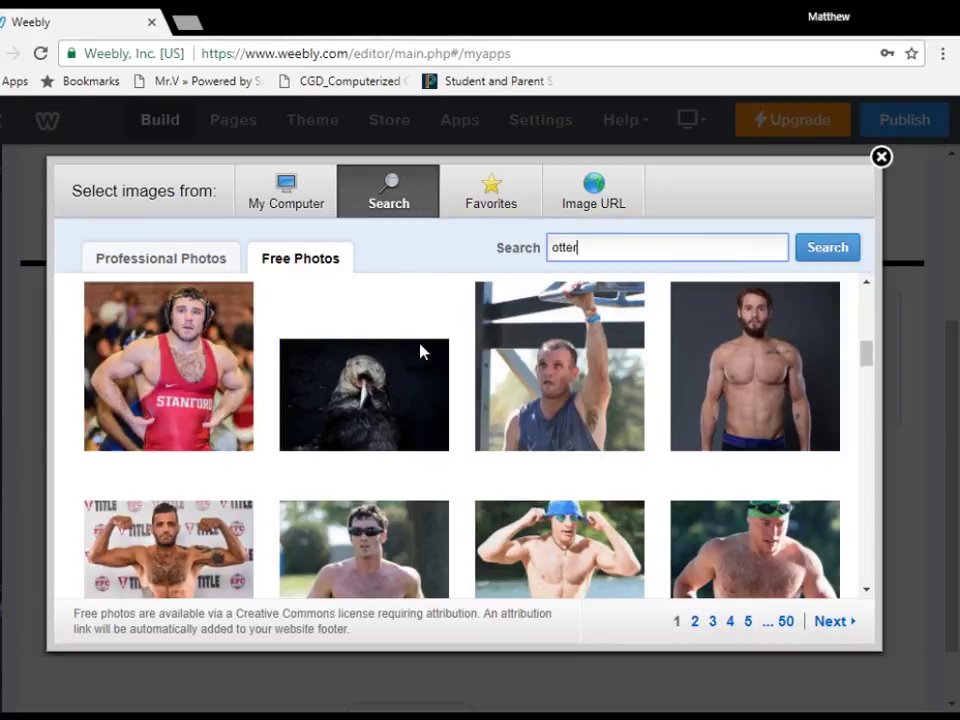
triple_click(638, 242)
text(donut)
key(Return)
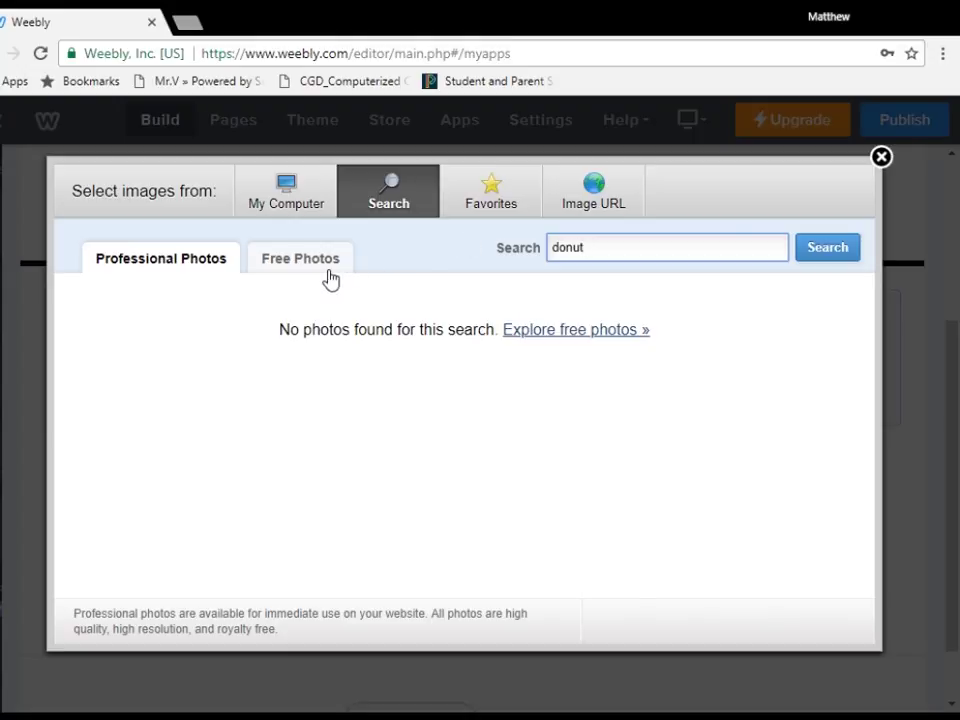
click(330, 277)
mouse_move(505, 420)
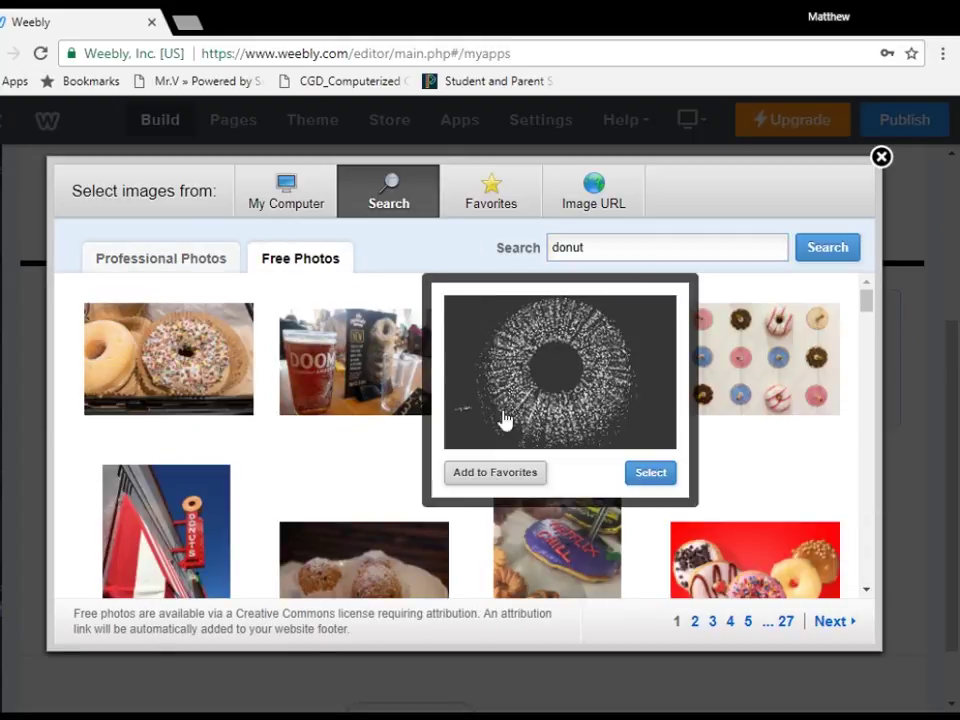
scroll(354, 360, down, 3)
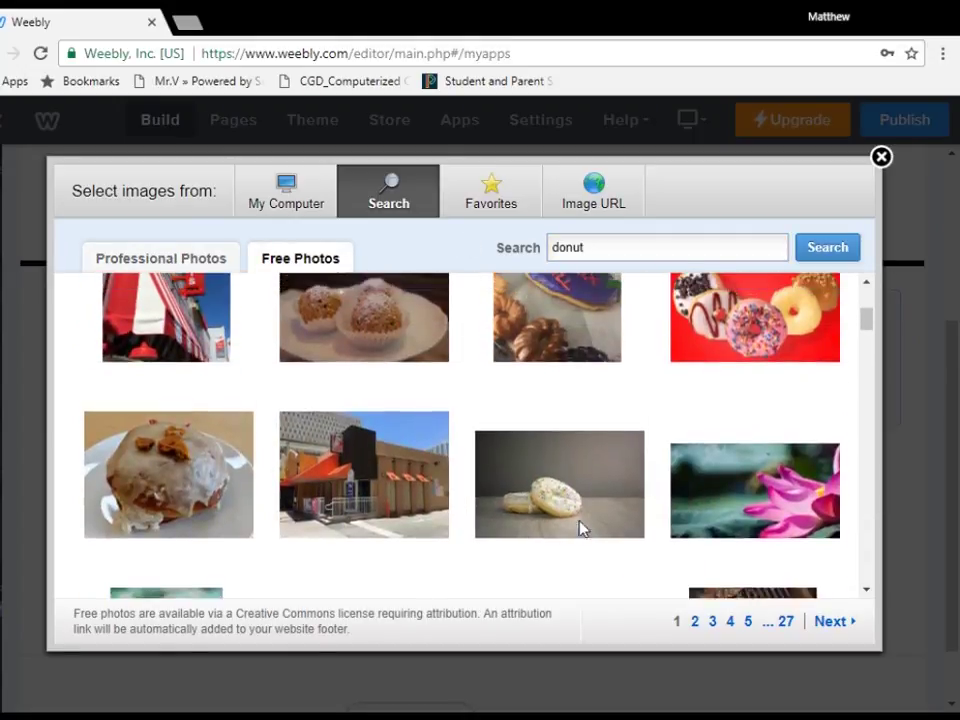
scroll(583, 528, up, 2)
mouse_move(776, 375)
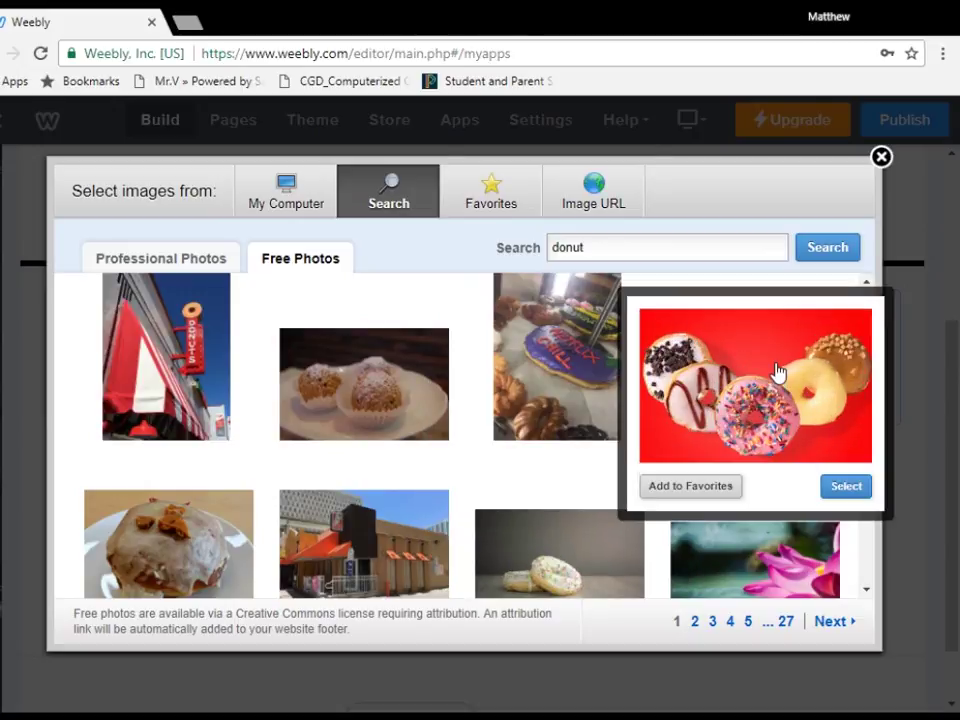
click(845, 487)
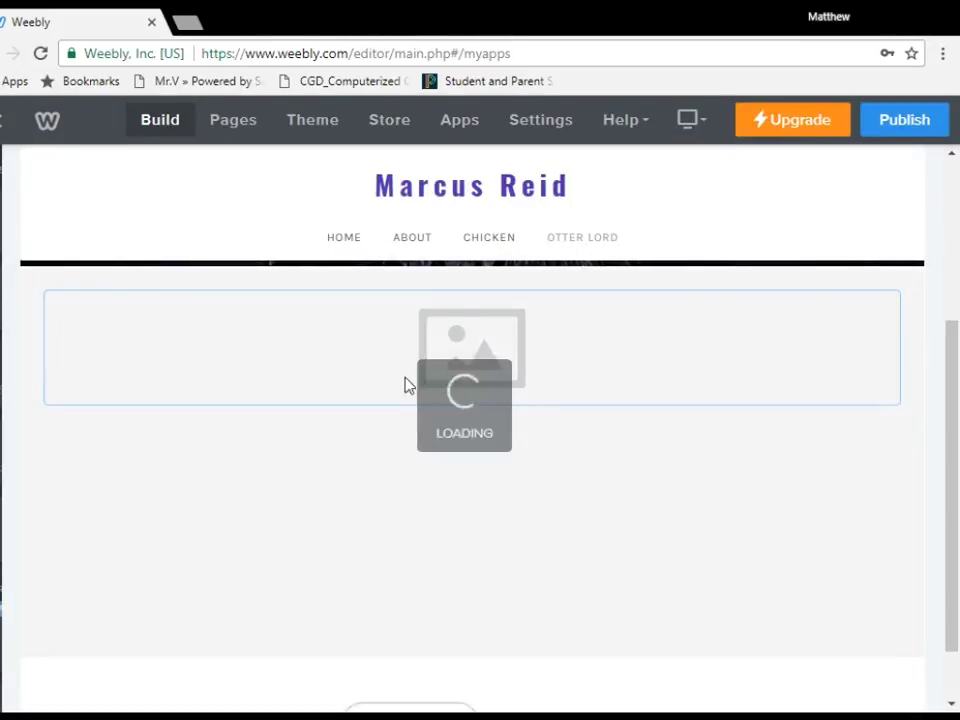
- Add a Text element below the donut photo
scroll(557, 450, down, 3)
scroll(332, 456, up, 1)
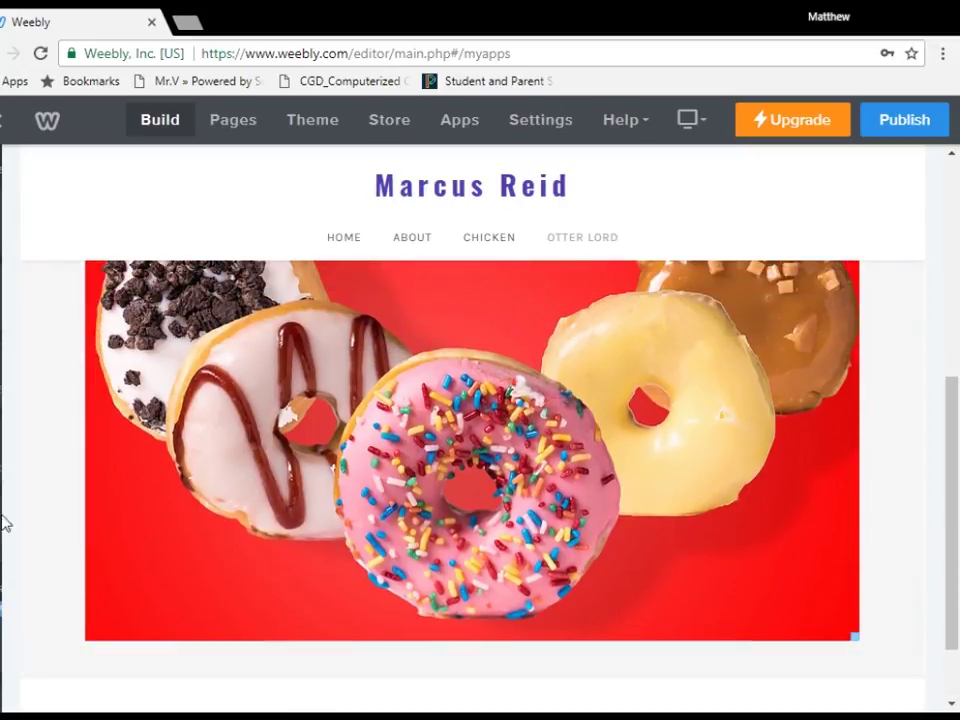
mouse_move(3, 522)
drag(133, 208, 315, 658)
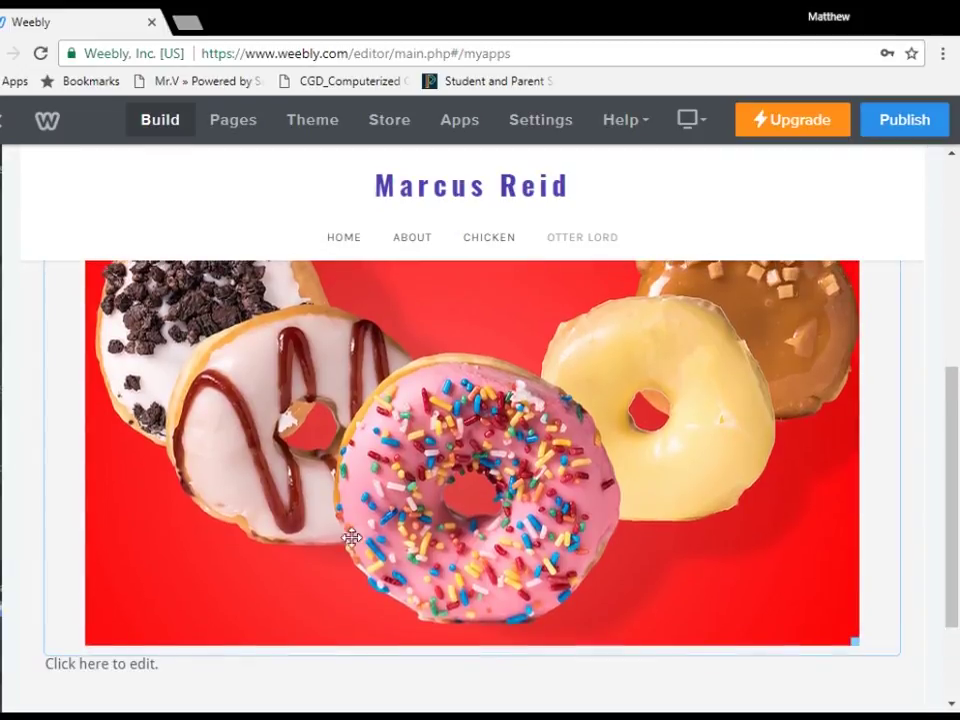
- Write 'Donuts are the most superior form of breakfast even better than waffles.' in the text block
scroll(260, 530, down, 2)
click(167, 518)
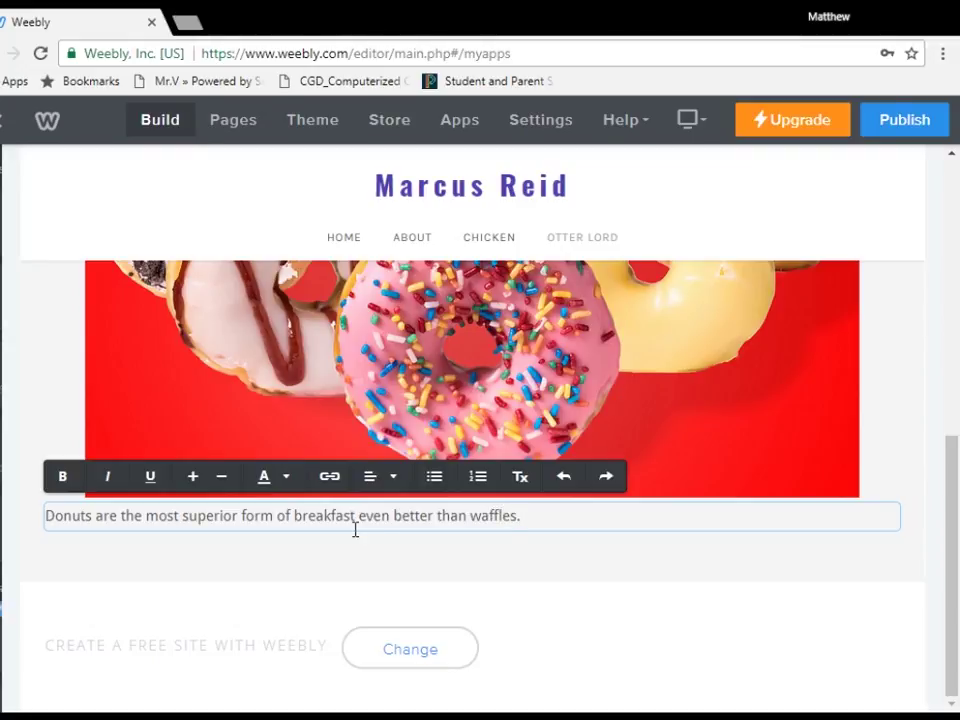
click(563, 578)
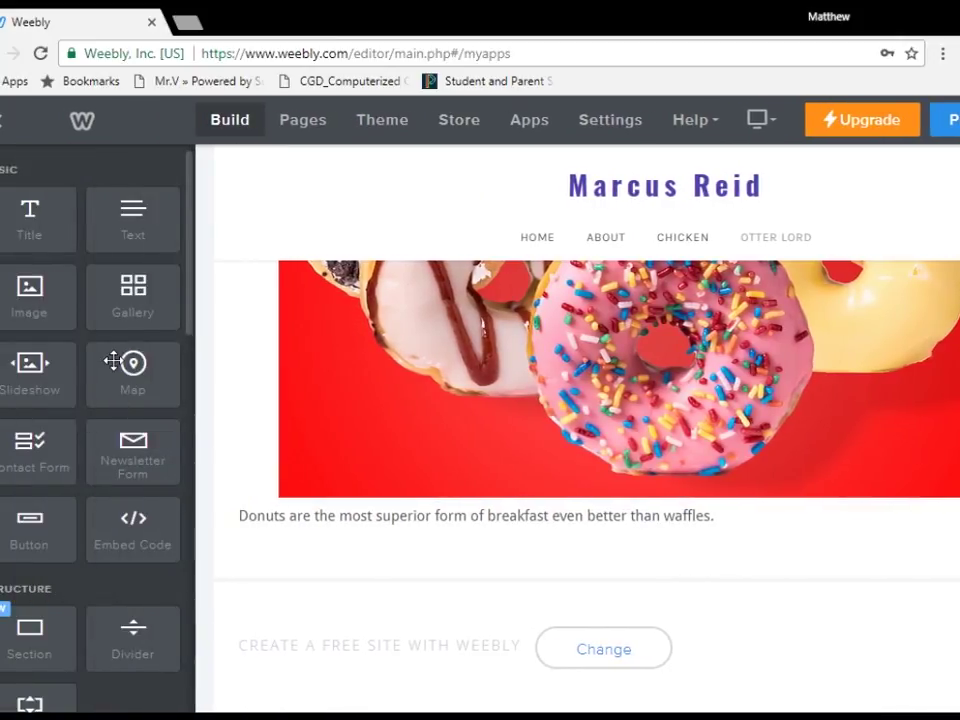
- Place a YouTube element below the donut caption and open its settings
scroll(116, 380, down, 2)
scroll(72, 444, down, 5)
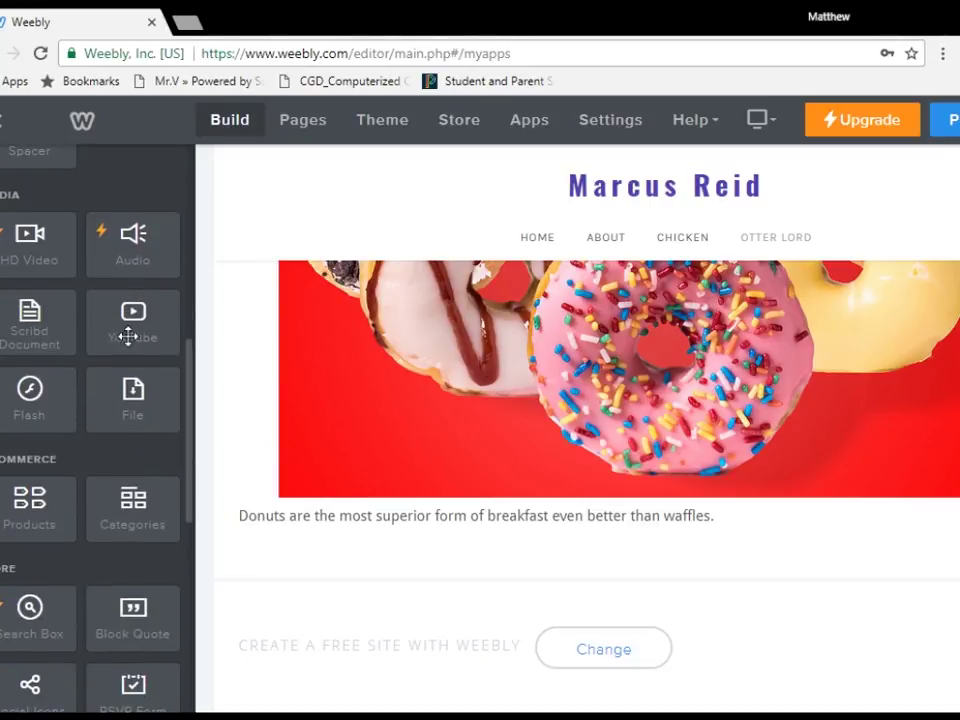
drag(128, 336, 396, 578)
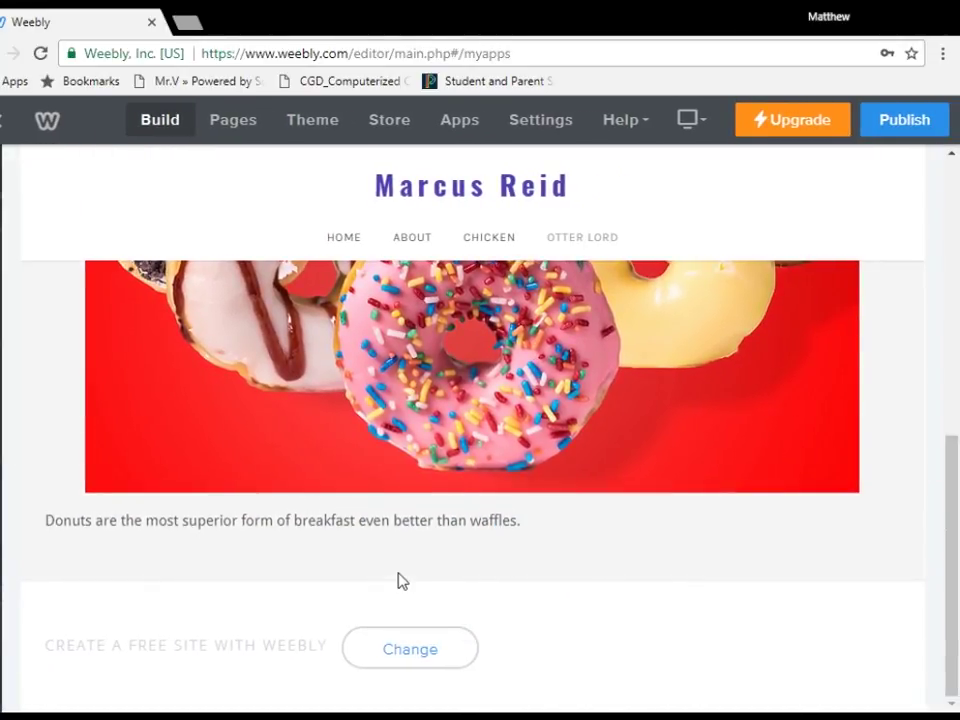
scroll(341, 511, down, 3)
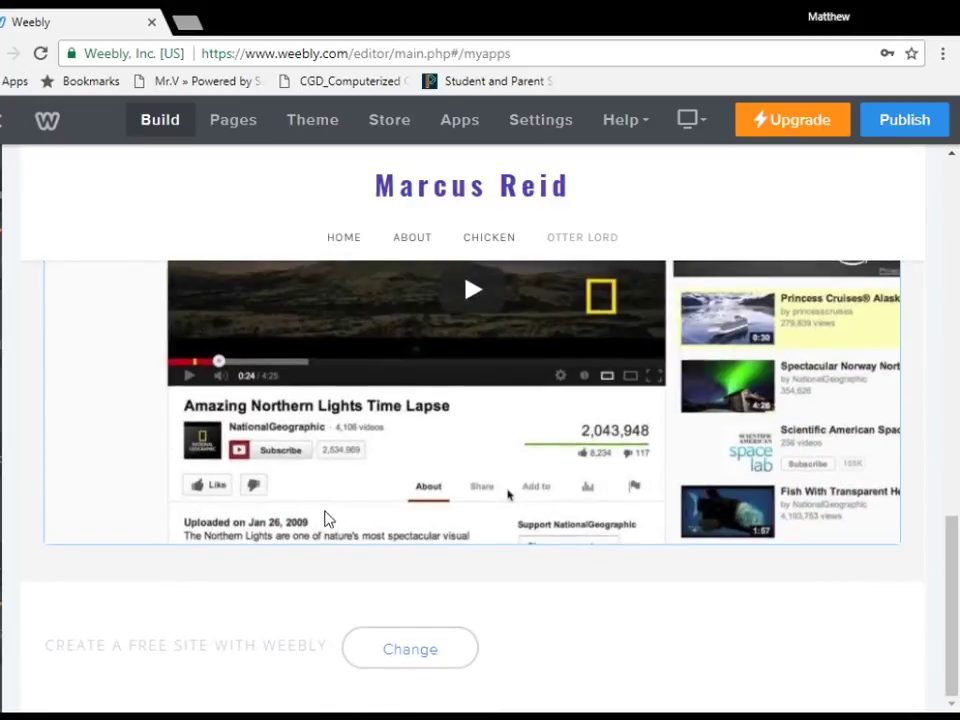
scroll(326, 518, up, 3)
click(318, 437)
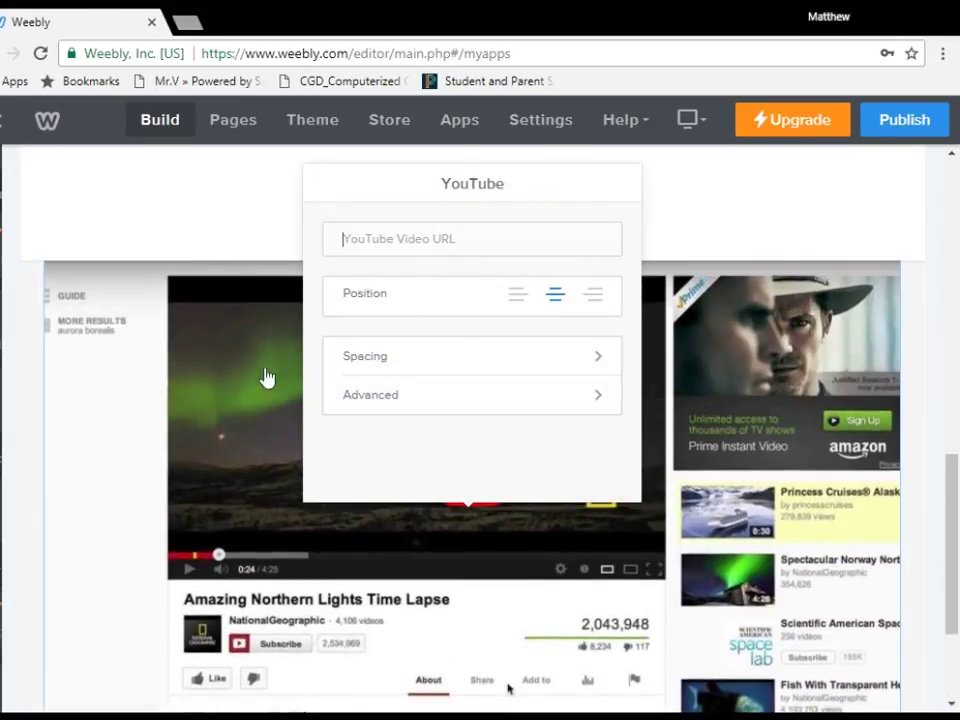
- Open YouTube in a new tab and copy the subscribed channel's Welcome video address
click(186, 20)
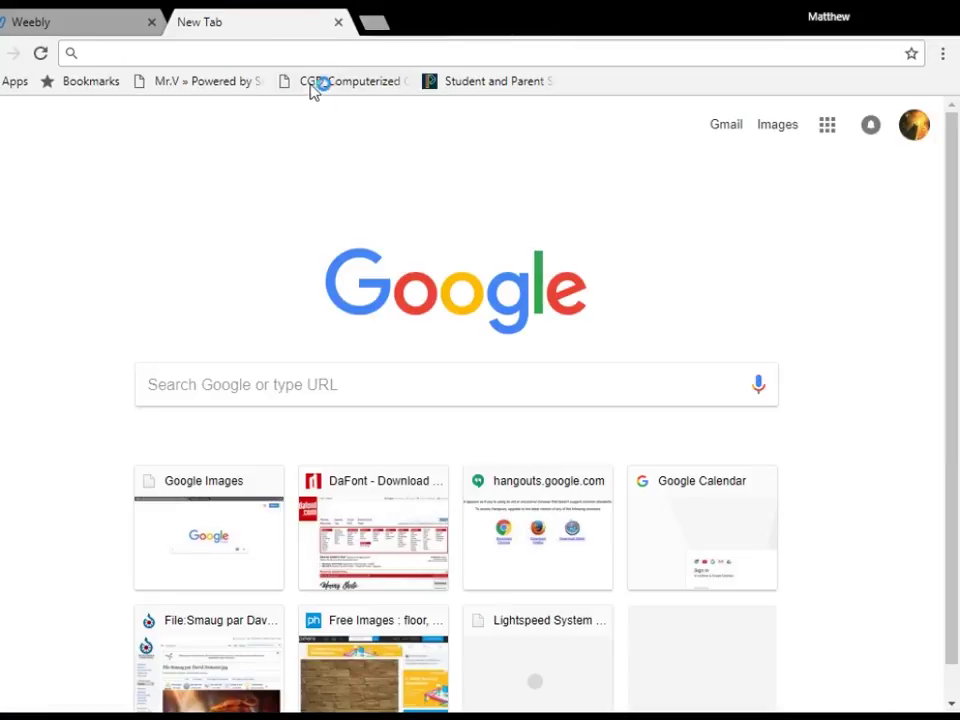
text(youtube.com)
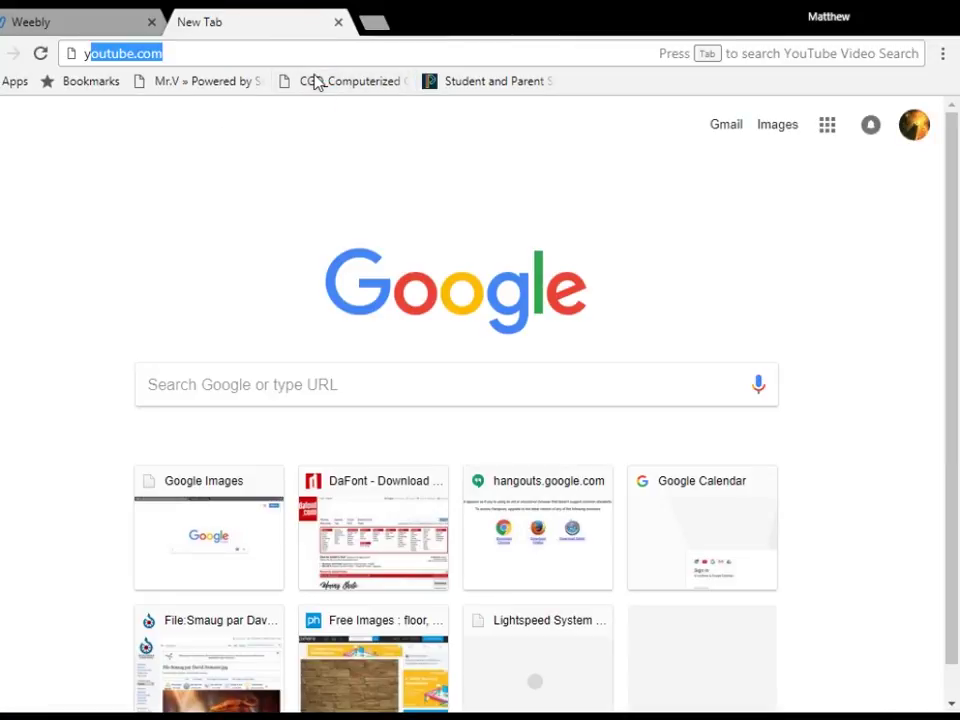
key(Return)
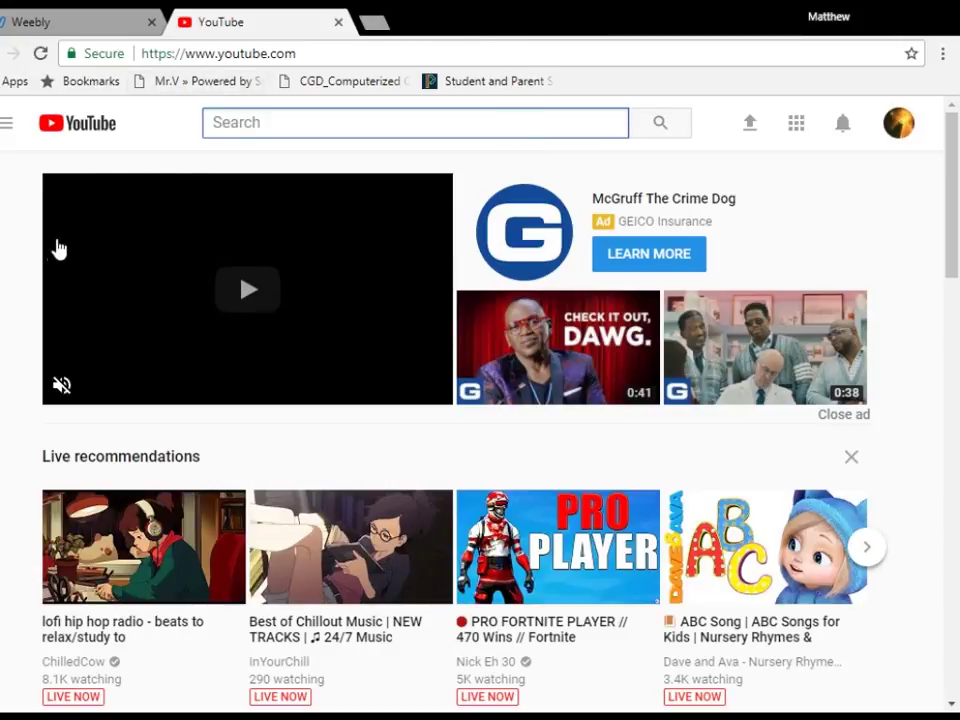
click(17, 130)
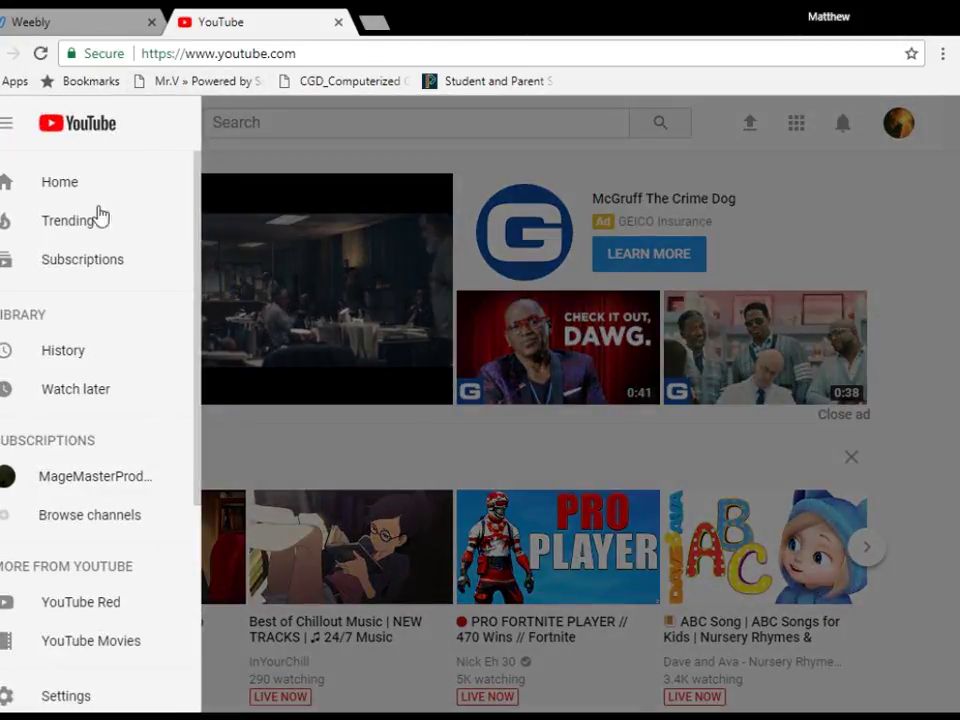
click(45, 480)
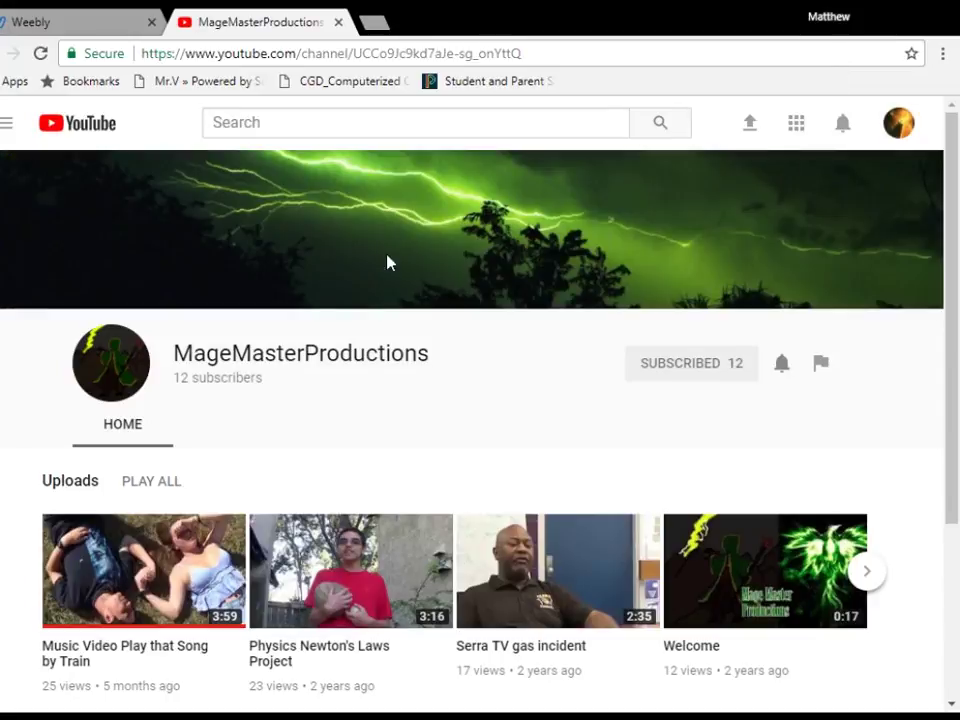
scroll(573, 227, down, 3)
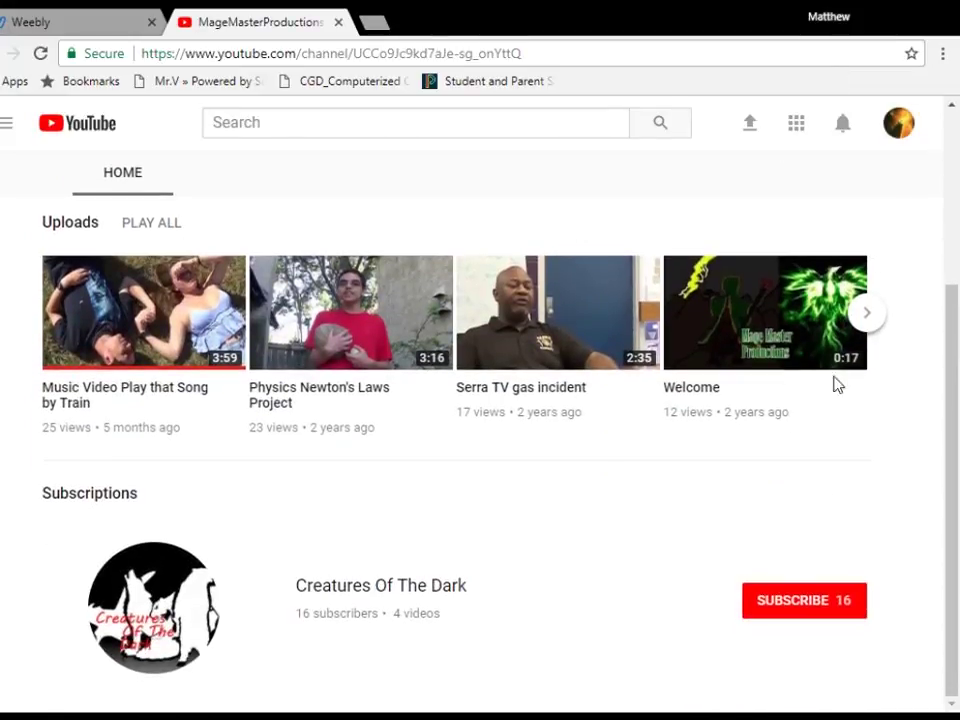
click(867, 313)
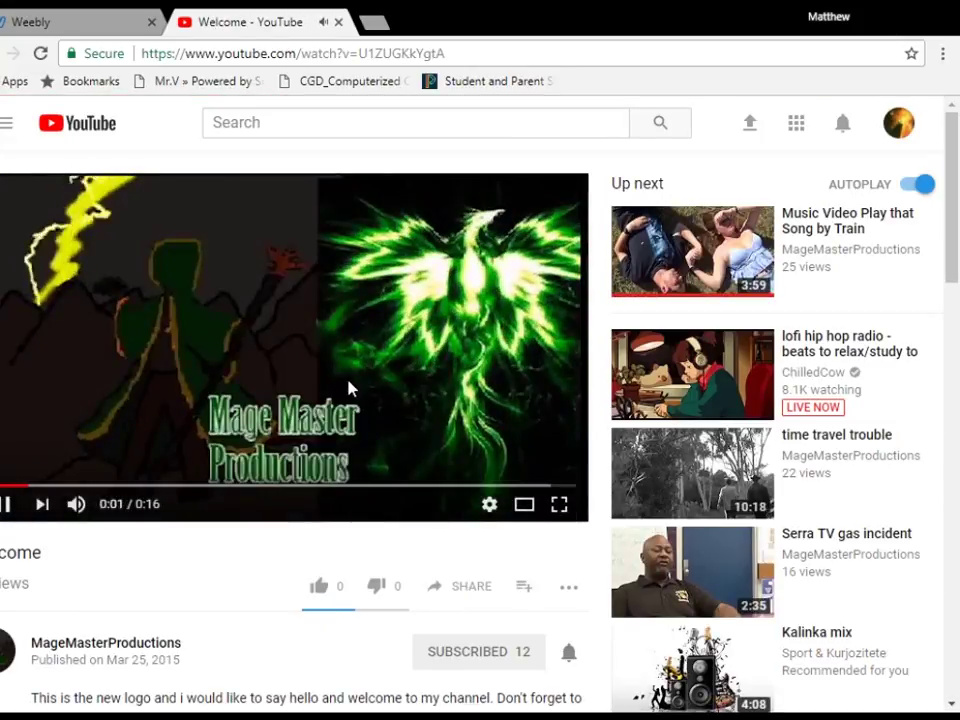
click(350, 387)
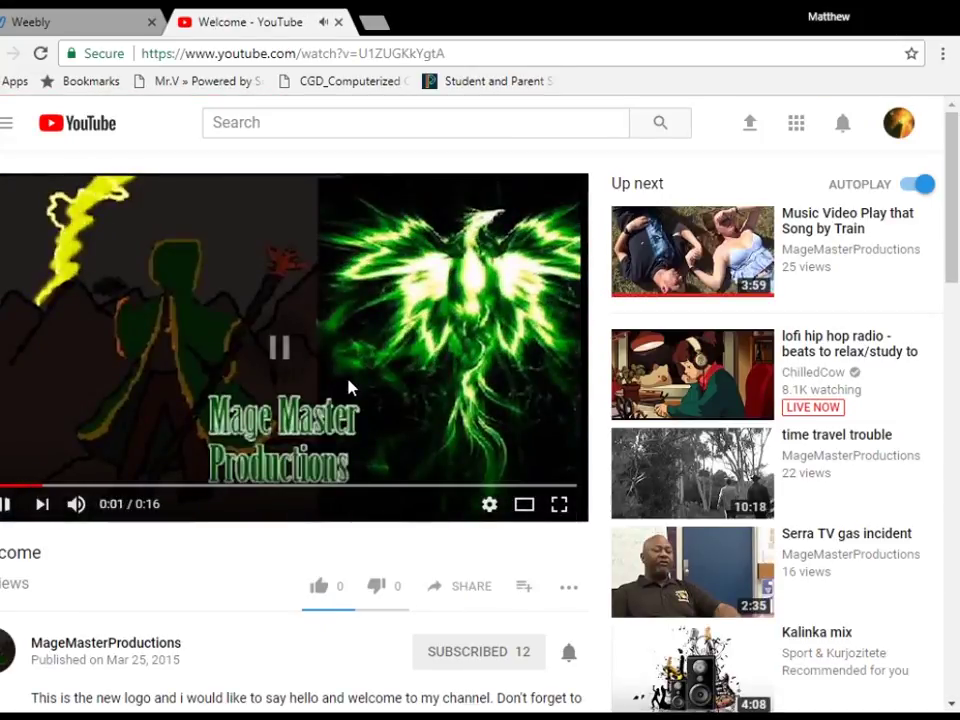
click(276, 55)
key(ctrl+c)
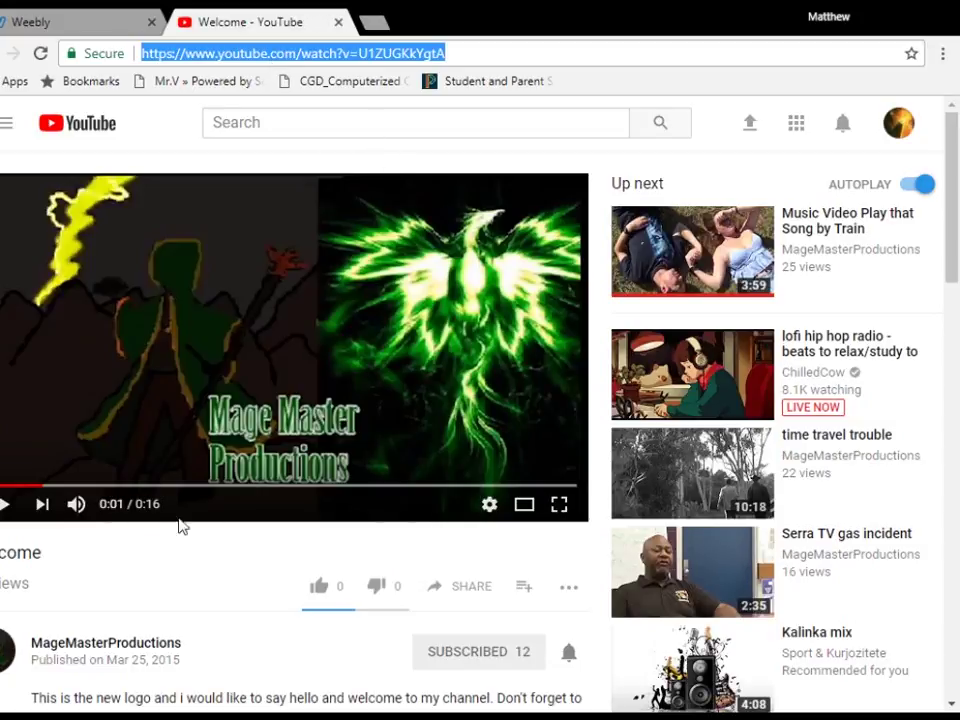
- Paste the Welcome video address into the YouTube element and close the YouTube tab
click(114, 17)
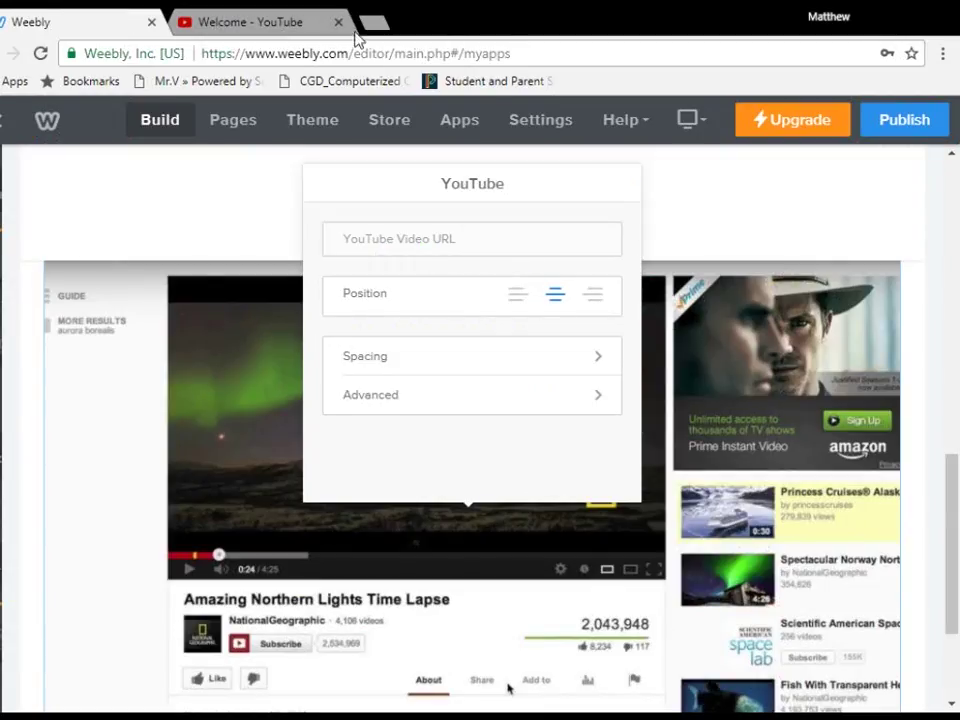
click(398, 230)
key(ctrl+v)
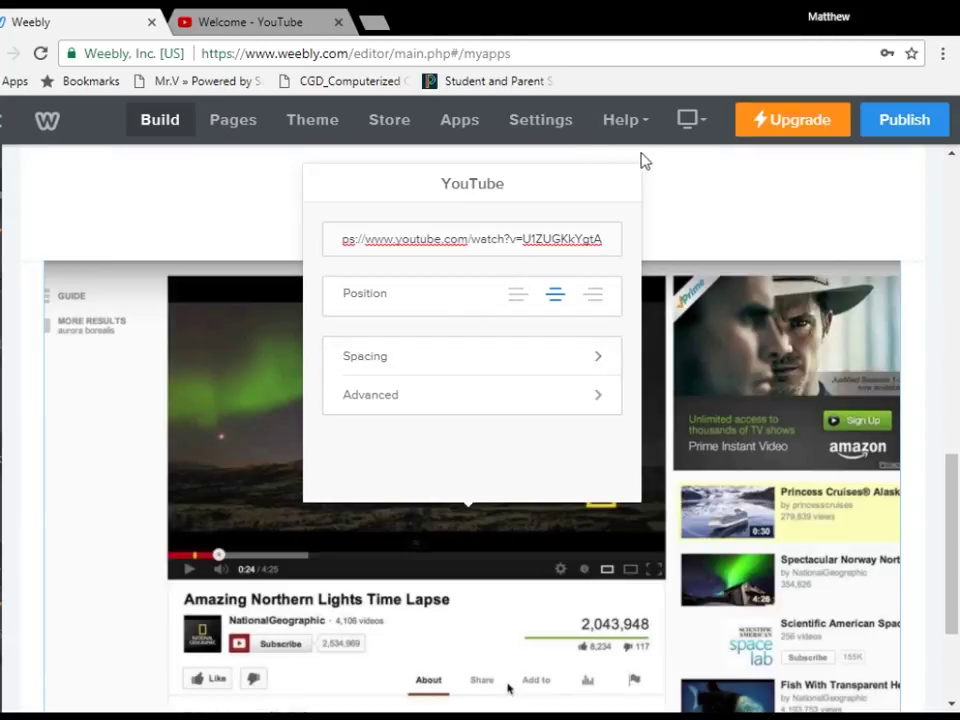
click(786, 236)
scroll(408, 387, down, 1)
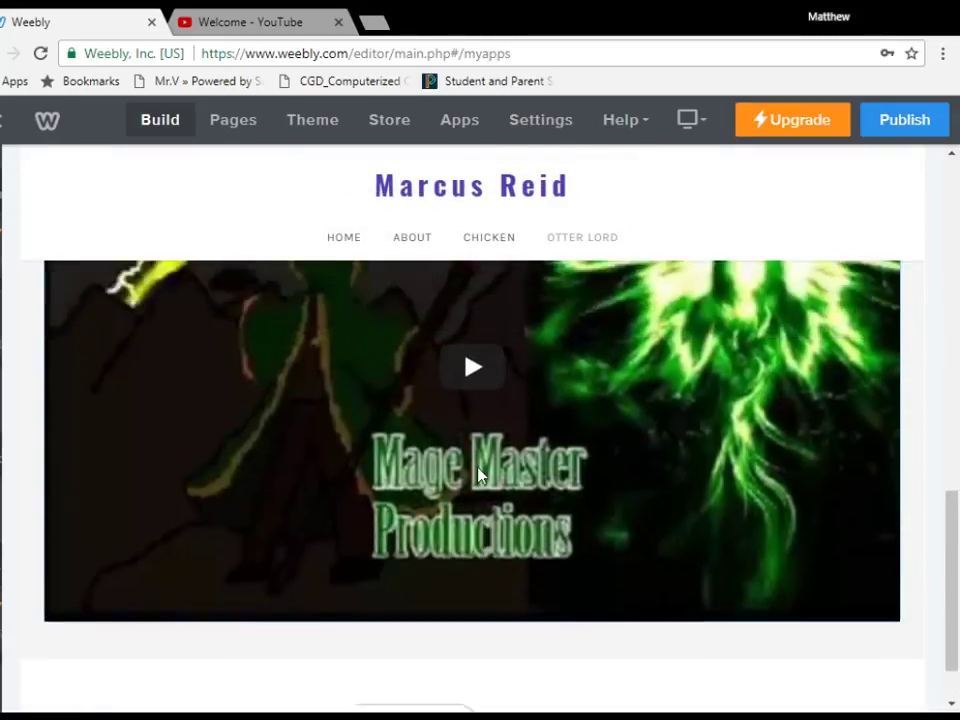
scroll(473, 478, up, 2)
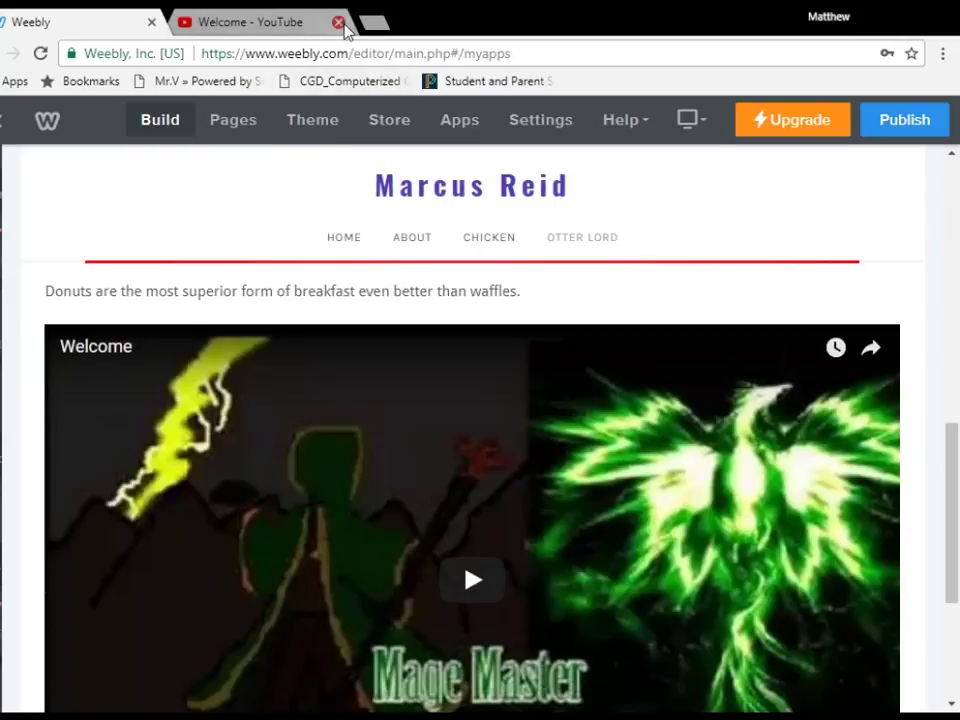
click(337, 22)
- Drop an Embed Code block below the video and open its custom HTML editor
scroll(305, 475, down, 3)
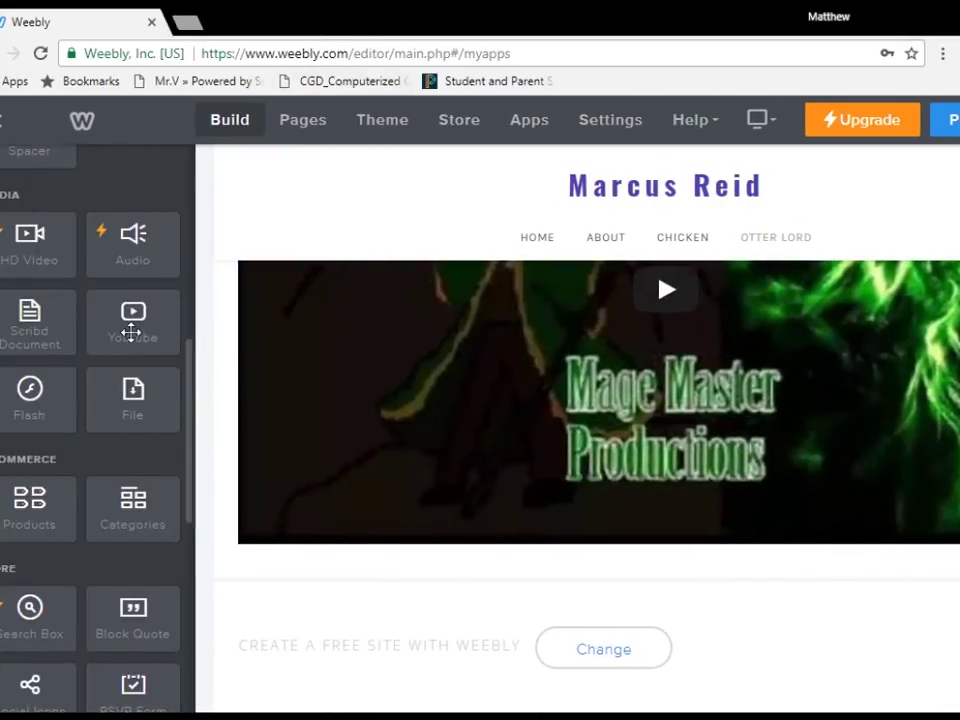
scroll(56, 348, down, 1)
scroll(97, 370, down, 2)
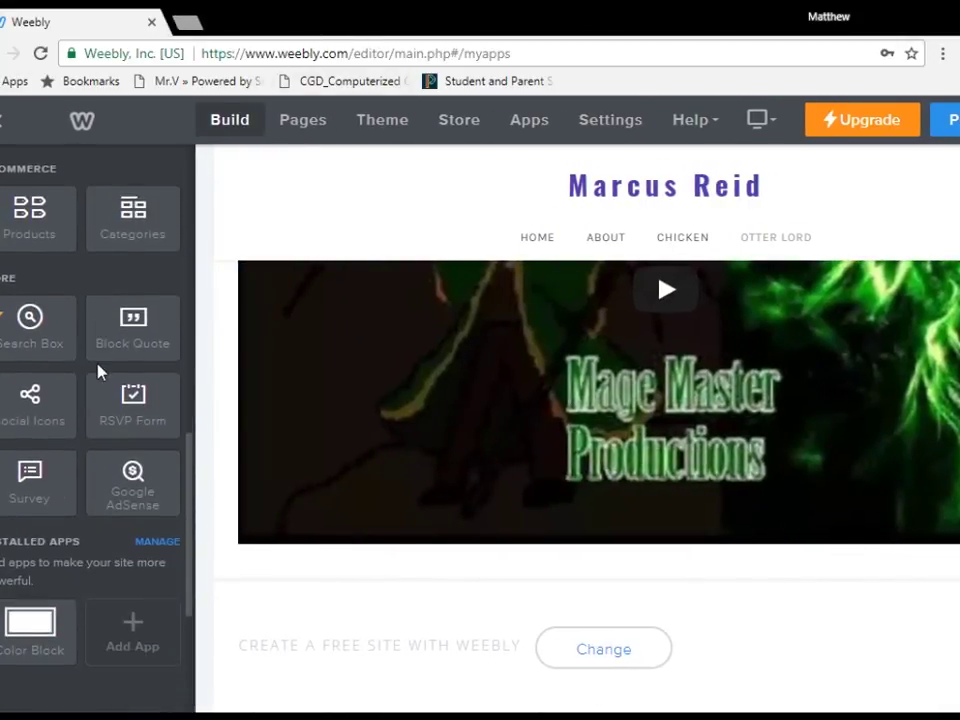
scroll(99, 364, up, 5)
scroll(99, 362, up, 5)
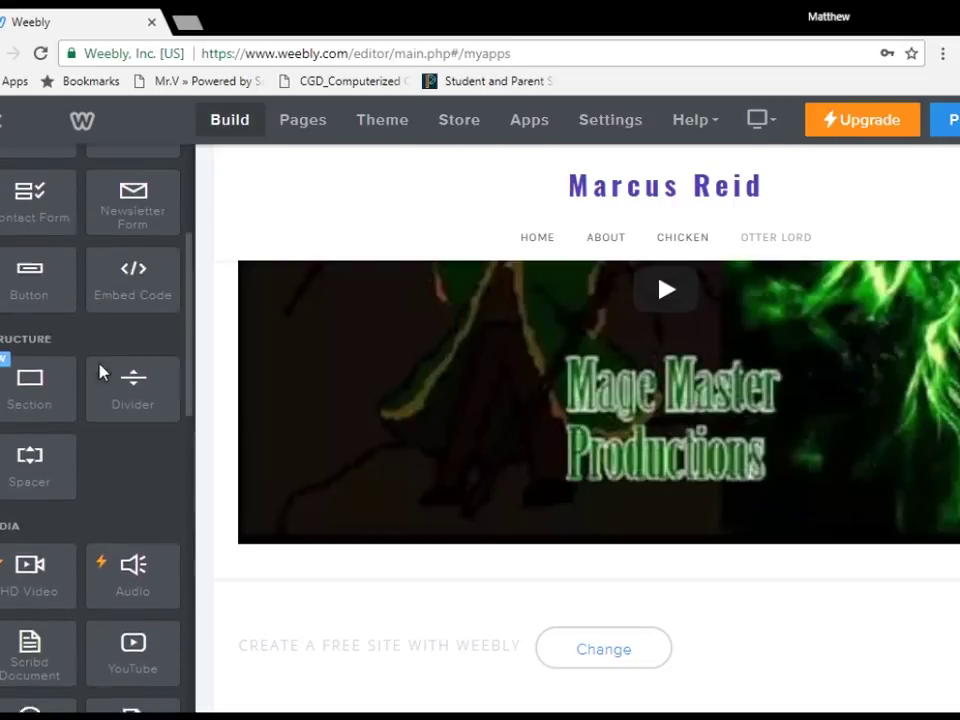
scroll(95, 427, down, 1)
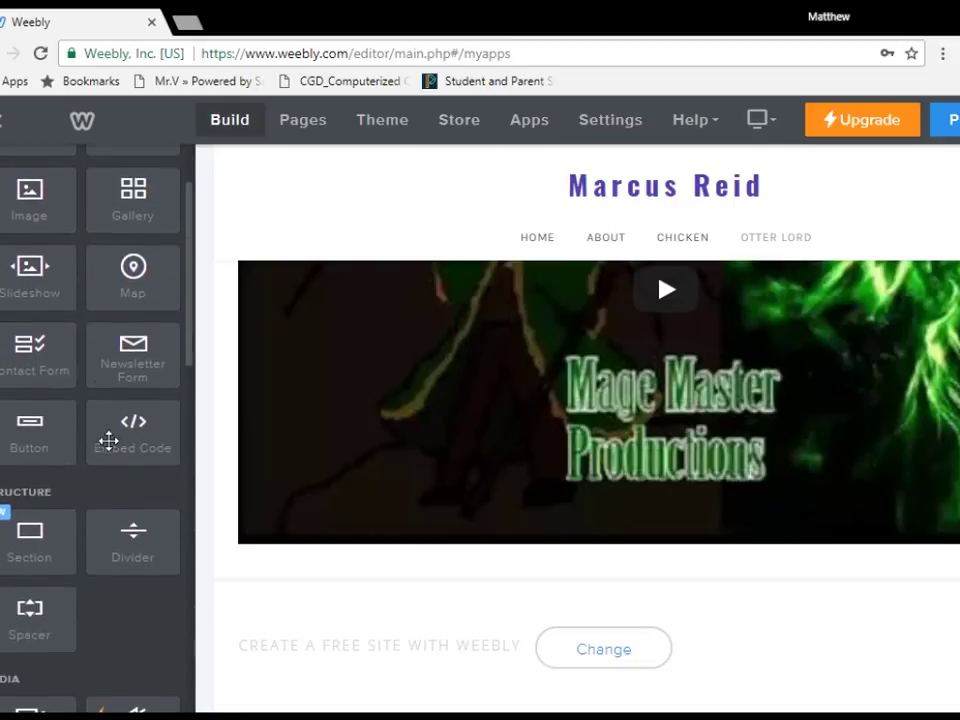
drag(107, 441, 371, 634)
click(138, 542)
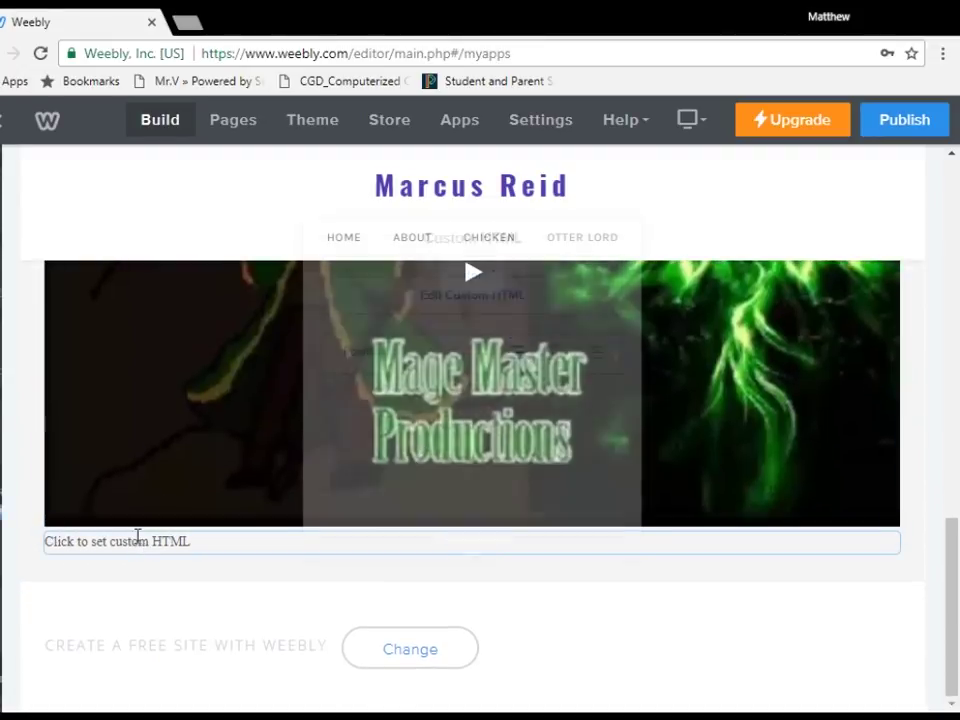
click(497, 264)
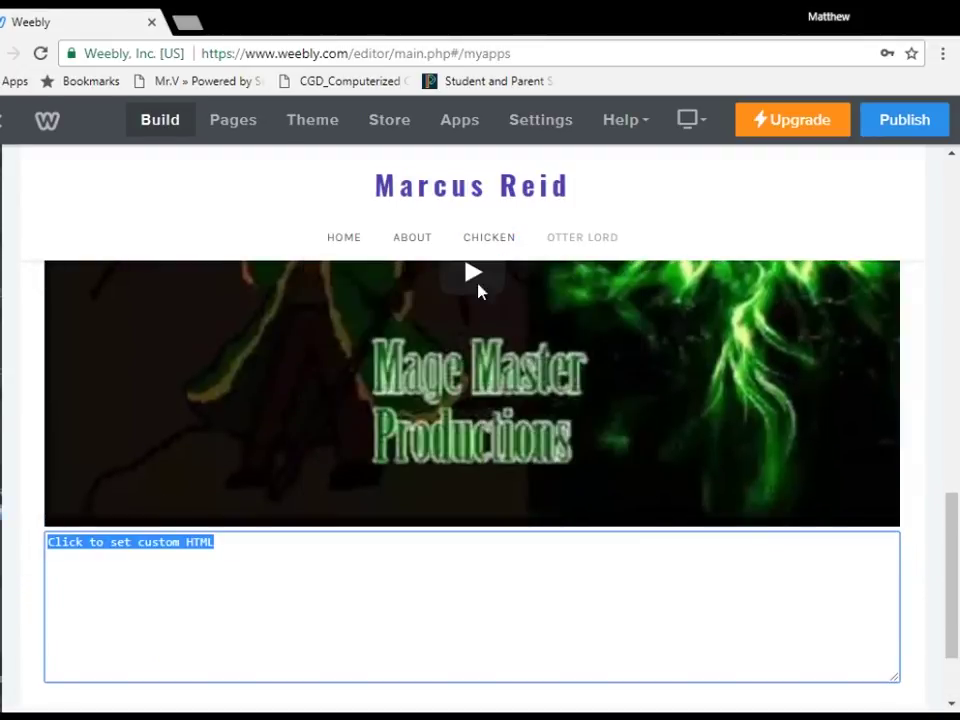
- Leave the HTML editor empty and move the Embed Code block beside the video
scroll(204, 525, down, 2)
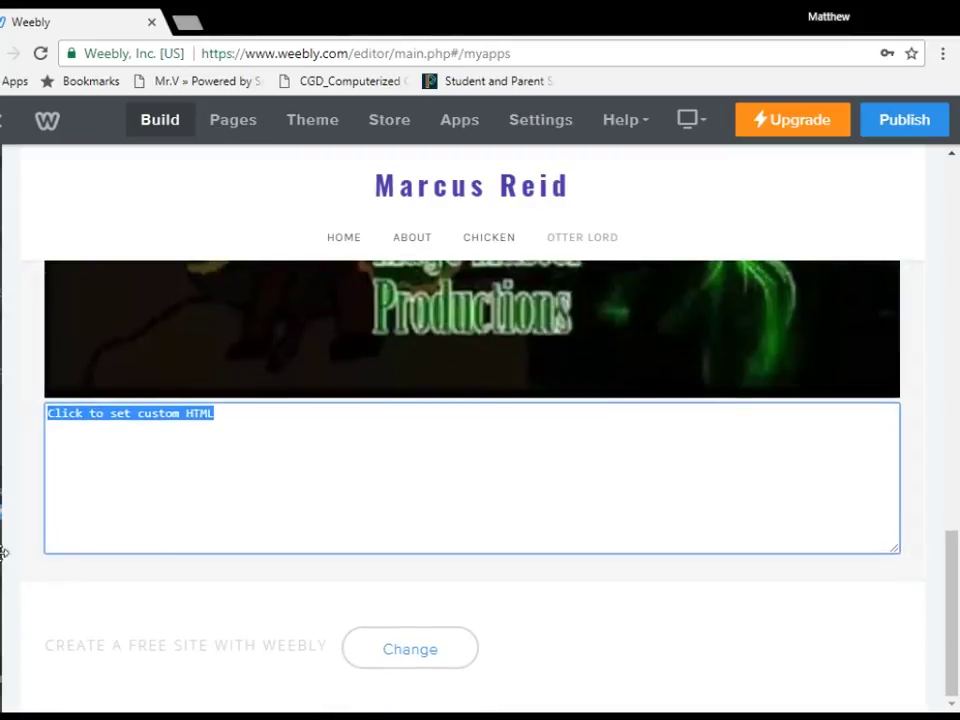
mouse_move(4, 550)
click(367, 577)
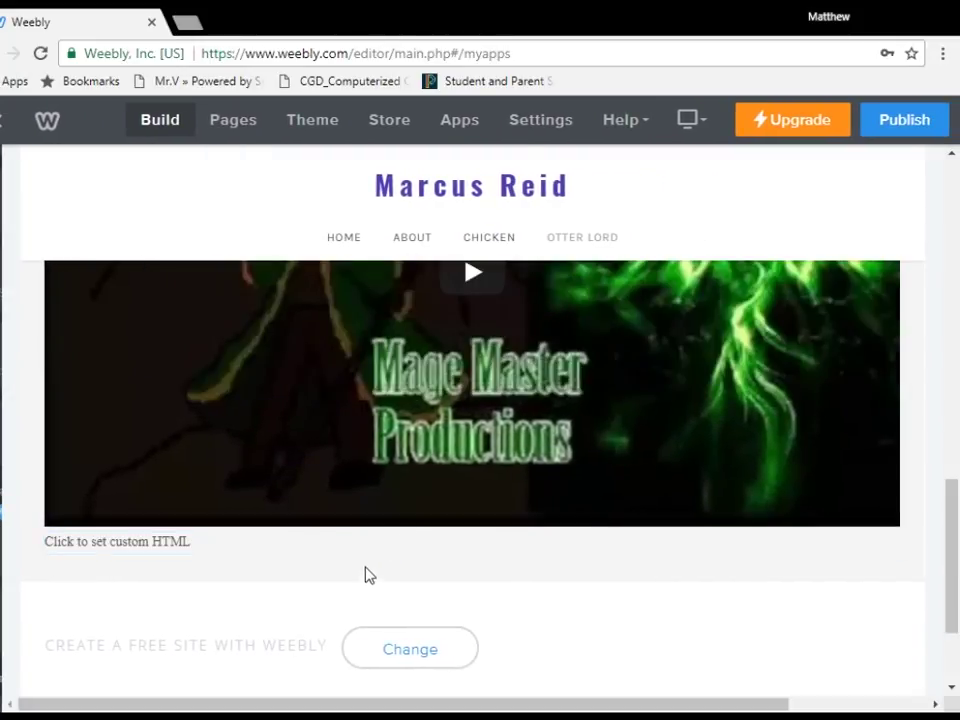
click(375, 556)
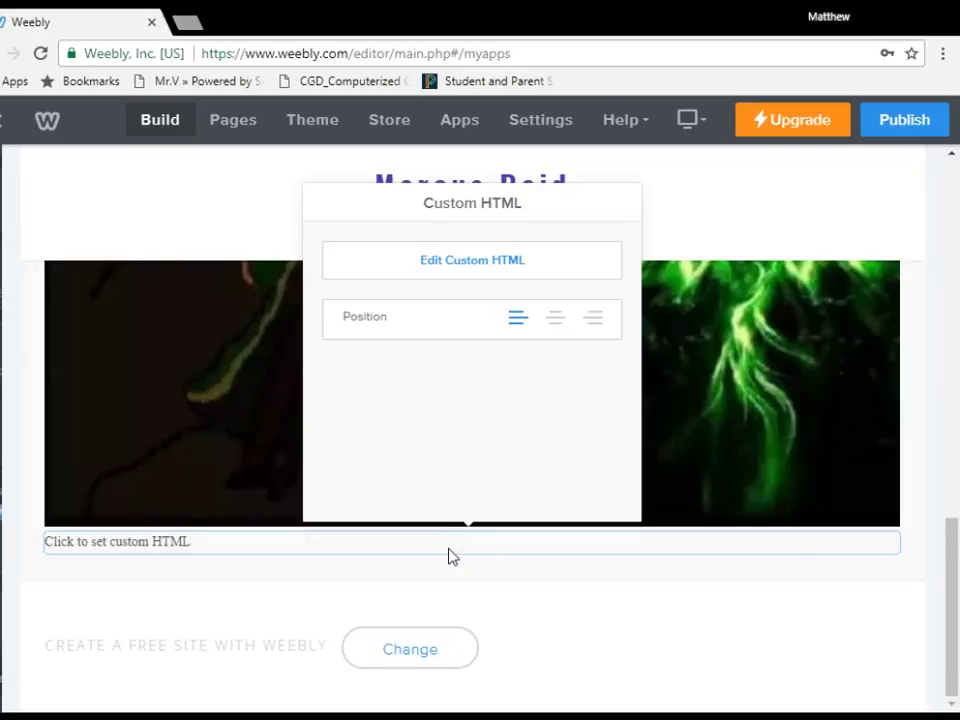
click(396, 579)
drag(466, 530, 580, 500)
- Delete the custom HTML block so the video spans the page again
click(297, 287)
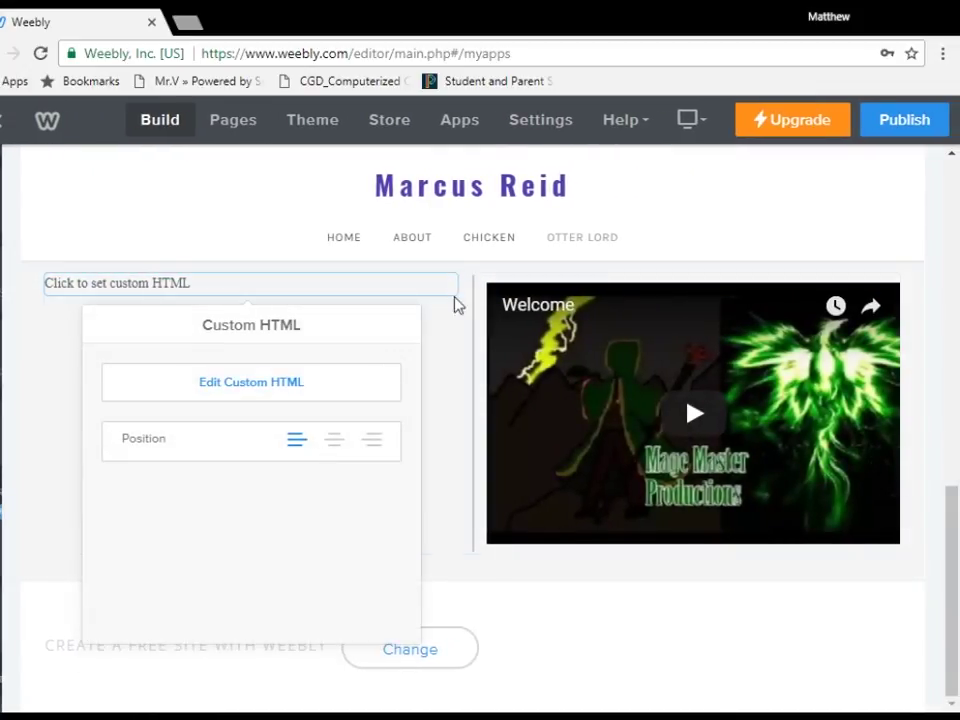
click(465, 583)
click(455, 275)
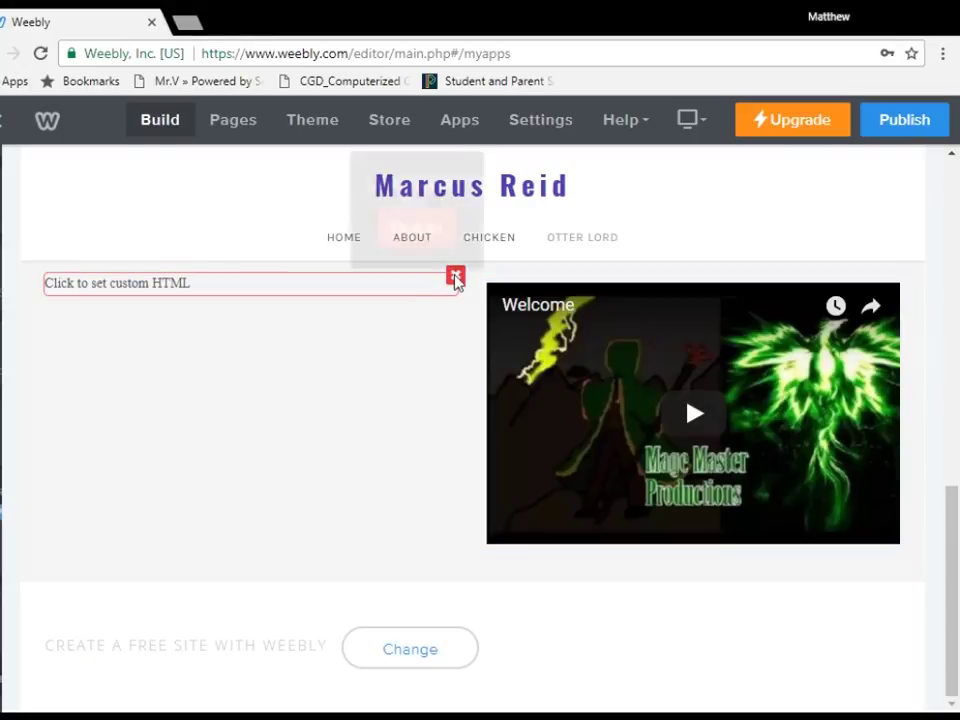
click(441, 228)
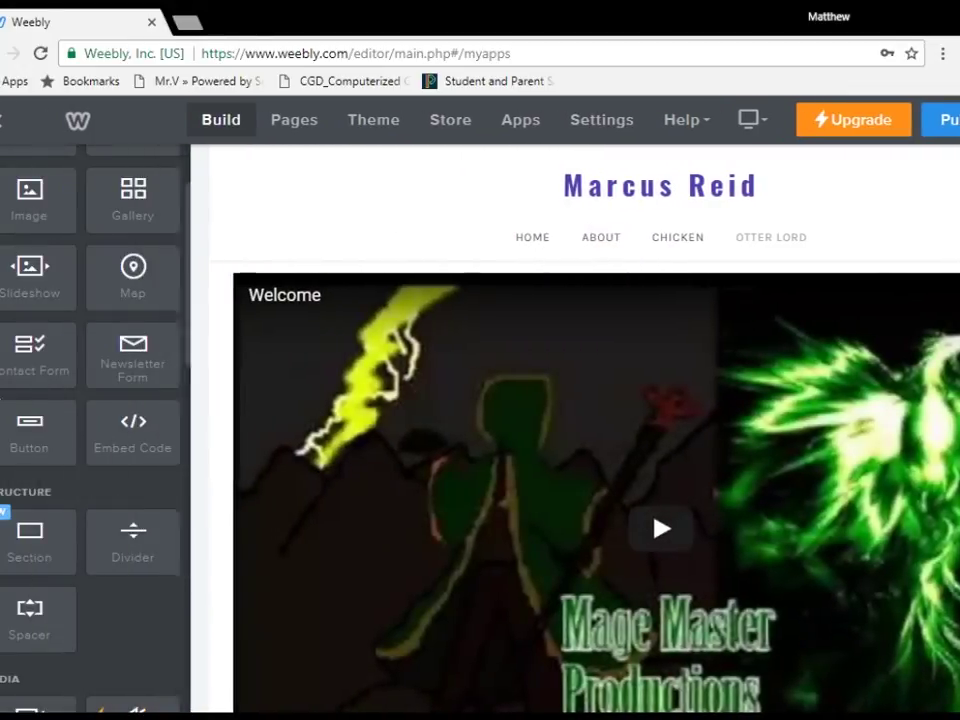
- Place a Divider beneath the Welcome video, above the site footer
scroll(681, 422, down, 3)
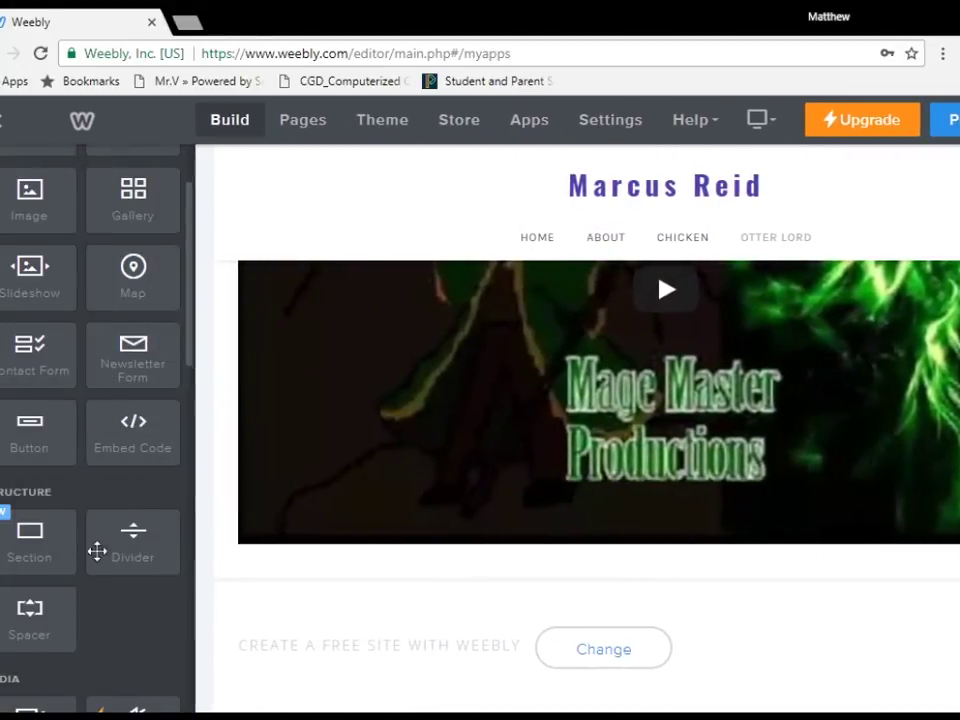
scroll(128, 453, down, 4)
scroll(128, 453, up, 3)
drag(133, 250, 497, 612)
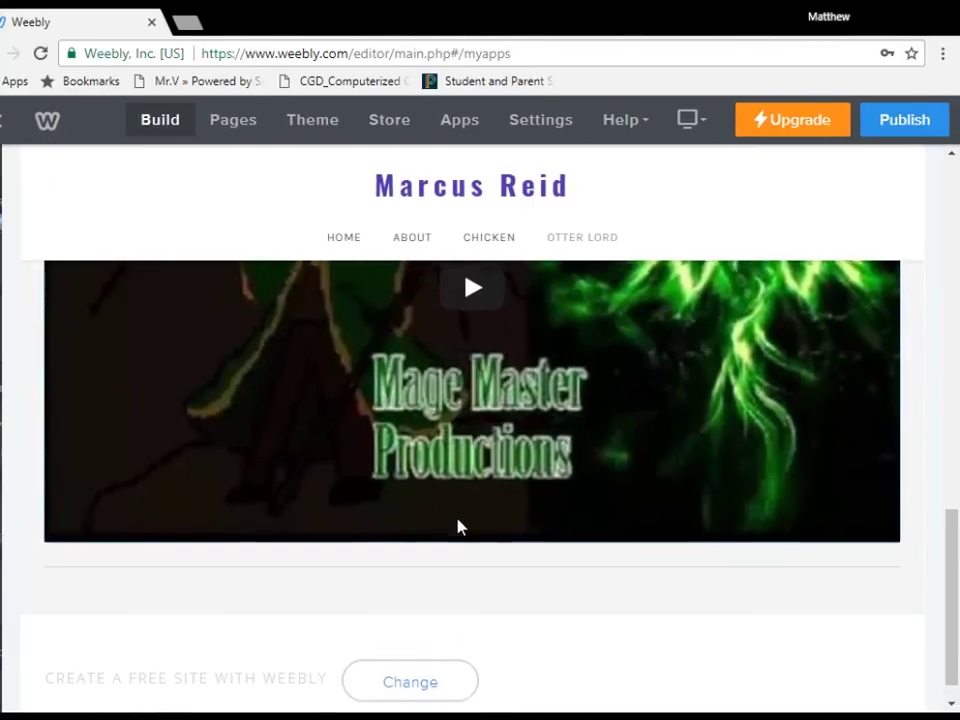
scroll(40, 467, down, 3)
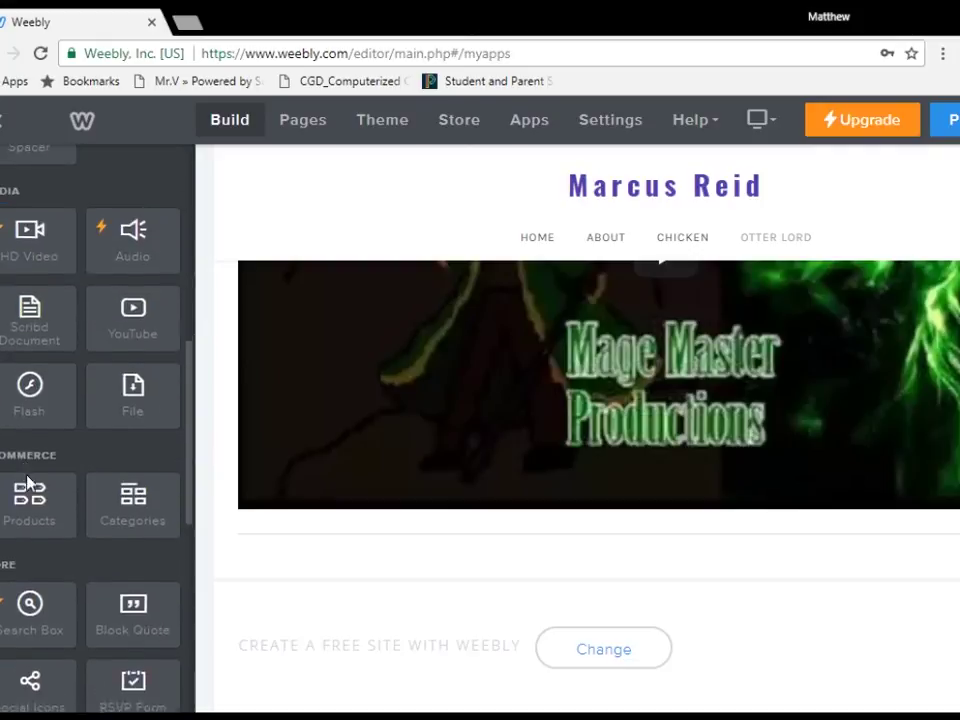
scroll(40, 467, down, 2)
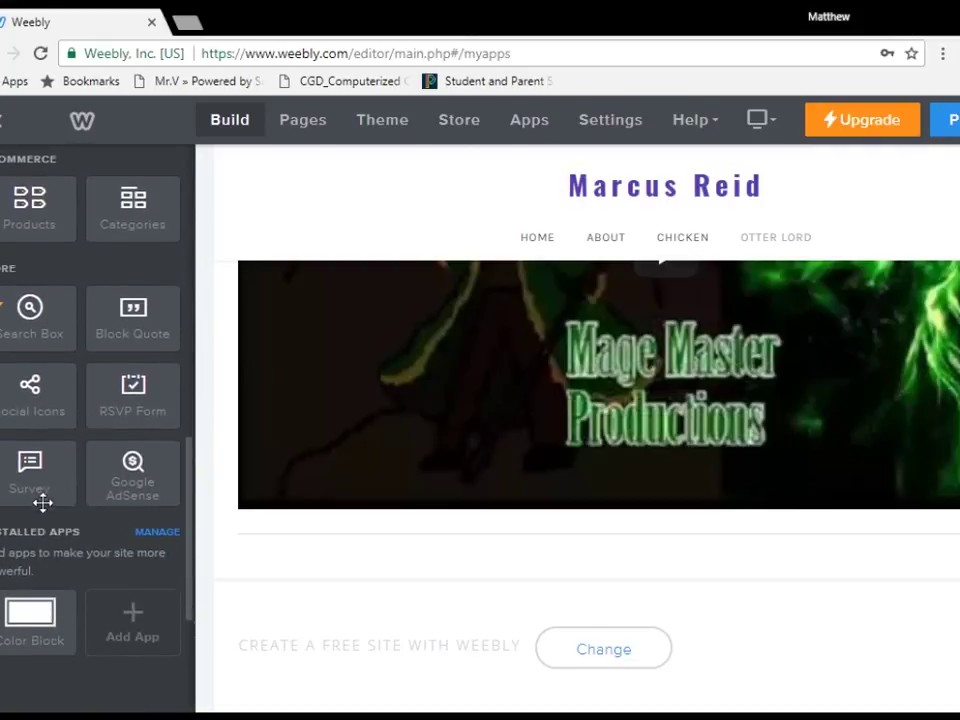
drag(41, 499, 306, 641)
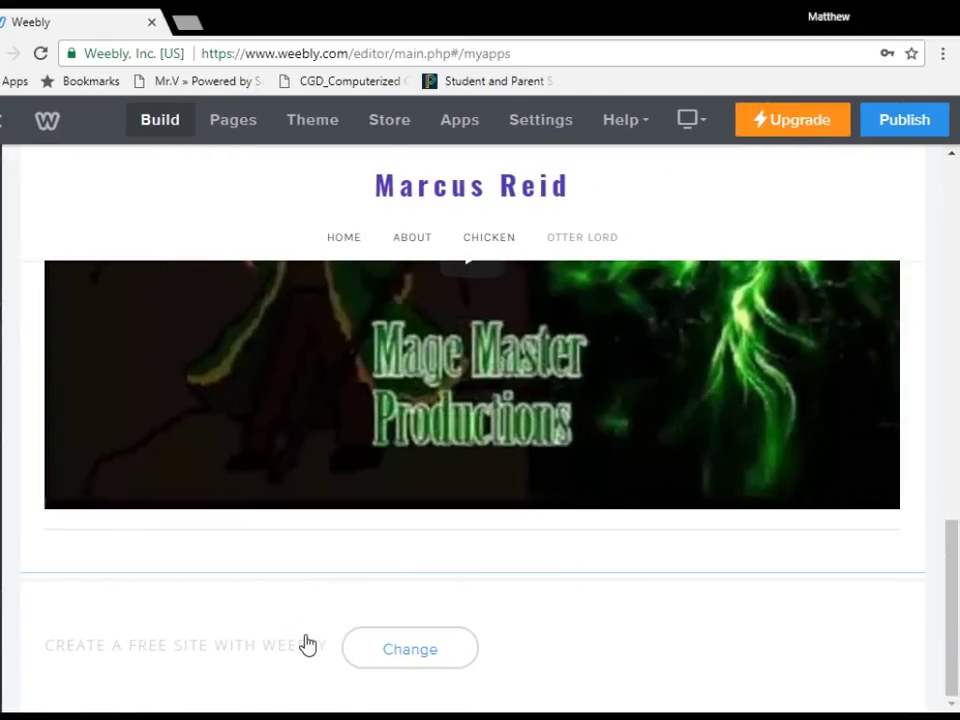
- Open the survey form's Form Options and its notification e-mail field
scroll(313, 525, down, 4)
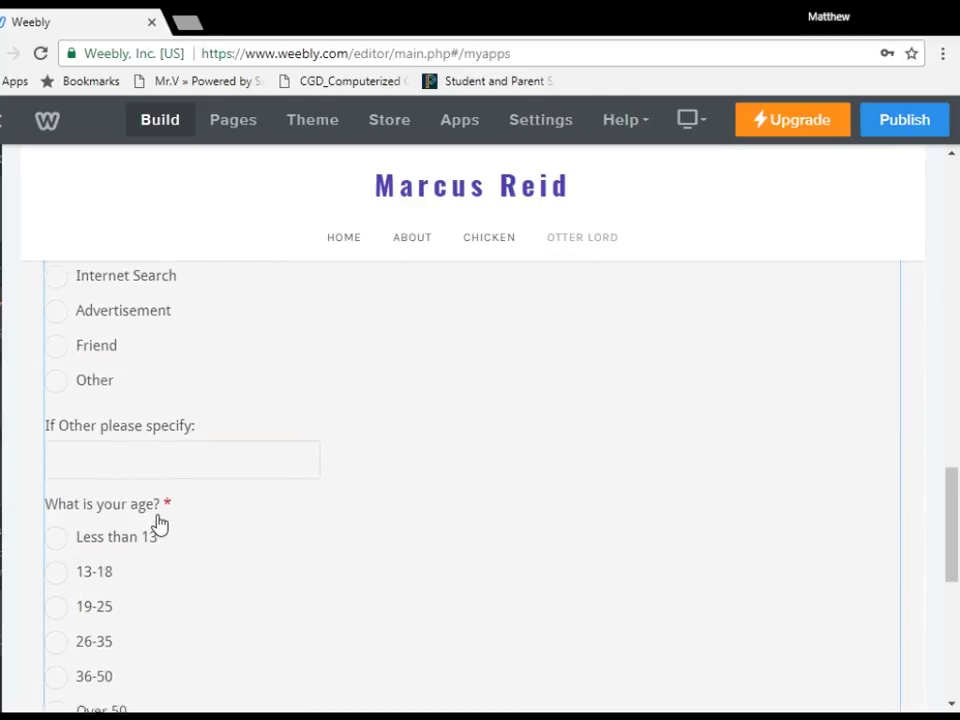
scroll(156, 521, up, 1)
scroll(291, 403, down, 6)
scroll(184, 521, up, 3)
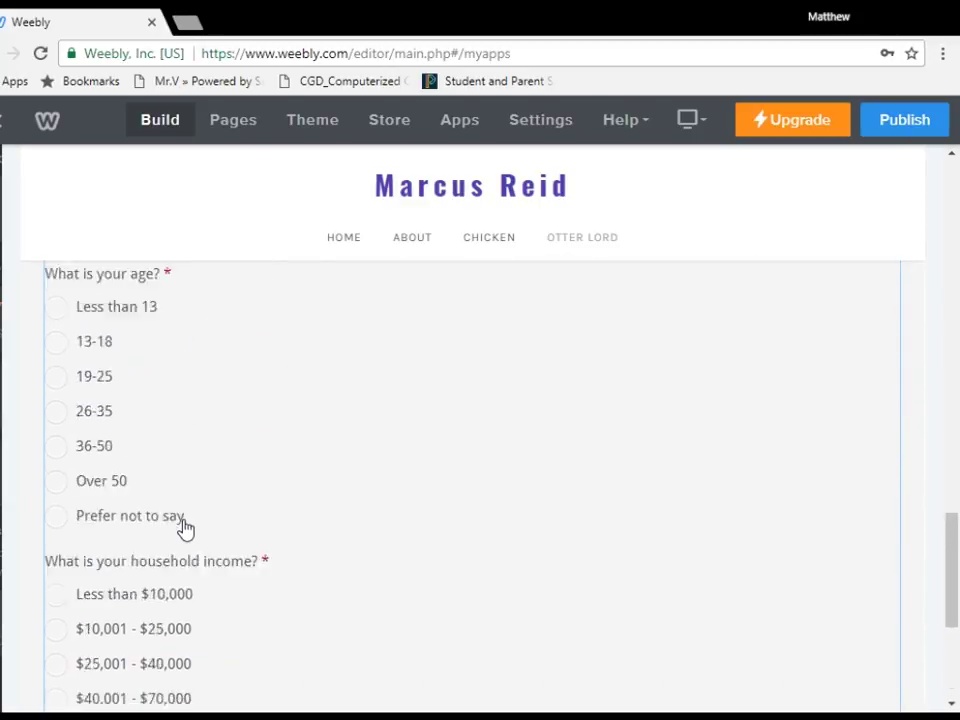
scroll(347, 557, up, 3)
scroll(506, 531, up, 1)
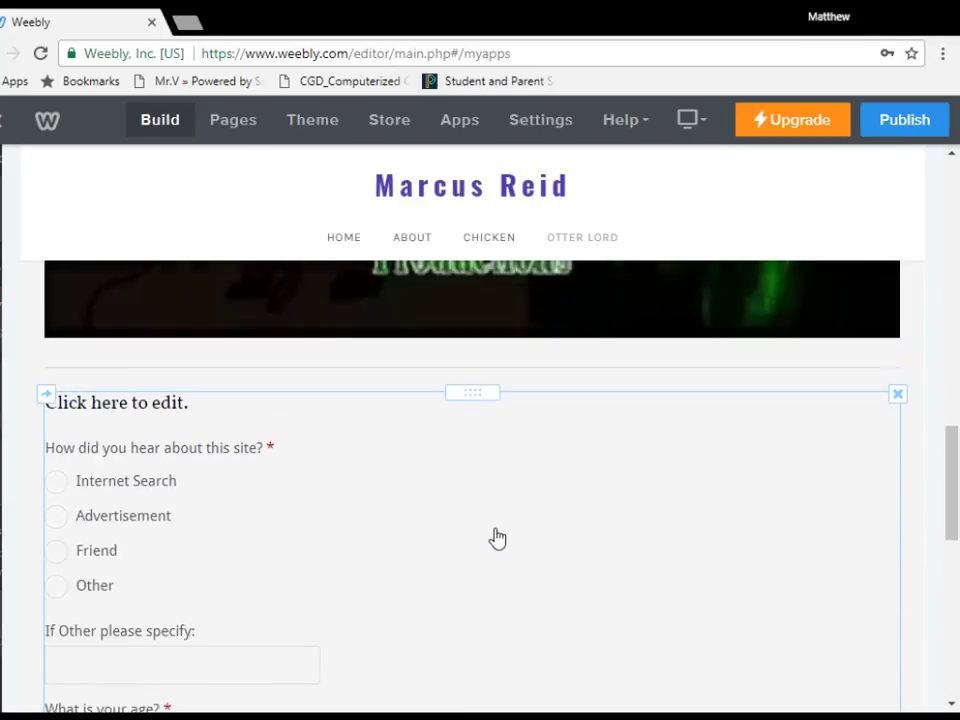
scroll(692, 480, down, 2)
scroll(718, 446, up, 1)
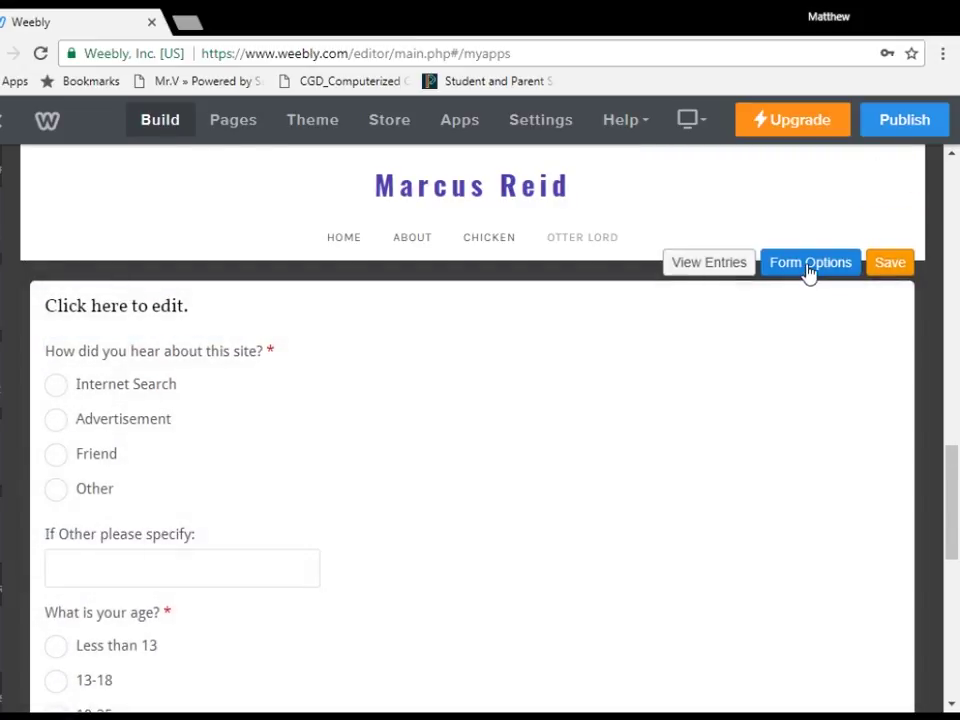
click(808, 270)
scroll(420, 360, down, 1)
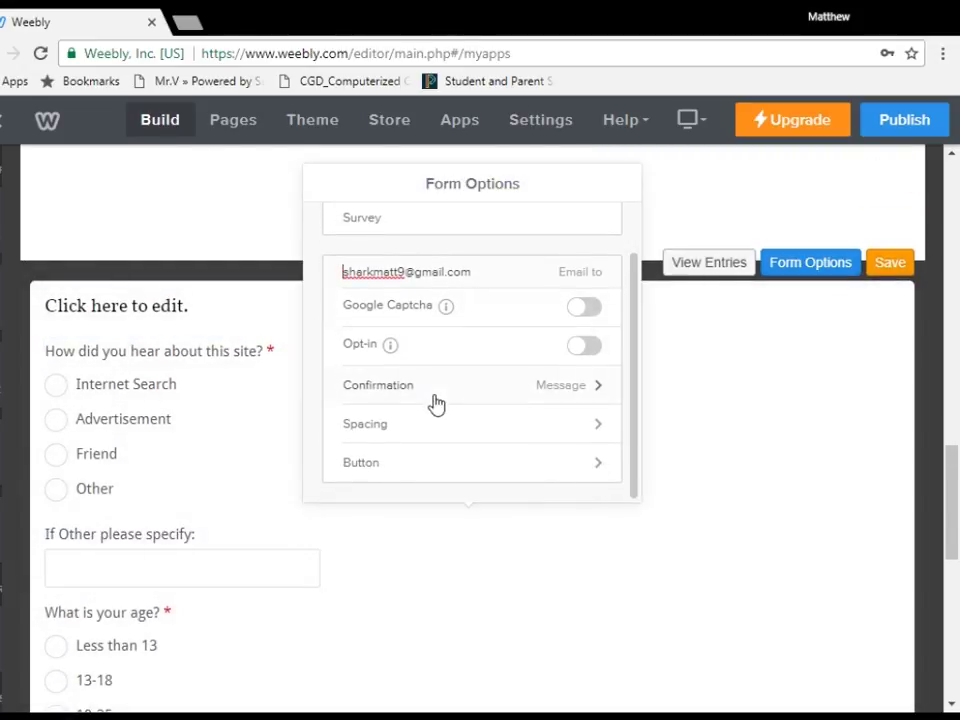
scroll(438, 410, up, 1)
click(340, 312)
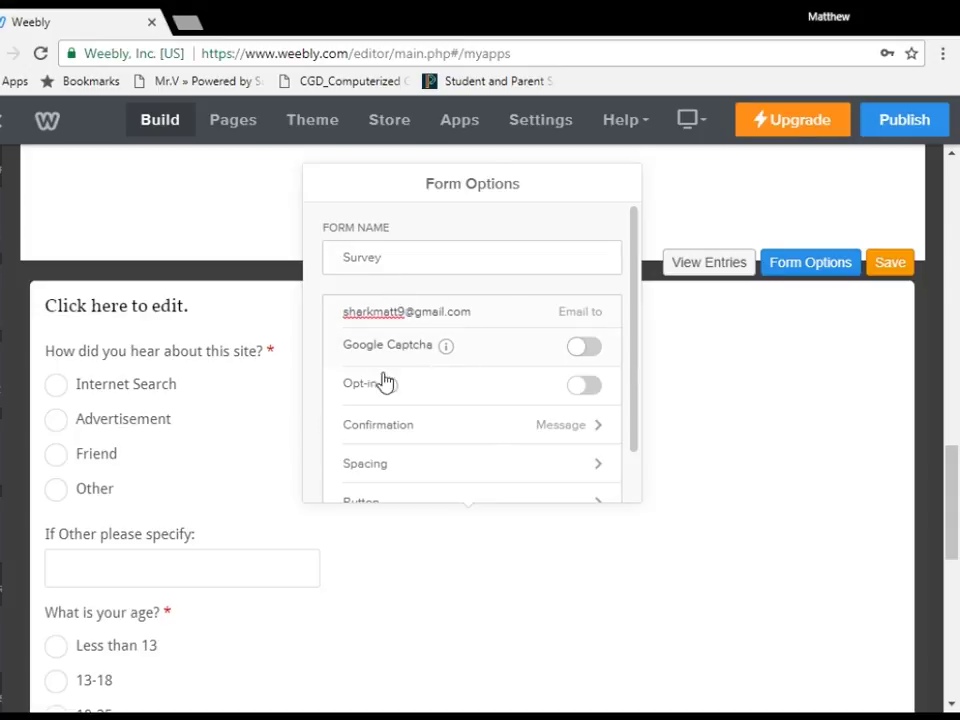
- Delete the survey's age question
scroll(596, 453, down, 1)
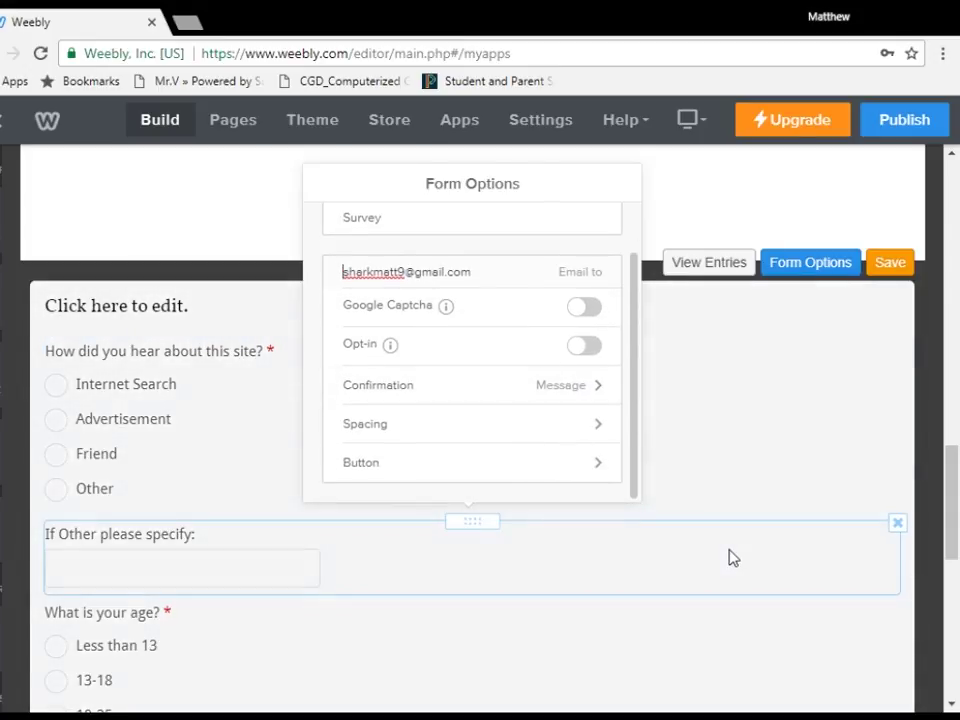
click(731, 557)
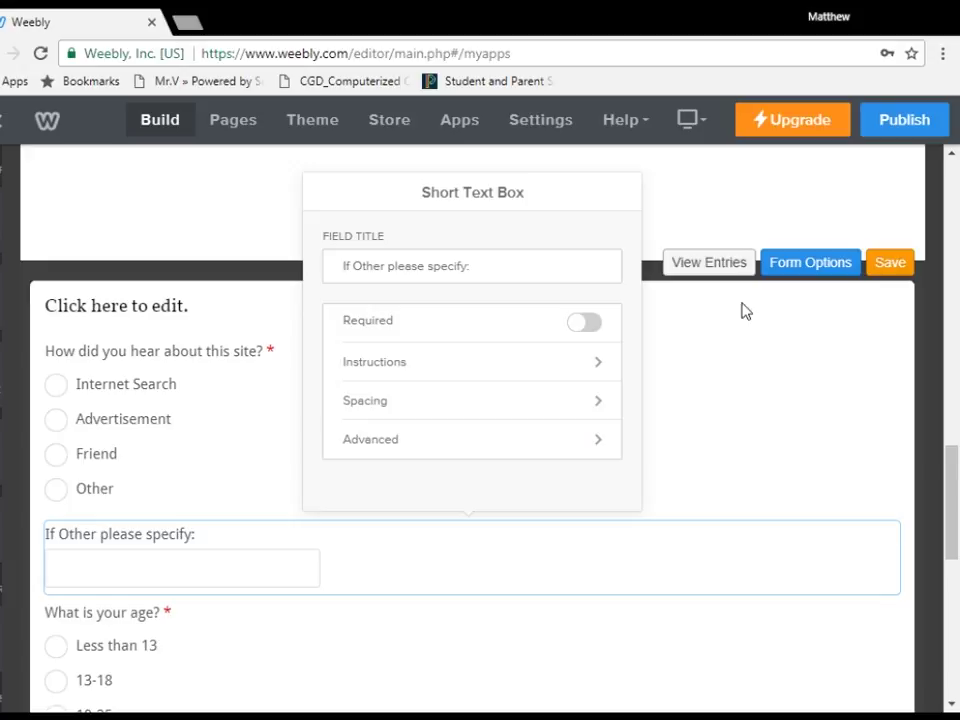
click(60, 545)
scroll(512, 477, down, 2)
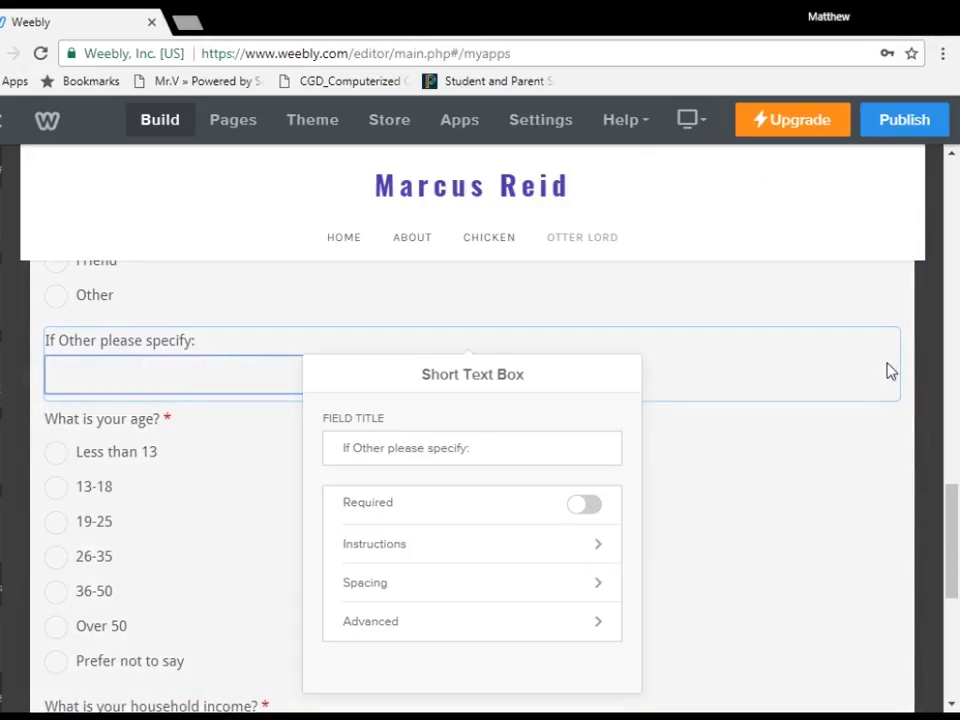
click(898, 408)
click(870, 356)
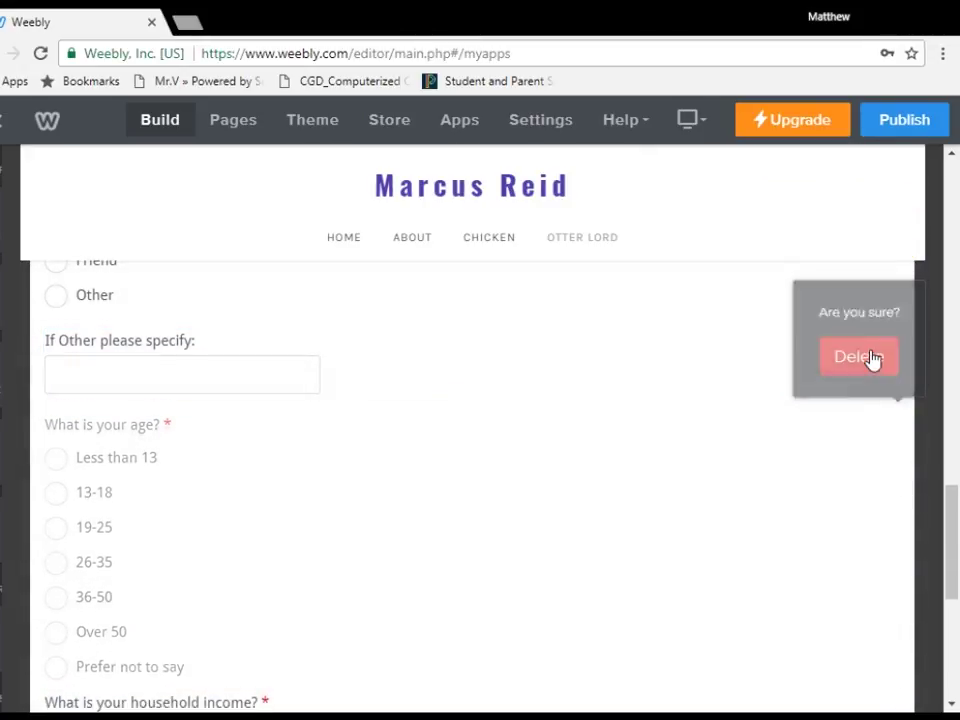
- Delete the 'If Other please specify' field and the household income question
scroll(628, 442, down, 2)
scroll(650, 440, up, 3)
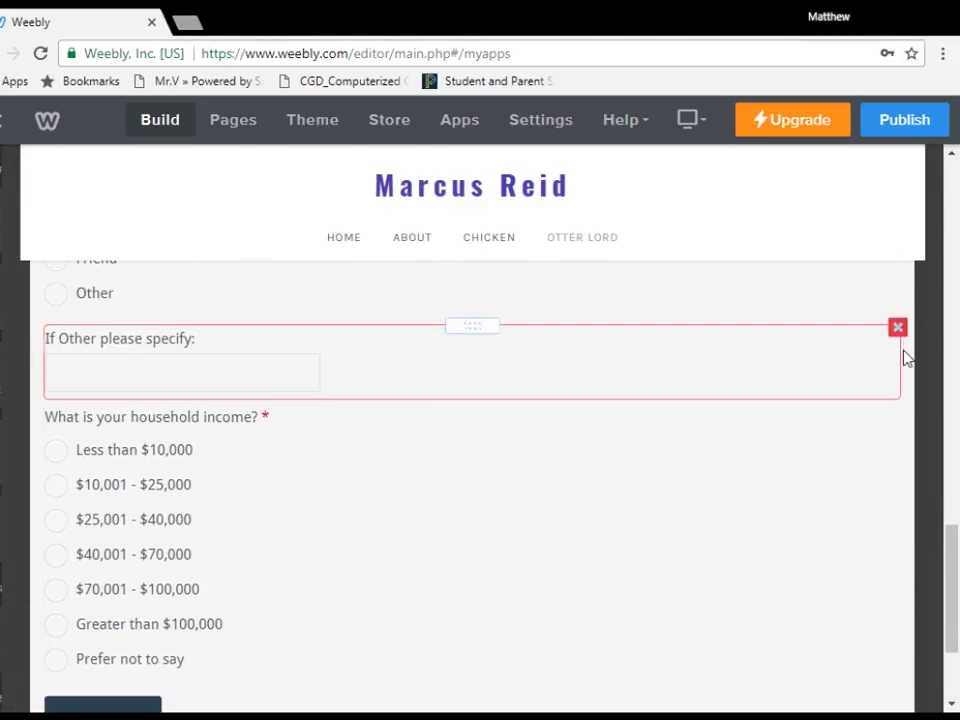
click(898, 329)
click(864, 275)
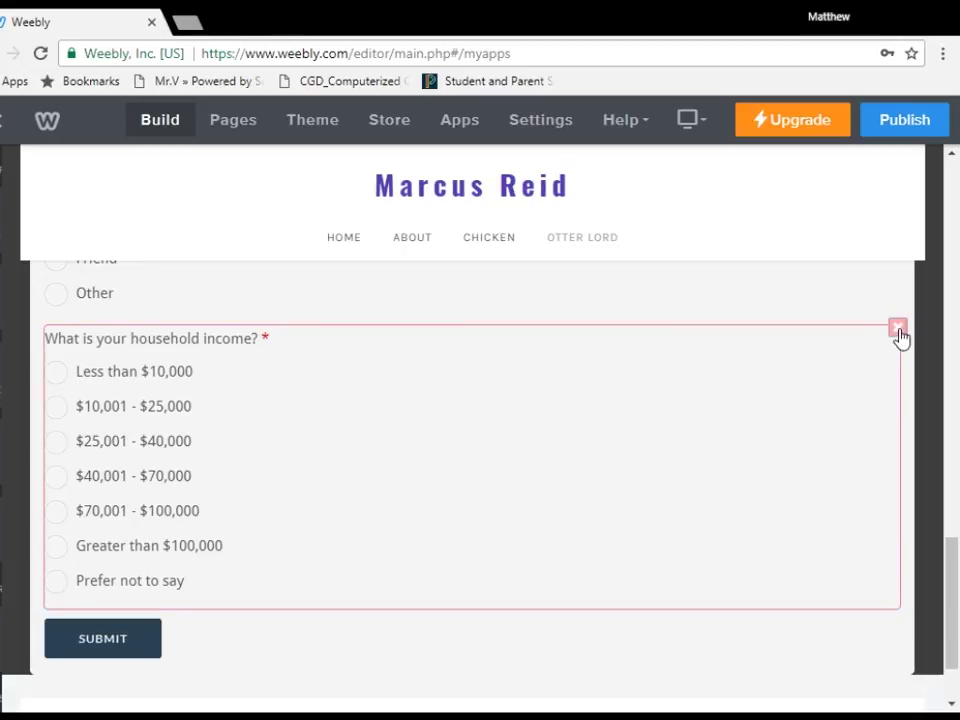
click(897, 330)
click(862, 272)
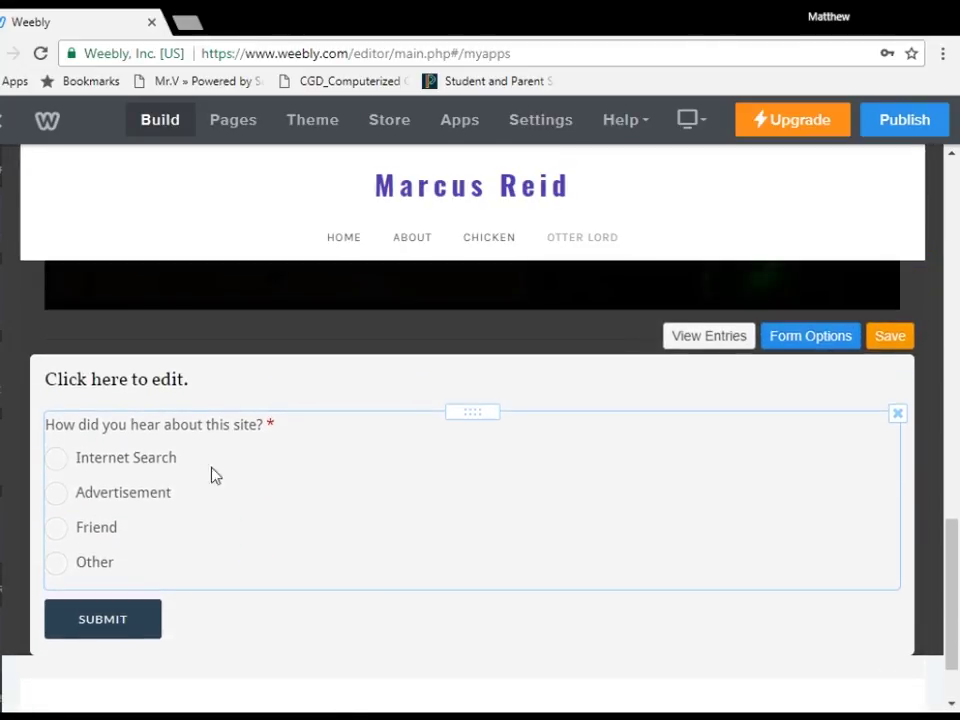
- Retitle the radio-button question to 'favorite breakfast'
click(133, 457)
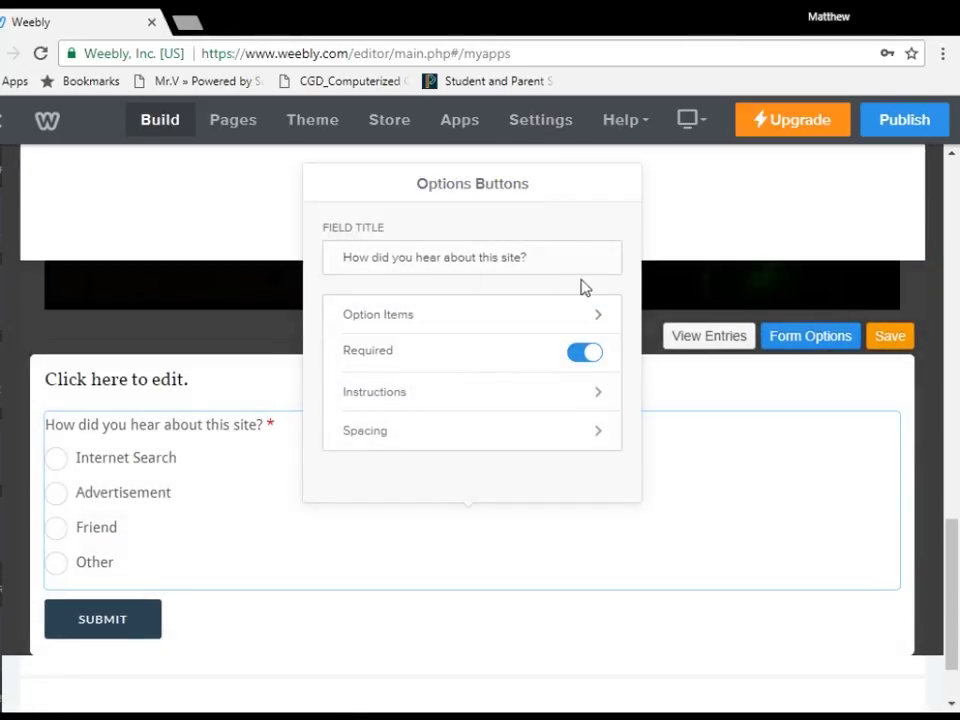
click(426, 322)
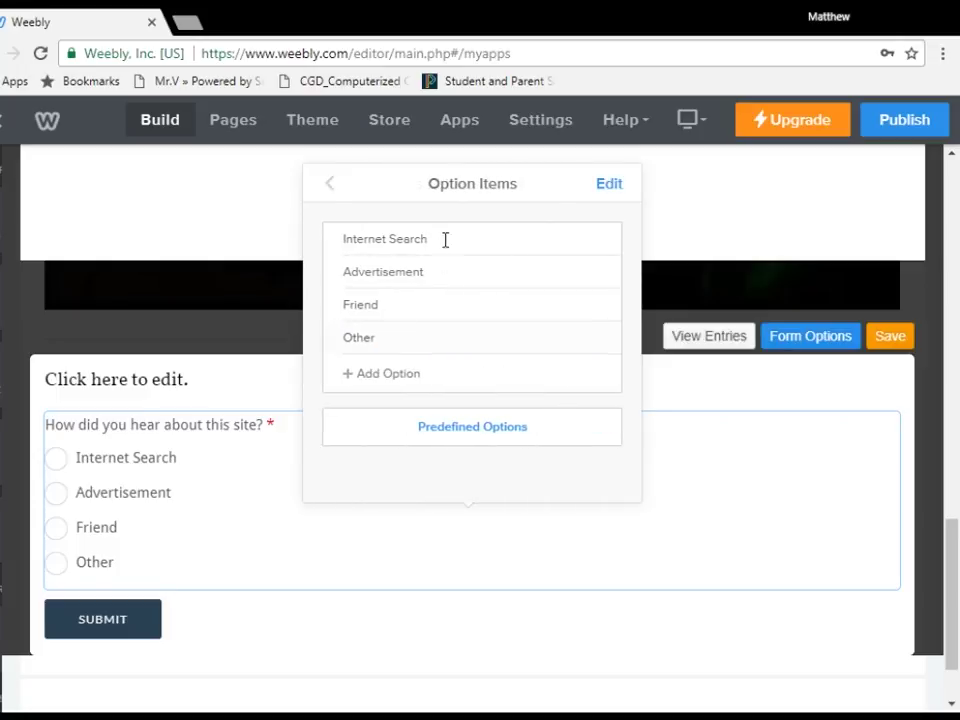
click(330, 184)
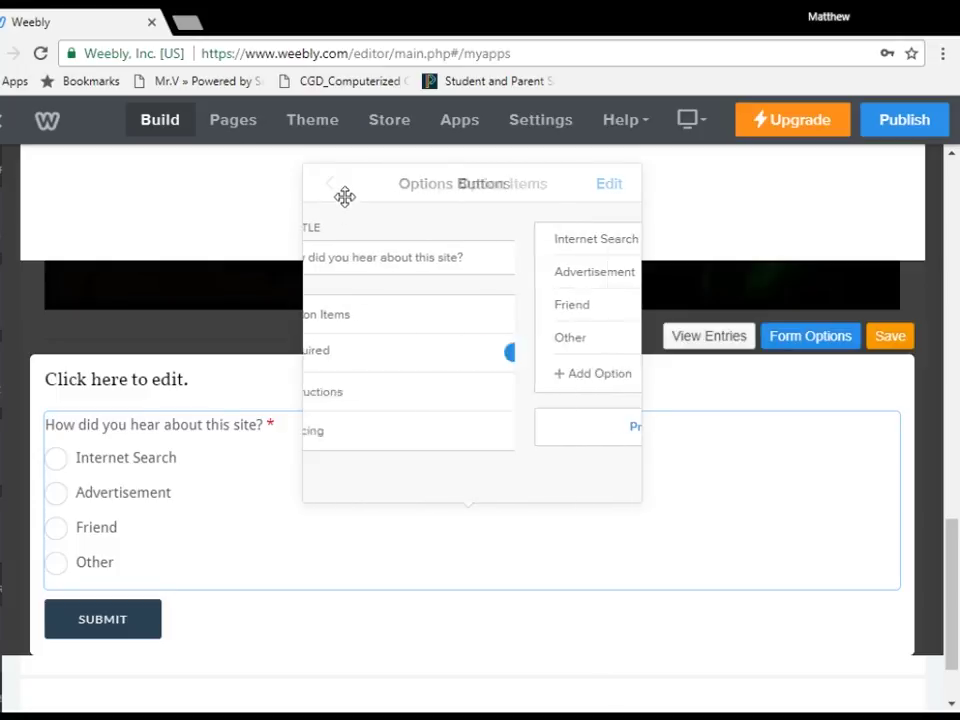
drag(520, 248, 348, 268)
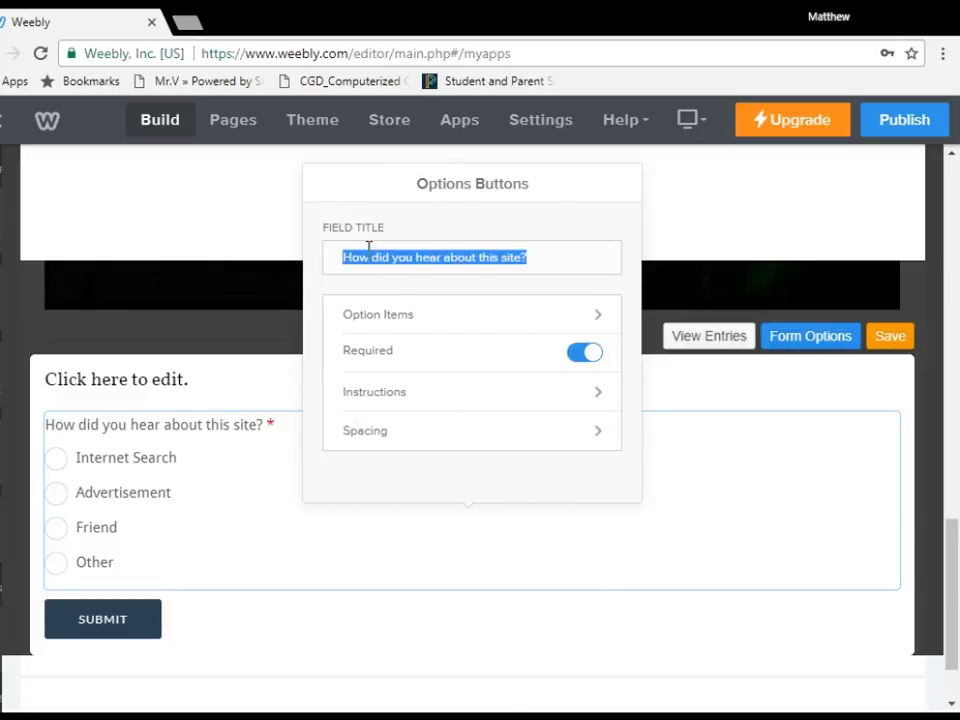
text(I)
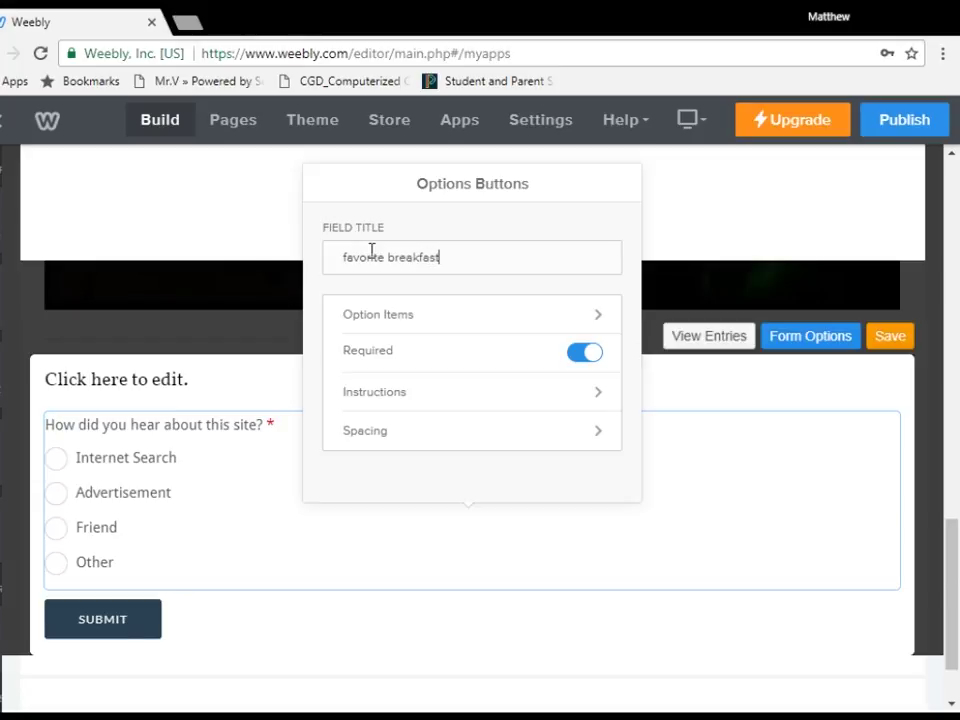
- Change the choices to donuts, pancakes, waffles and cereal without milk, then save the form
click(467, 316)
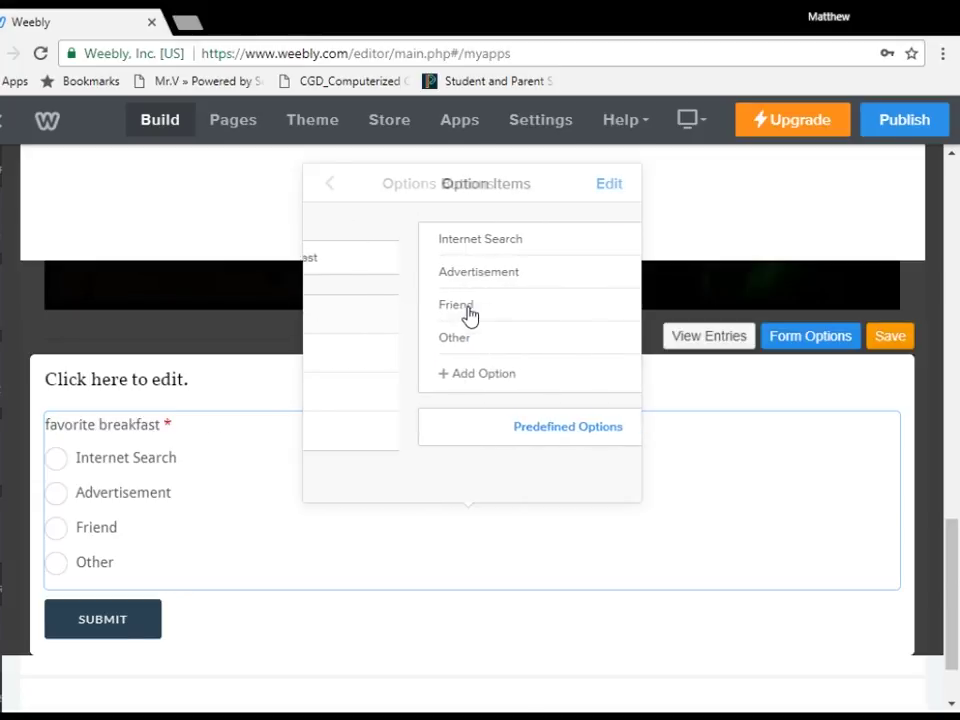
click(438, 241)
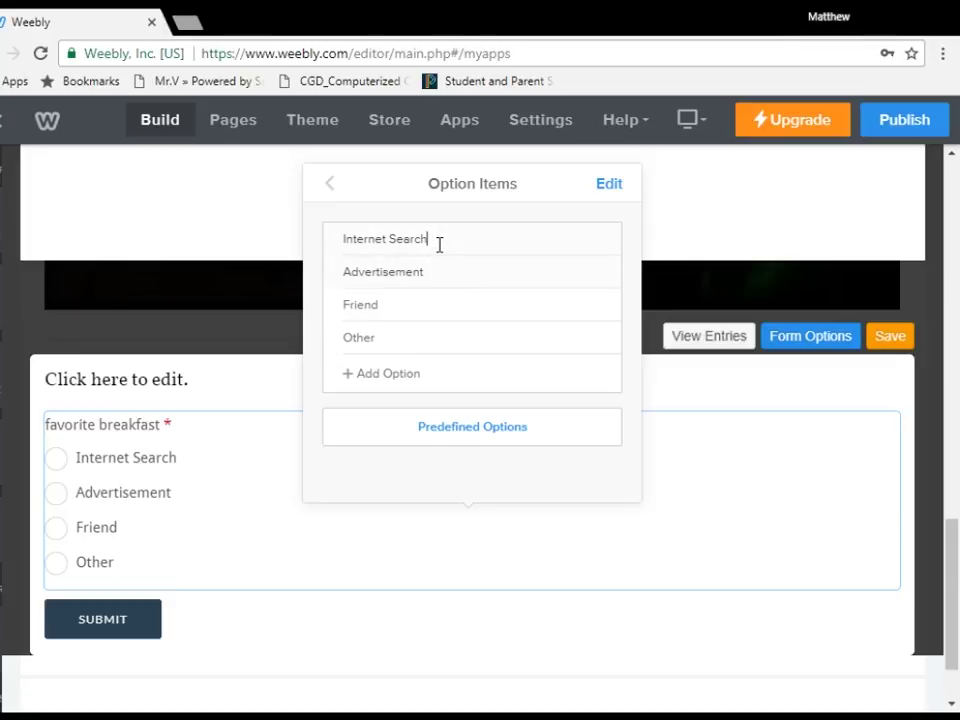
double_click(434, 241)
key(BackSpace)
click(441, 270)
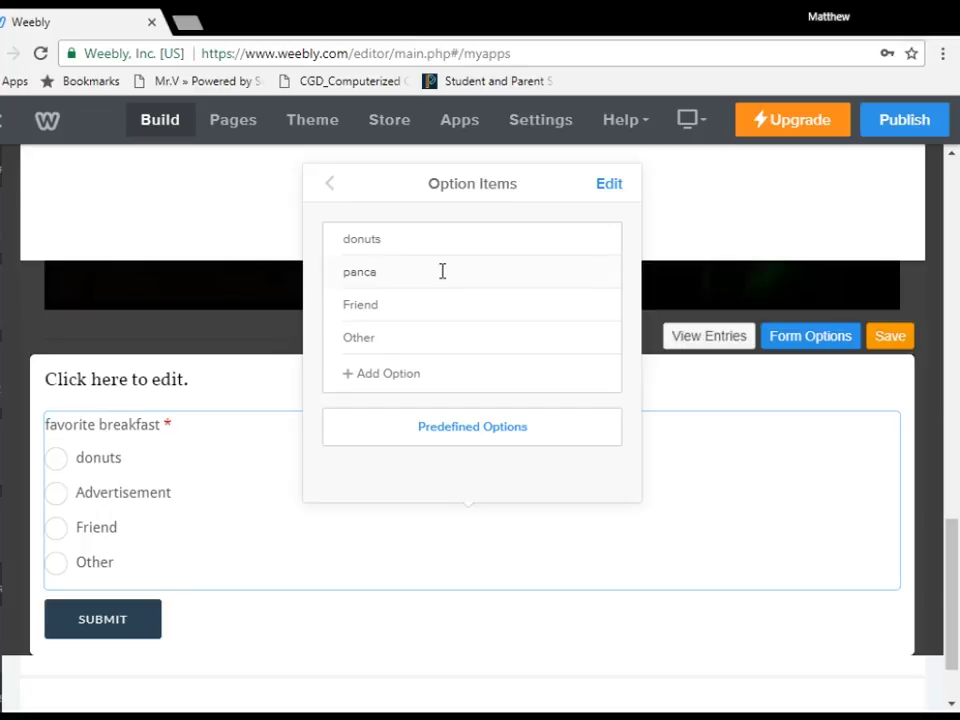
click(397, 307)
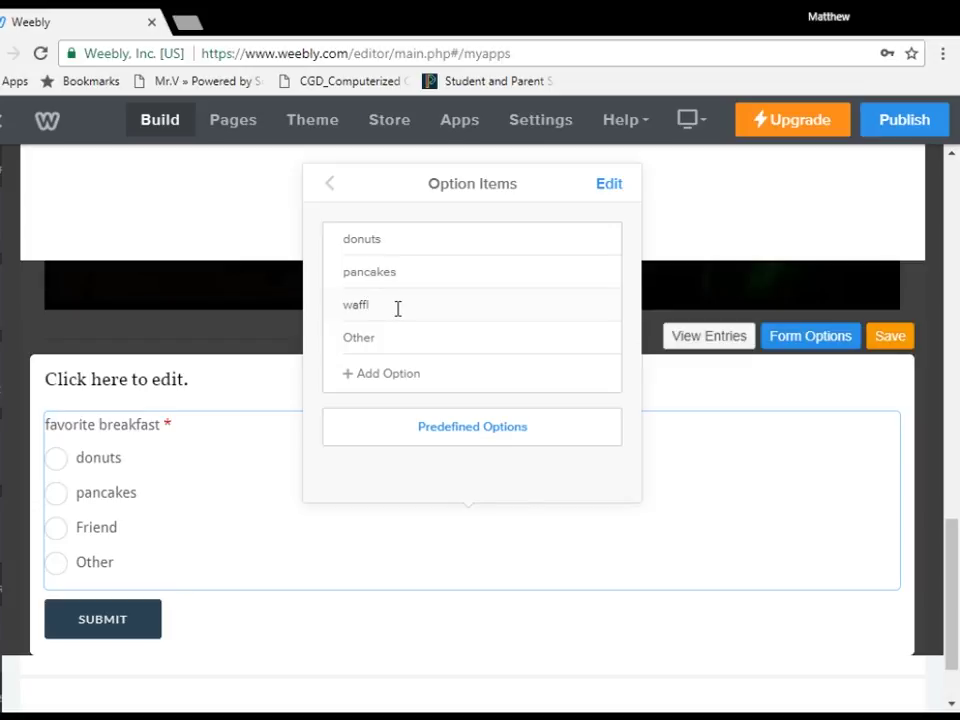
click(396, 334)
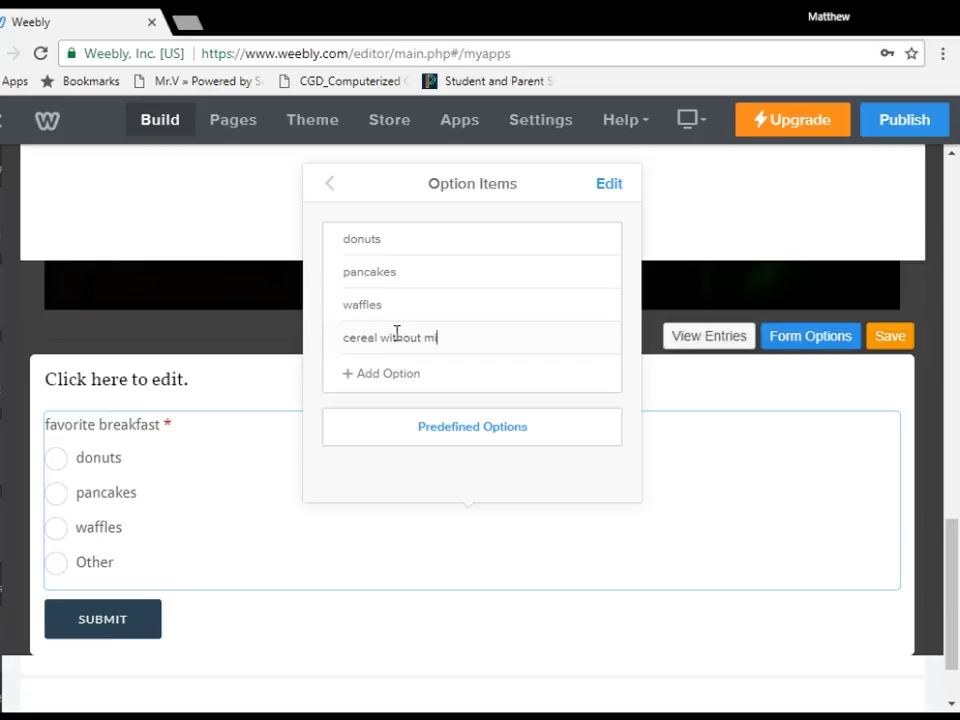
click(334, 189)
click(330, 186)
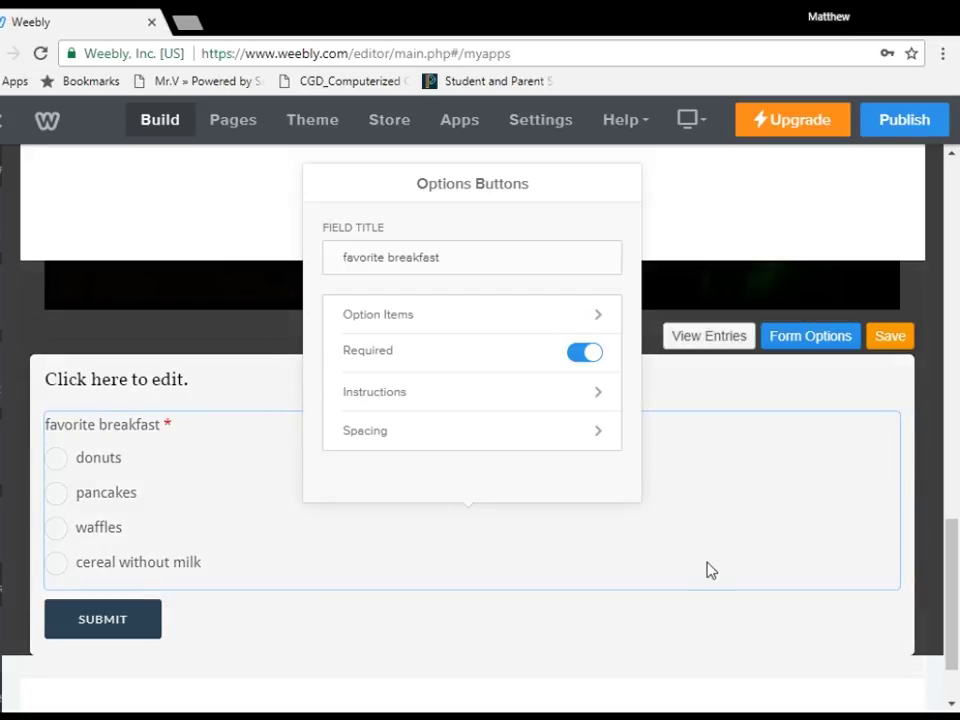
click(733, 600)
click(908, 340)
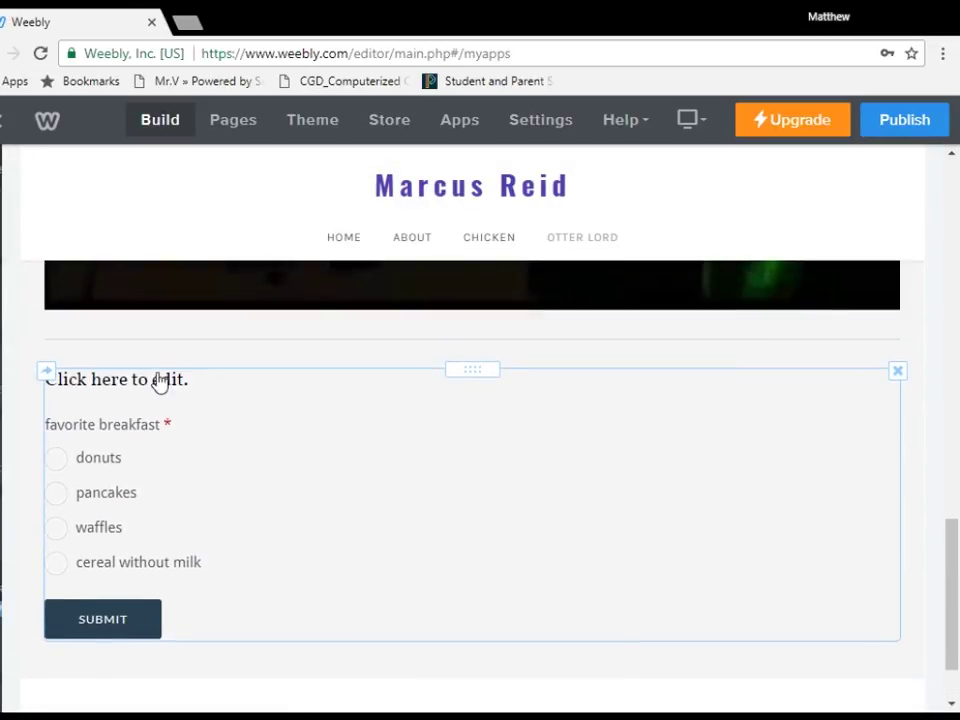
- Replace the 'Click here to edit.' form heading with 'Dispute my point' and save
click(158, 372)
click(166, 378)
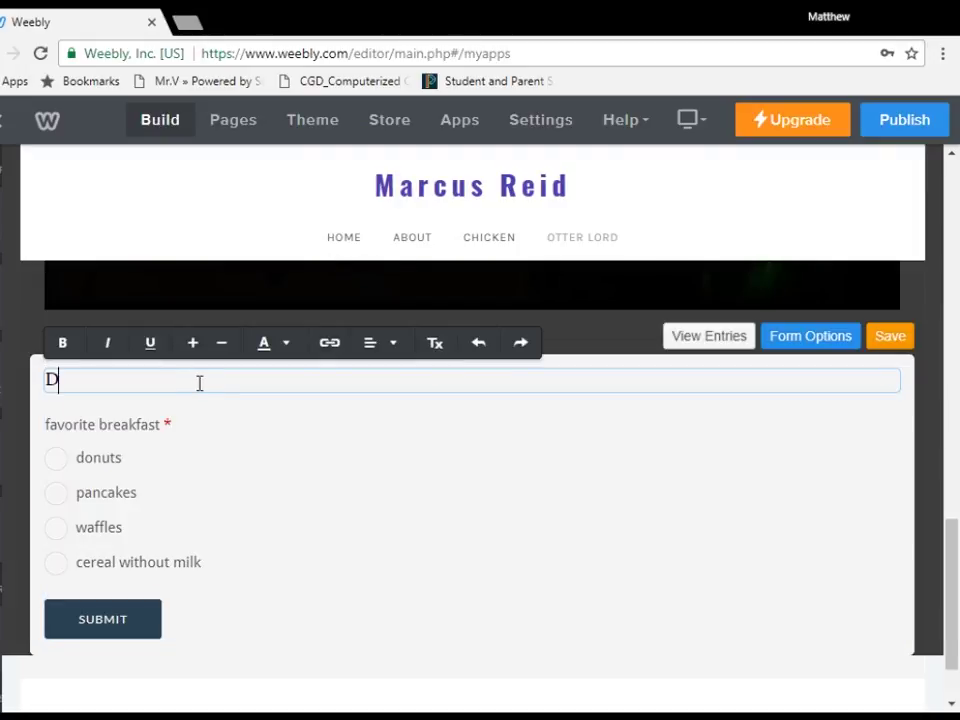
text(Disput)
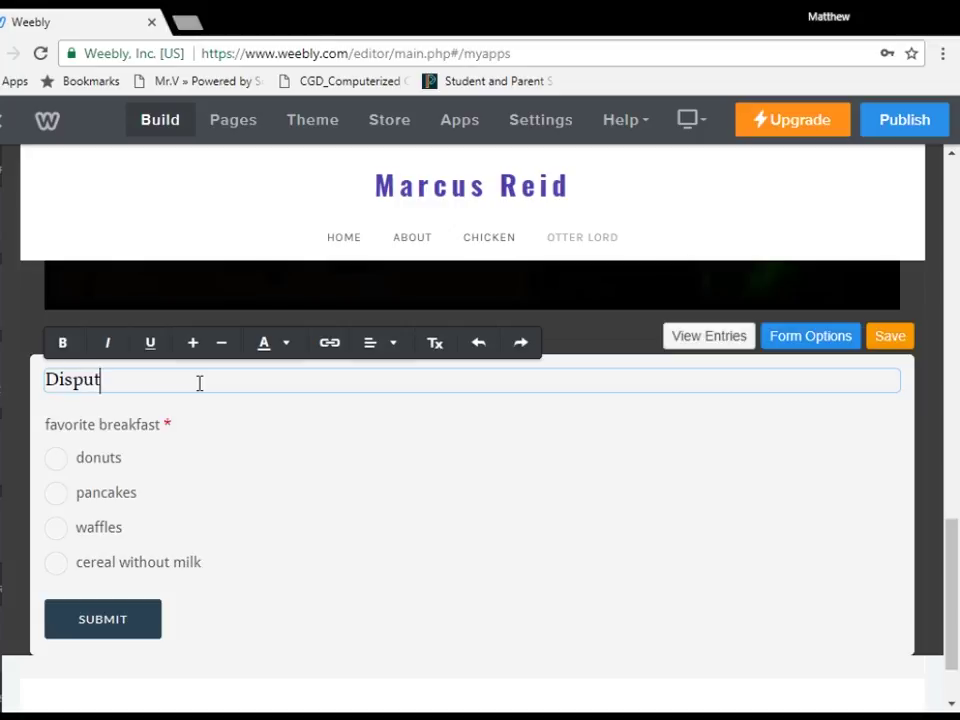
text( my point)
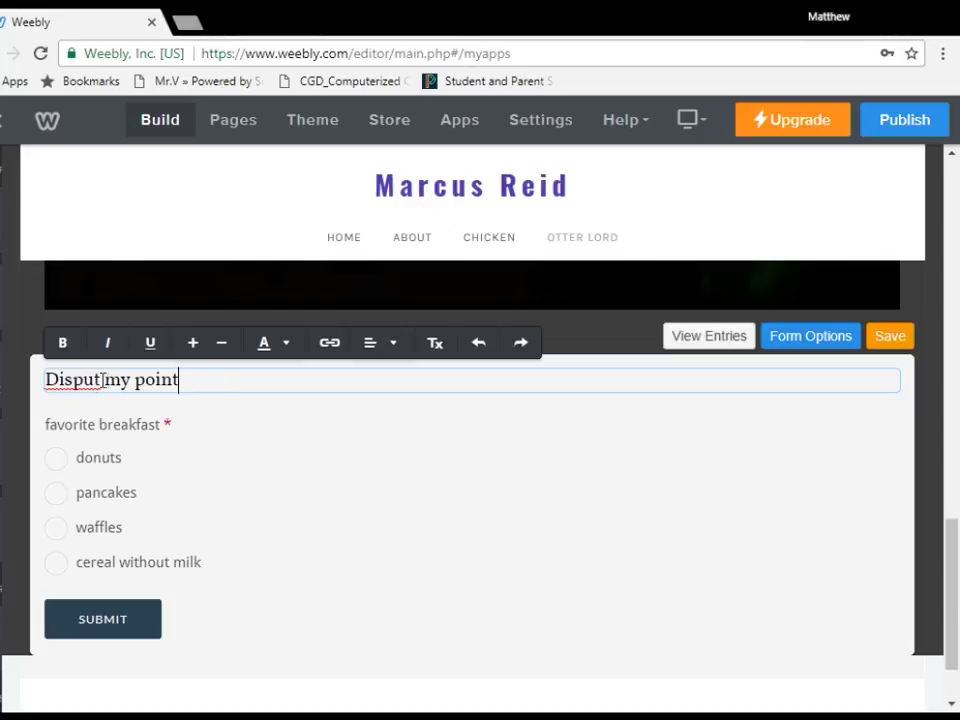
text(e)
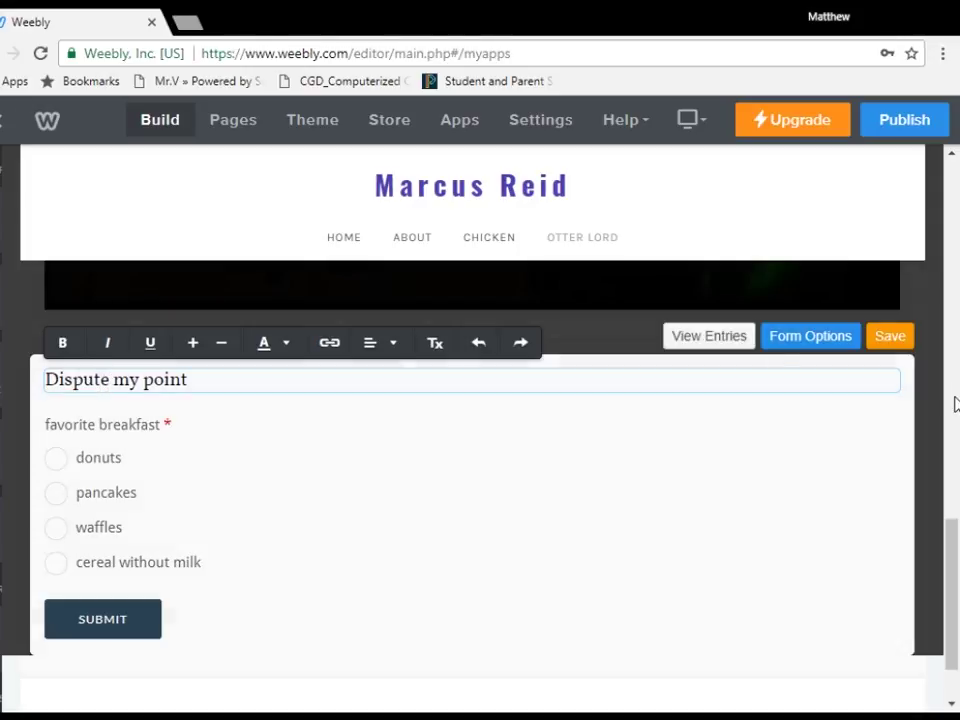
click(906, 337)
scroll(883, 354, down, 2)
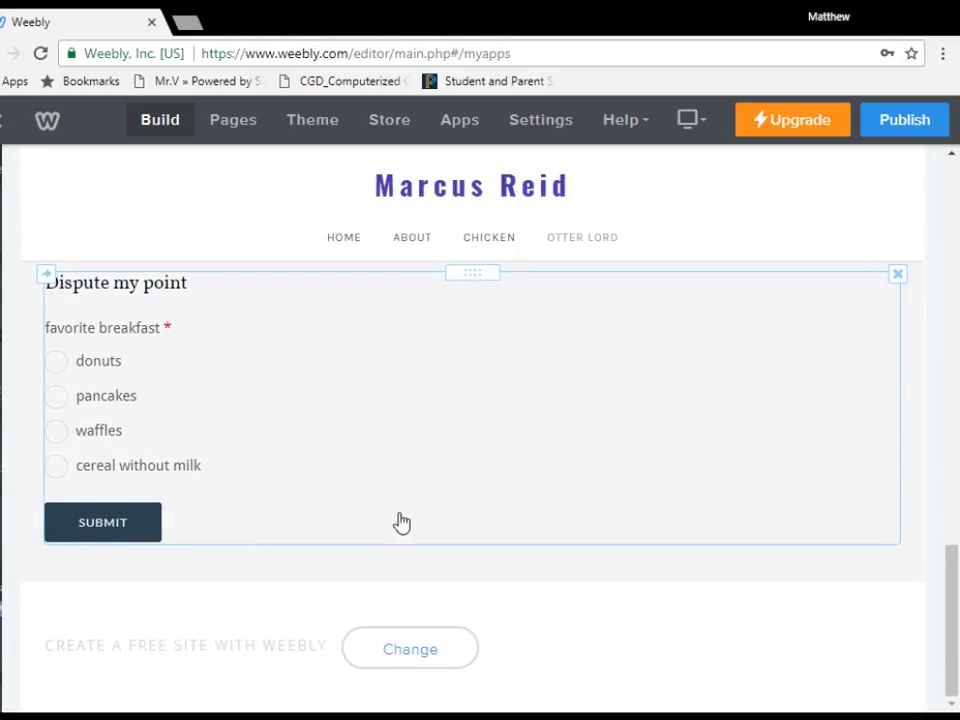
scroll(467, 504, up, 5)
scroll(604, 478, up, 3)
scroll(478, 590, down, 8)
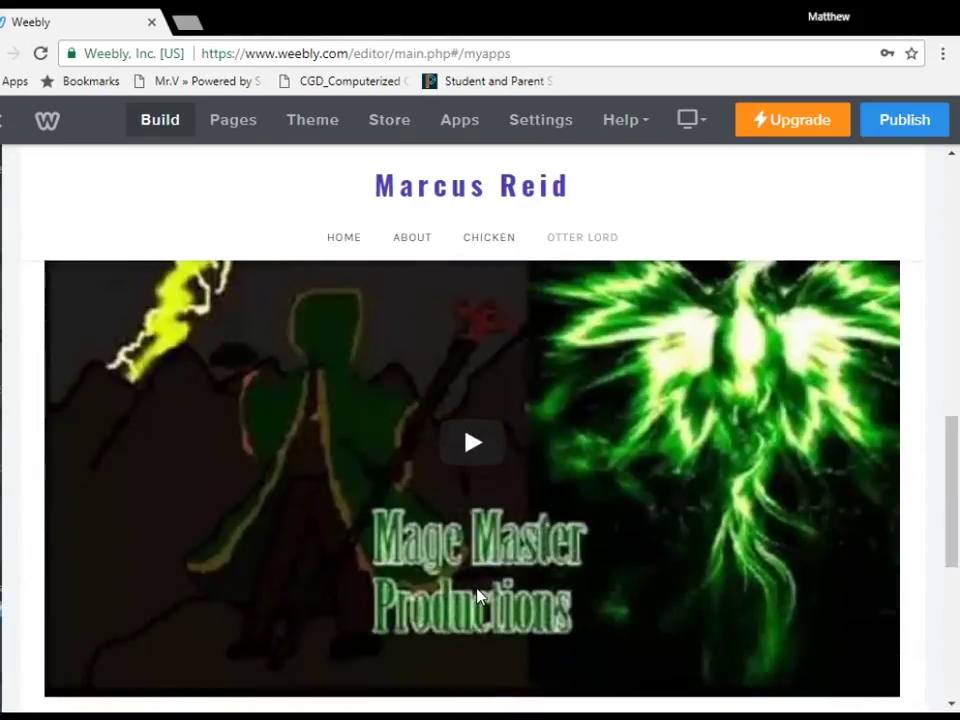
- Publish the site on the free subdomain donutshark79.weebly.com
scroll(472, 598, up, 3)
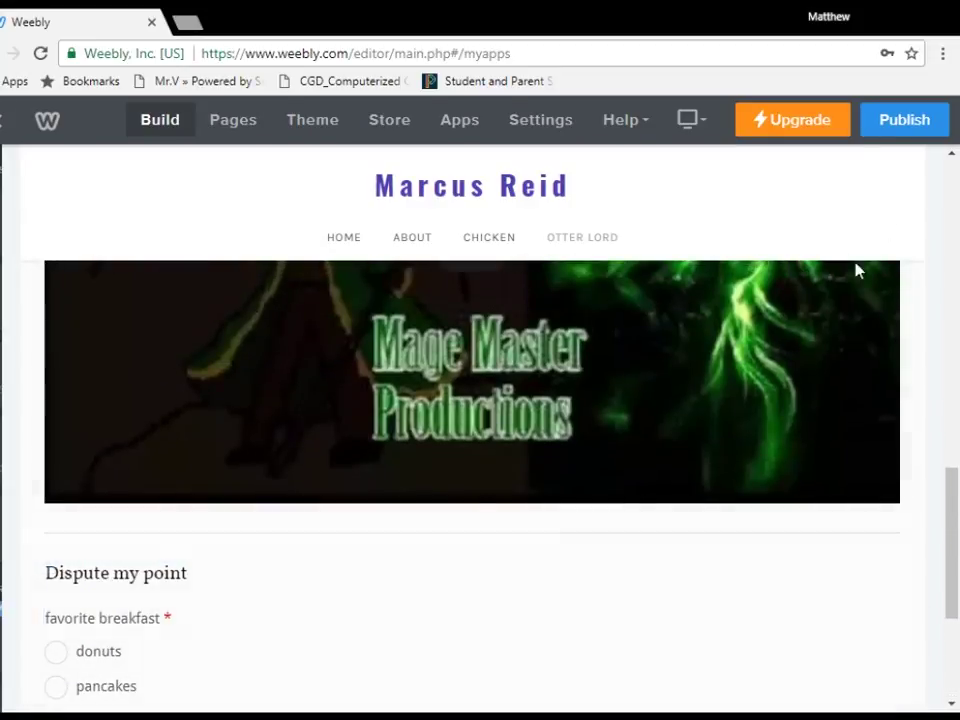
click(918, 131)
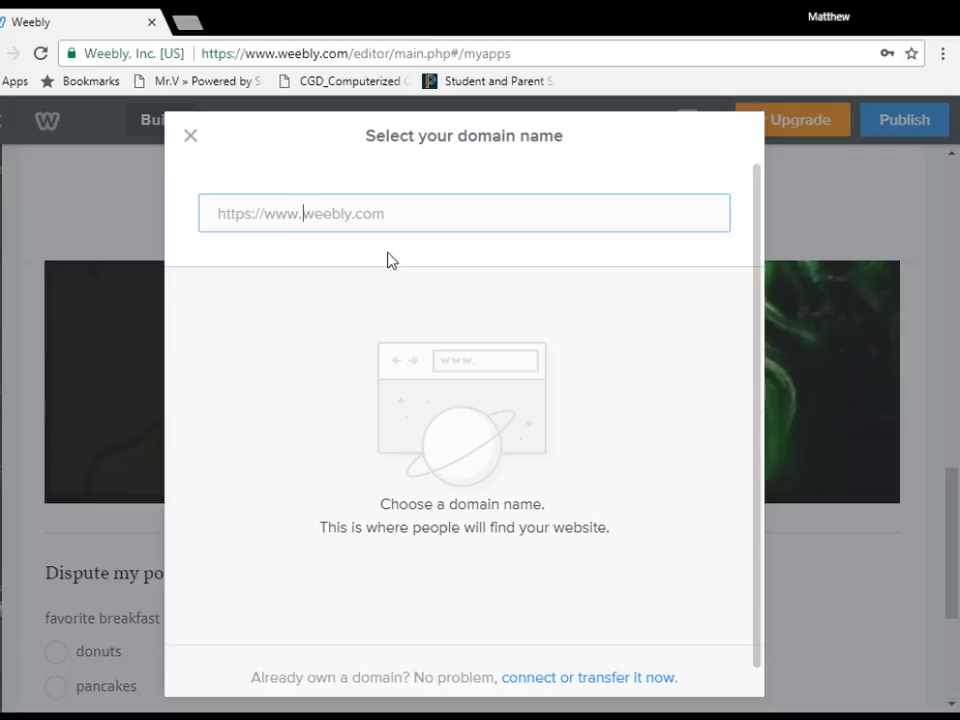
text(d)
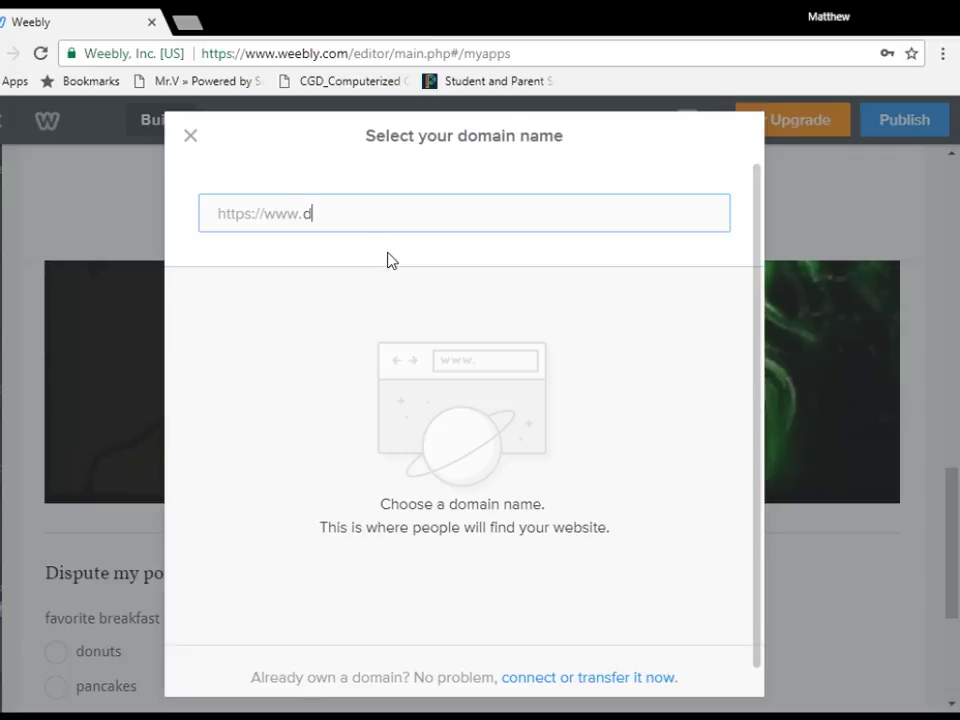
text(onuts)
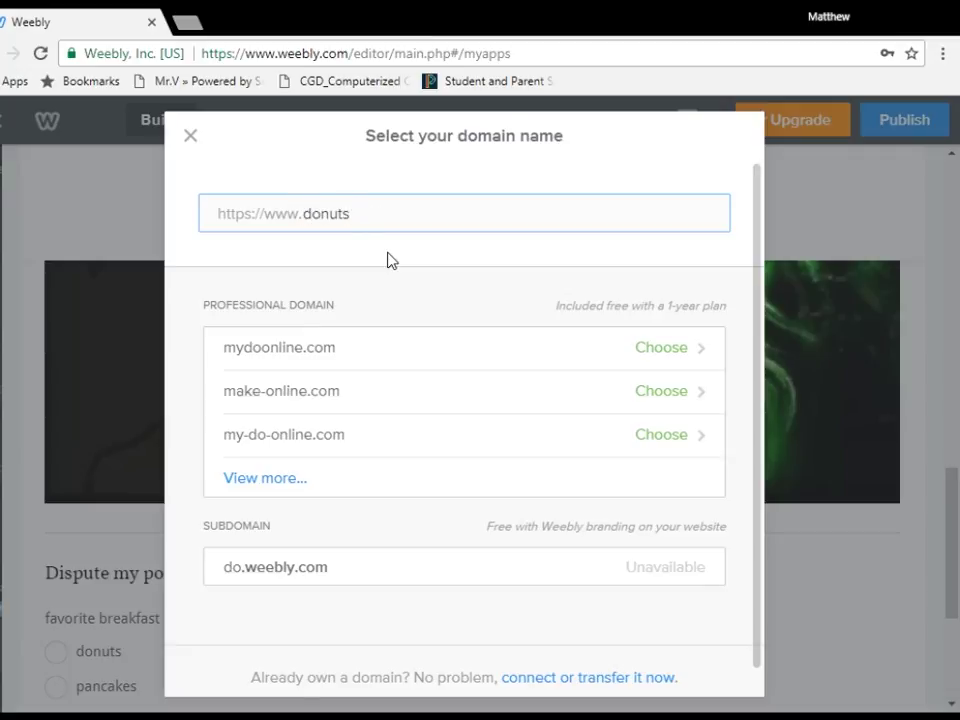
text(hark97)
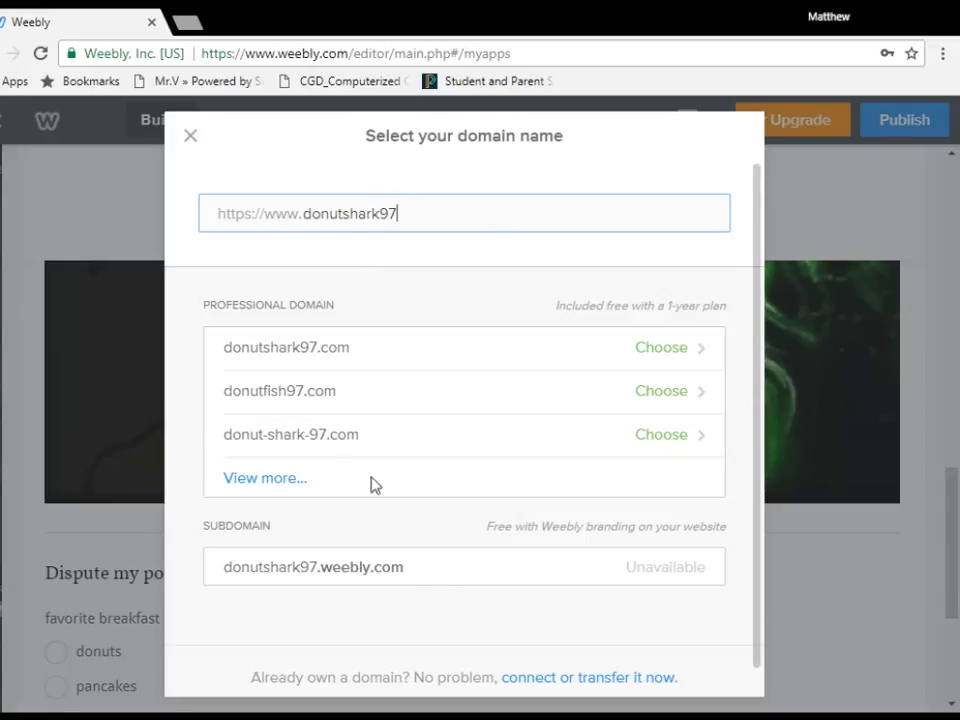
click(693, 582)
text(9)
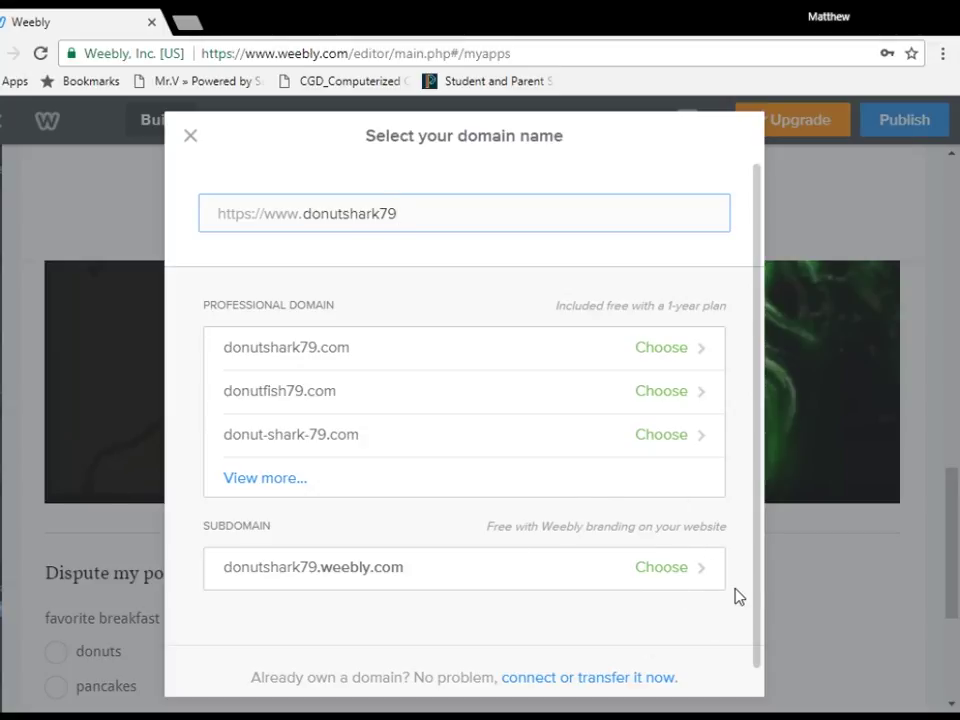
scroll(738, 596, down, 1)
scroll(738, 596, up, 1)
click(698, 588)
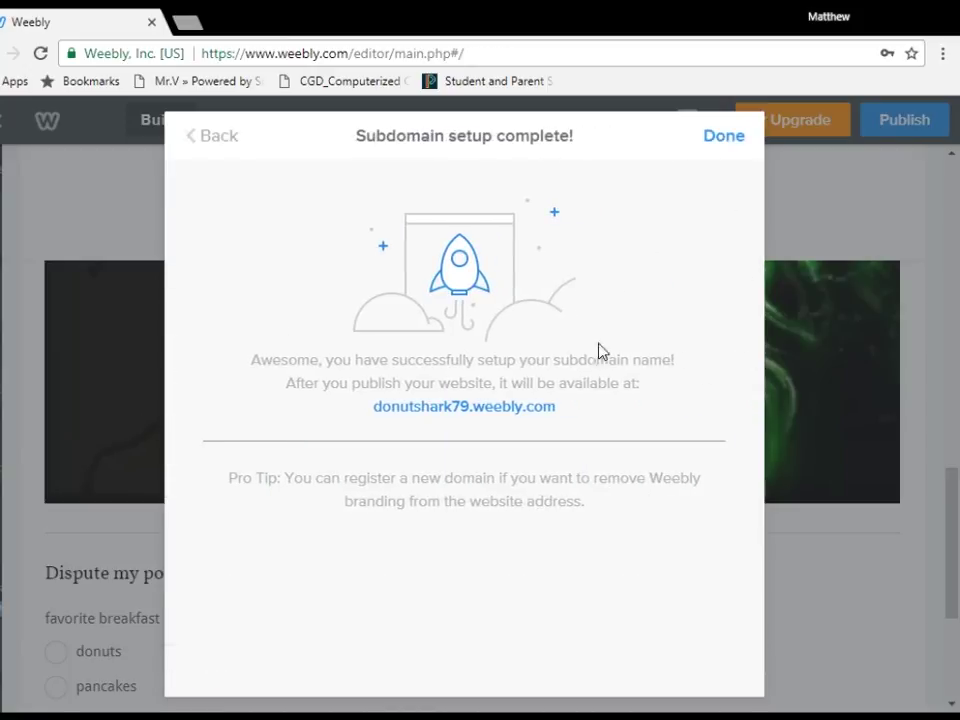
click(720, 140)
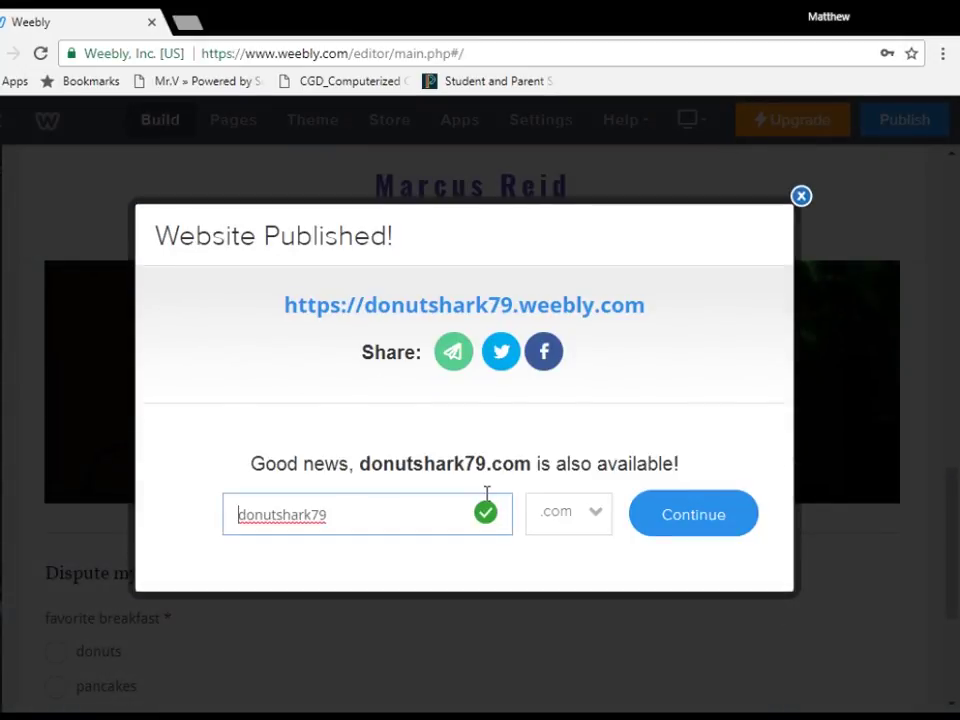
- Open the live published site and go to its Otter Lord page
click(434, 310)
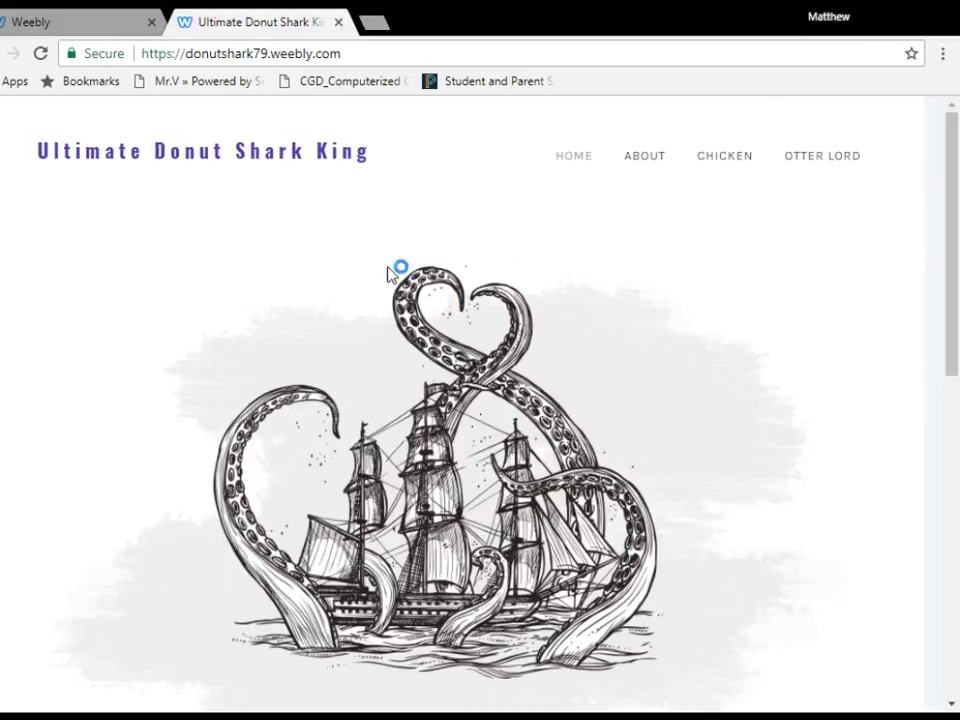
scroll(386, 424, down, 8)
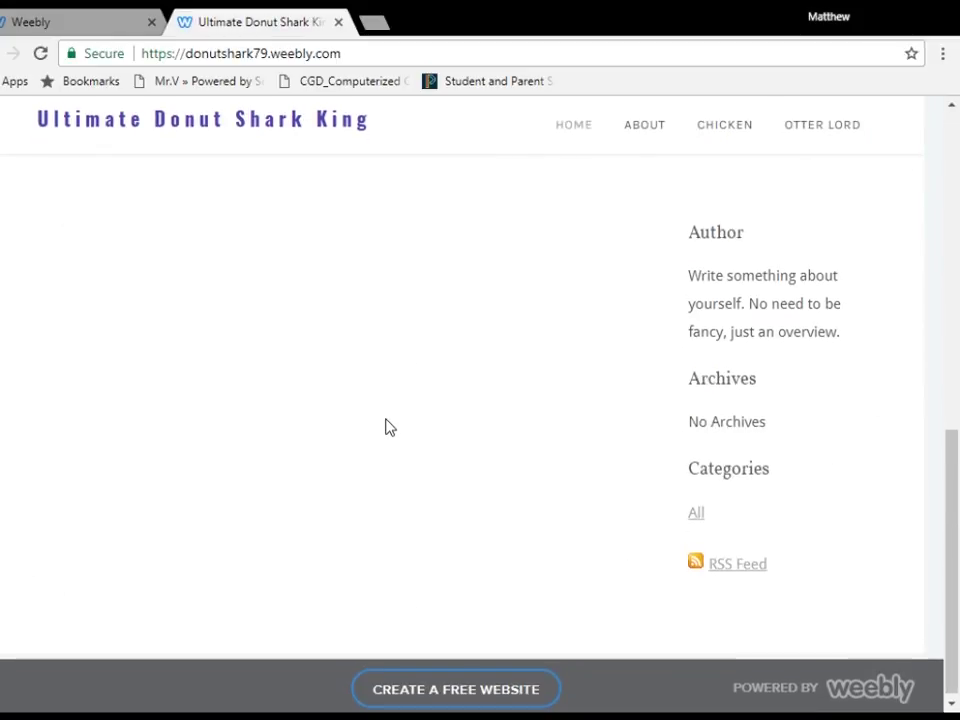
scroll(386, 424, up, 9)
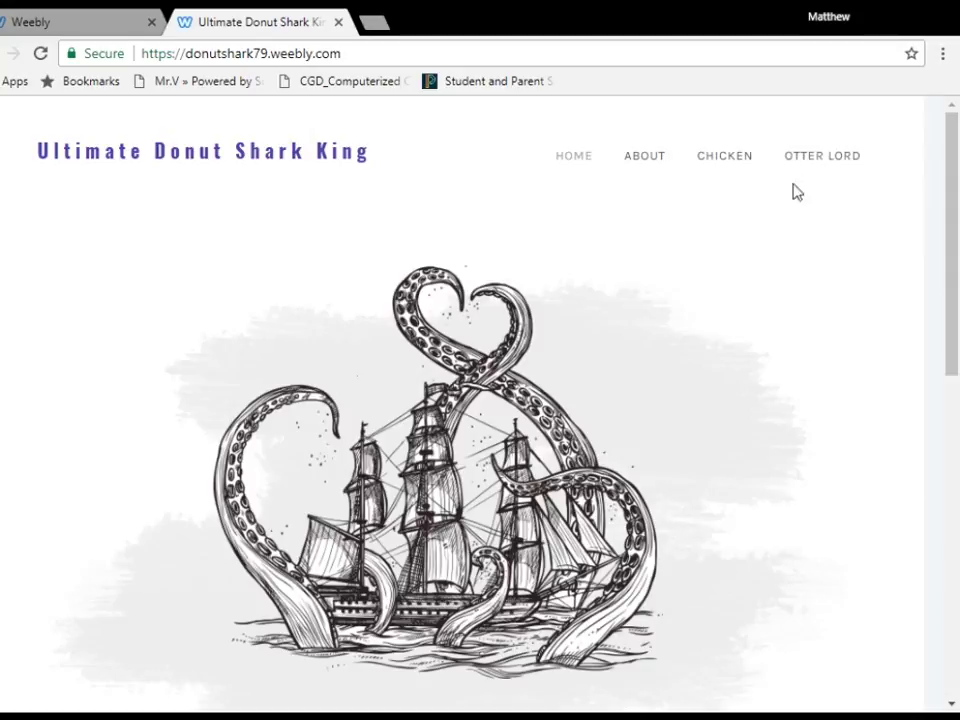
scroll(722, 379, down, 10)
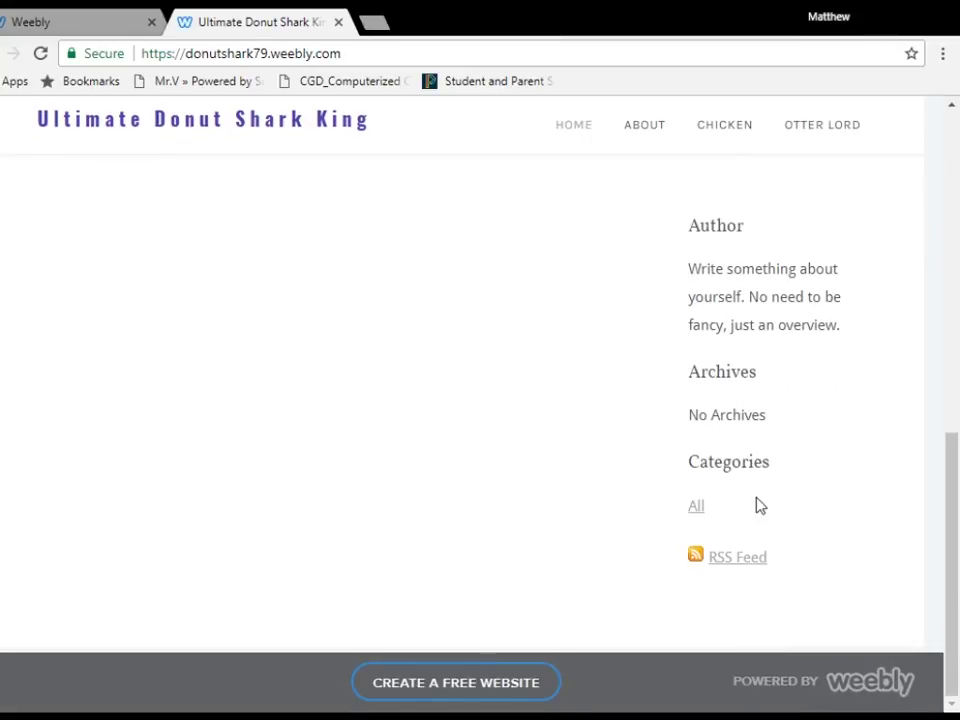
scroll(758, 506, up, 10)
click(828, 160)
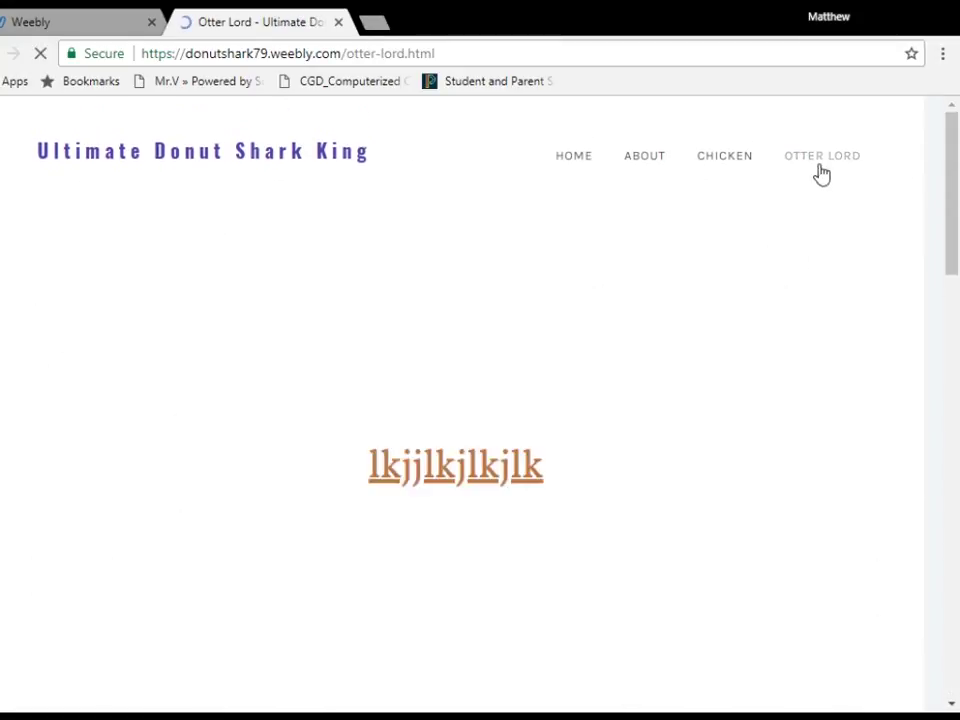
- Submit a 'donuts' answer on the live Otter Lord breakfast form
scroll(435, 429, down, 12)
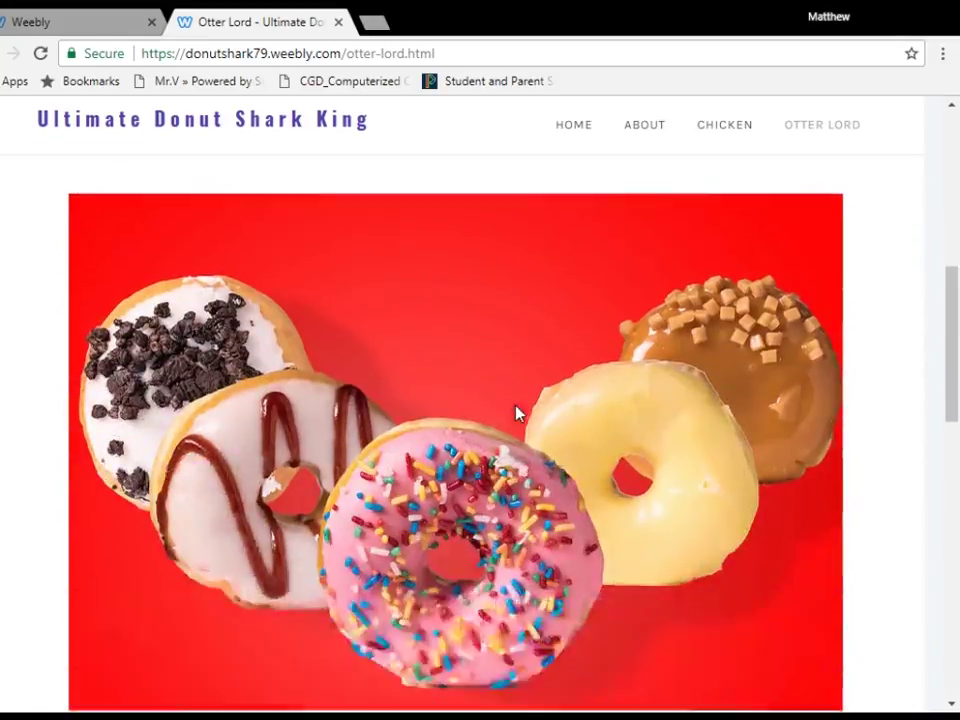
scroll(616, 414, down, 2)
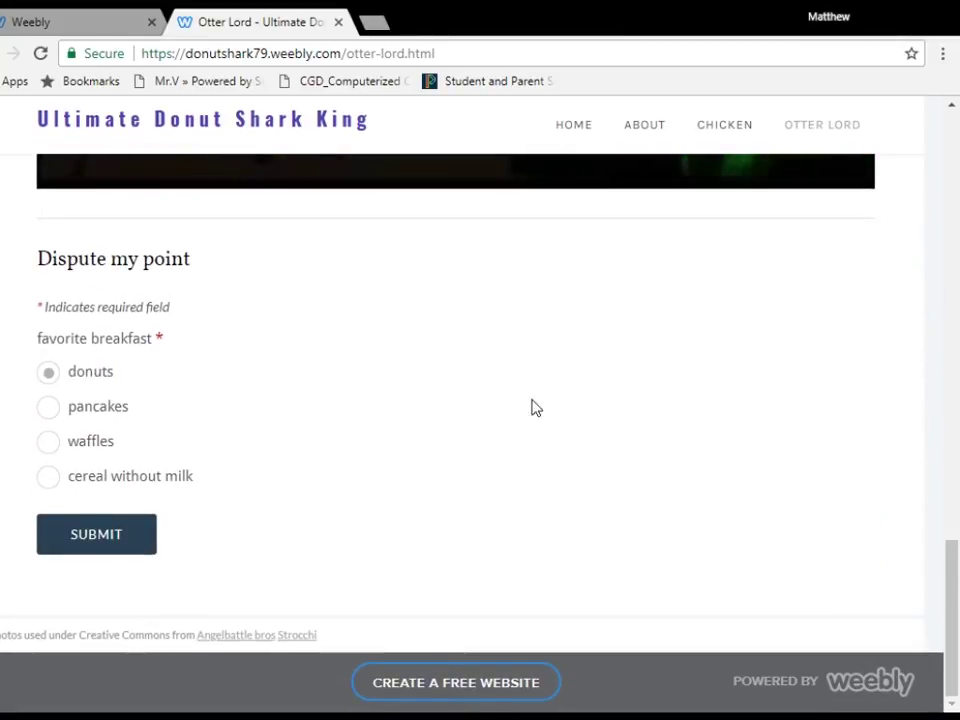
click(96, 534)
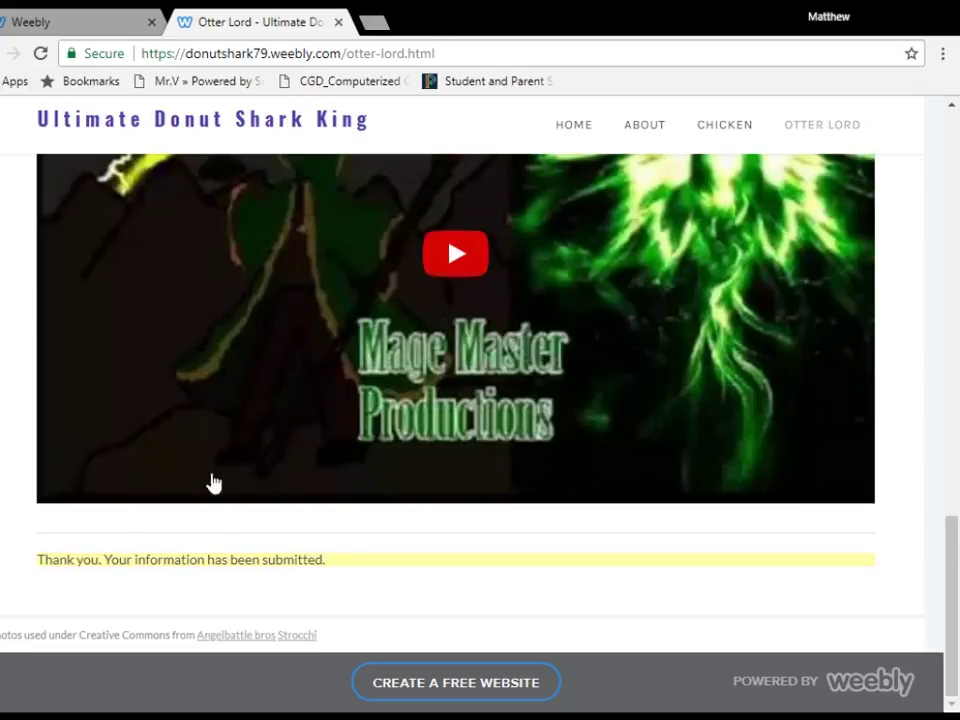
scroll(471, 360, up, 14)
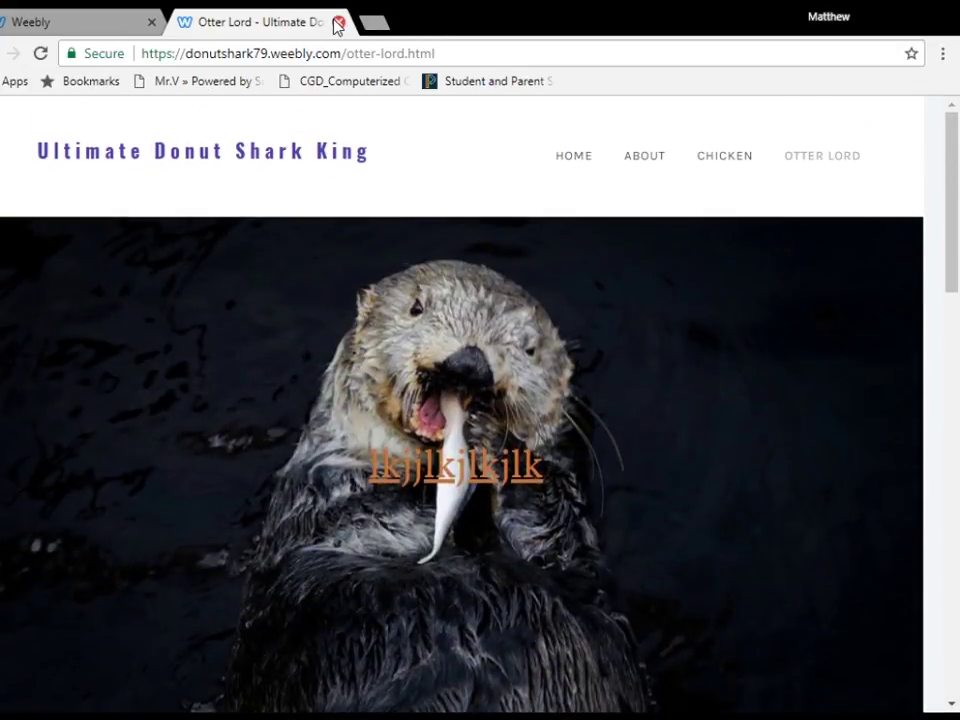
- Close the live page and switch the editor to the Digital Portfolio site via My Sites
click(338, 22)
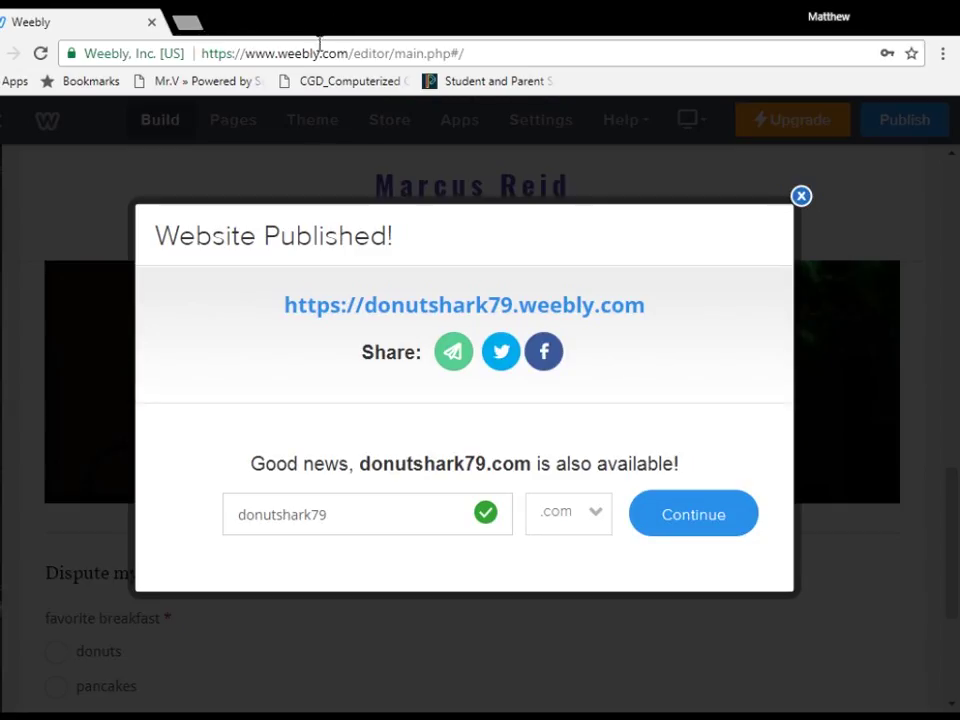
click(801, 197)
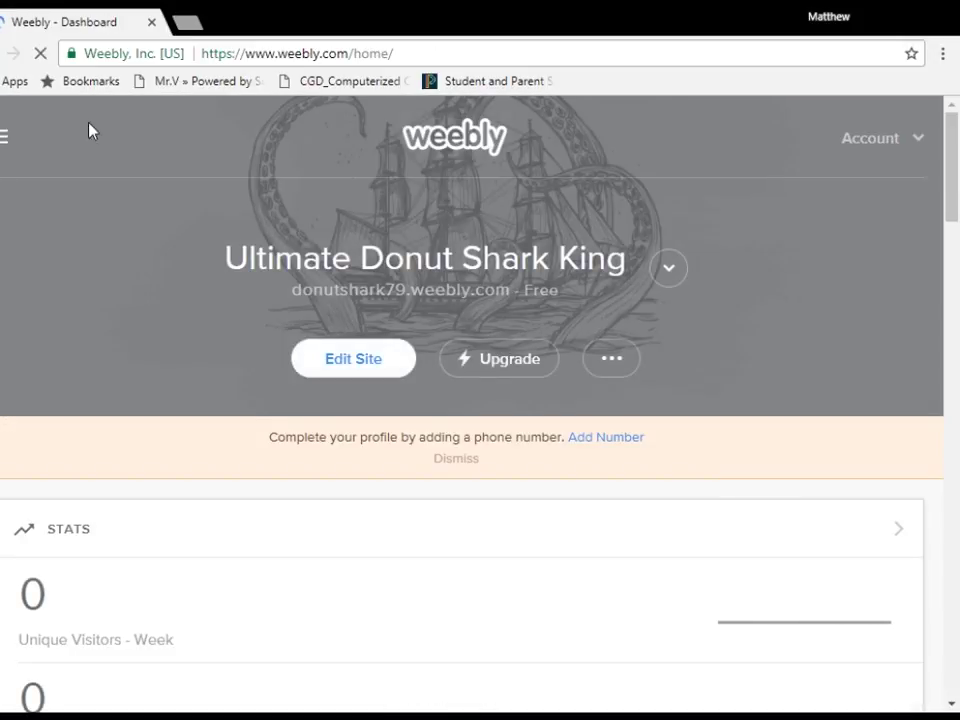
click(5, 140)
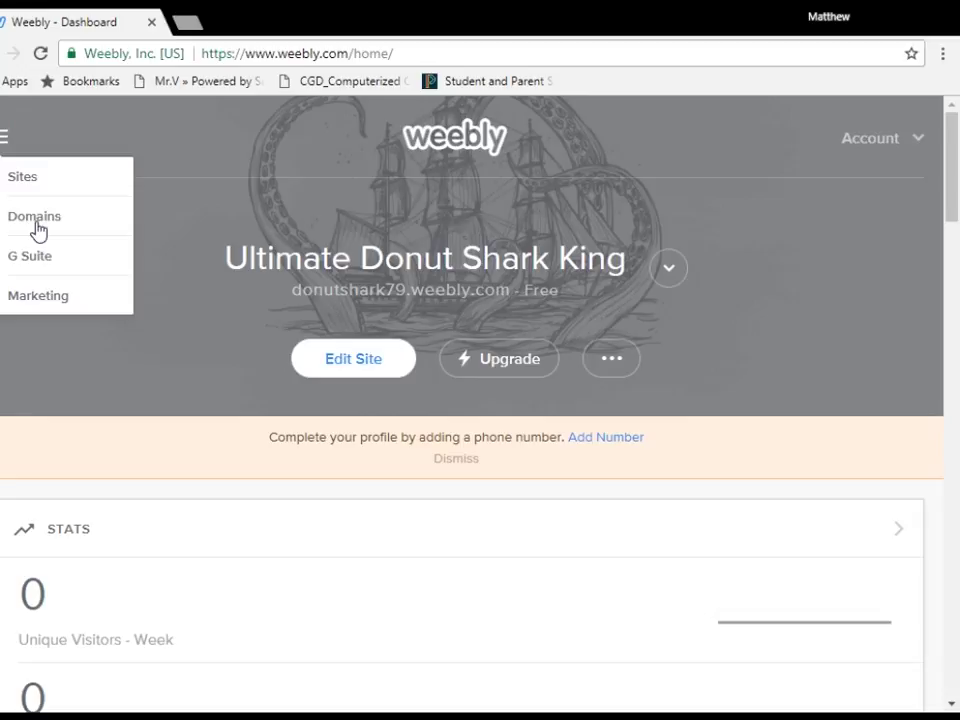
click(612, 360)
click(671, 287)
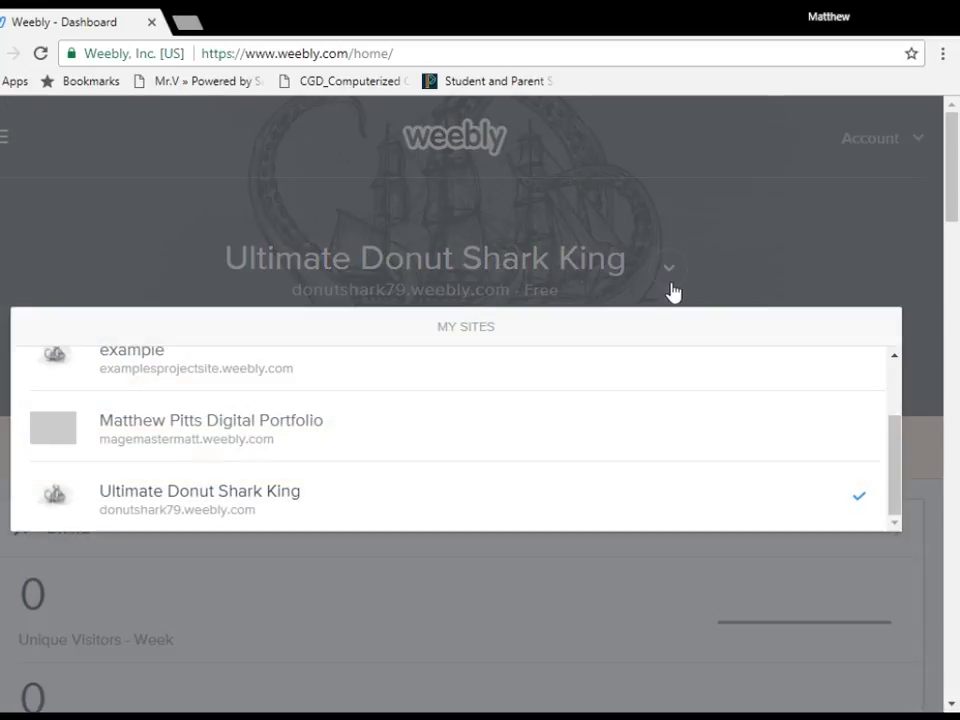
click(236, 430)
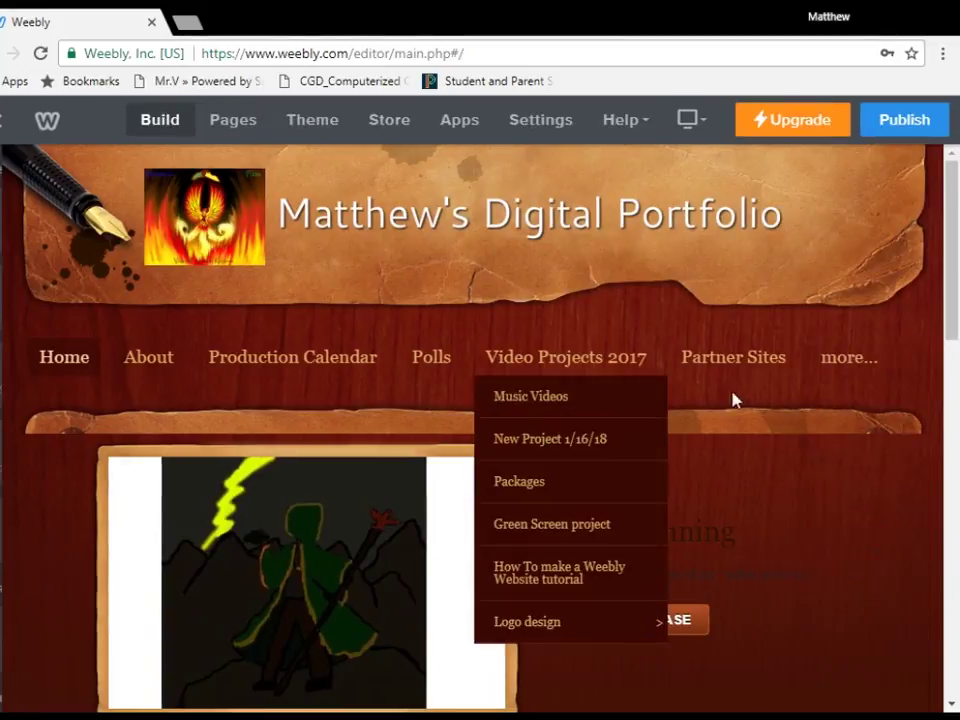
- Scroll through the portfolio home page, then view the About page
scroll(720, 439, down, 6)
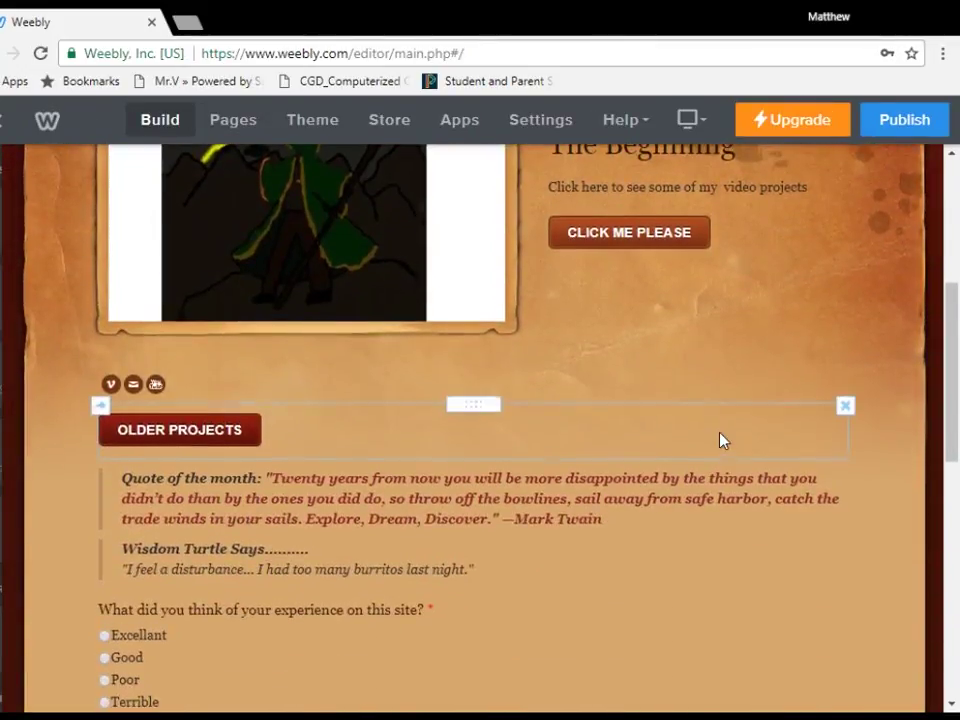
scroll(721, 442, down, 3)
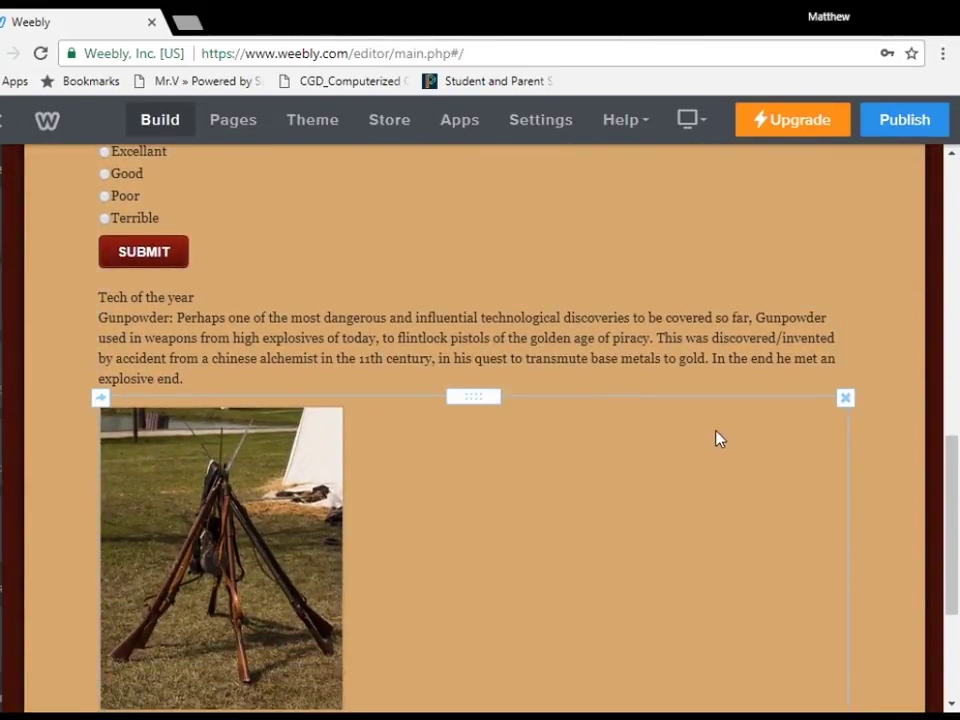
scroll(716, 439, up, 6)
scroll(695, 437, up, 3)
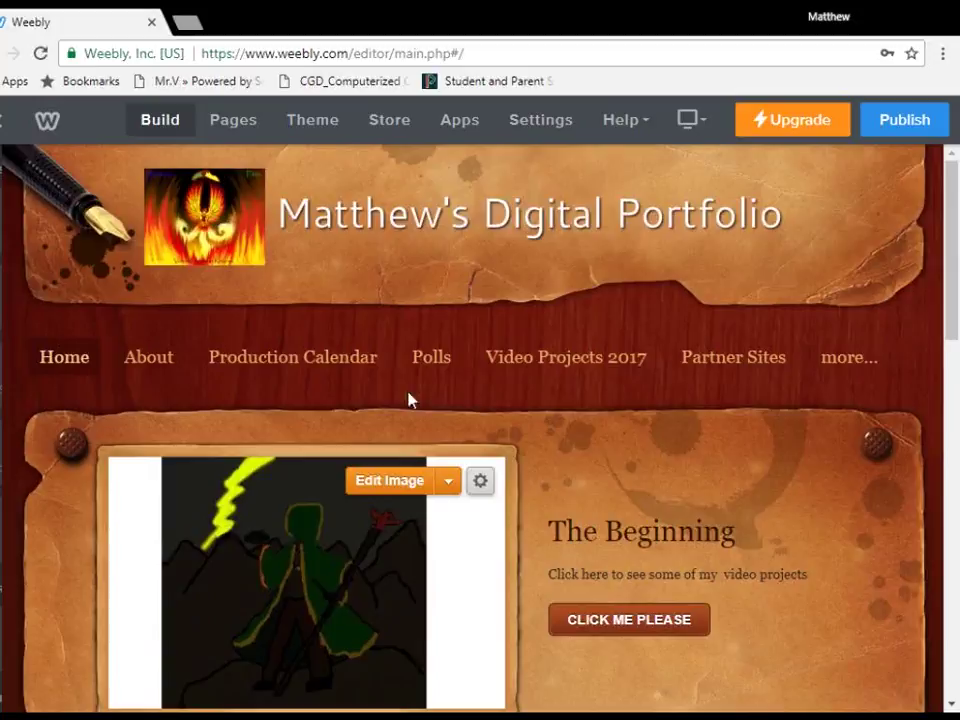
click(173, 364)
scroll(799, 546, down, 3)
scroll(724, 523, up, 3)
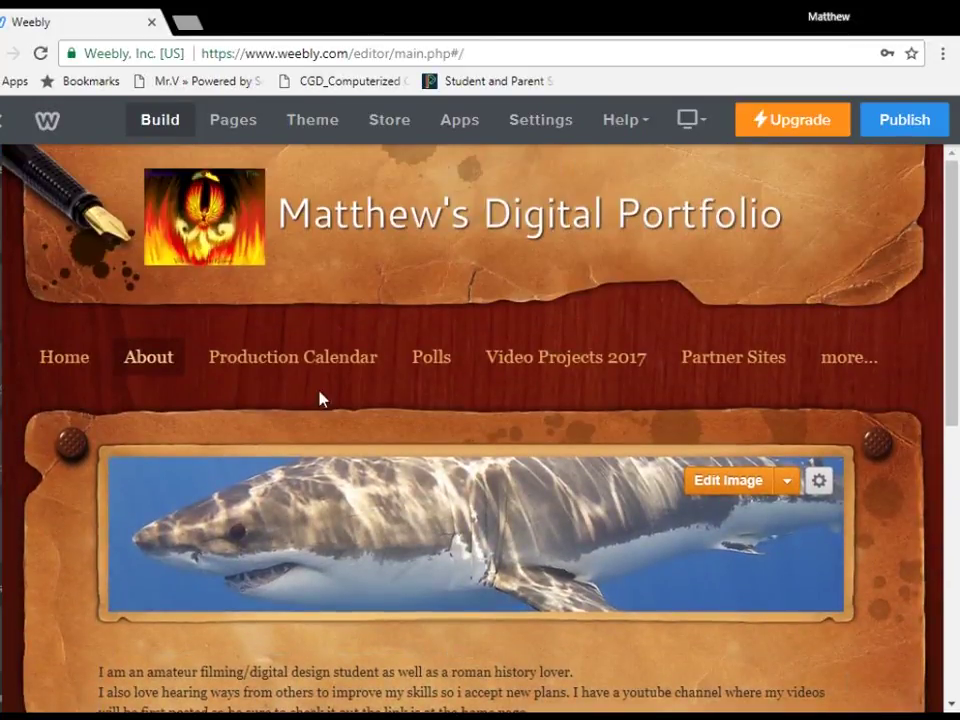
- View the Production Calendar page, then the Polls page with its eagle banner
click(331, 376)
scroll(407, 390, down, 5)
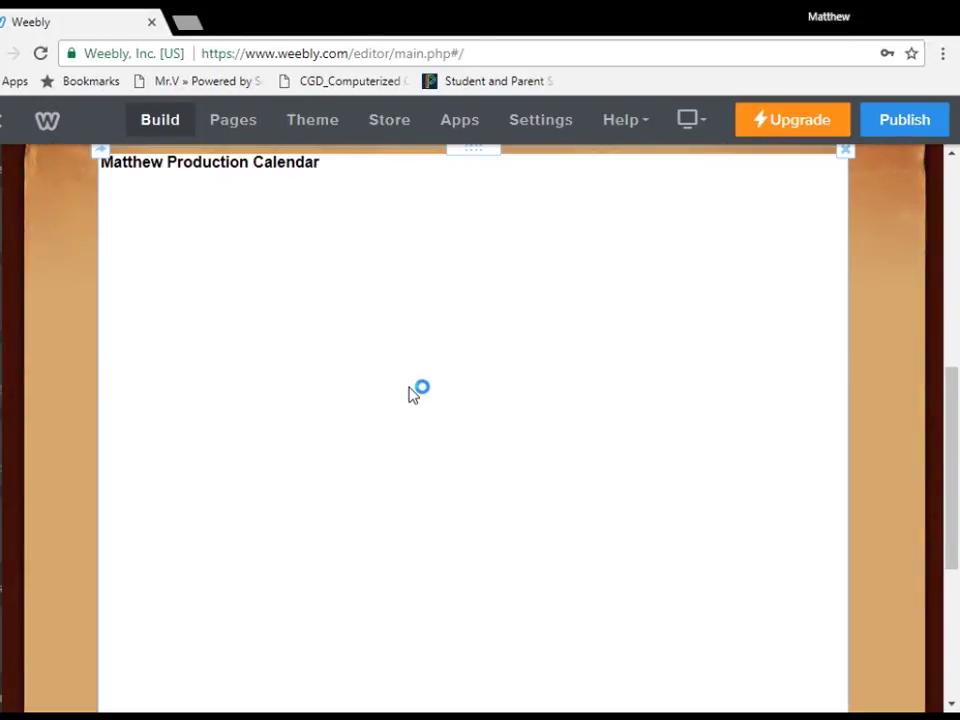
scroll(416, 396, down, 2)
scroll(418, 401, up, 2)
scroll(367, 390, up, 4)
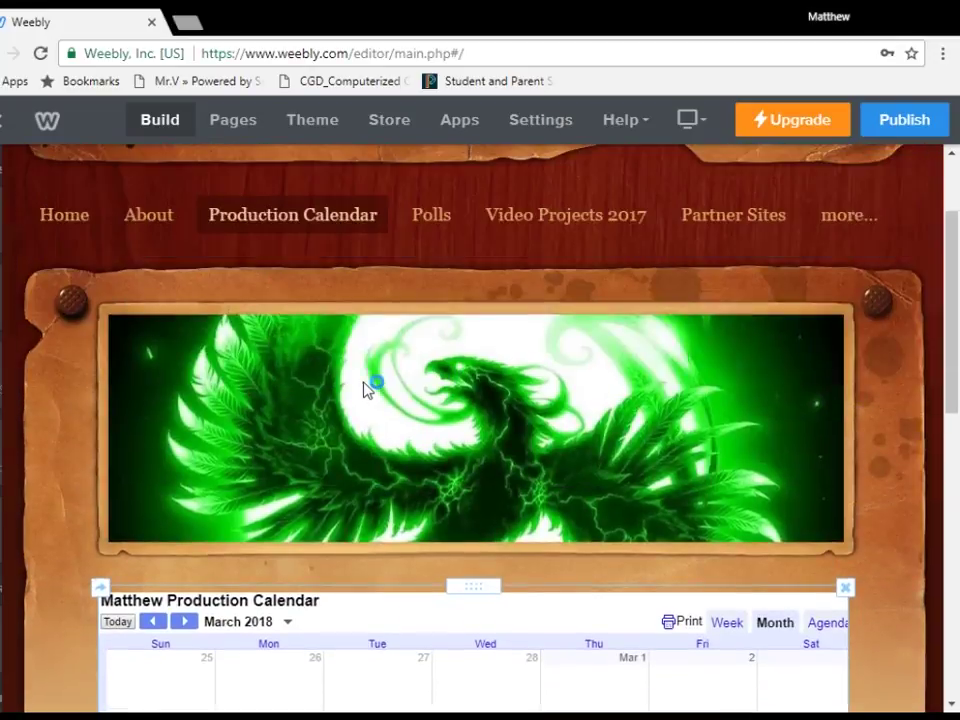
scroll(365, 388, up, 3)
click(444, 373)
scroll(296, 452, down, 4)
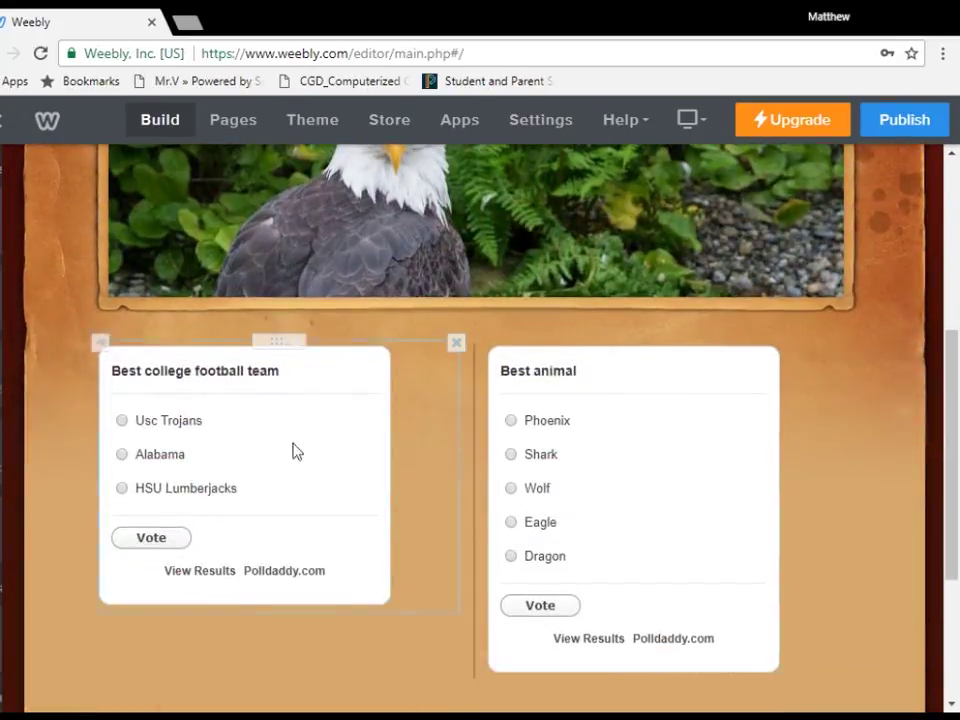
scroll(588, 424, up, 4)
mouse_move(593, 370)
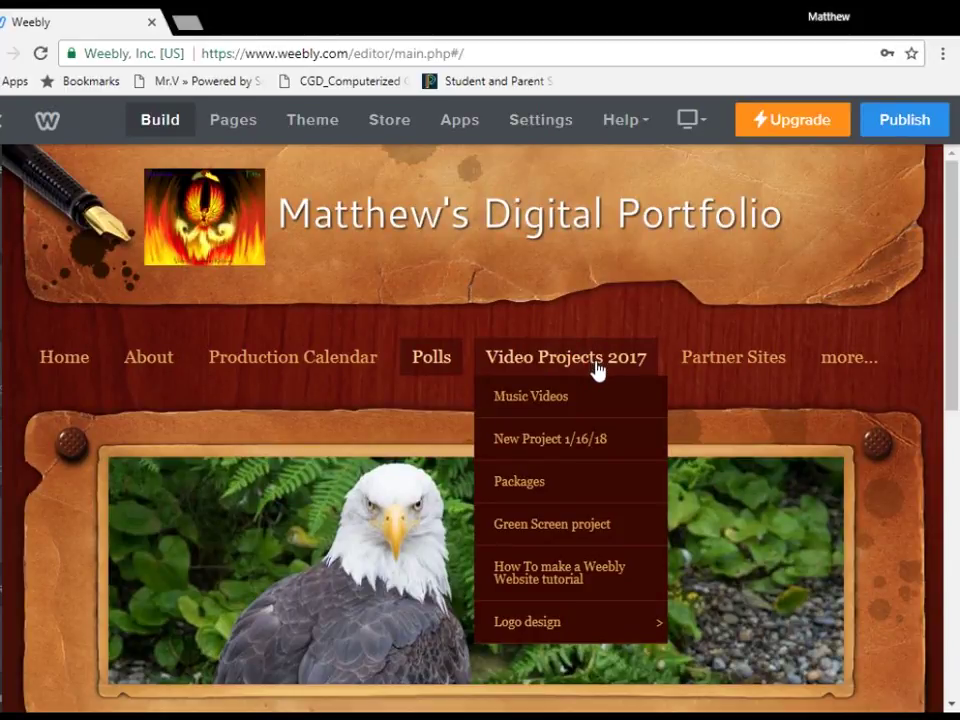
mouse_move(634, 627)
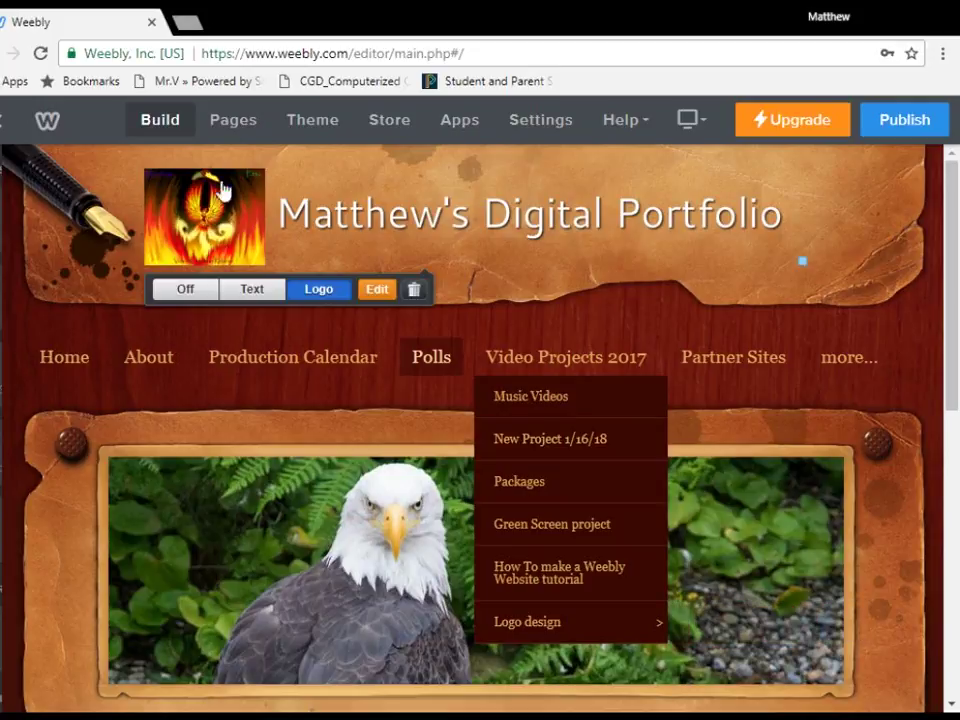
- Move the Music Videos page under Video Projects 2017, right after Packages
click(231, 120)
scroll(140, 363, down, 1)
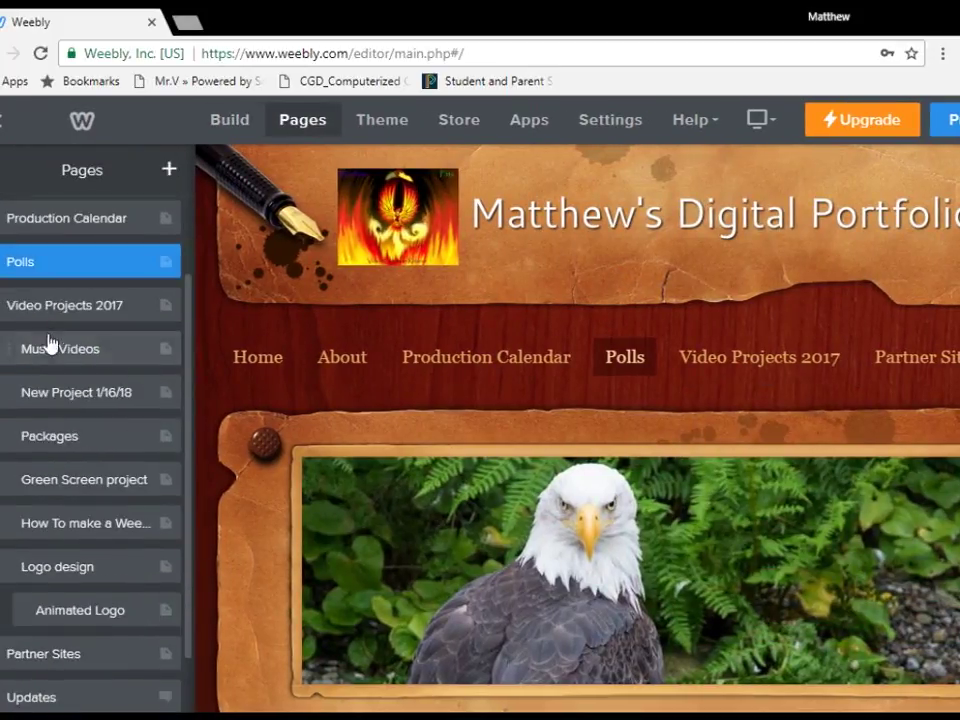
drag(47, 343, 41, 420)
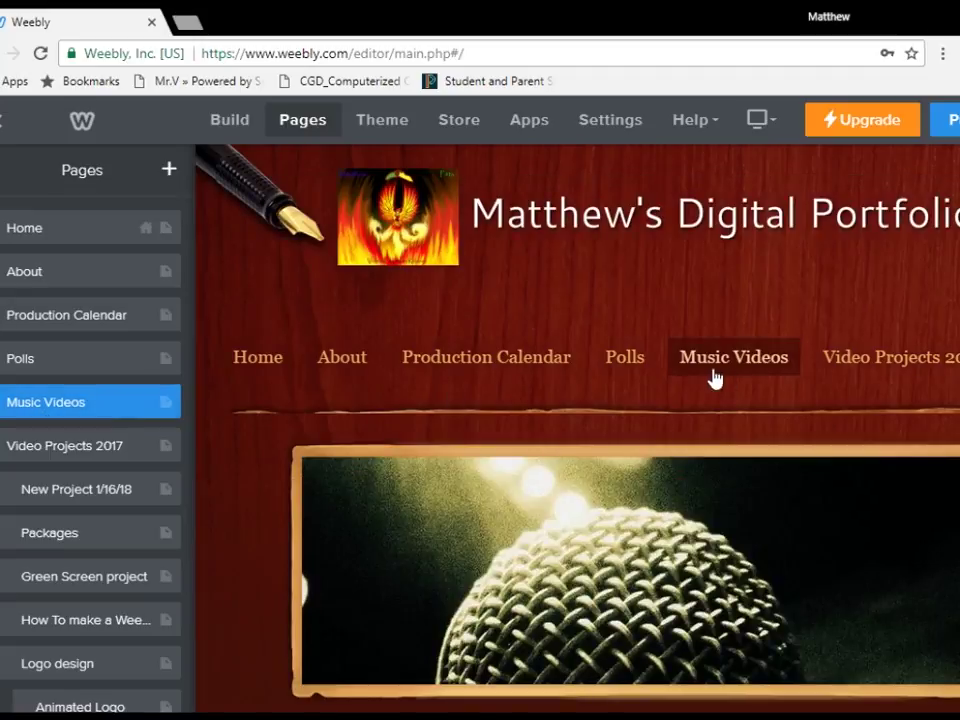
mouse_move(714, 377)
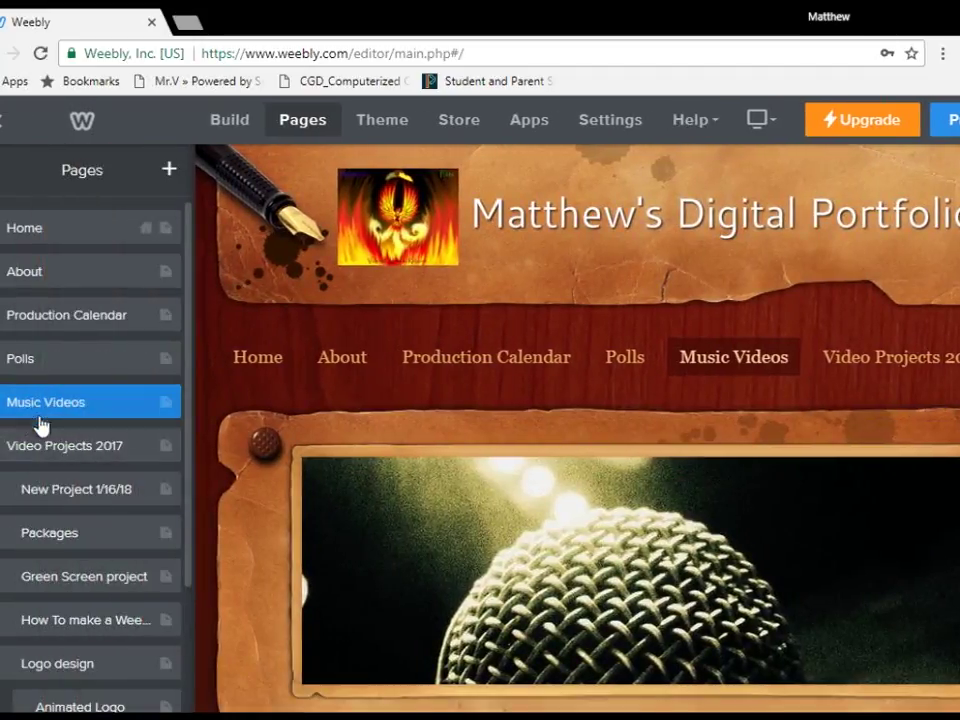
drag(36, 412, 71, 542)
mouse_move(744, 388)
mouse_move(605, 455)
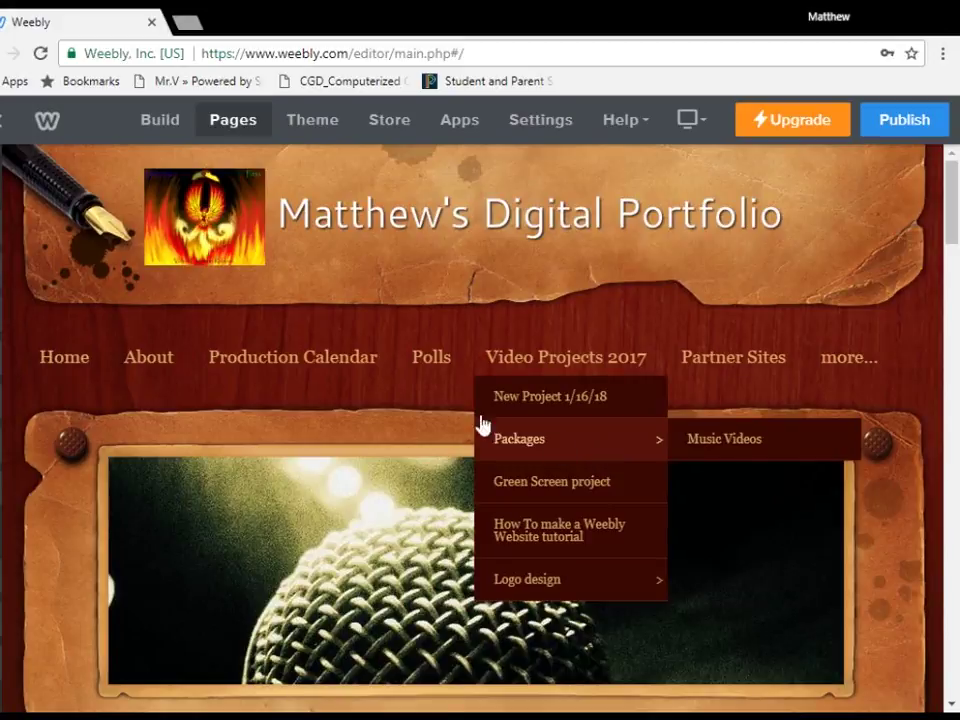
mouse_move(5, 345)
drag(79, 542, 44, 537)
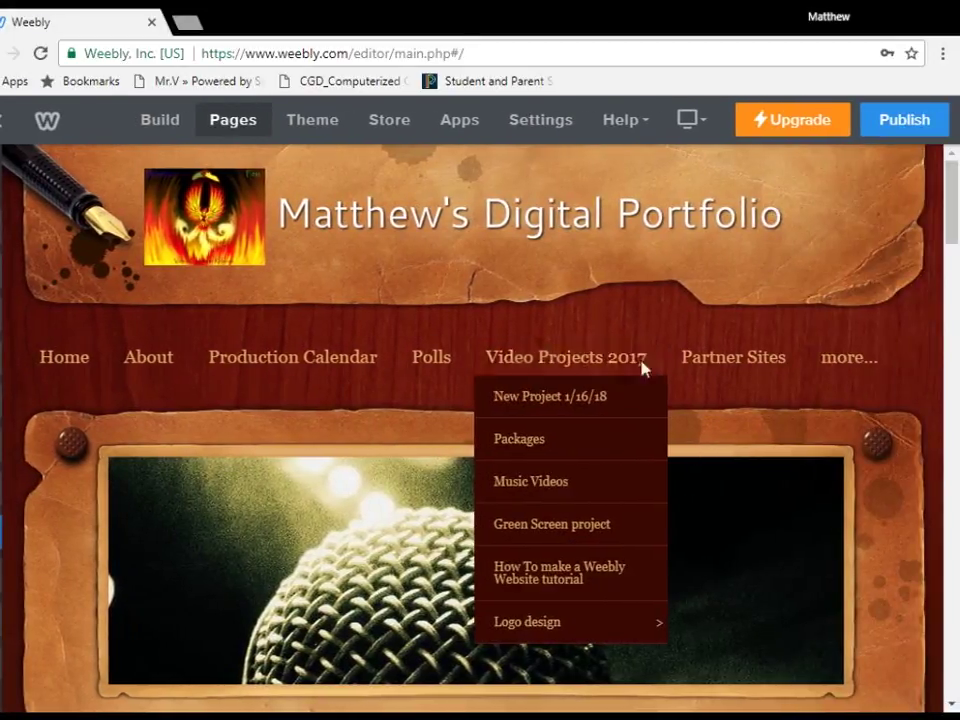
- On the Partner Sites page, inspect the Star Industry button's link without changing it
mouse_move(878, 370)
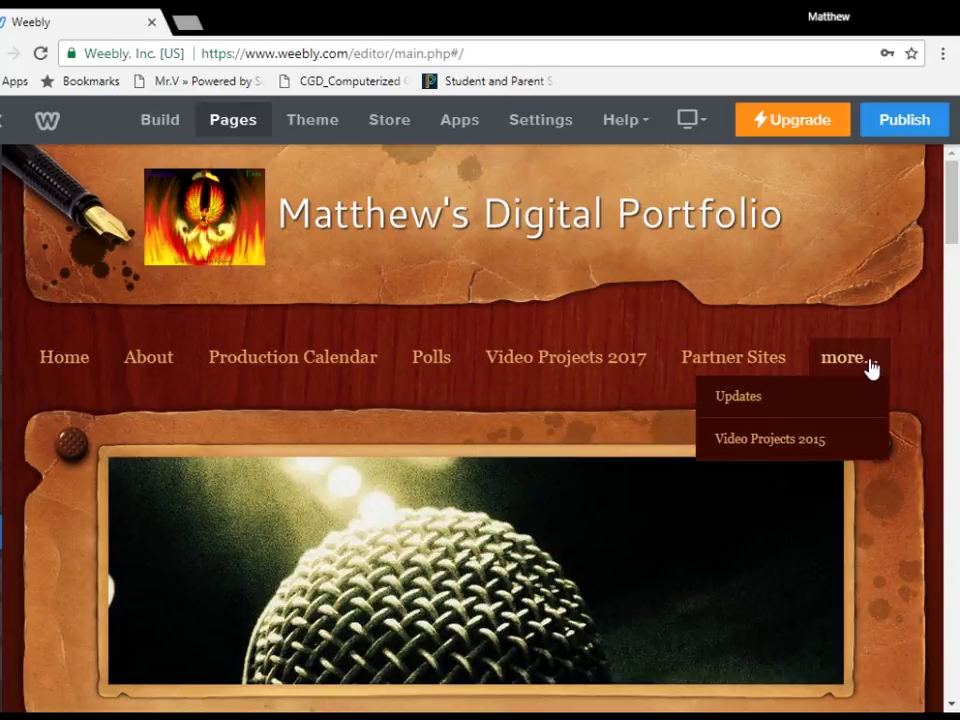
scroll(617, 369, down, 3)
scroll(482, 396, up, 2)
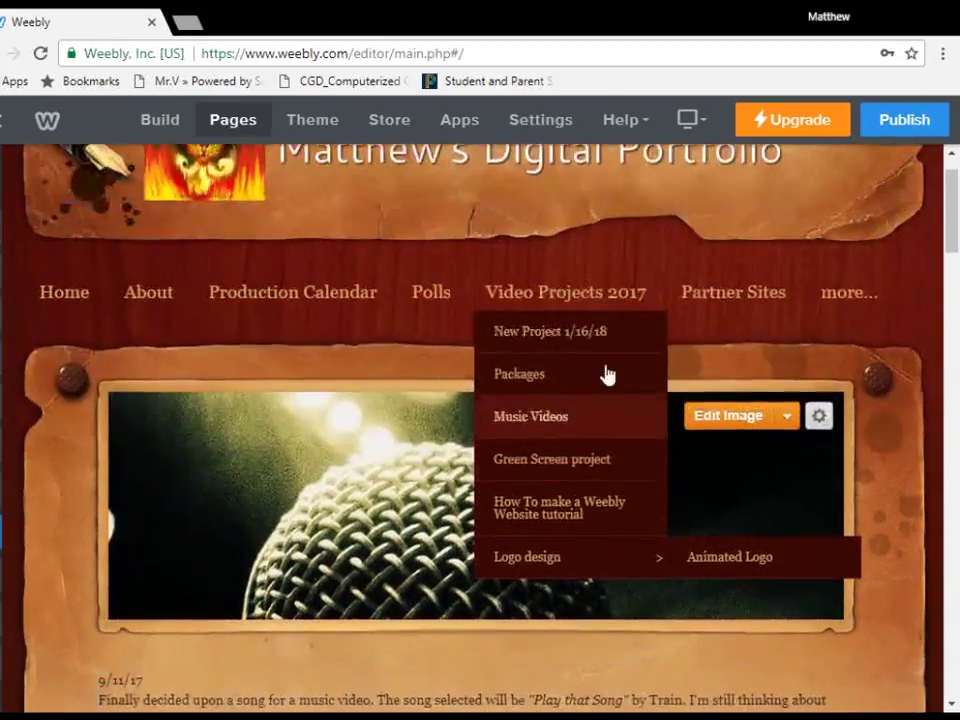
scroll(607, 374, up, 1)
scroll(600, 377, down, 3)
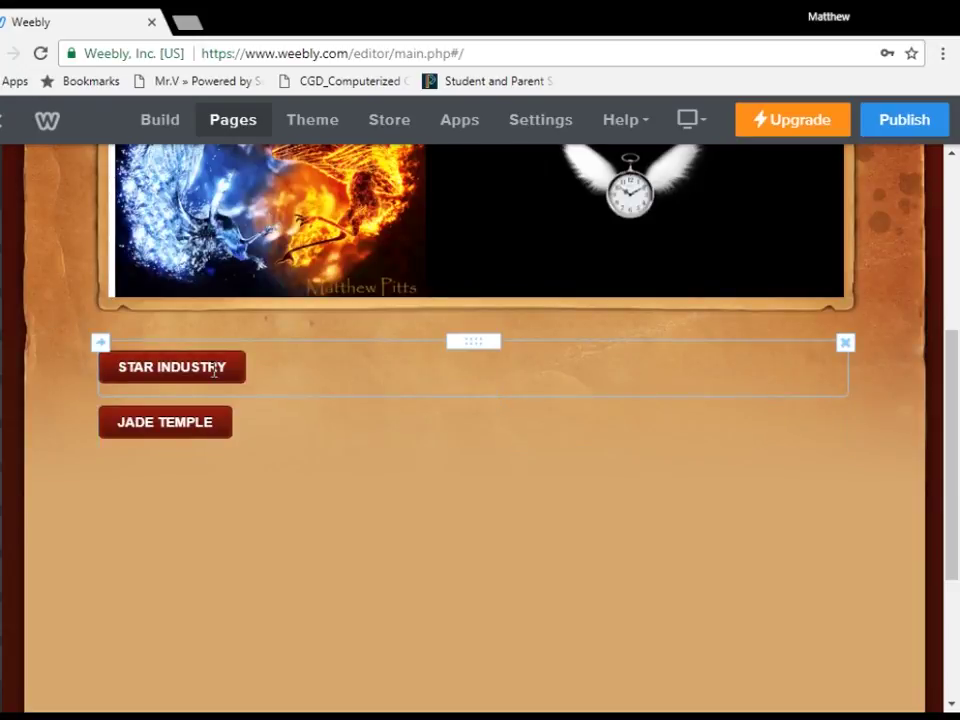
click(214, 367)
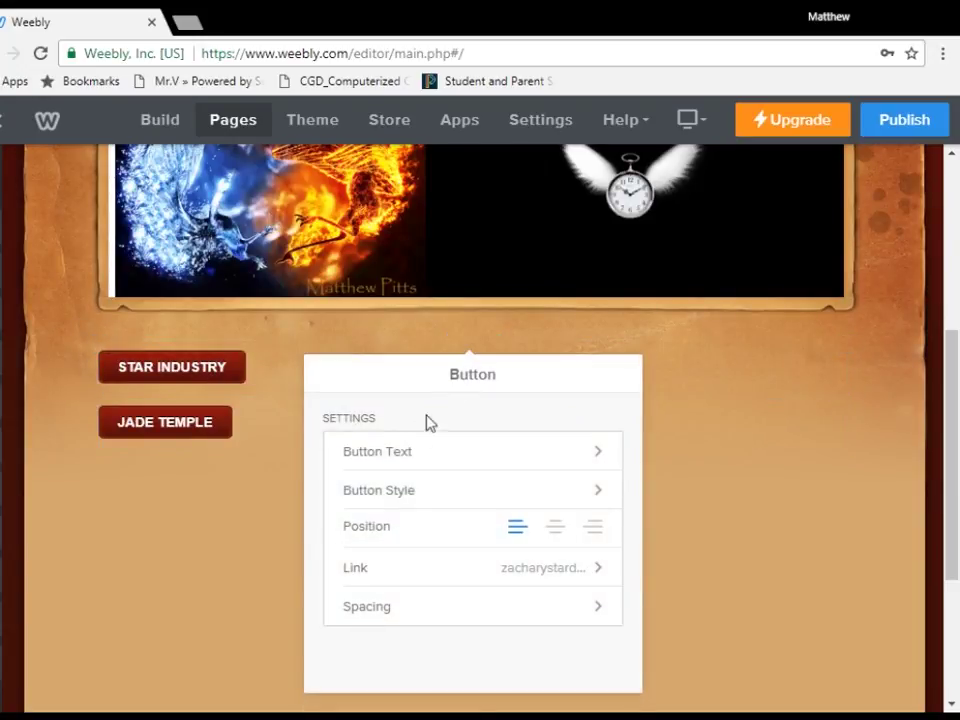
click(450, 584)
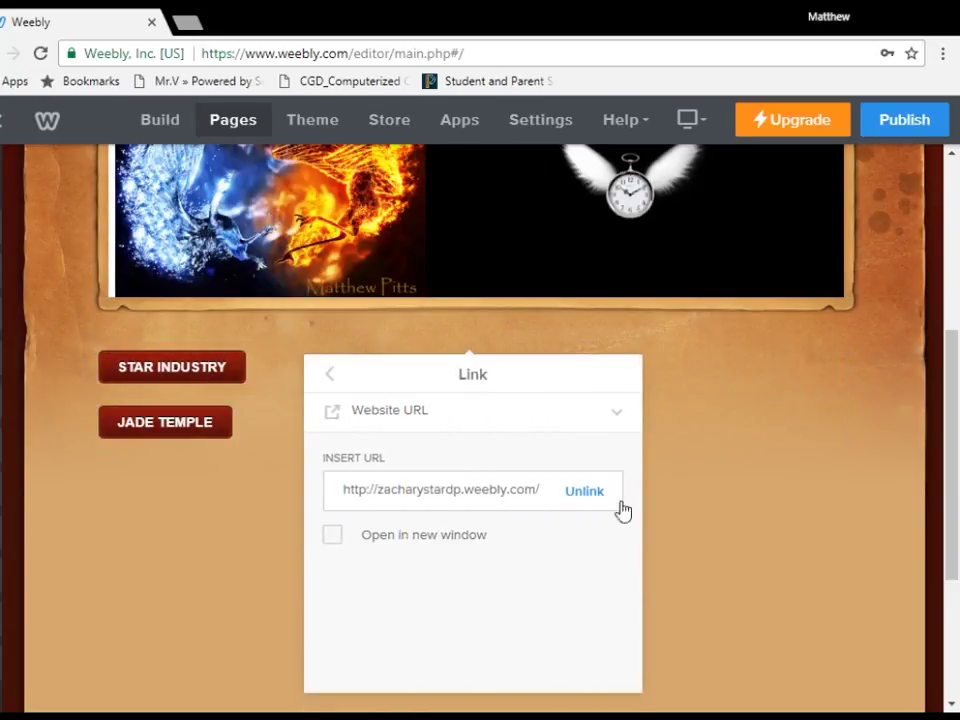
click(328, 376)
scroll(800, 506, up, 4)
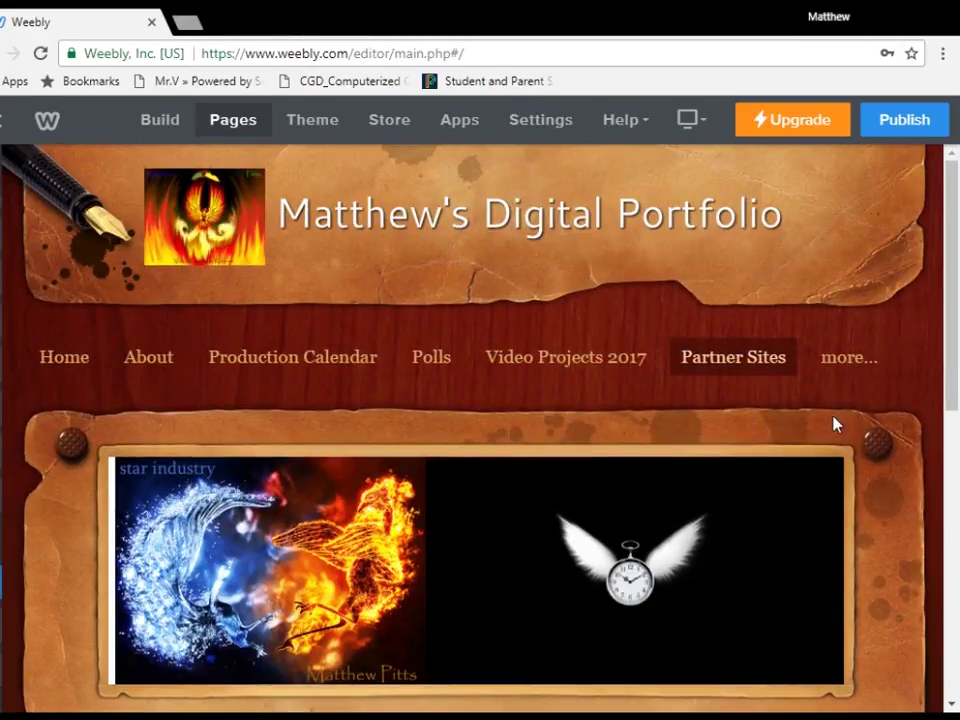
scroll(870, 398, down, 5)
scroll(870, 400, up, 4)
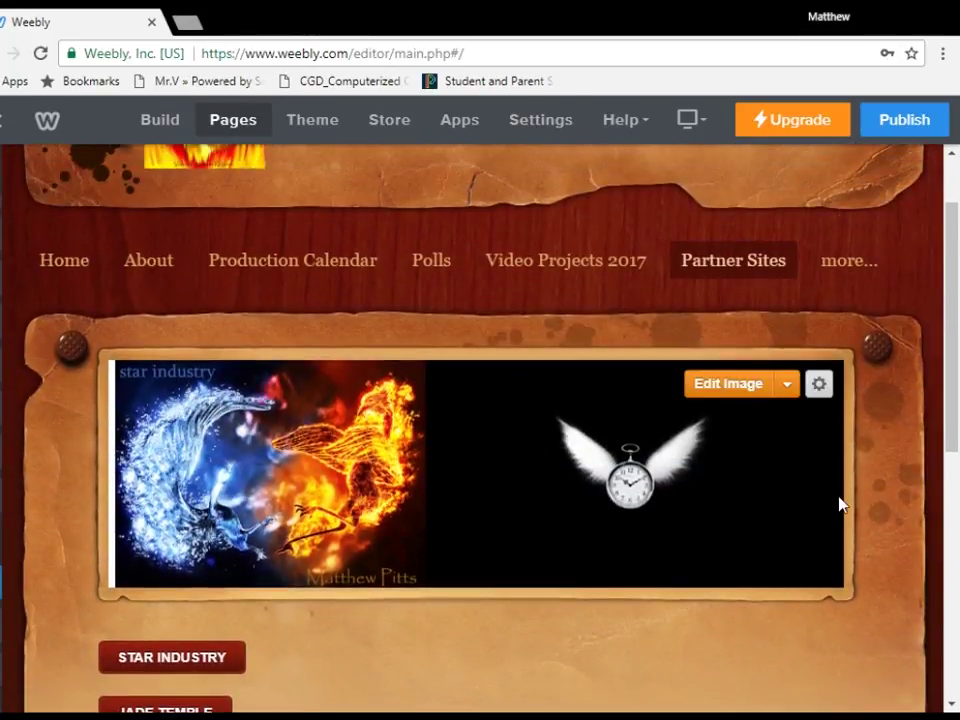
scroll(840, 504, up, 1)
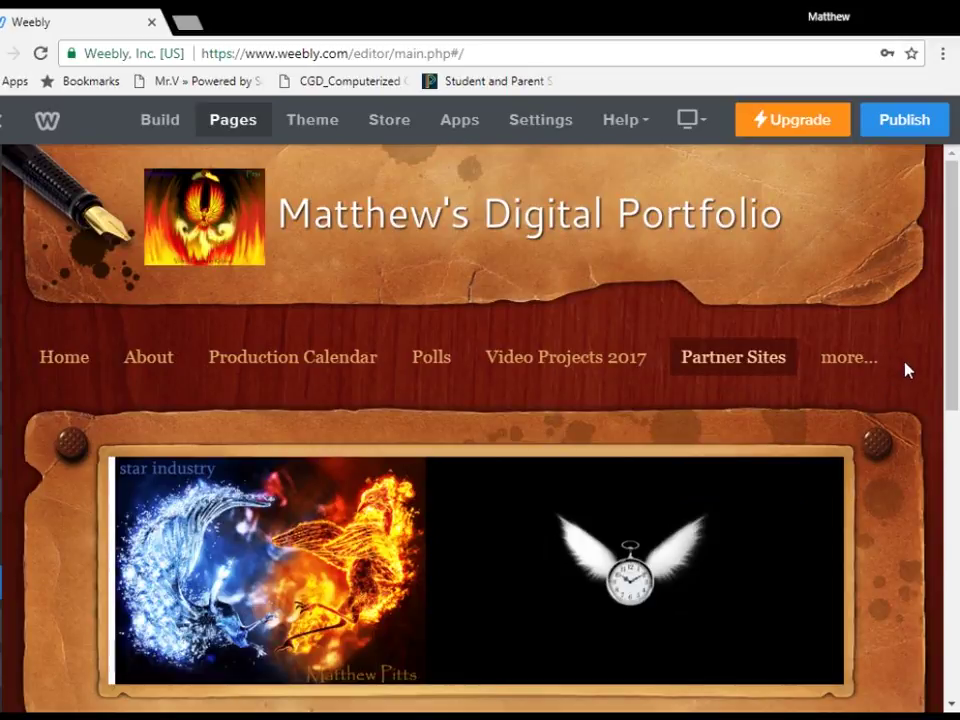